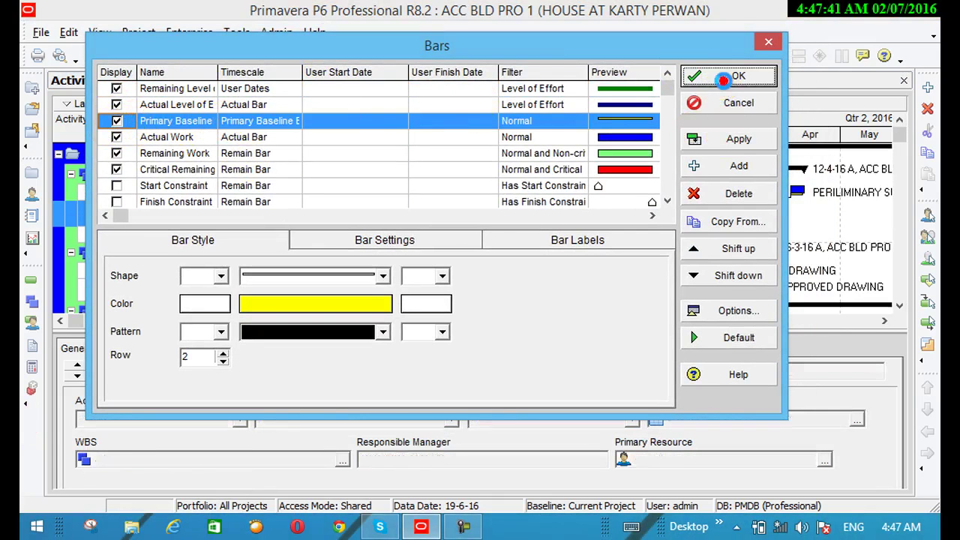
Accept the bar settings with the yellow Primary Baseline bar displayed and bring the February bars into view
left_click(729, 81)
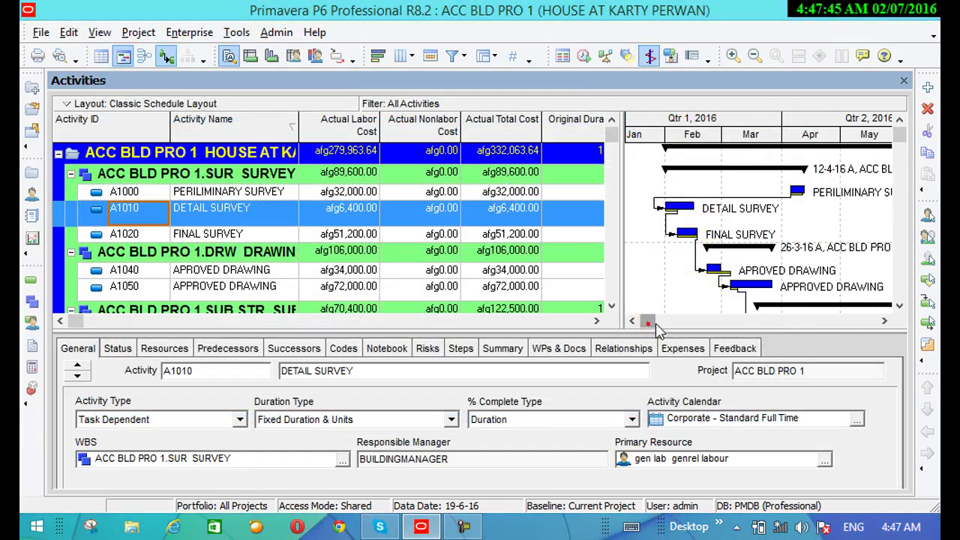
left_click_drag(650, 328, 660, 328)
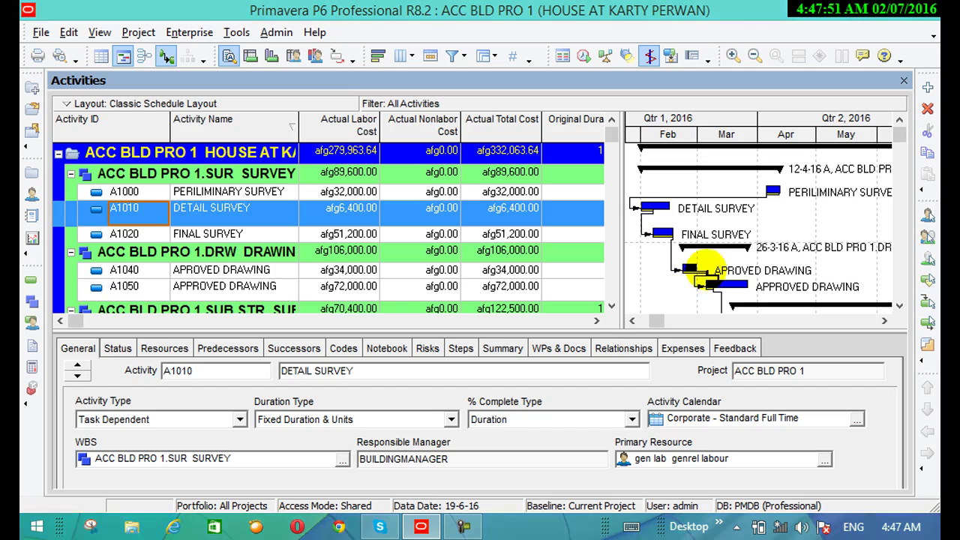
Hide the Primary Baseline bar and apply the change to the Gantt chart
left_click(101, 34)
left_click(184, 146)
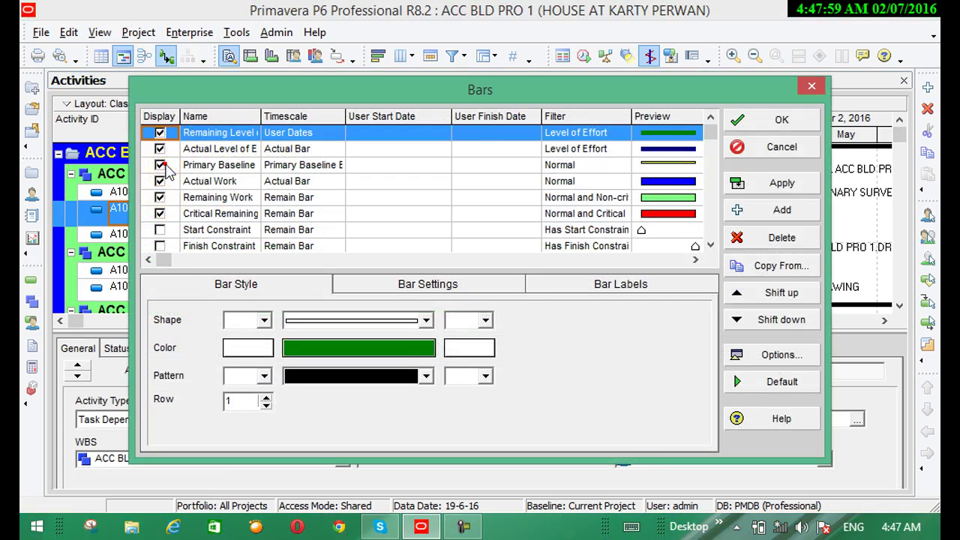
left_click(163, 173)
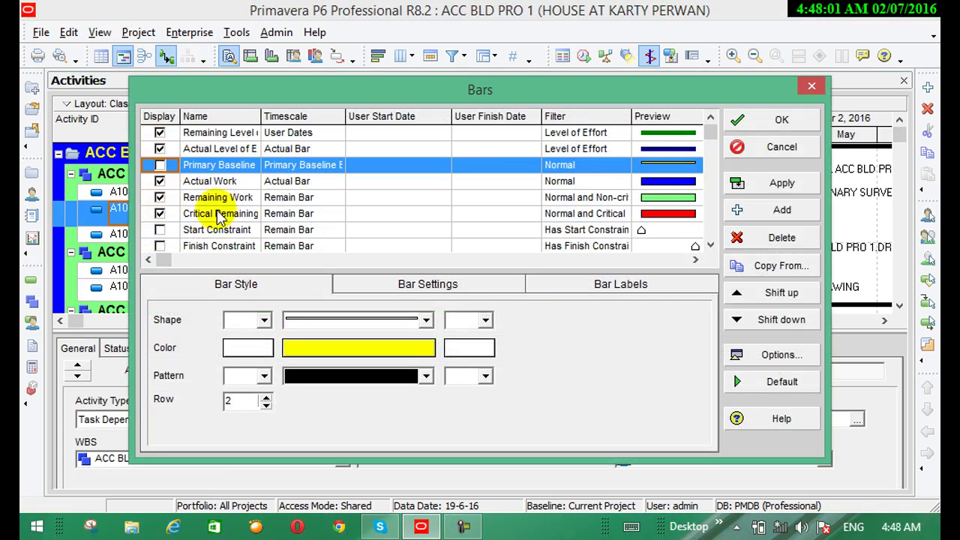
left_click(782, 182)
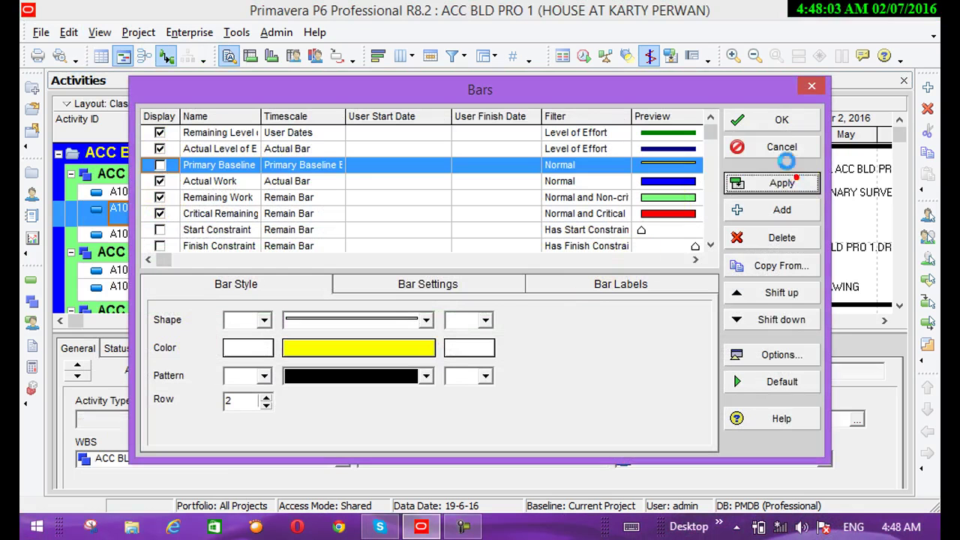
left_click(769, 120)
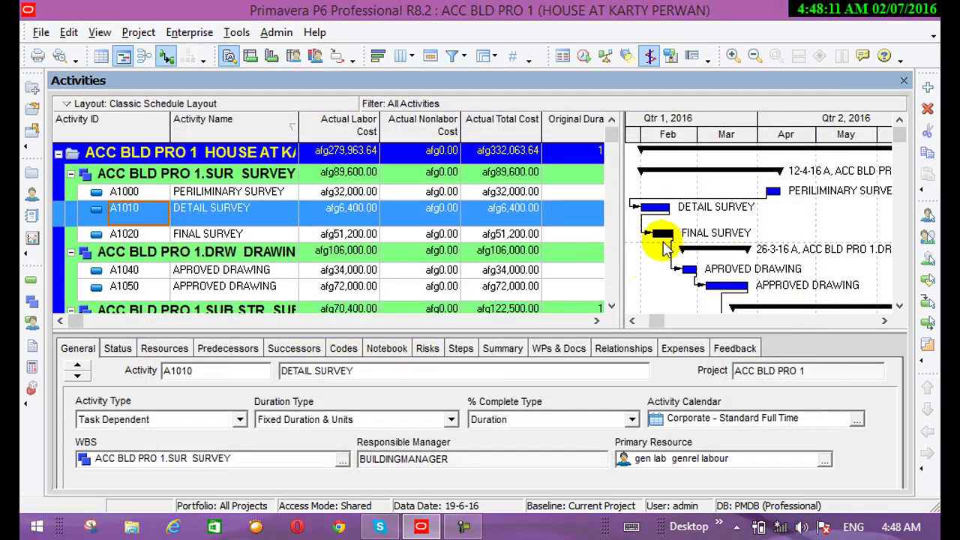
left_click(884, 321)
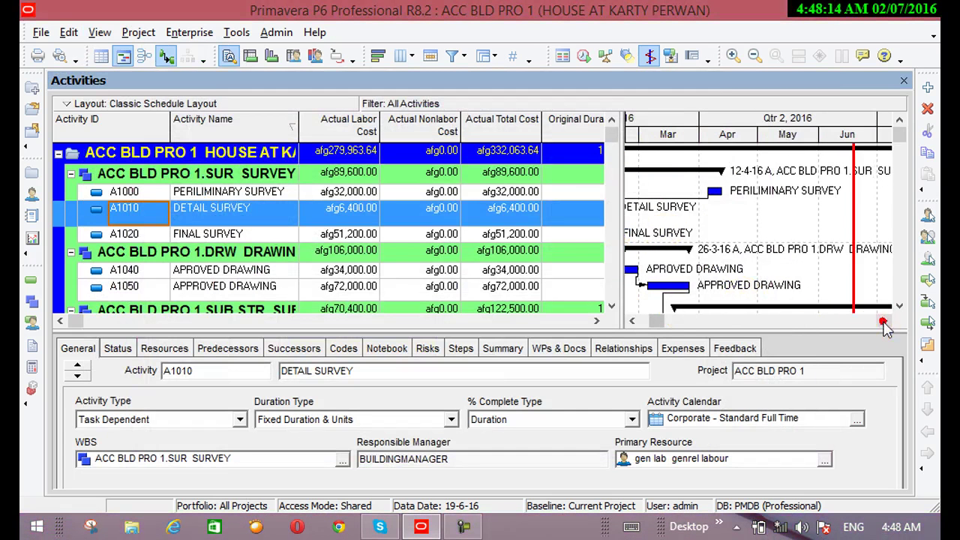
left_click(632, 321)
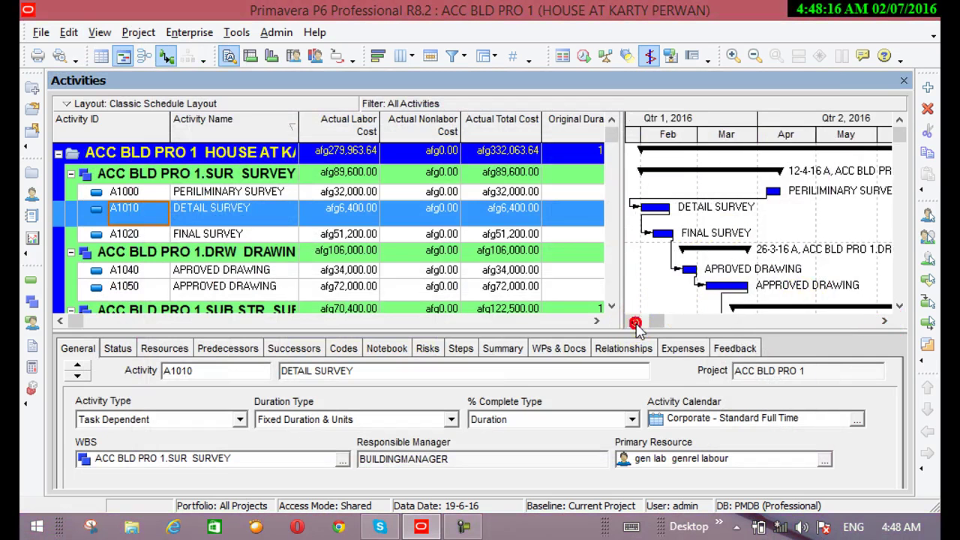
Display the Primary Baseline bar on the Gantt chart again and apply the bar settings
left_click(99, 34)
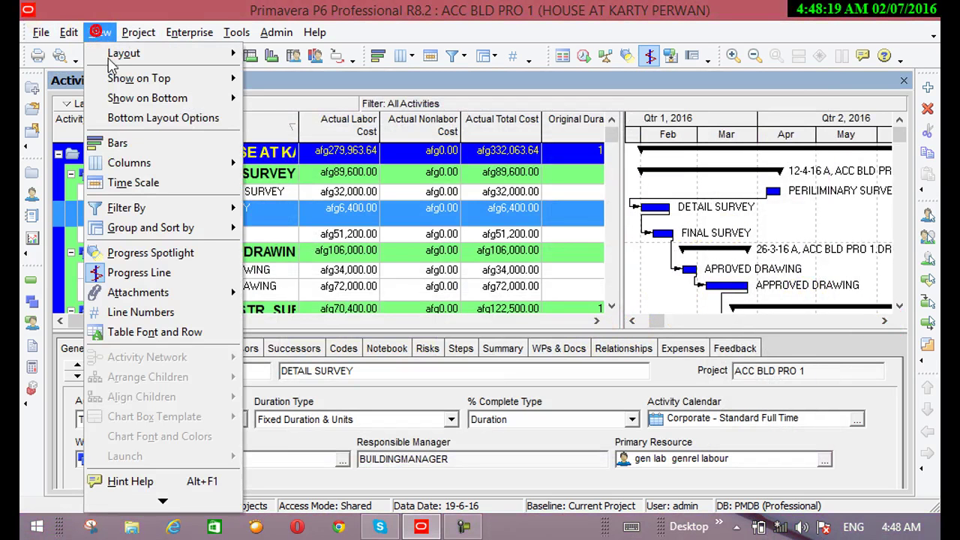
left_click(123, 151)
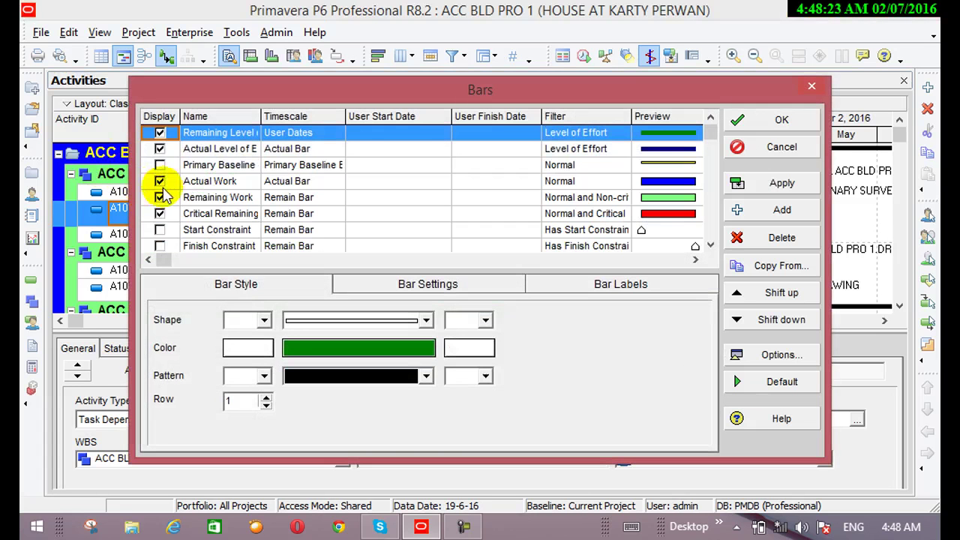
left_click(160, 166)
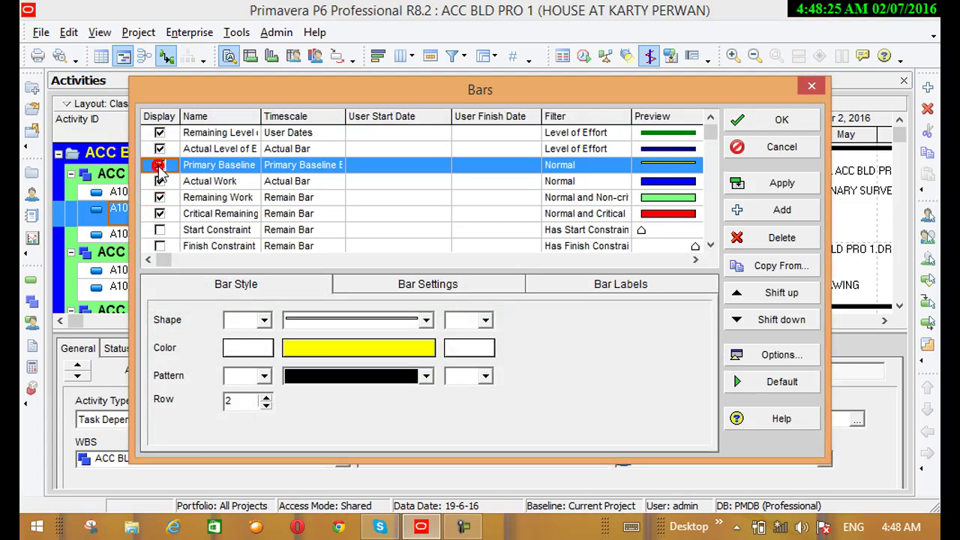
left_click(739, 183)
left_click(752, 125)
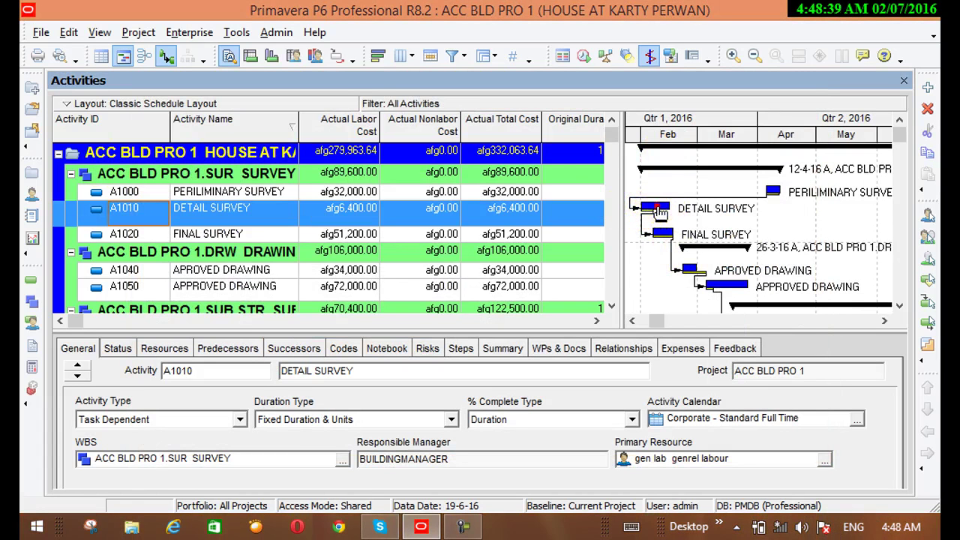
Examine the status details of activities A1010 DETAIL SURVEY and A1040 APROVED DRAWING against their baseline bars
left_click(117, 349)
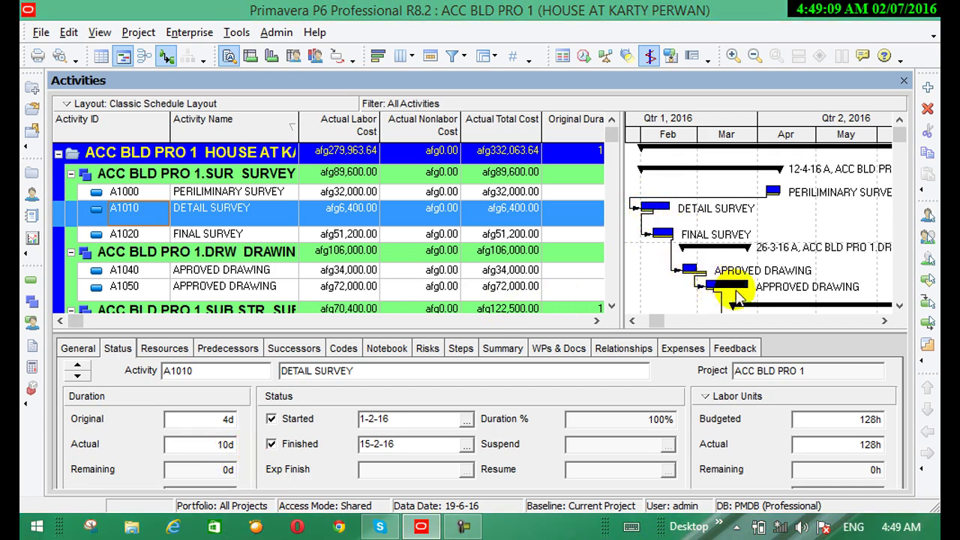
left_click(696, 274)
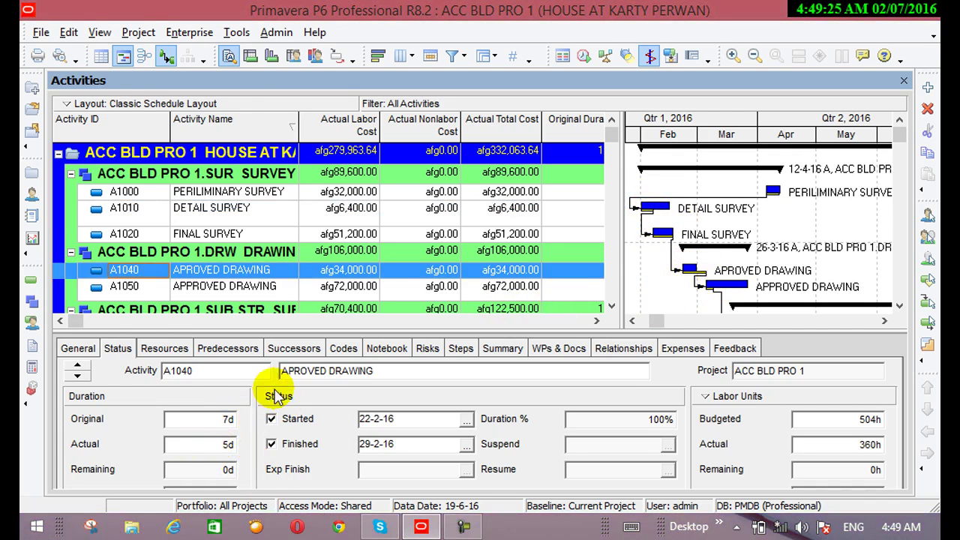
Enable Show bar when collapsed for the Remaining Level of Effort bar and apply the bar settings
left_click(102, 33)
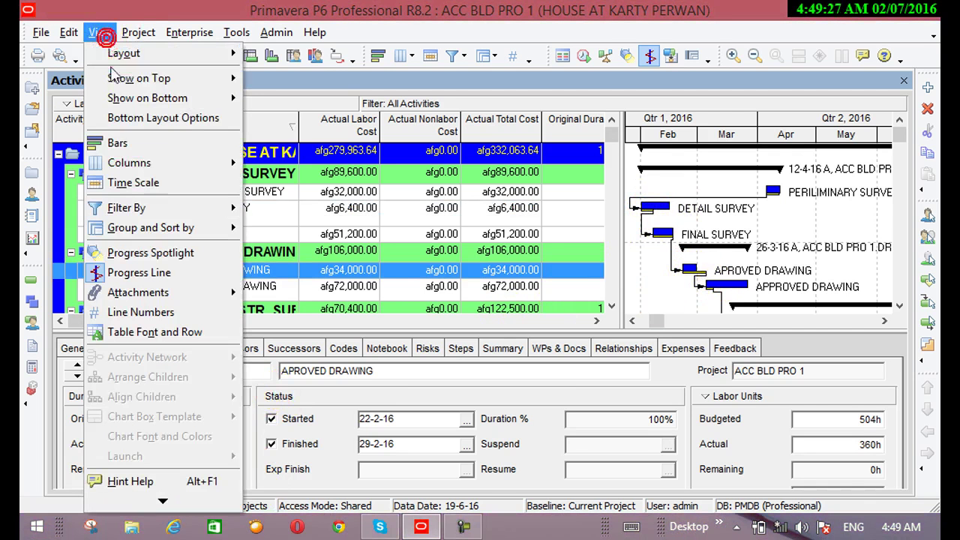
mouse_move(129, 163)
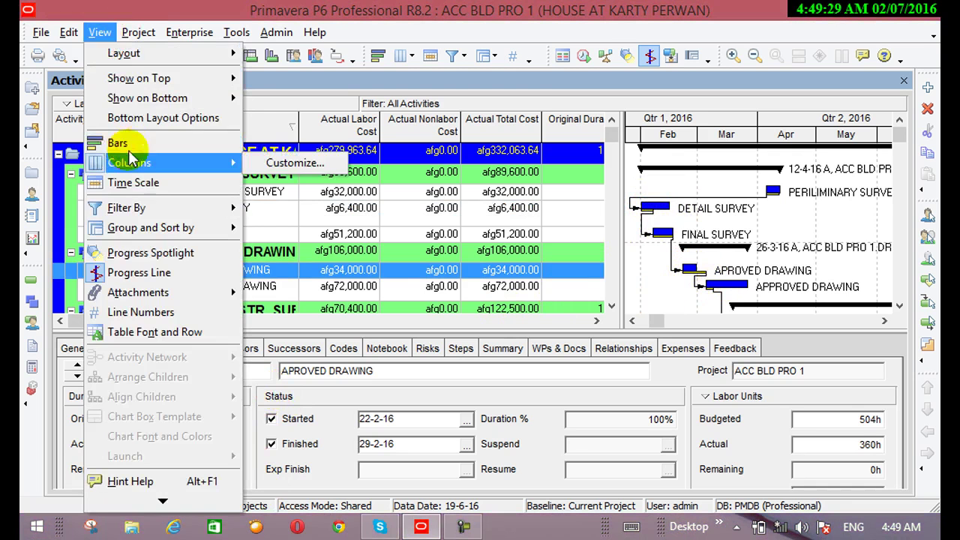
left_click(134, 144)
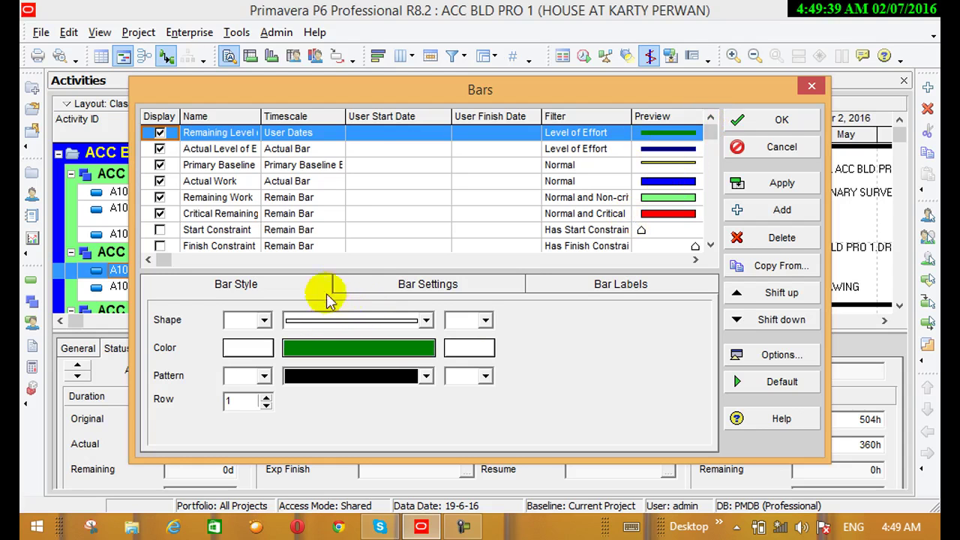
left_click(372, 293)
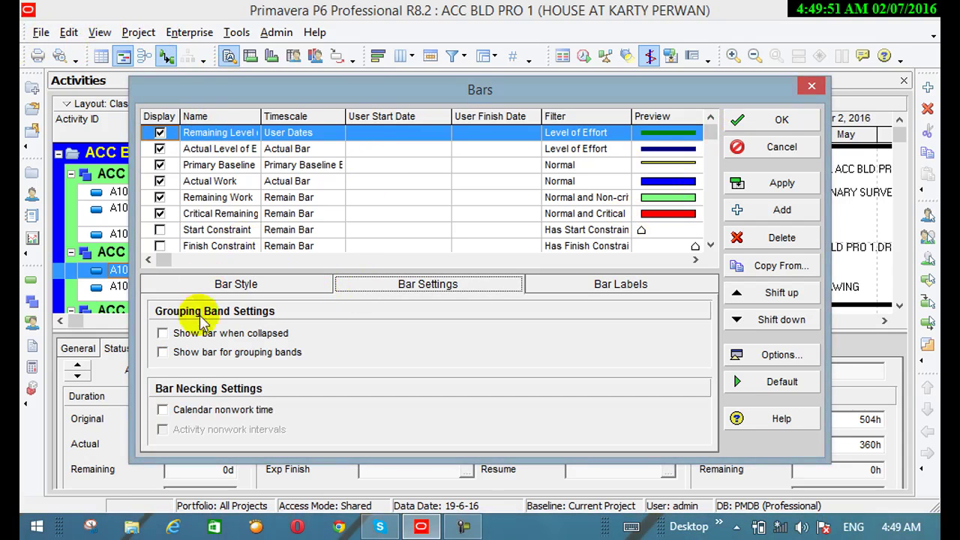
left_click(162, 333)
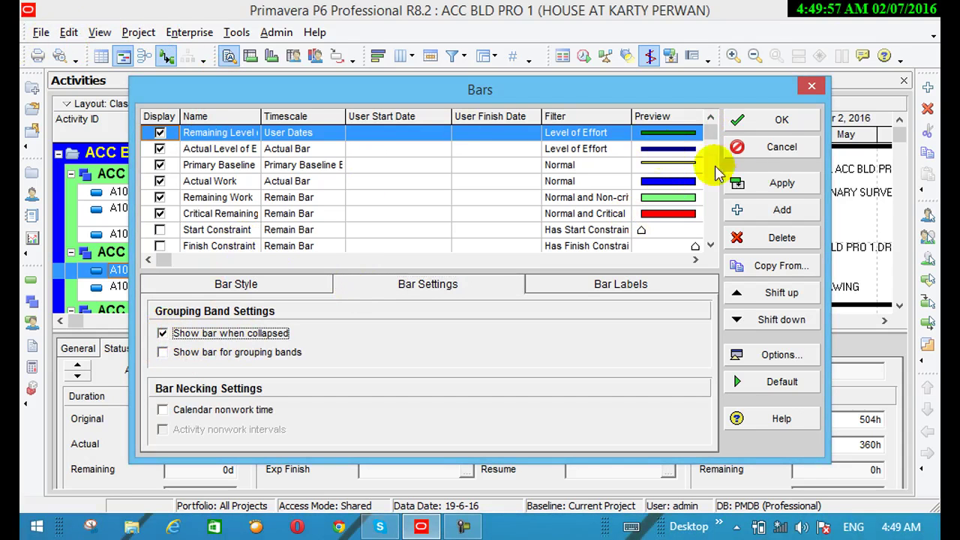
left_click(750, 183)
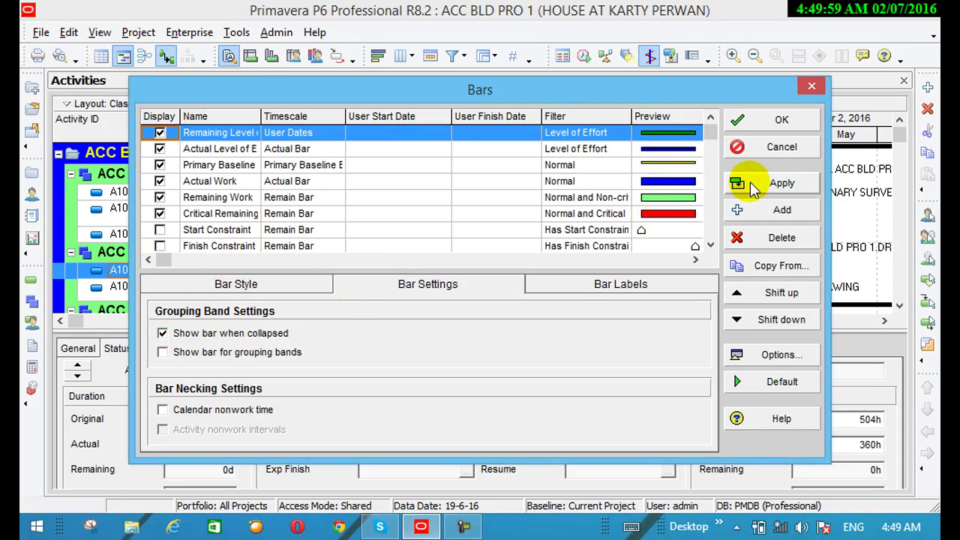
left_click(750, 120)
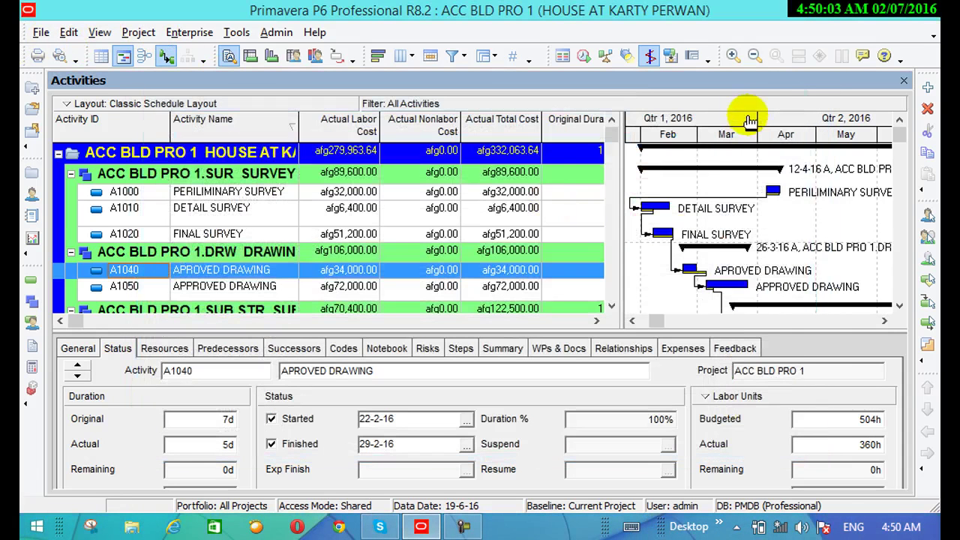
Collapse and re-expand the ACC BLD PRO 1.SUR SURVEY band to check how its bars are shown
scroll(354, 283, "down", 1)
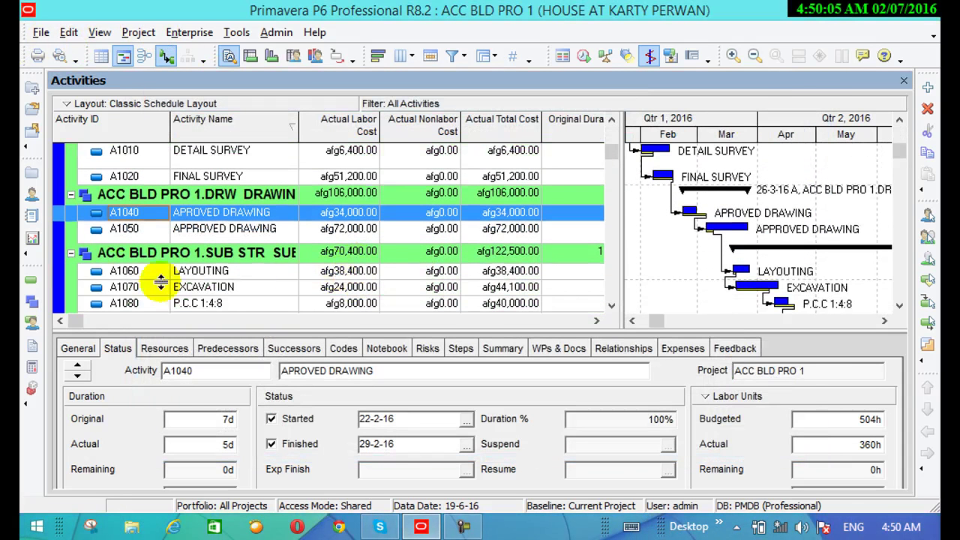
scroll(311, 240, "down", 3)
scroll(314, 257, "up", 5)
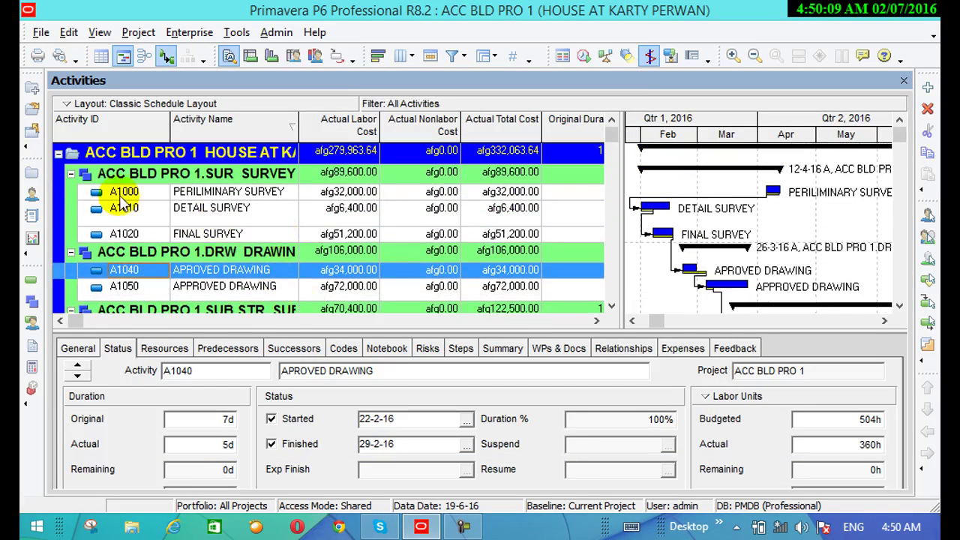
left_click(71, 174)
left_click(71, 174)
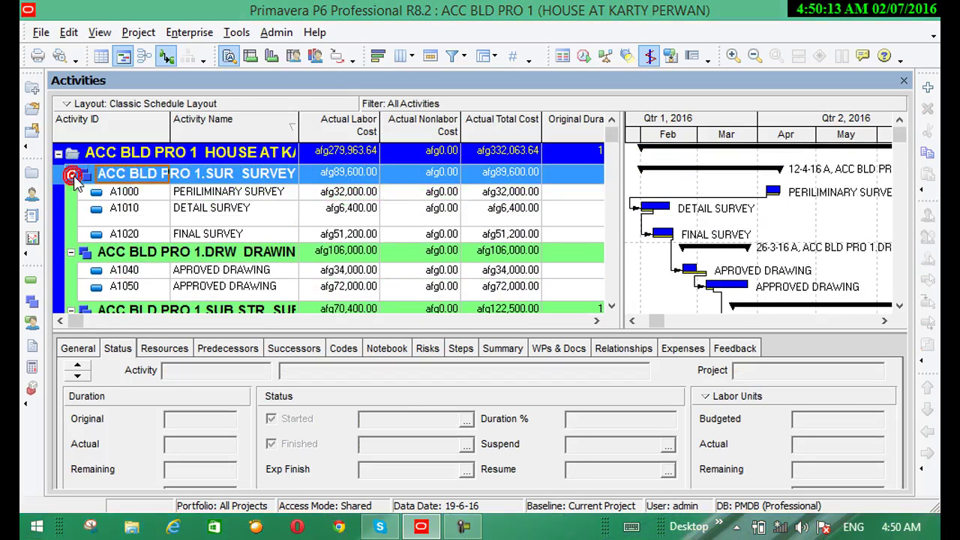
left_click(72, 177)
left_click(72, 177)
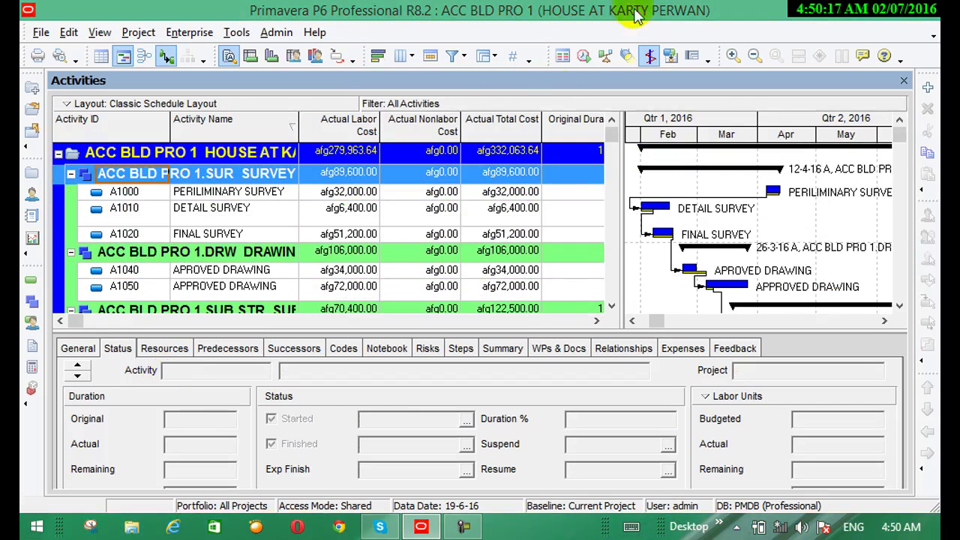
Turn on Calendar nonwork time necking for the Remaining Level of Effort bar
left_click(102, 31)
left_click(159, 142)
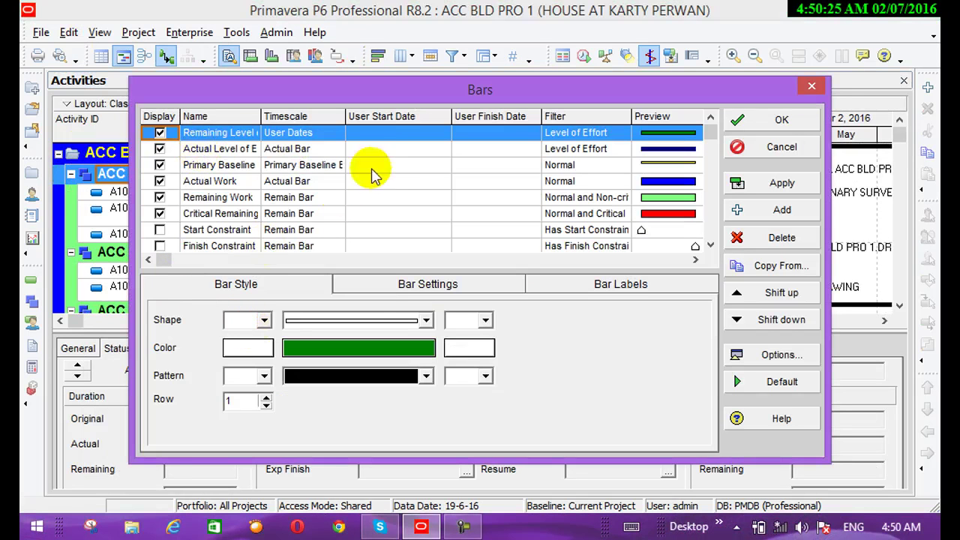
left_click(380, 289)
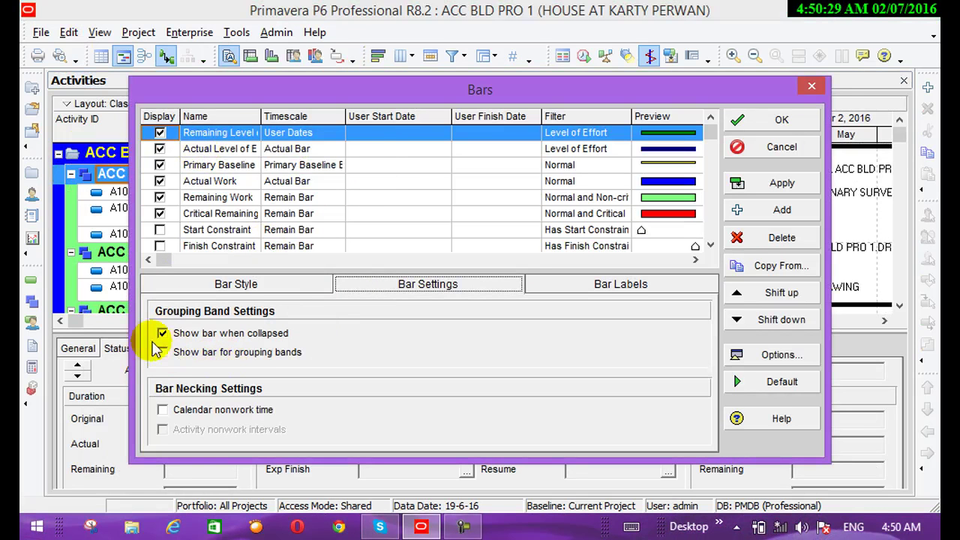
left_click(165, 413)
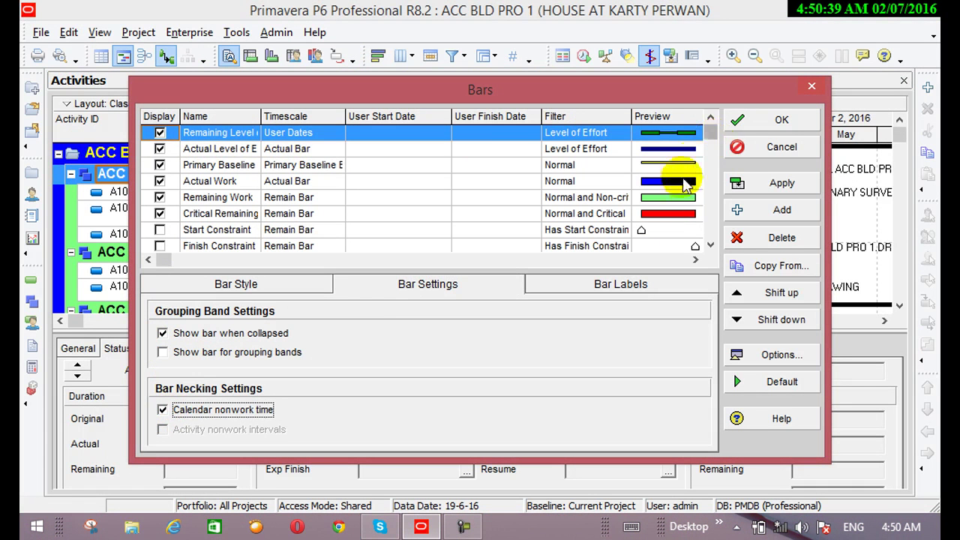
Try Calendar nonwork time necking on the Actual Level of Effort bar and compare its preview with the Remaining Level of Effort bar
left_click(666, 217)
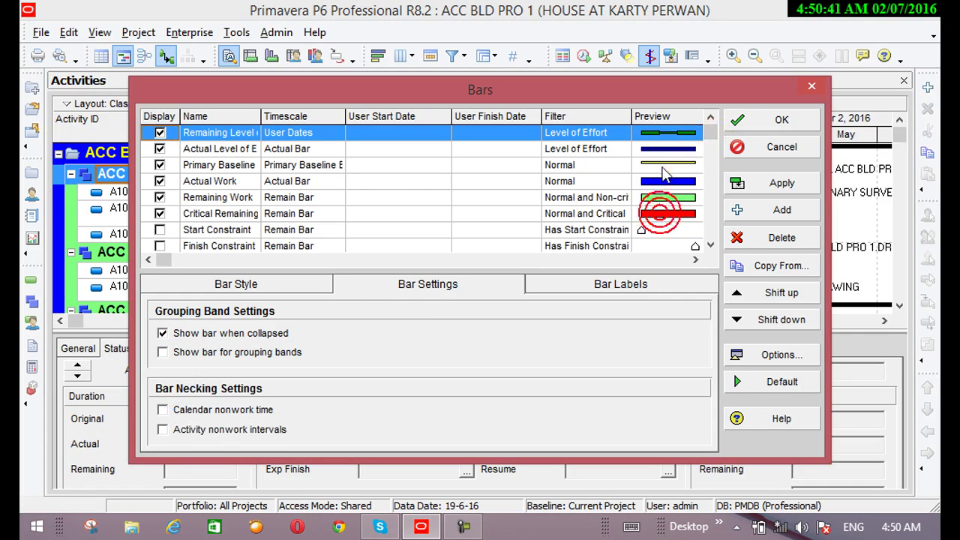
left_click(659, 213)
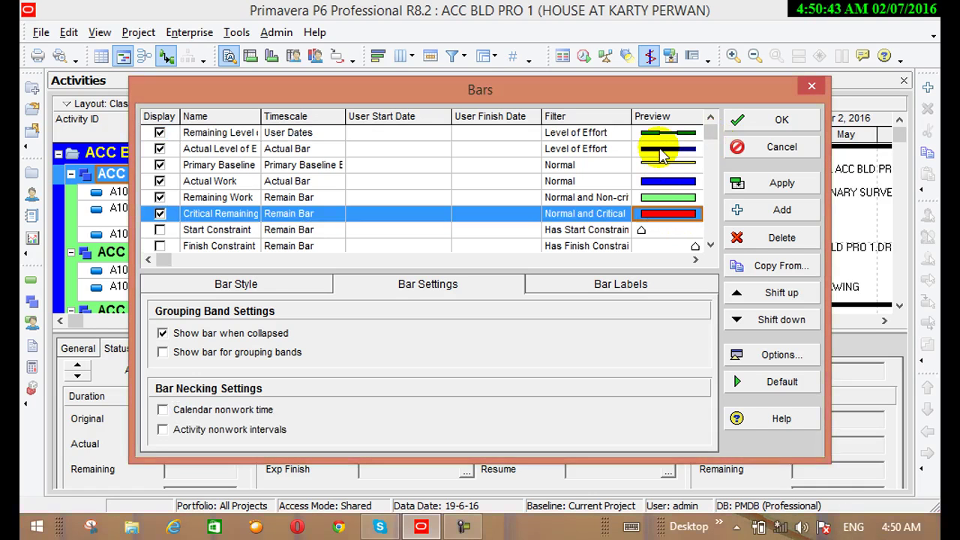
left_click(660, 150)
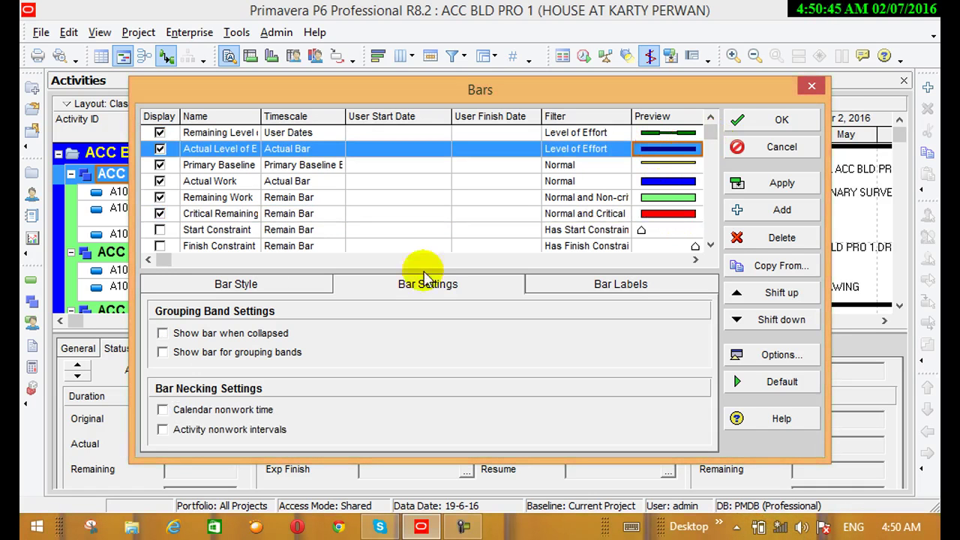
left_click(162, 411)
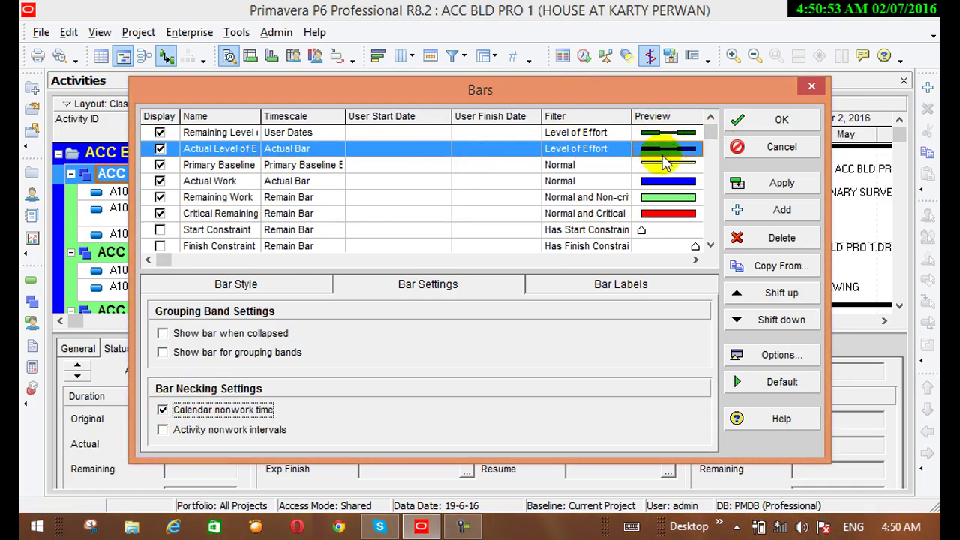
left_click_drag(763, 91, 536, 212)
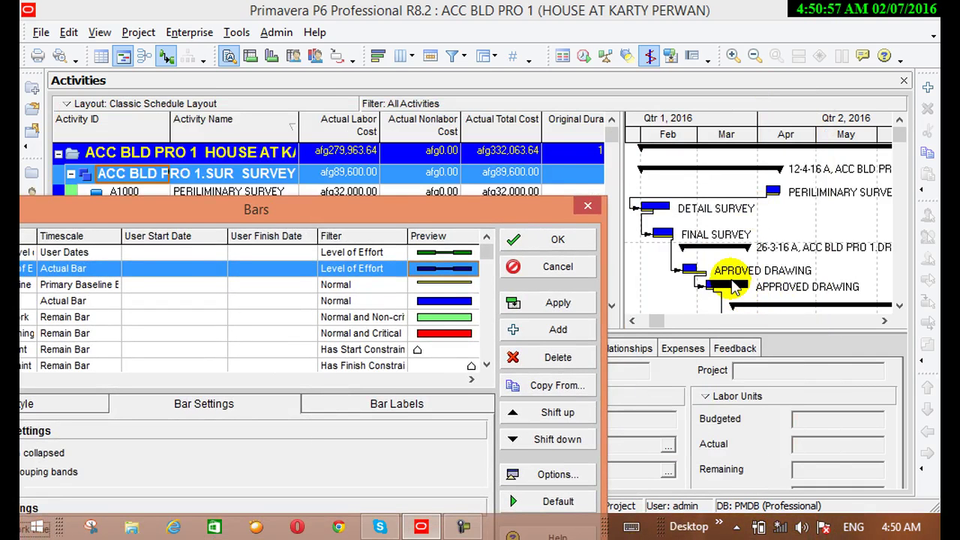
left_click_drag(441, 218, 599, 21)
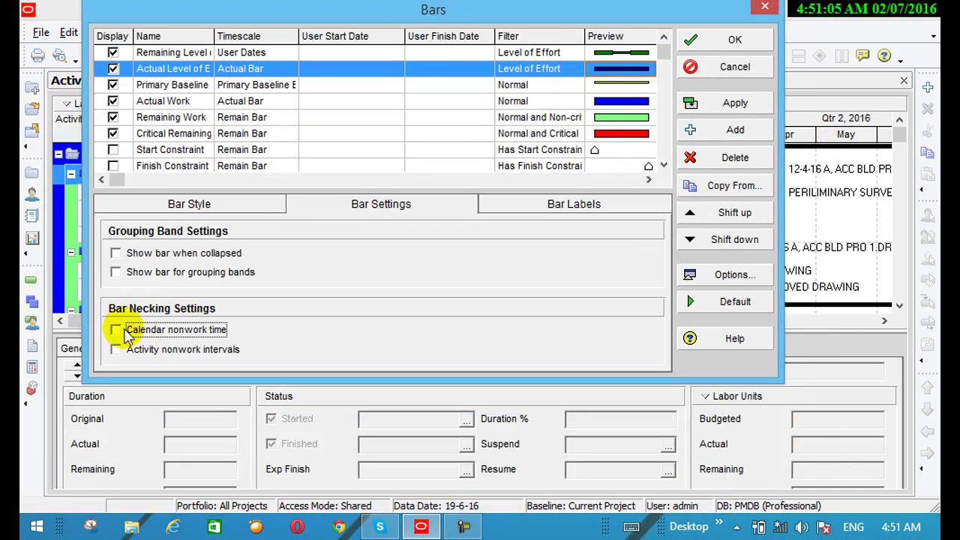
left_click(615, 52)
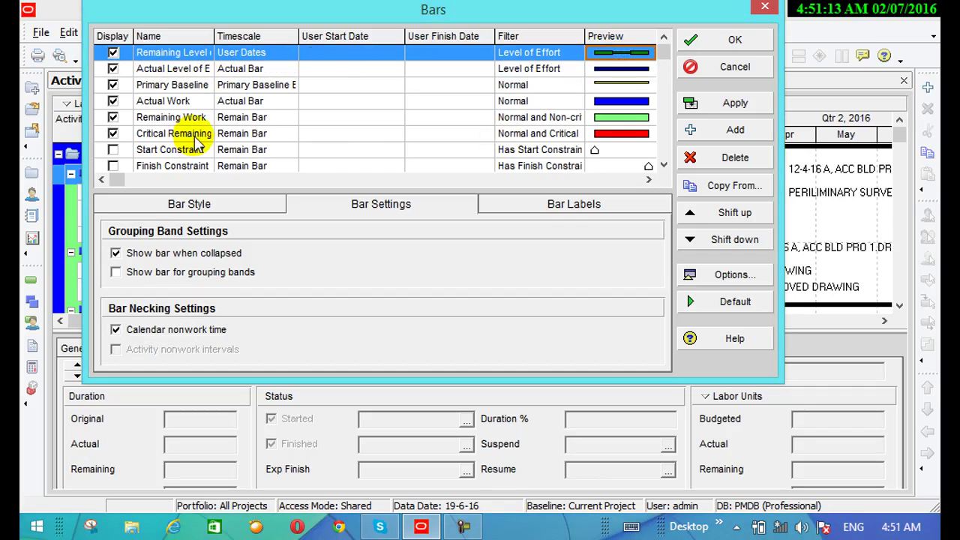
Turn off Calendar nonwork time necking for the Remaining Level of Effort bar
left_click(114, 330)
left_click(120, 350)
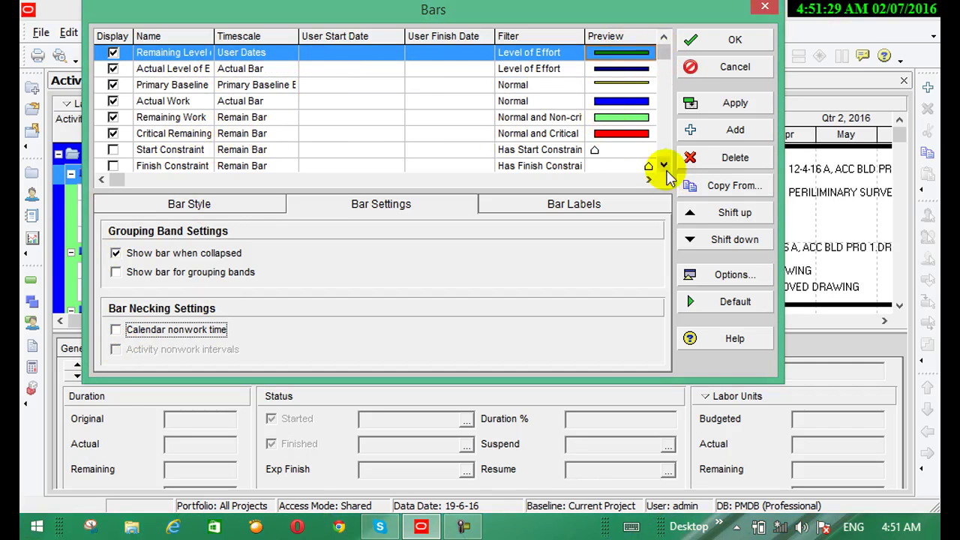
Try Activity nonwork intervals necking on the Remaining Work bar and turn it off again
left_click(664, 165)
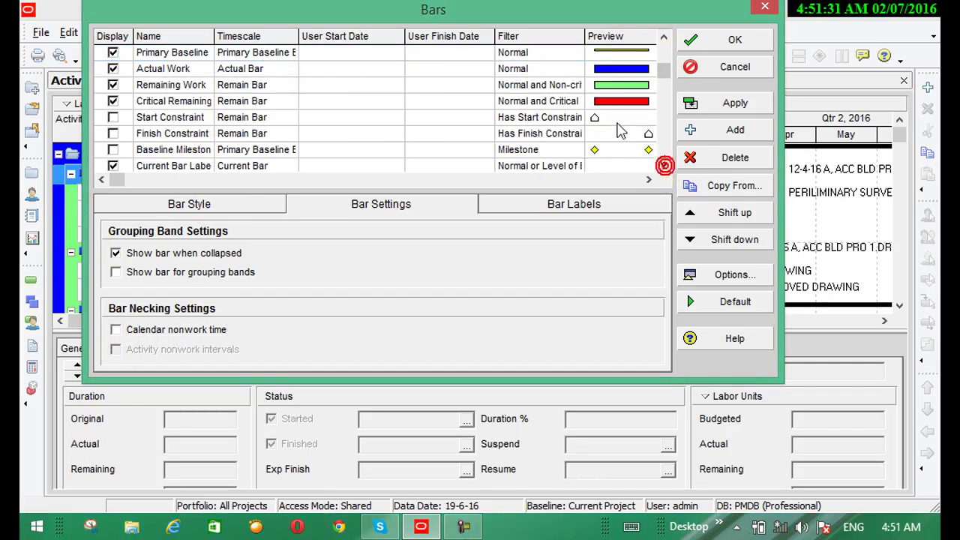
left_click(610, 85)
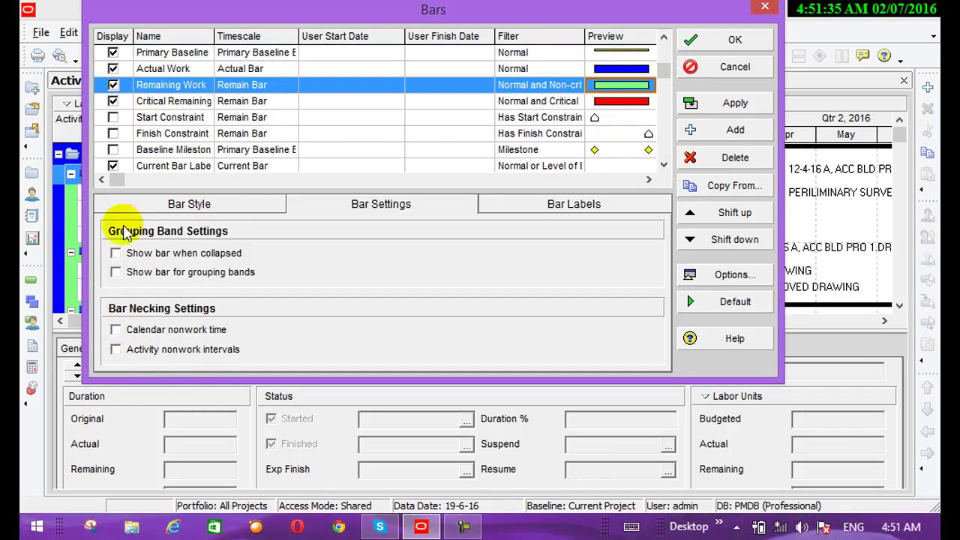
left_click(116, 349)
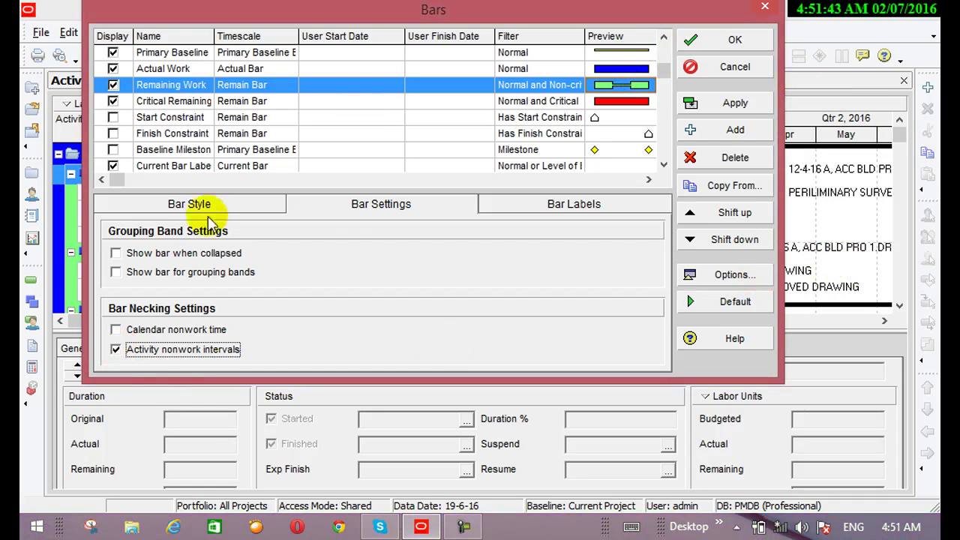
left_click(116, 350)
Add a bar label in the Right position to the Critical Remaining Work bar
left_click(564, 205)
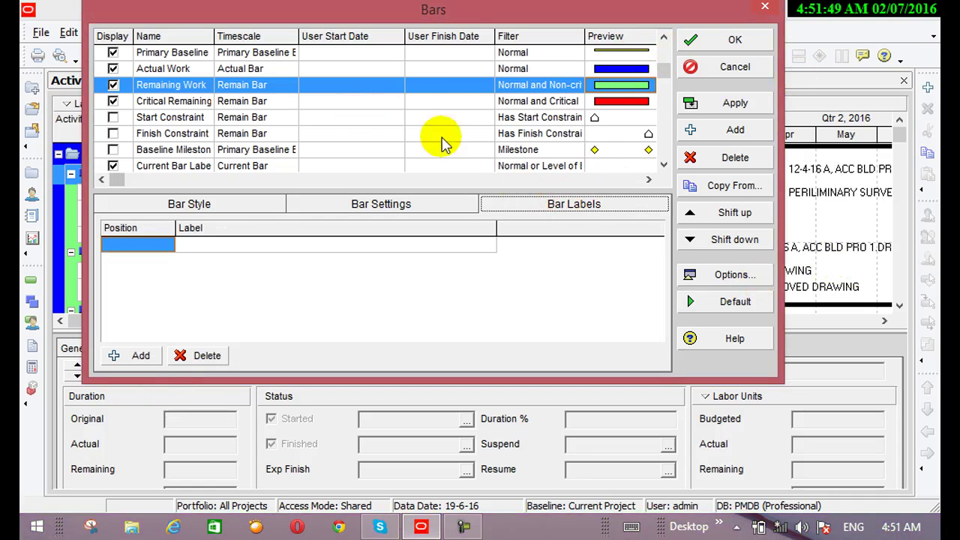
left_click_drag(458, 15, 415, 349)
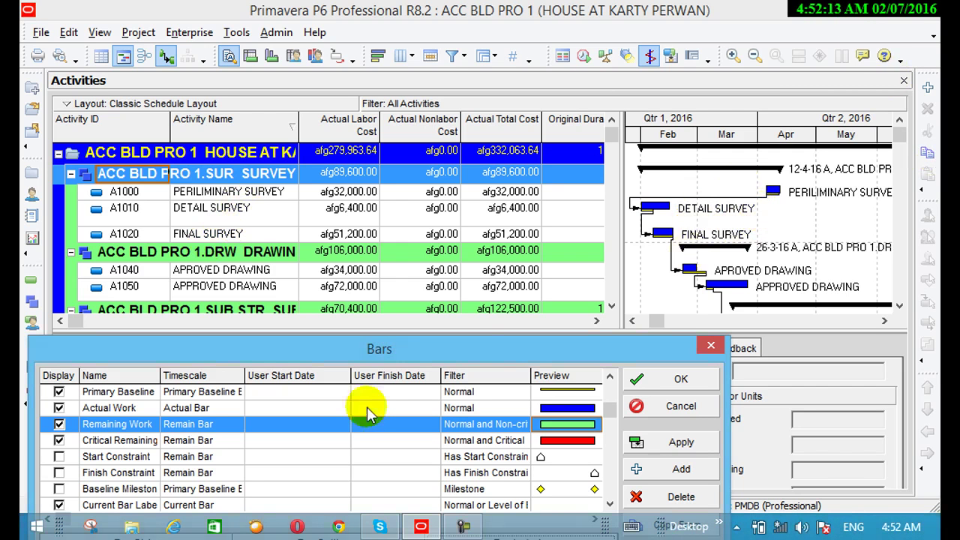
left_click_drag(392, 350, 431, 139)
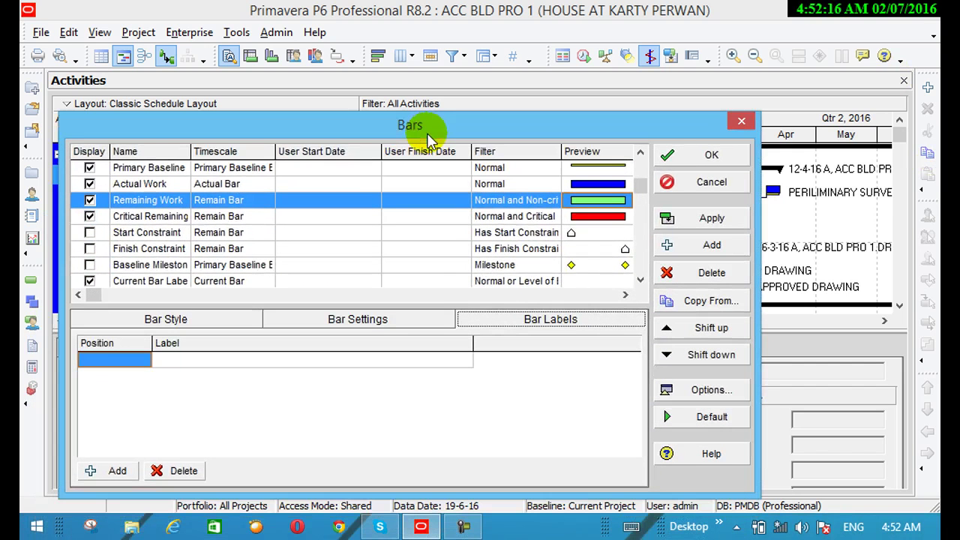
left_click(528, 219)
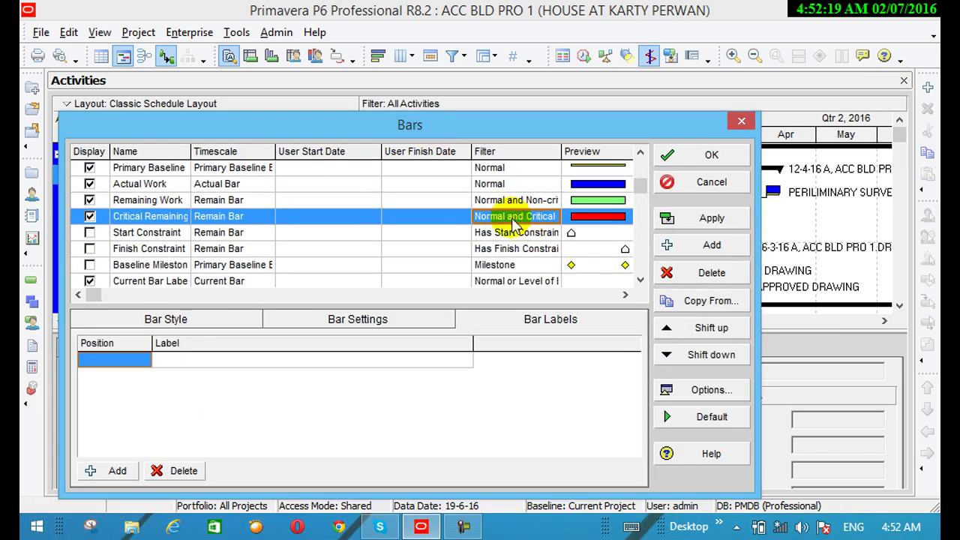
left_click(133, 361)
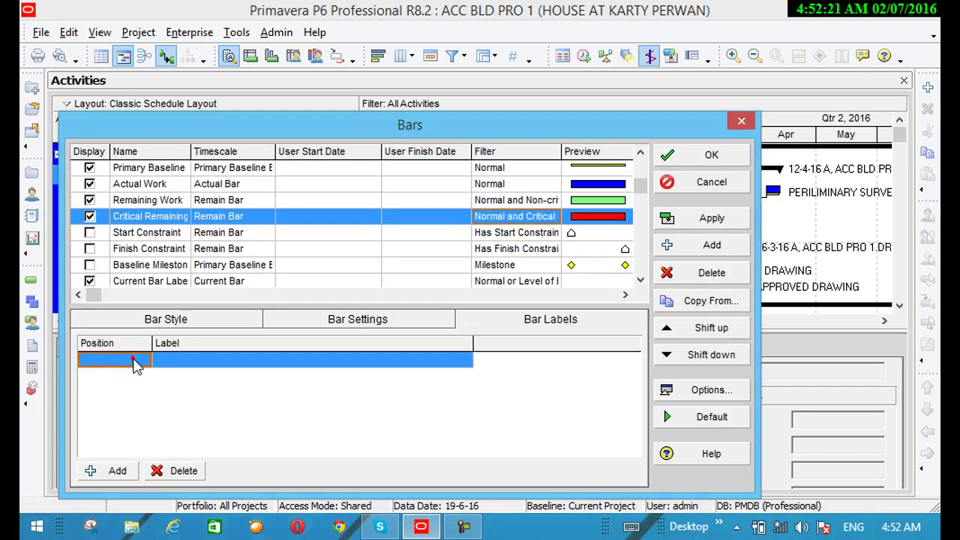
left_click(134, 359)
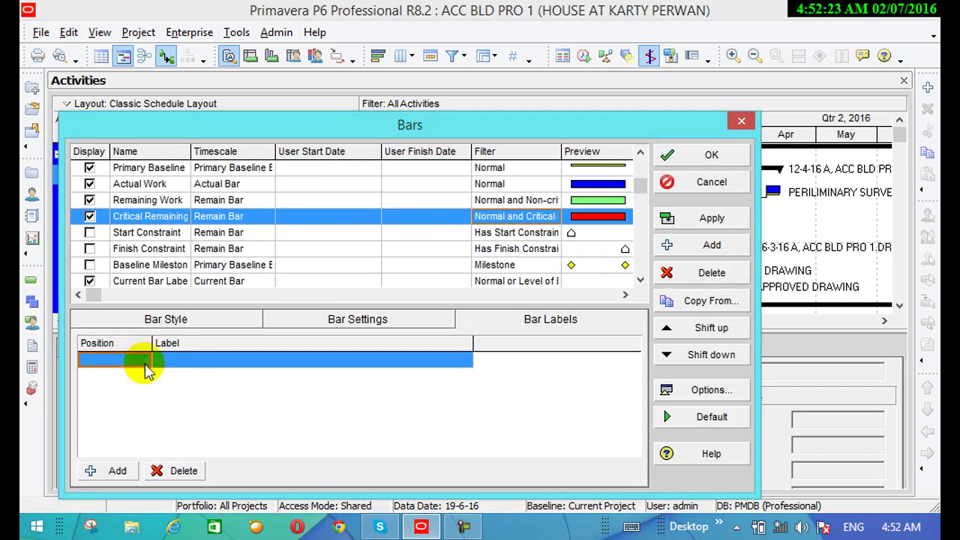
left_click(118, 466)
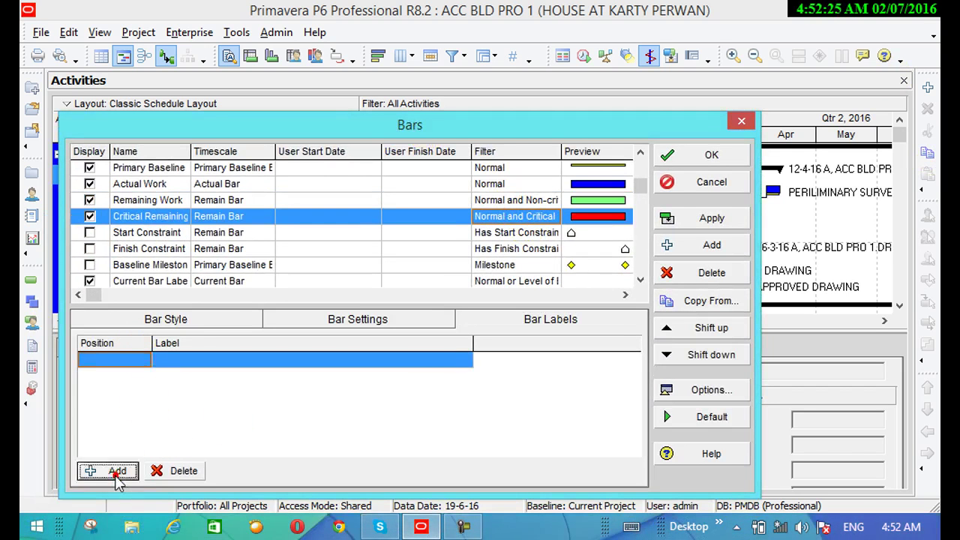
left_click(136, 369)
left_click(135, 365)
left_click(141, 361)
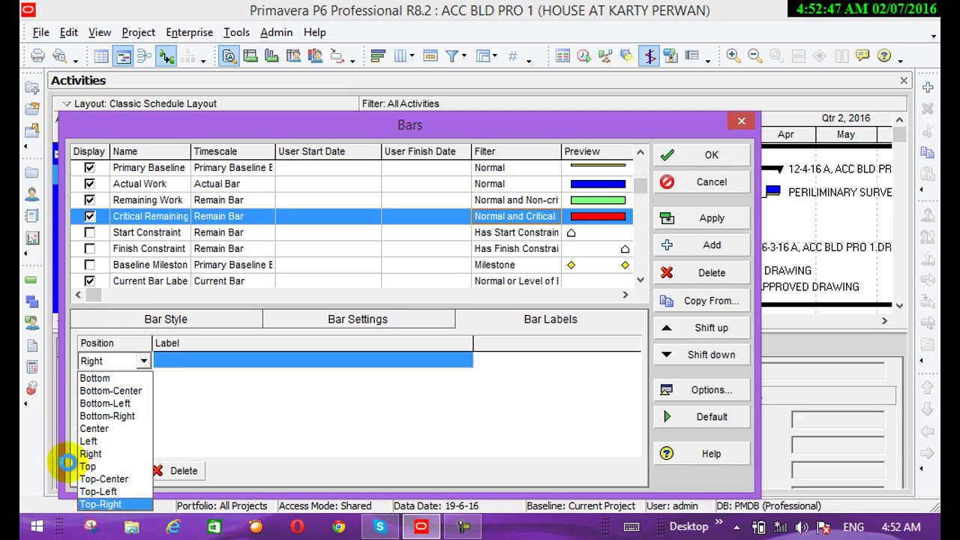
left_click(105, 453)
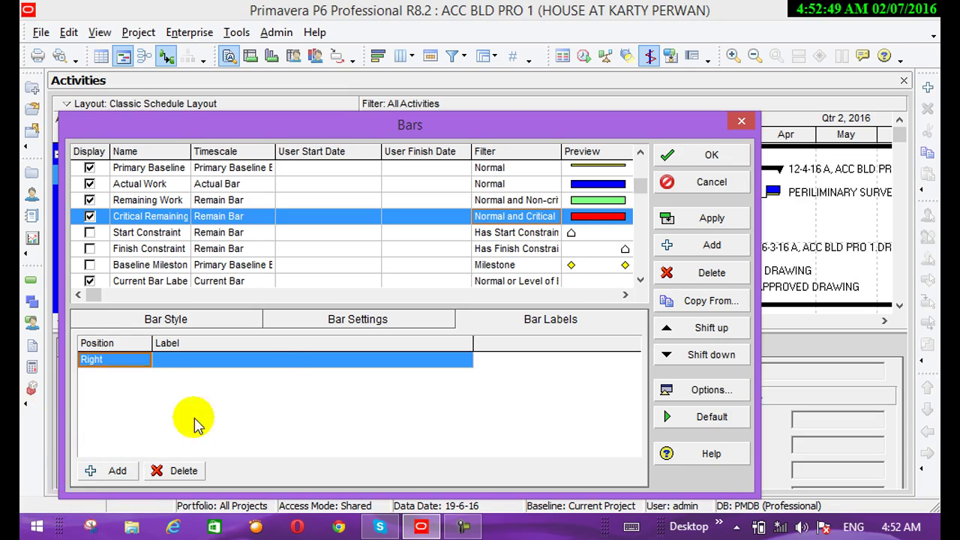
Set the Critical Remaining Work bar's label to Actual Cost, apply the bar settings and close the dialog
left_click(278, 362)
left_click(277, 360)
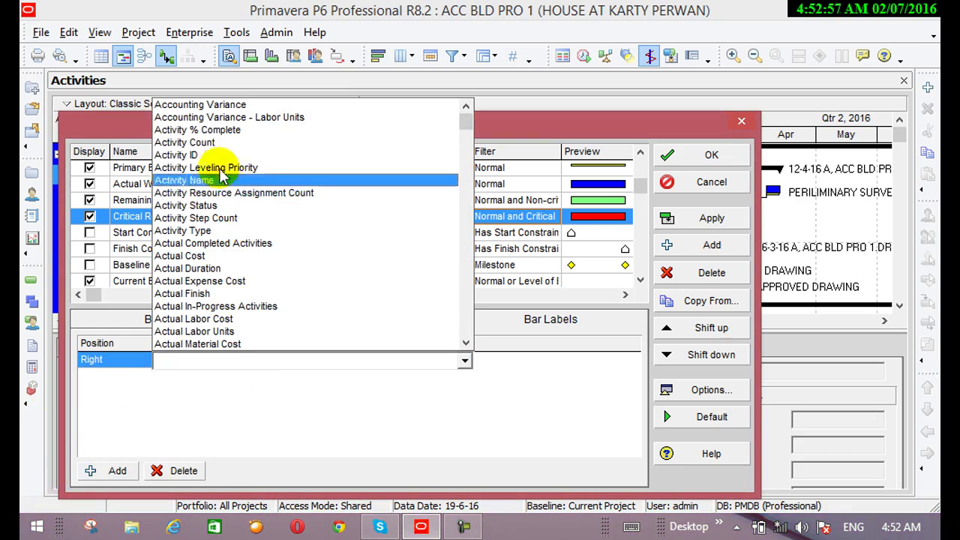
left_click(216, 257)
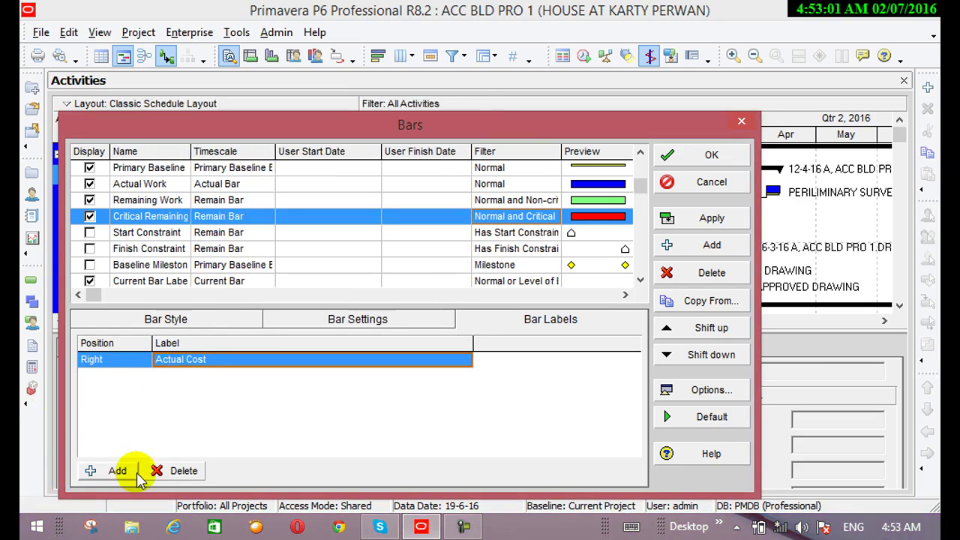
left_click(713, 219)
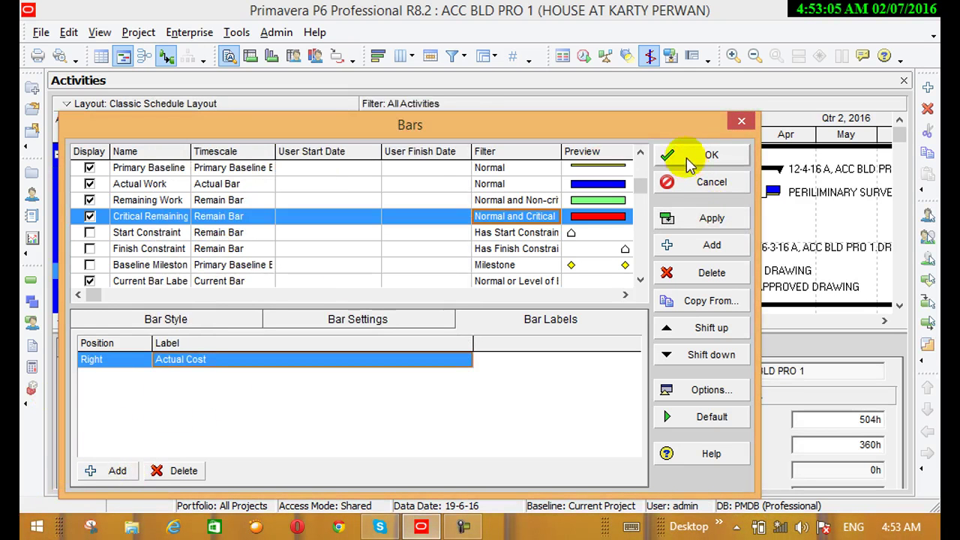
left_click(668, 181)
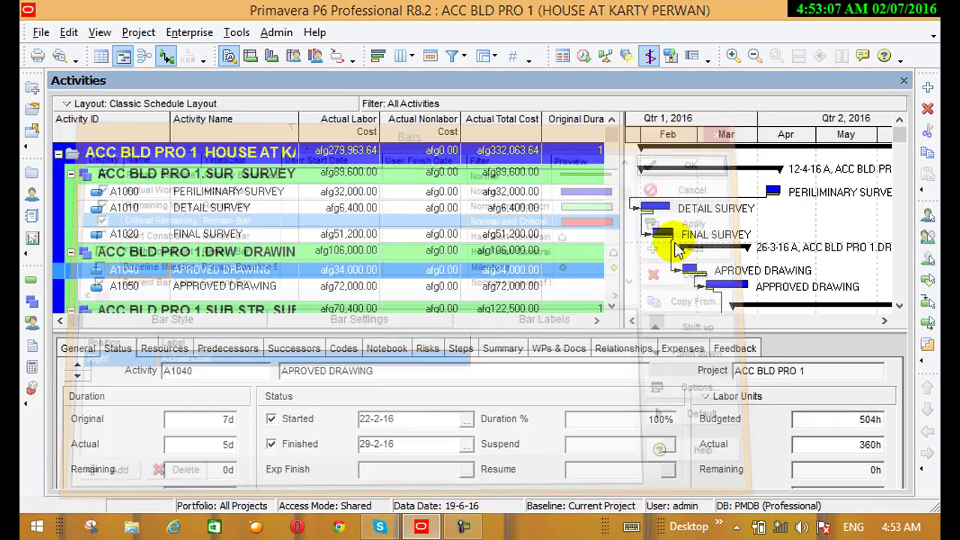
Examine the labels beside the activity bars in the Gantt chart, from the survey activities through the finishing activities
scroll(668, 315, "down", 1)
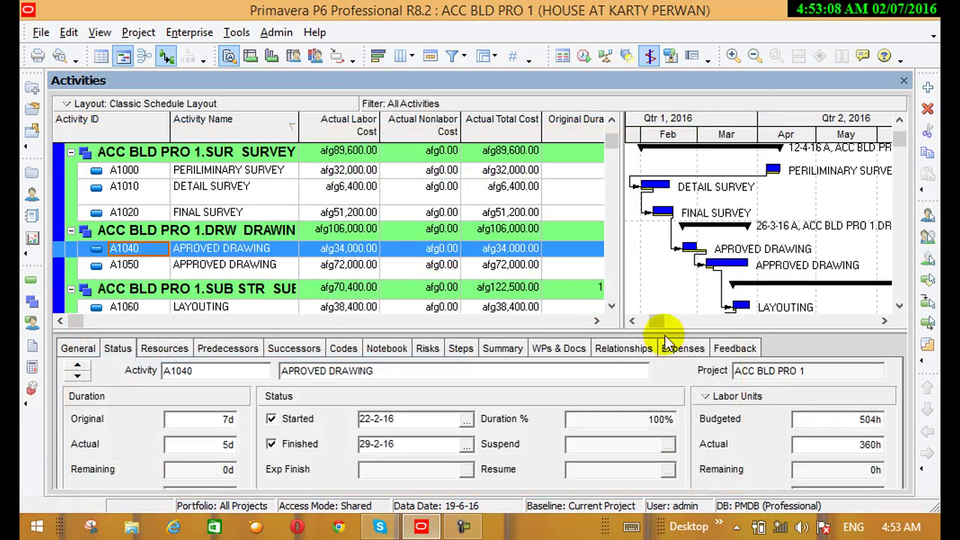
left_click(885, 321)
left_click(886, 321)
left_click(900, 306)
left_click(900, 314)
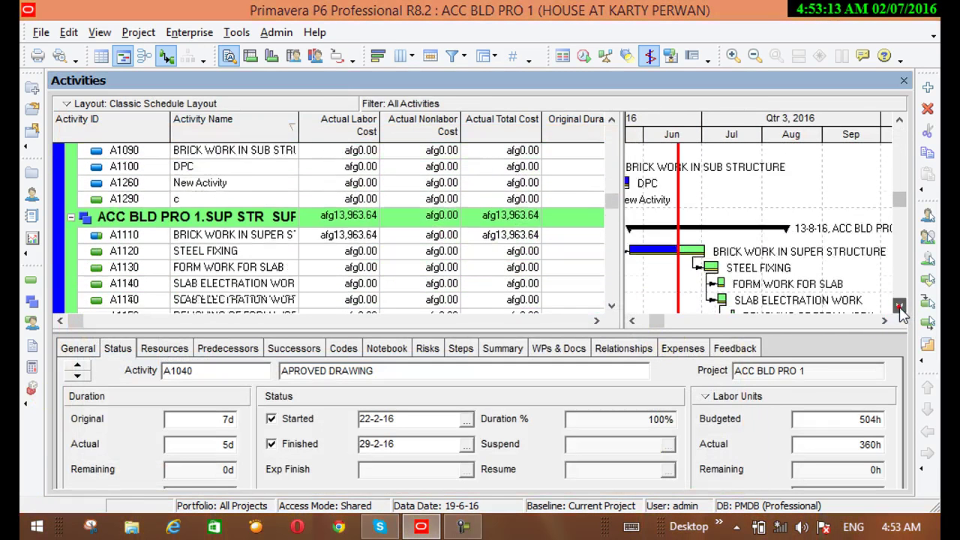
left_click(633, 321)
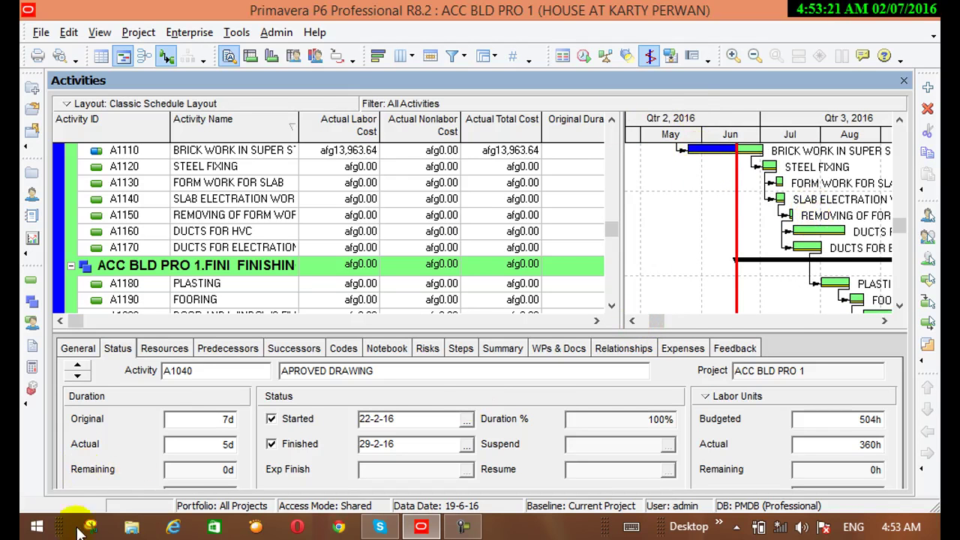
Add an Actual Cost label in the Right position to the Actual Work bar and confirm the bar settings
left_click(97, 36)
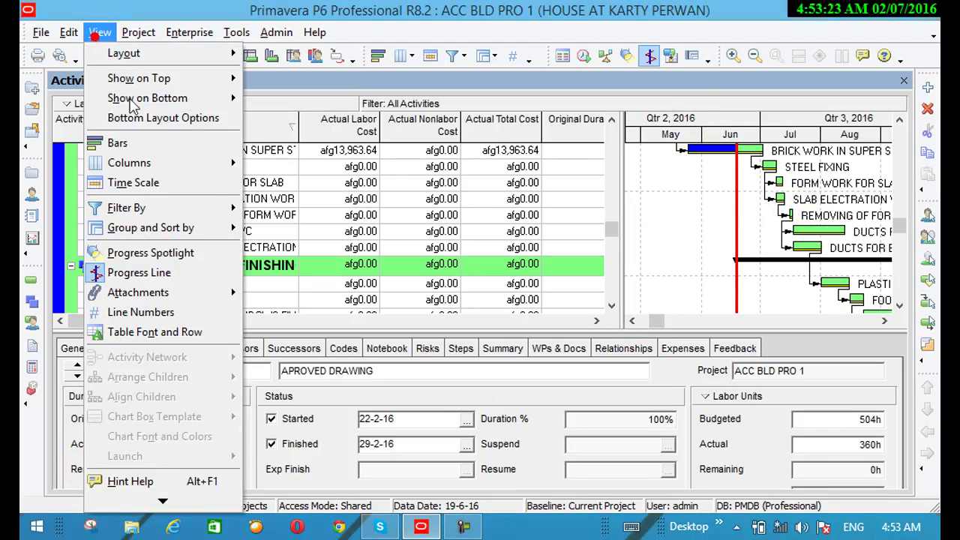
left_click(134, 144)
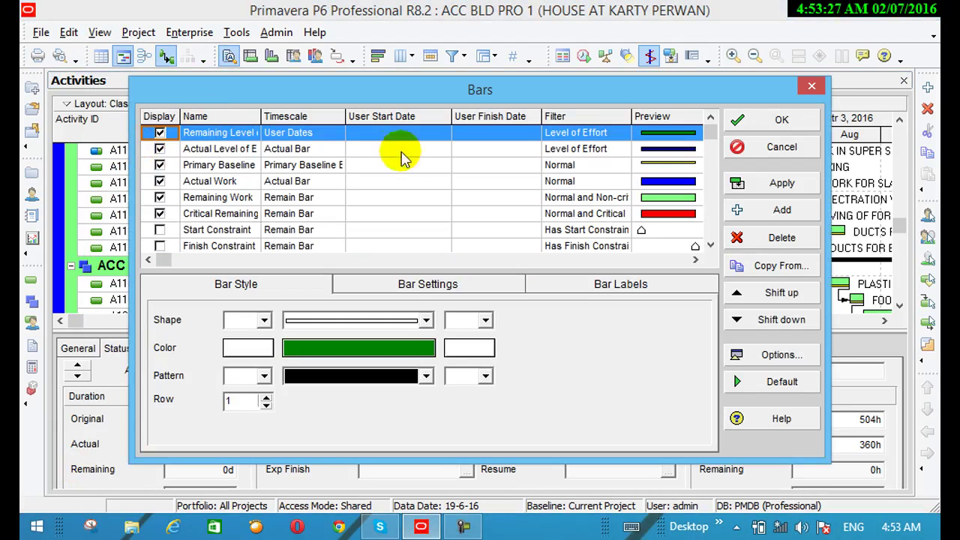
left_click(322, 184)
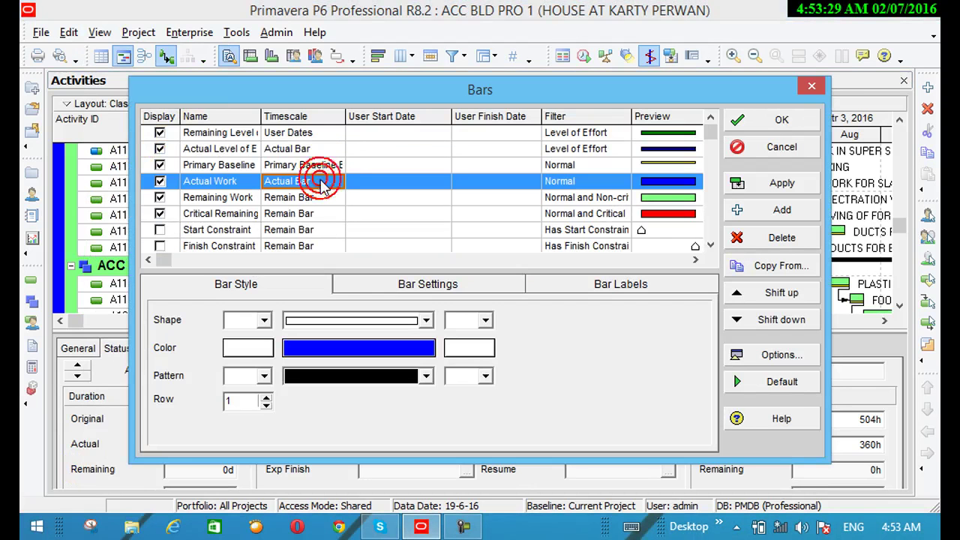
left_click(570, 283)
left_click(192, 323)
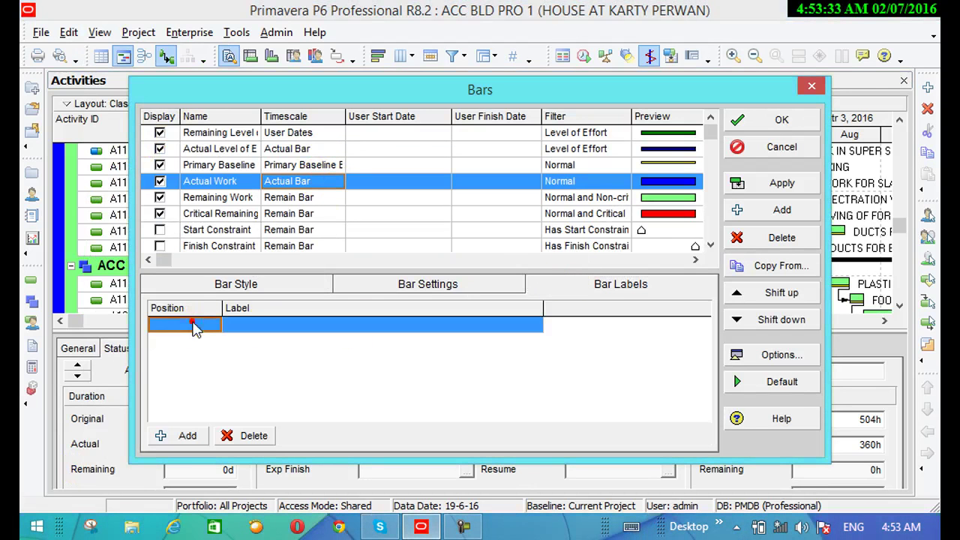
left_click(187, 435)
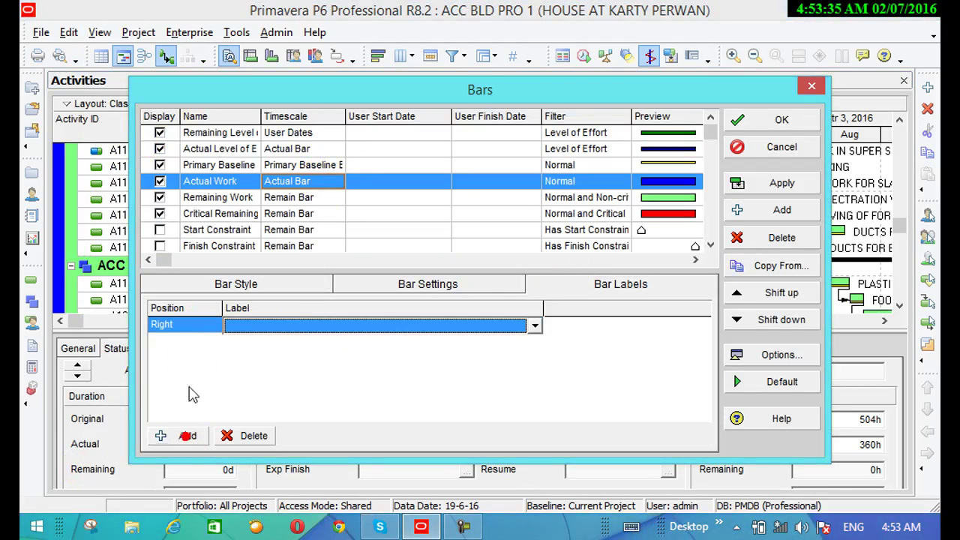
left_click(287, 327)
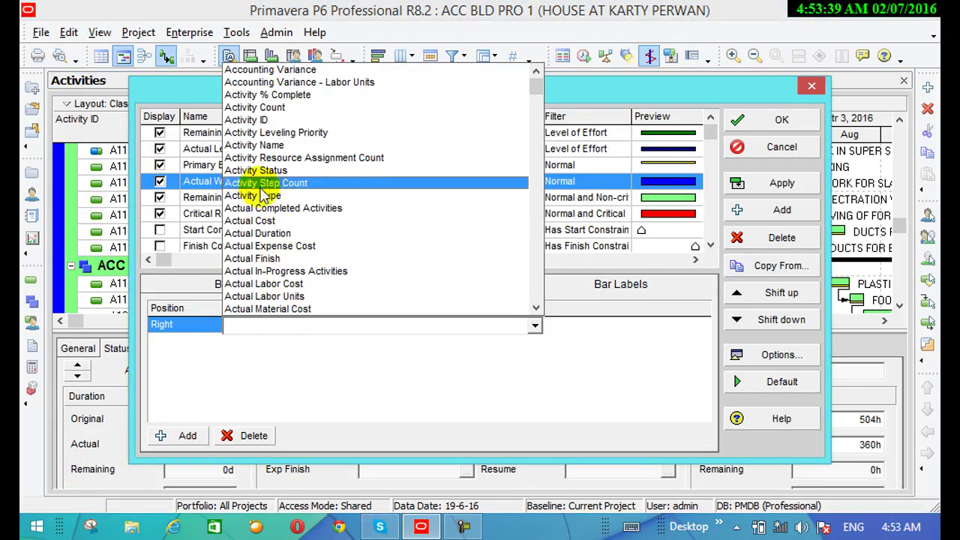
left_click(295, 222)
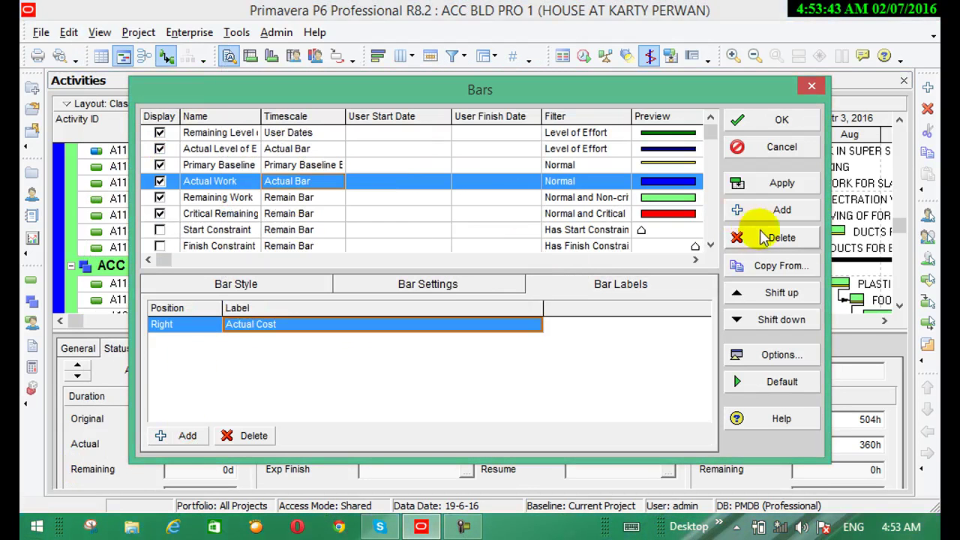
left_click(735, 181)
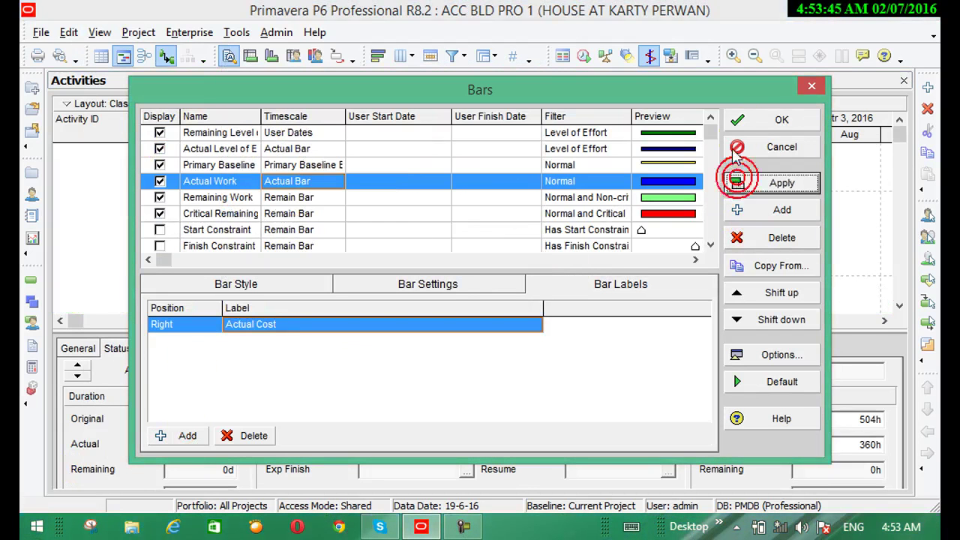
left_click(739, 120)
left_click(739, 120)
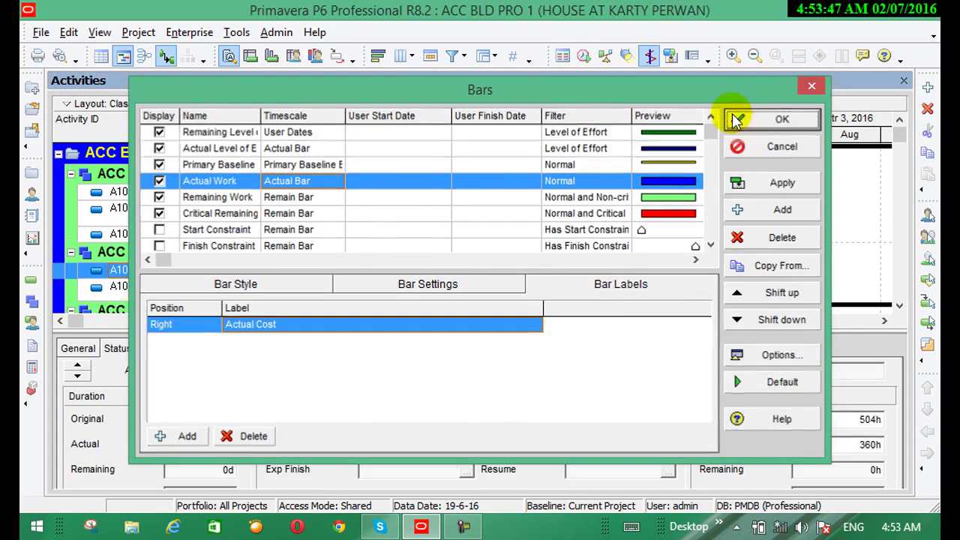
Change the Actual Work bar's label position to Top in the bar label settings
left_click(629, 322)
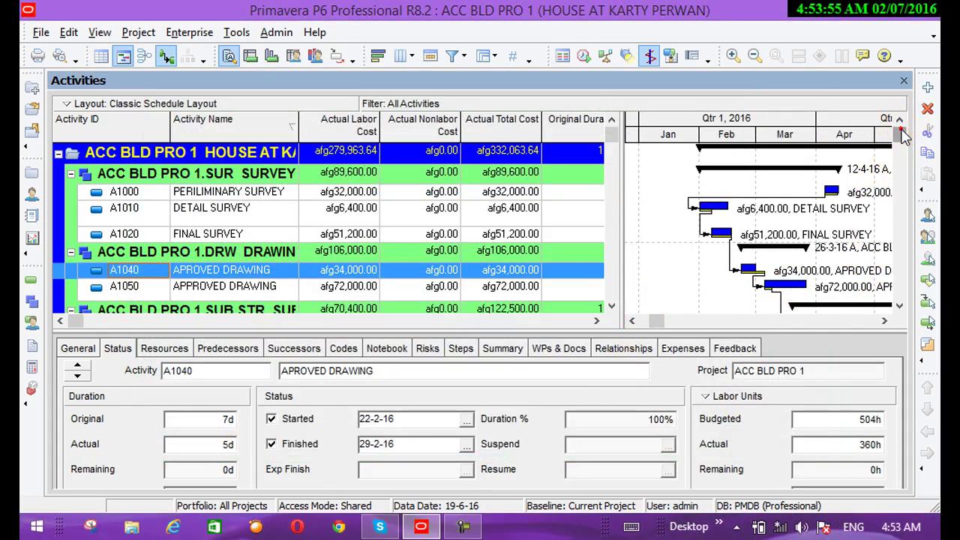
left_click(886, 321)
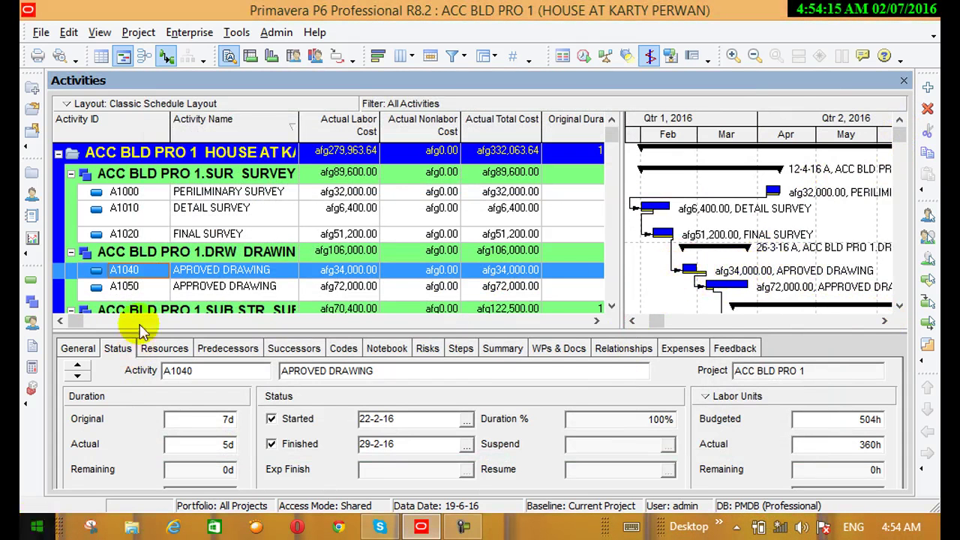
left_click(91, 34)
left_click(118, 145)
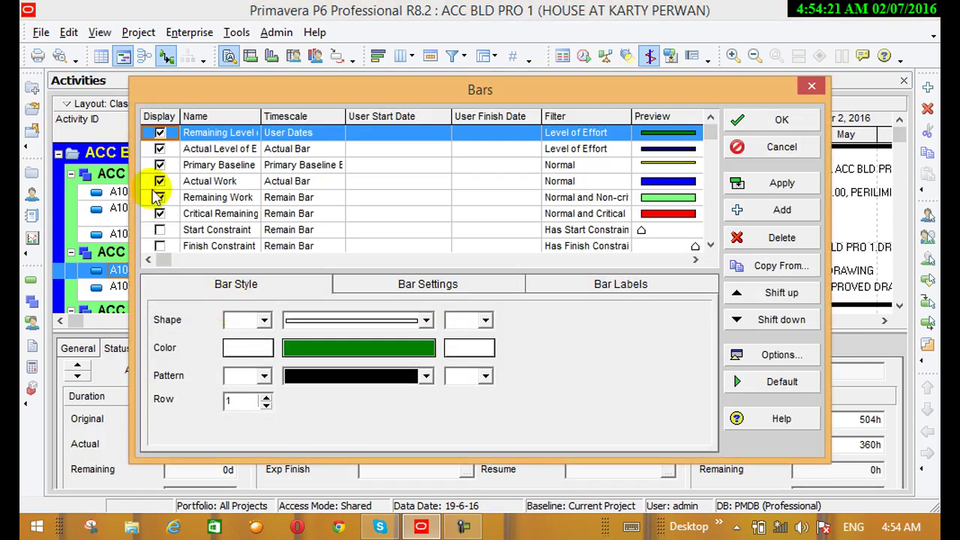
left_click(602, 286)
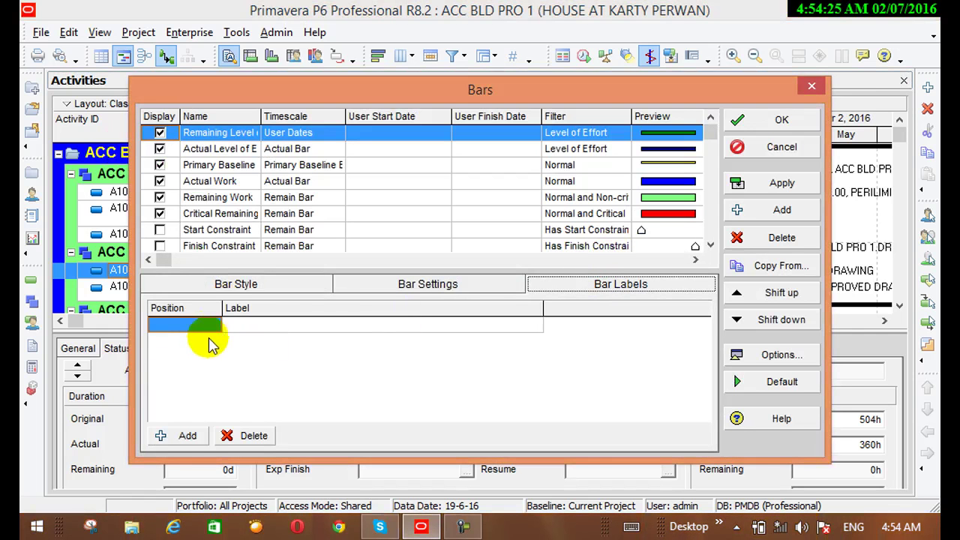
left_click(253, 183)
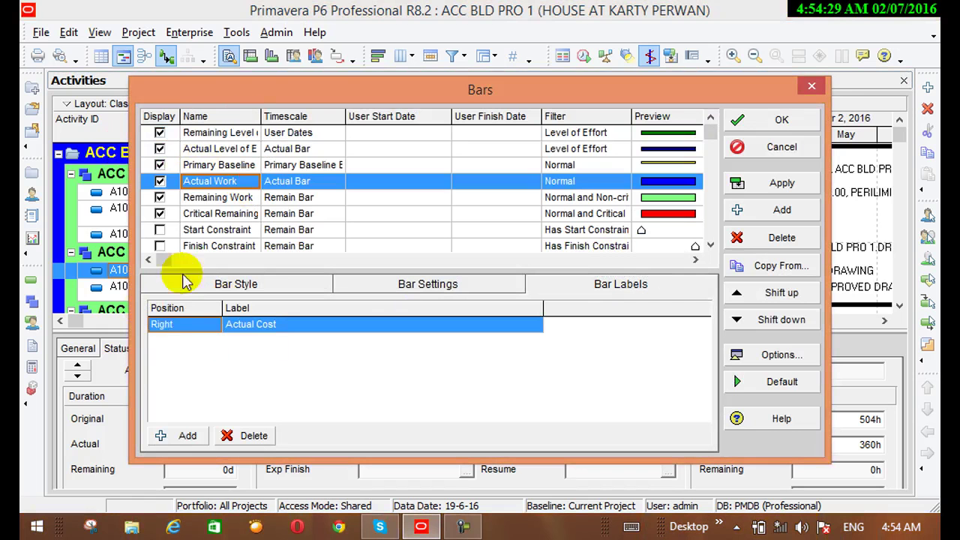
left_click(174, 327)
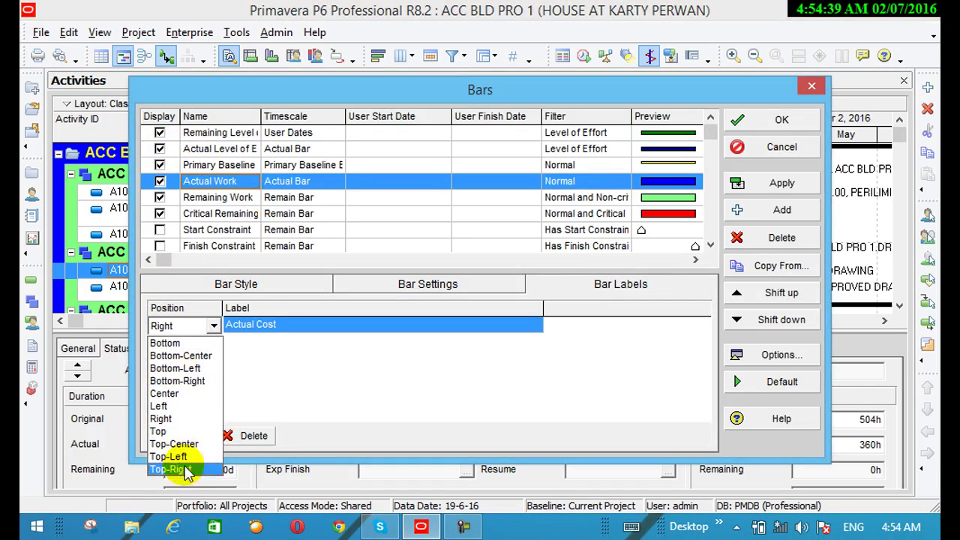
left_click(158, 431)
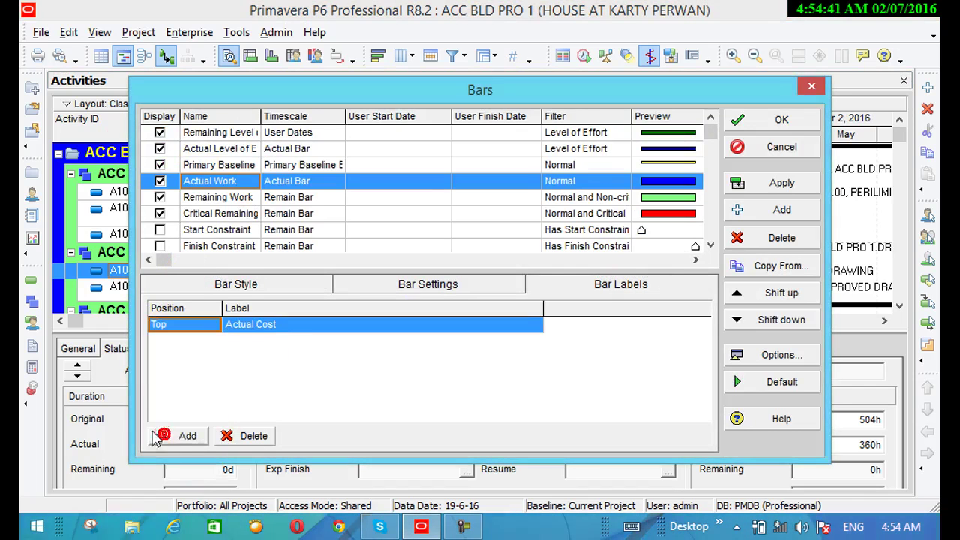
Set the Actual Work bar's label to Actual Labor Units, apply the bar settings and close the dialog
left_click(285, 325)
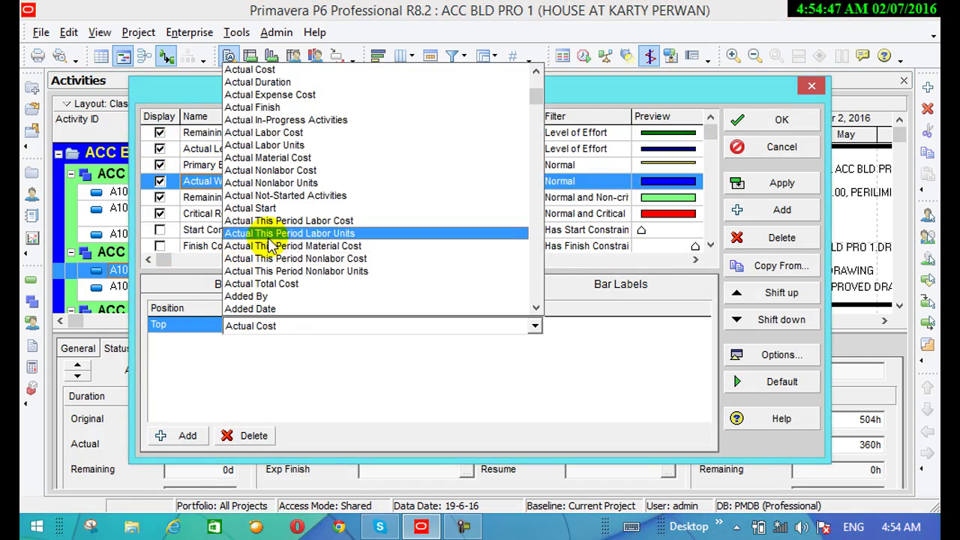
left_click(291, 146)
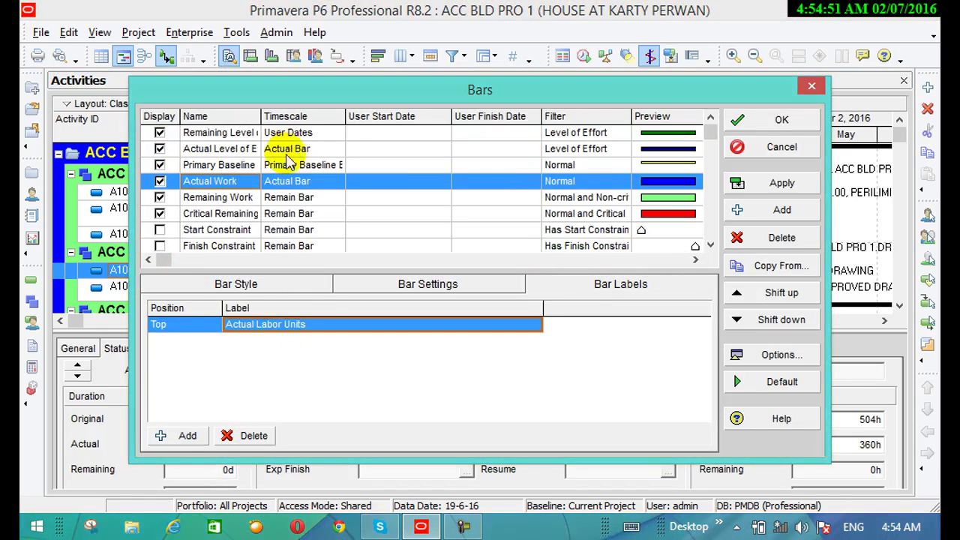
left_click(767, 187)
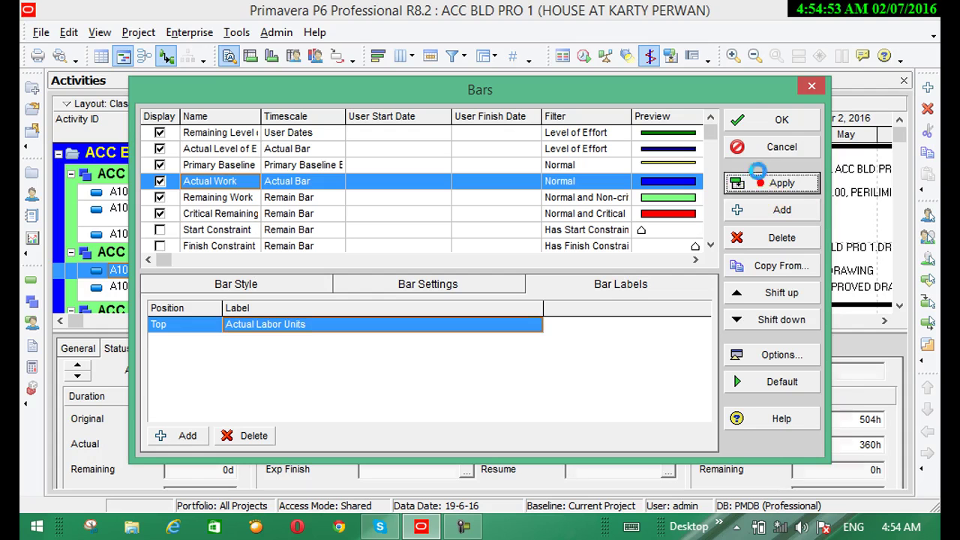
left_click(739, 125)
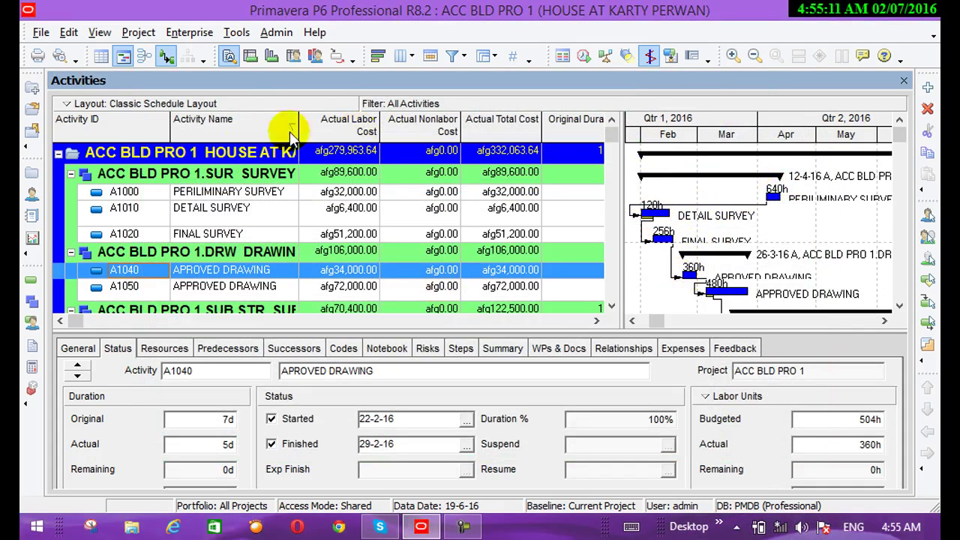
Reopen the Bars dialog and view the general Bar Chart Options without changing them
left_click(99, 34)
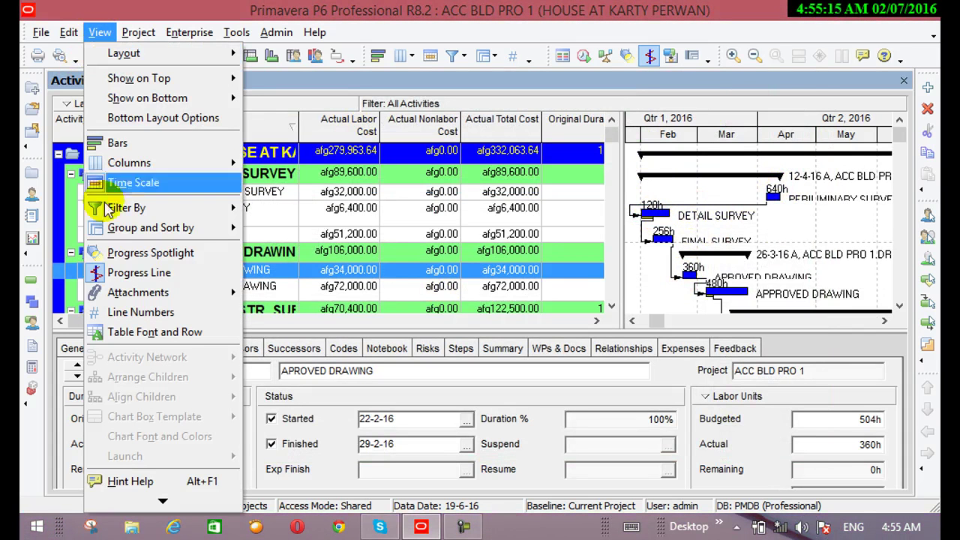
mouse_move(111, 177)
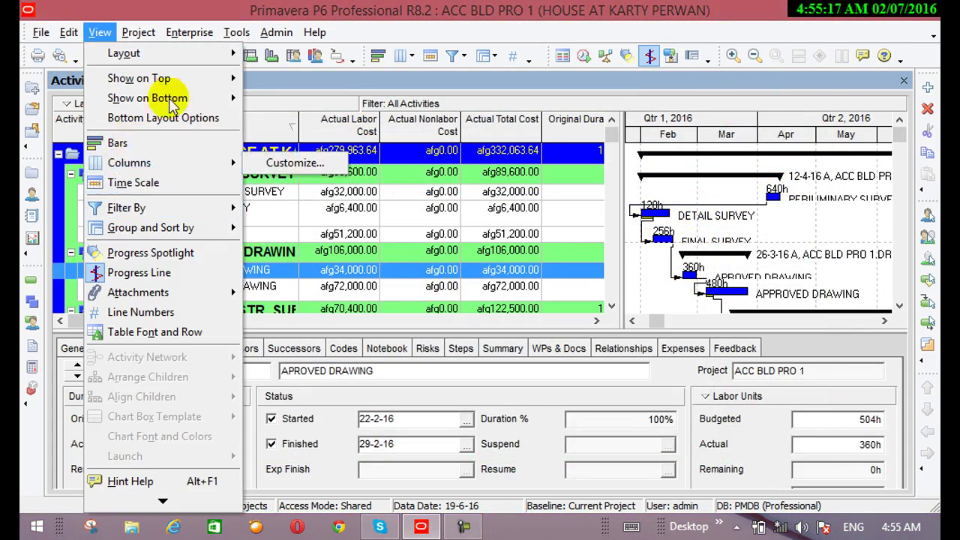
left_click(147, 140)
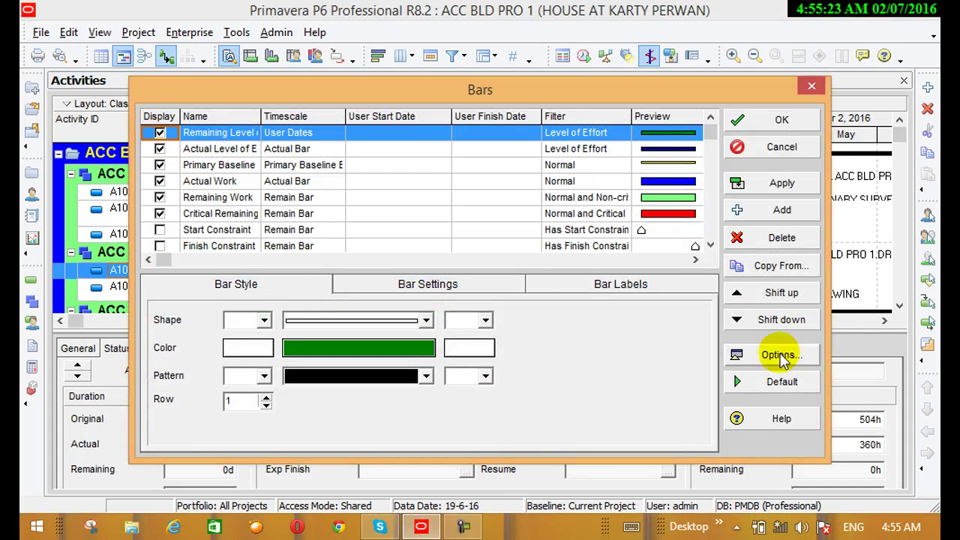
left_click(616, 284)
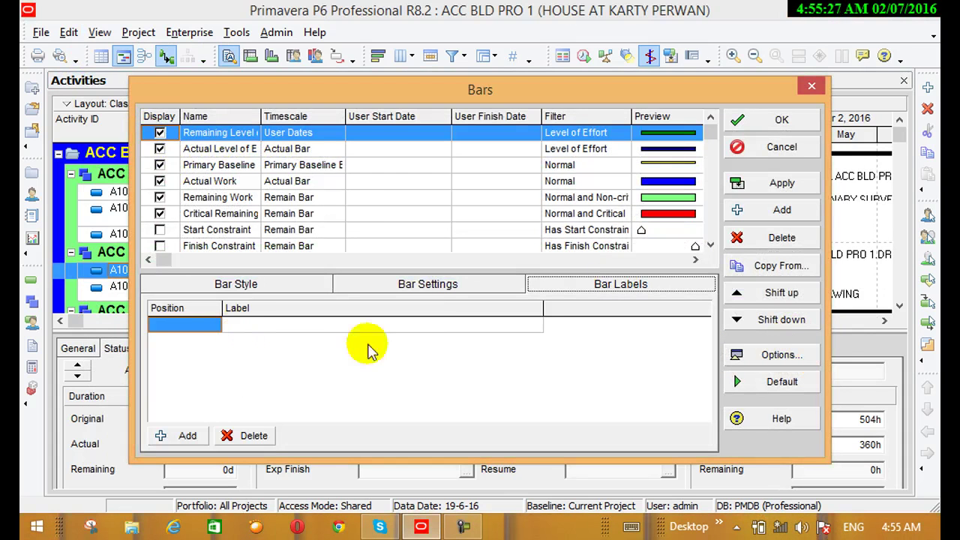
left_click(756, 358)
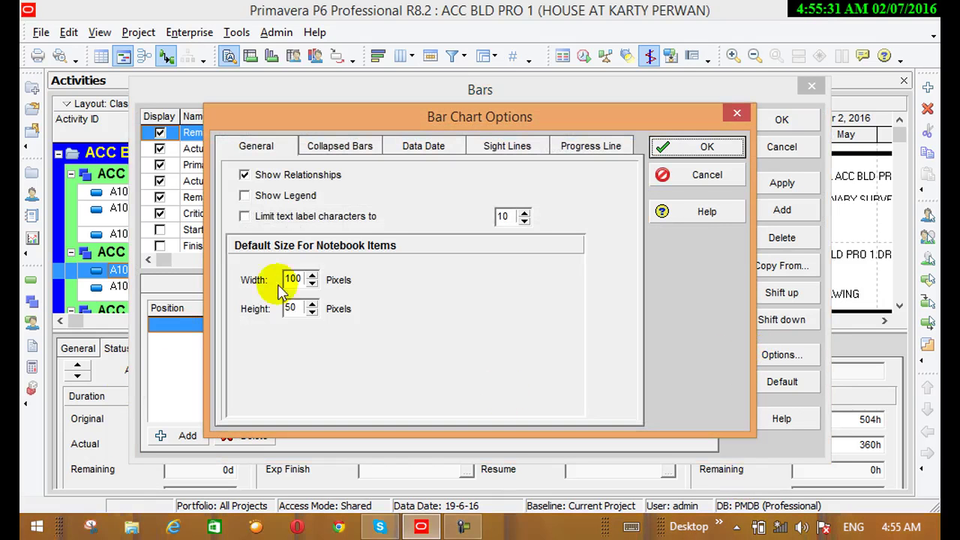
left_click_drag(612, 117, 396, 248)
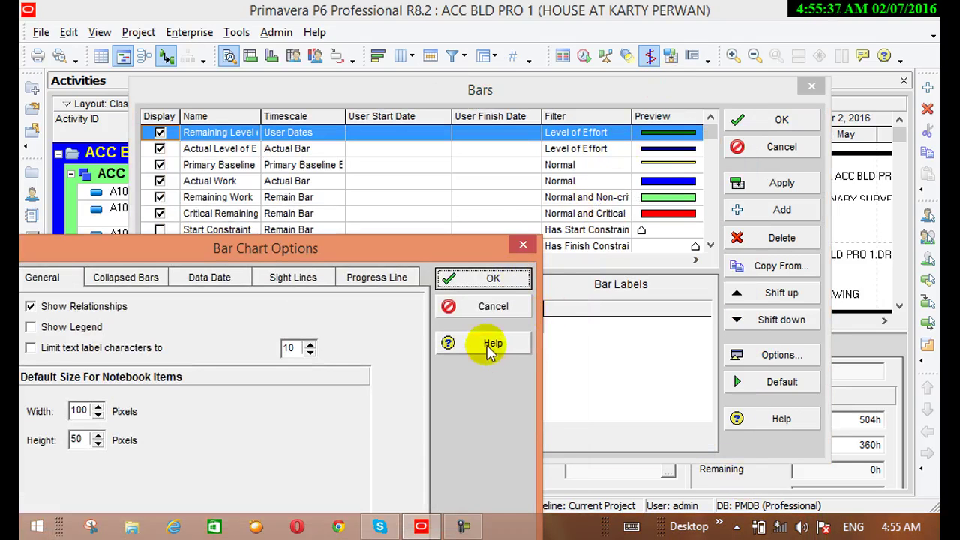
left_click(522, 247)
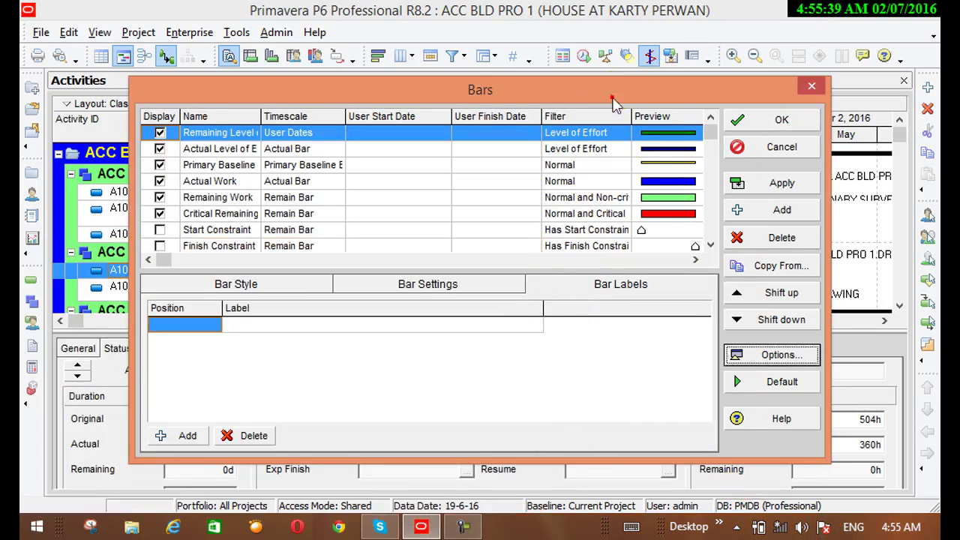
Uncover the Gantt chart behind the Bars dialog, turn off Show Relationships in the bar chart options and apply it
left_click_drag(614, 104, 351, 360)
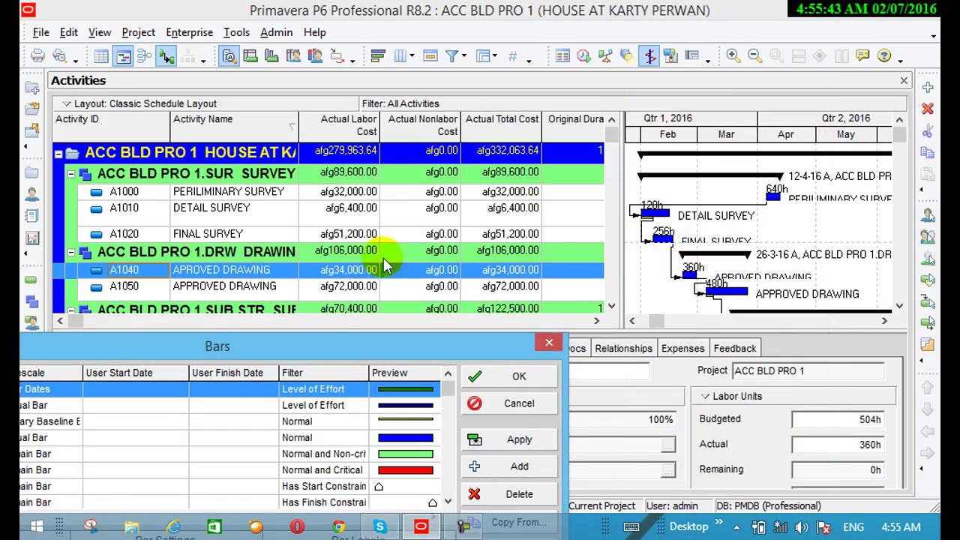
left_click_drag(332, 350, 378, 159)
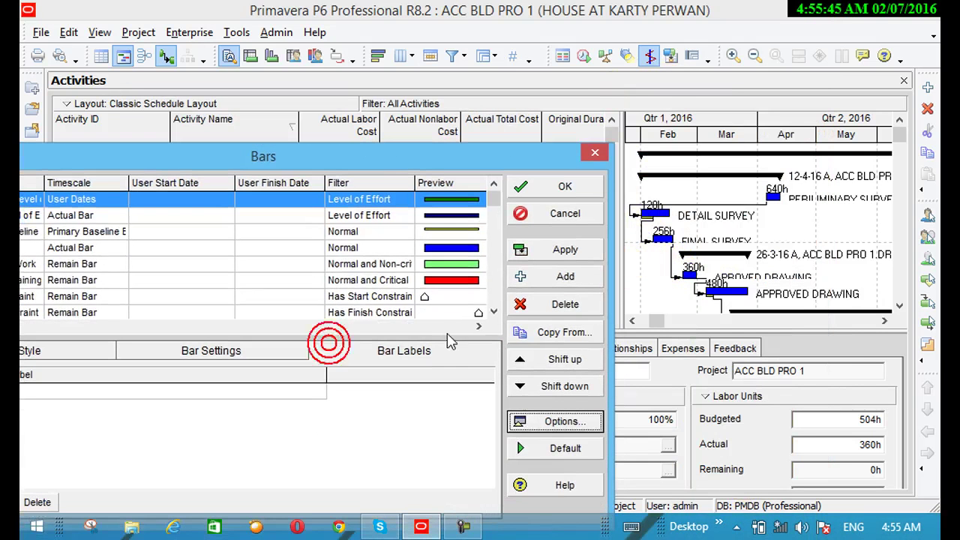
left_click(545, 424)
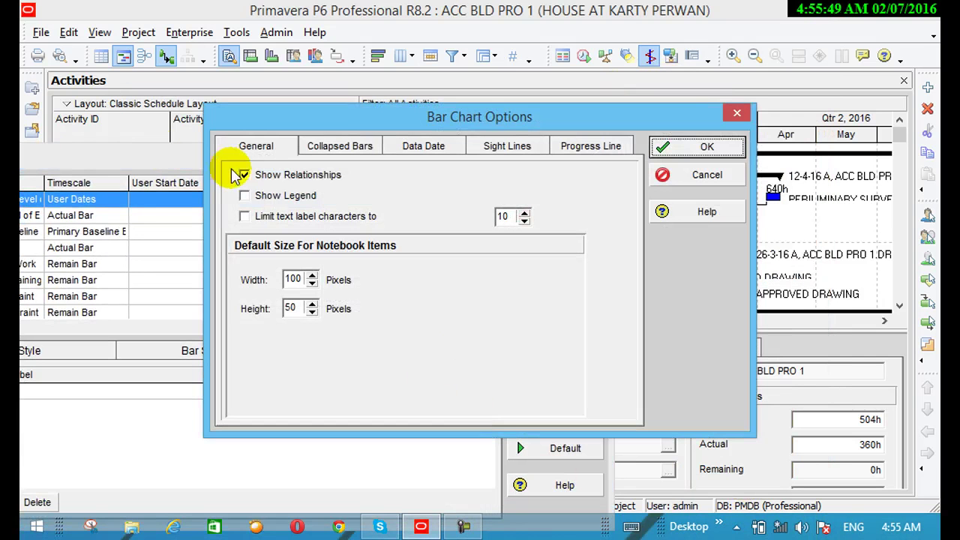
left_click(244, 175)
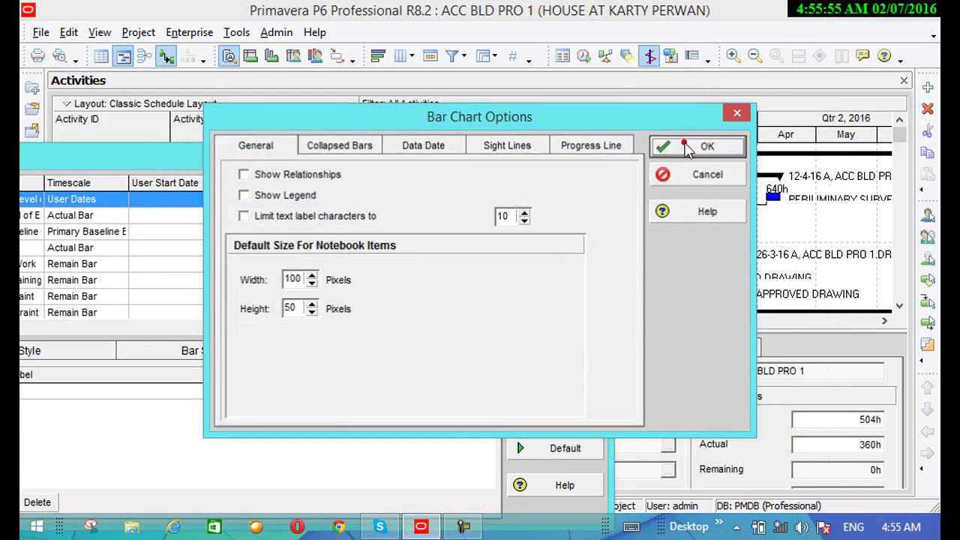
left_click(687, 146)
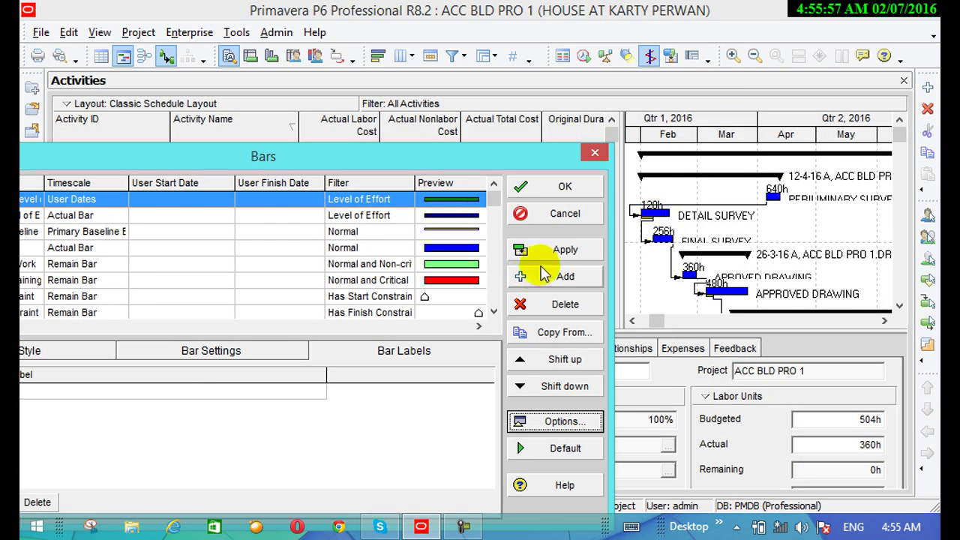
left_click(565, 250)
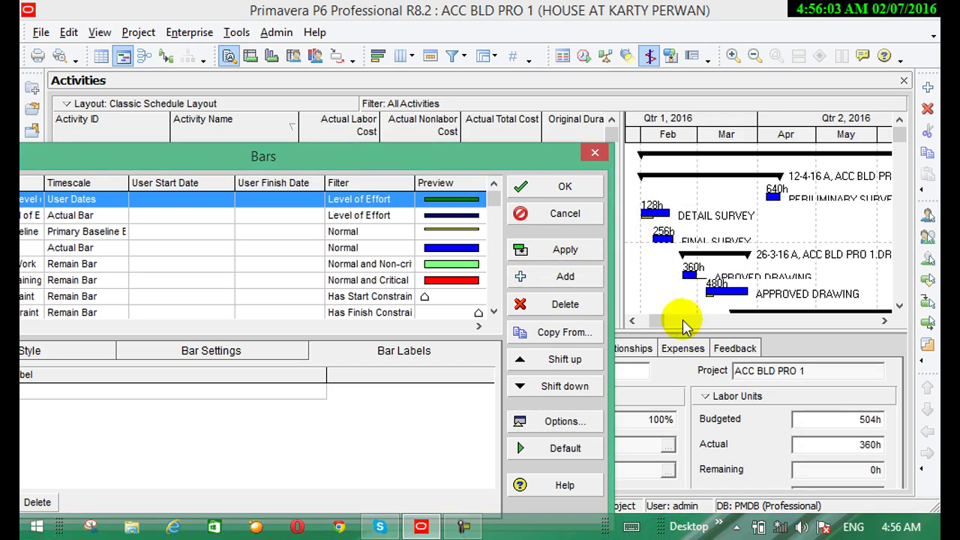
Turn on Show Relationships and Show Legend in the bar chart options and apply them to the Gantt chart
left_click(550, 423)
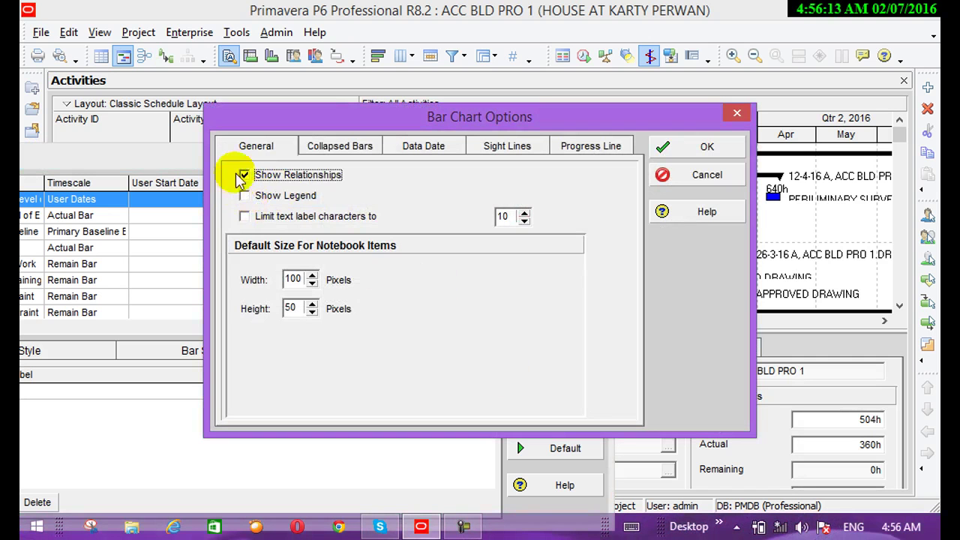
left_click(247, 196)
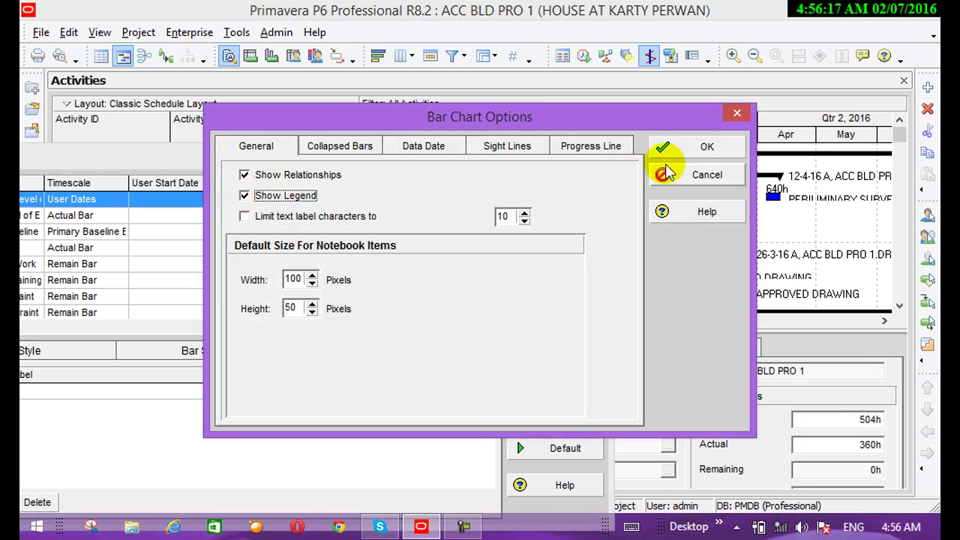
left_click(712, 147)
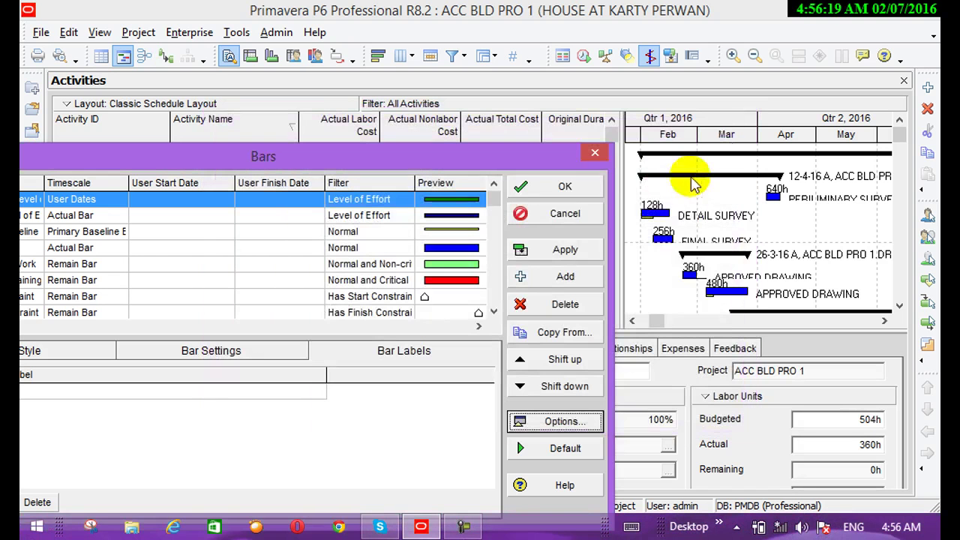
left_click(569, 250)
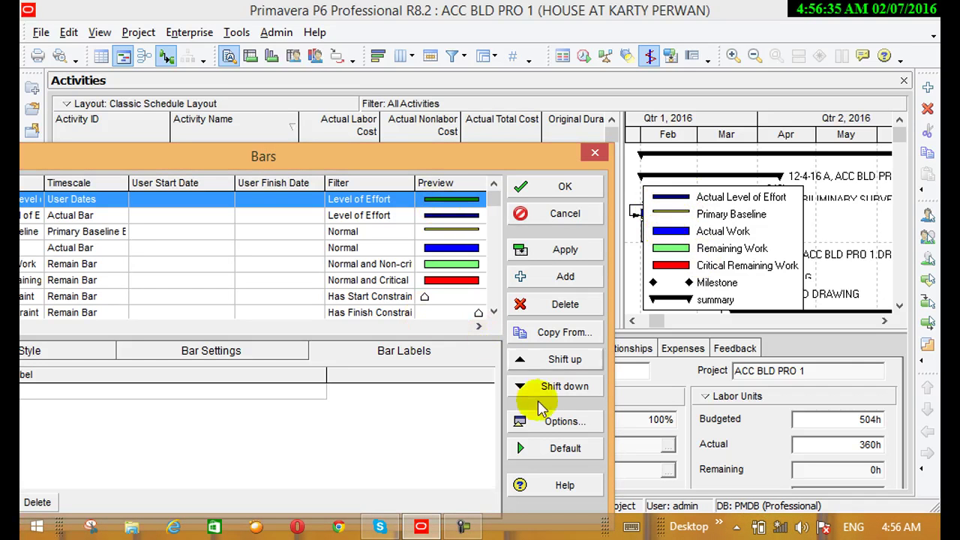
Set the text label character limit value to 4, turn off Show Legend, and apply the bar chart options
left_click(551, 422)
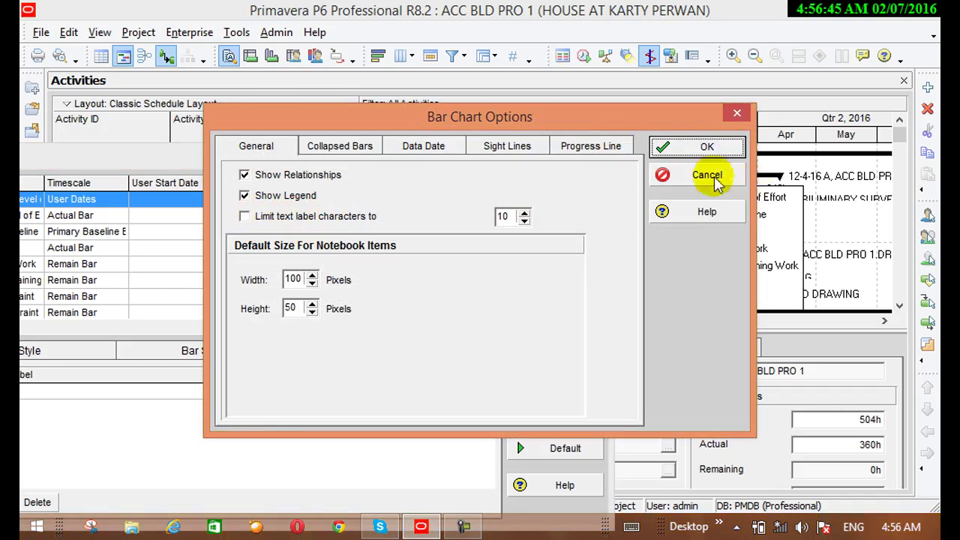
left_click(707, 147)
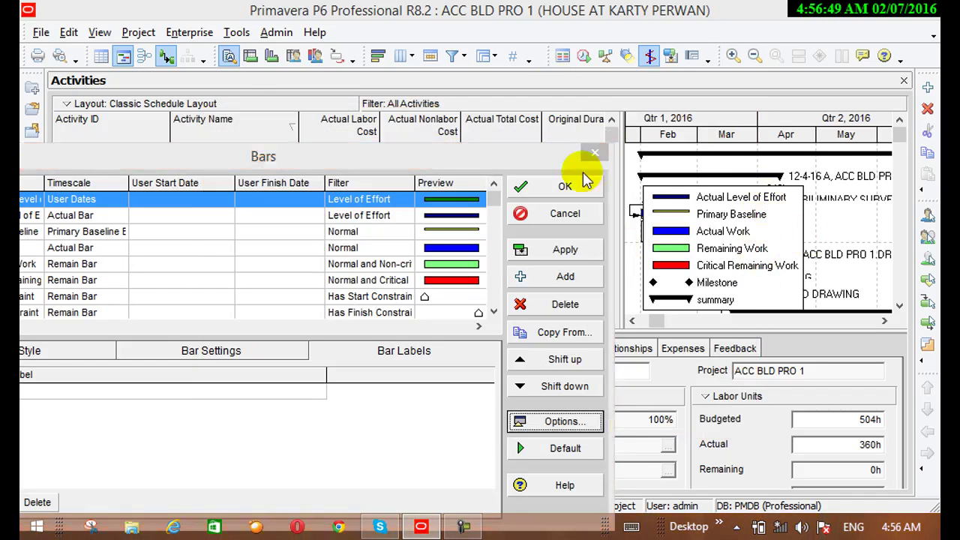
left_click_drag(535, 153, 384, 226)
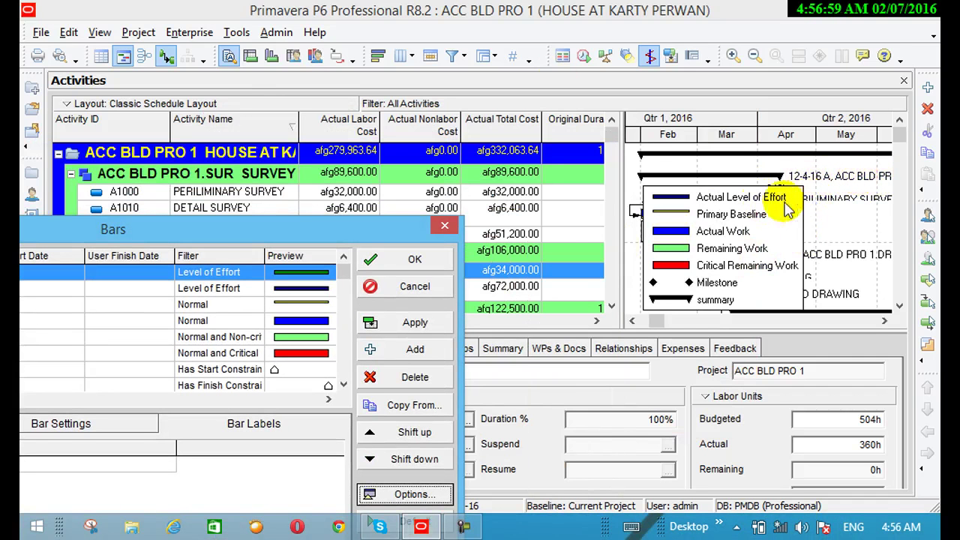
left_click_drag(409, 221, 652, 159)
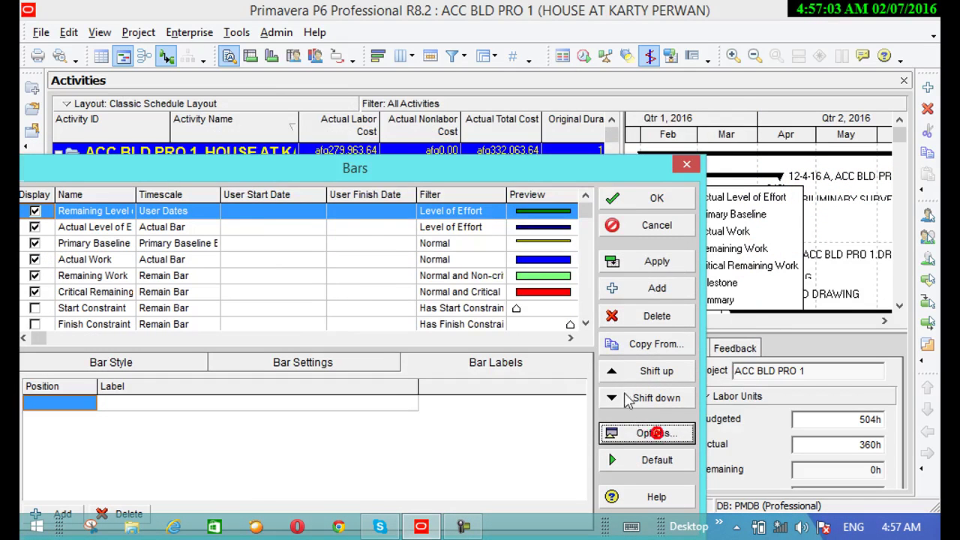
left_click(656, 433)
left_click(526, 221)
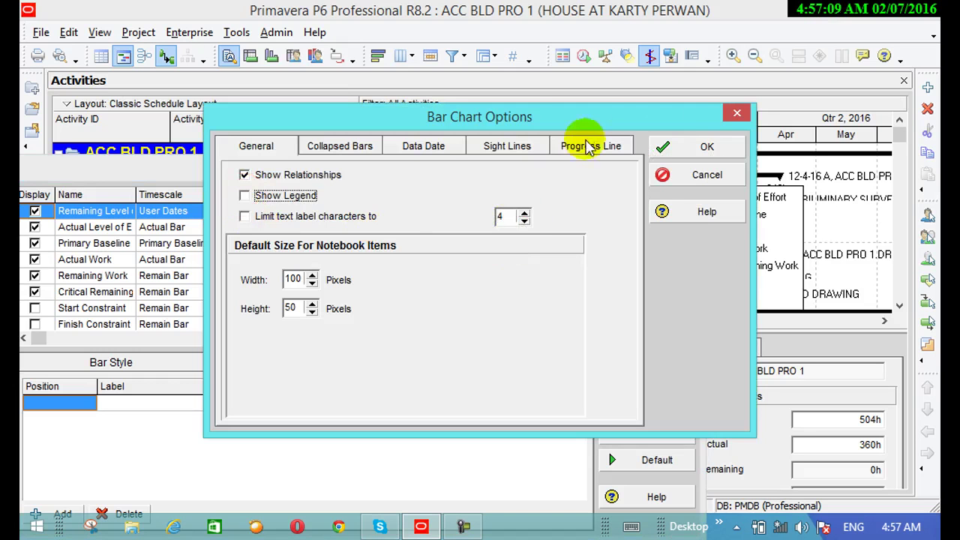
left_click(685, 145)
left_click(670, 273)
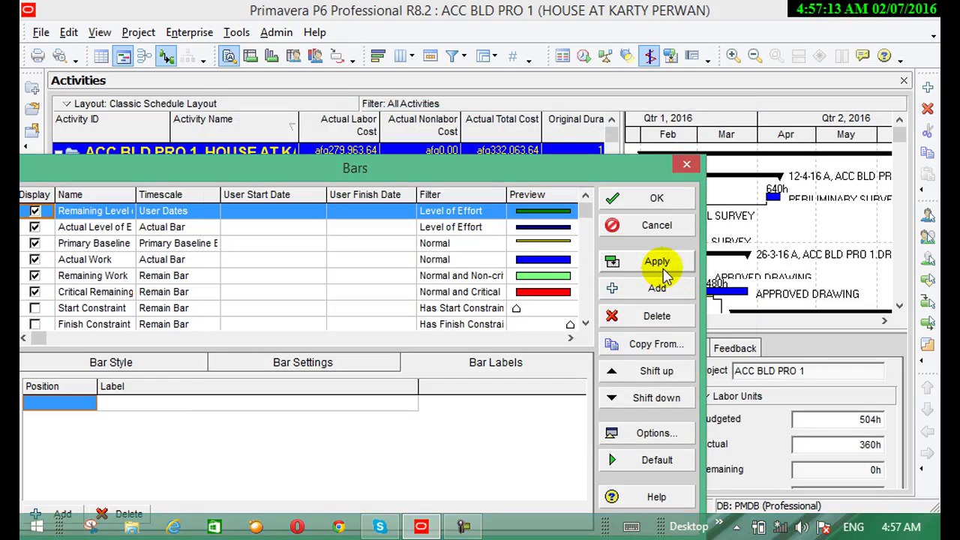
left_click_drag(608, 174, 433, 218)
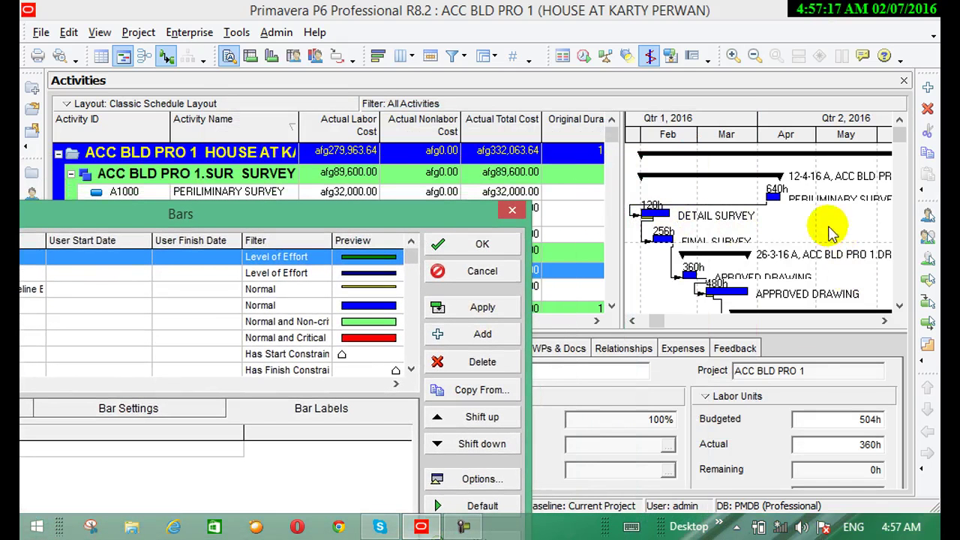
Turn on the text label character limit in the bar chart options and apply it to the Gantt chart
left_click(886, 322)
left_click(507, 212)
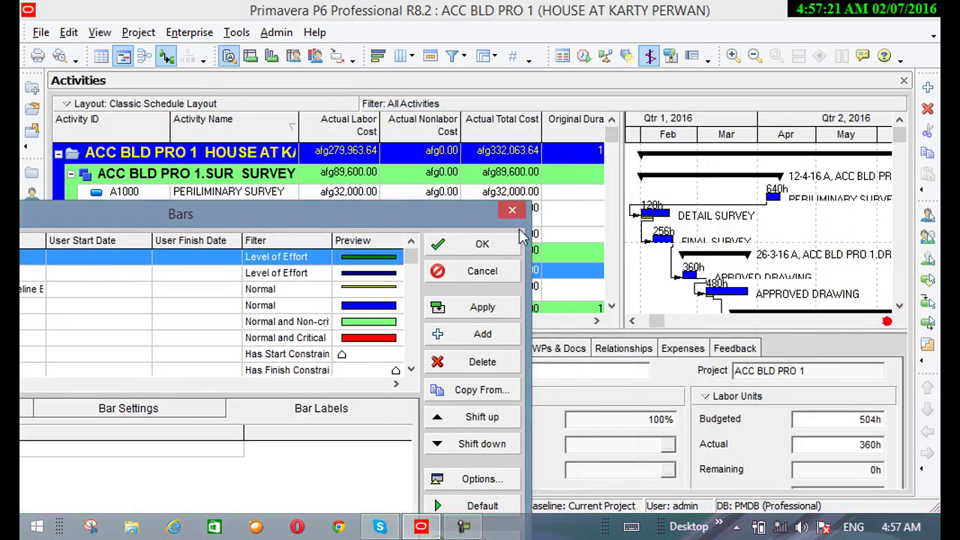
left_click_drag(445, 220, 472, 87)
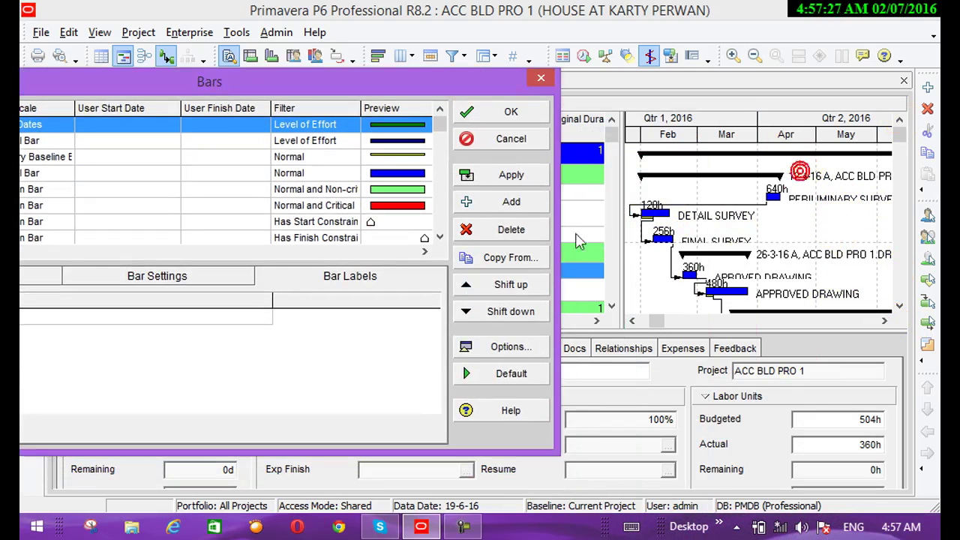
left_click(517, 349)
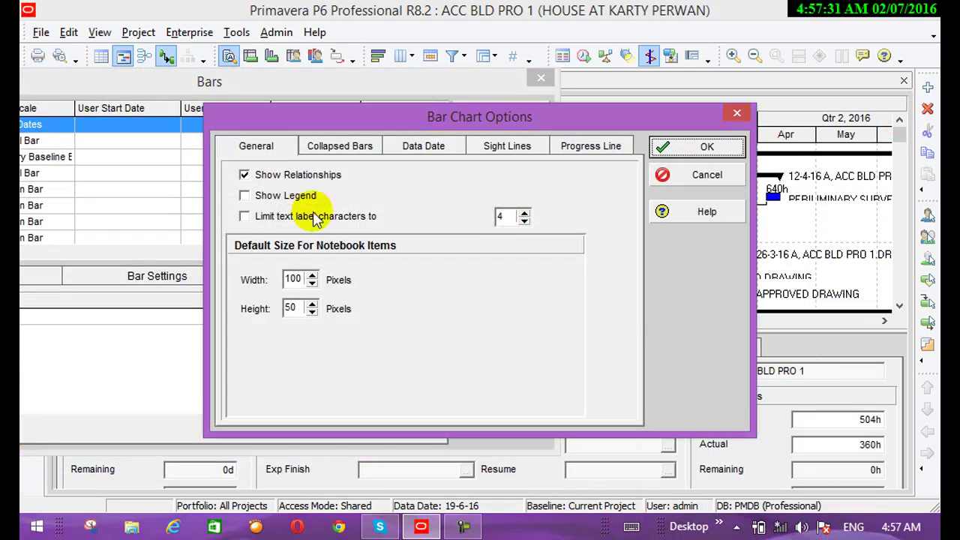
left_click(244, 216)
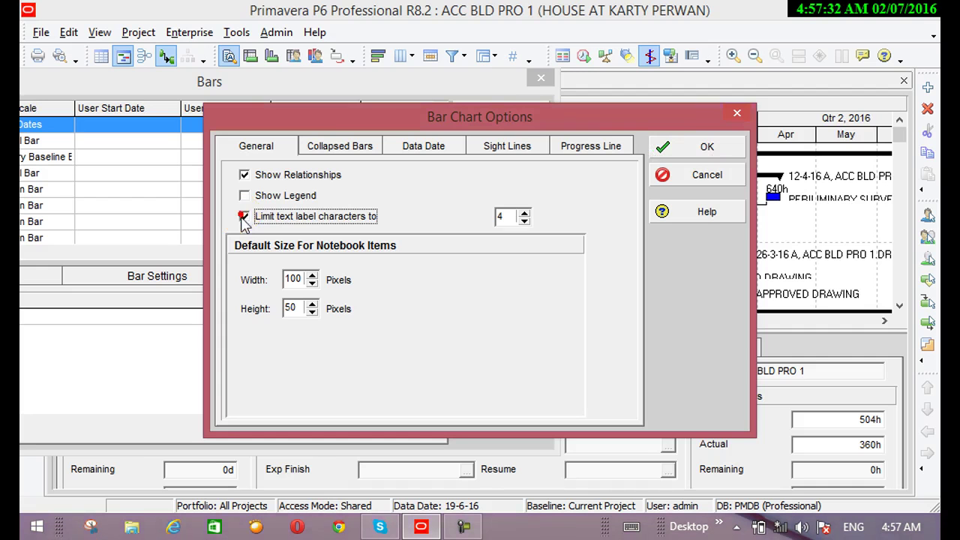
left_click(668, 146)
left_click(523, 175)
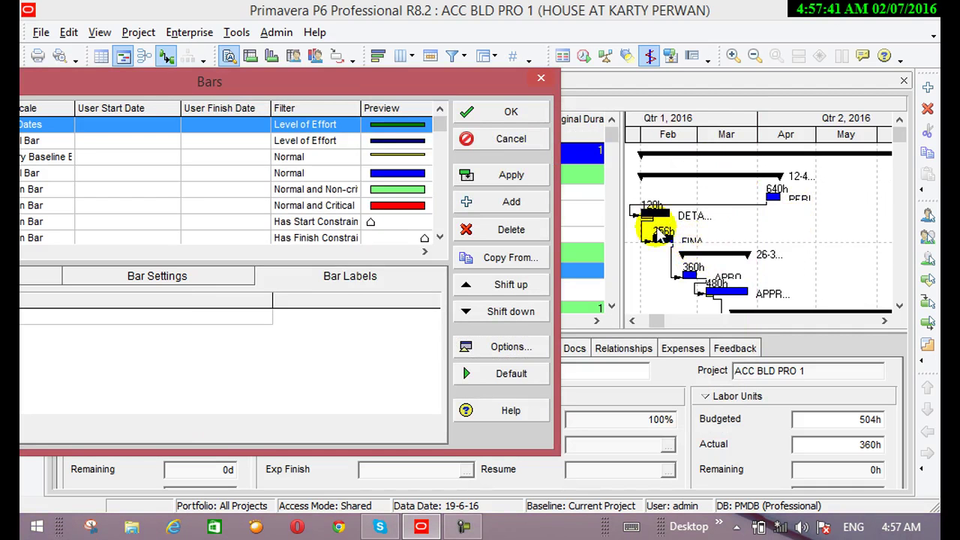
left_click(660, 262)
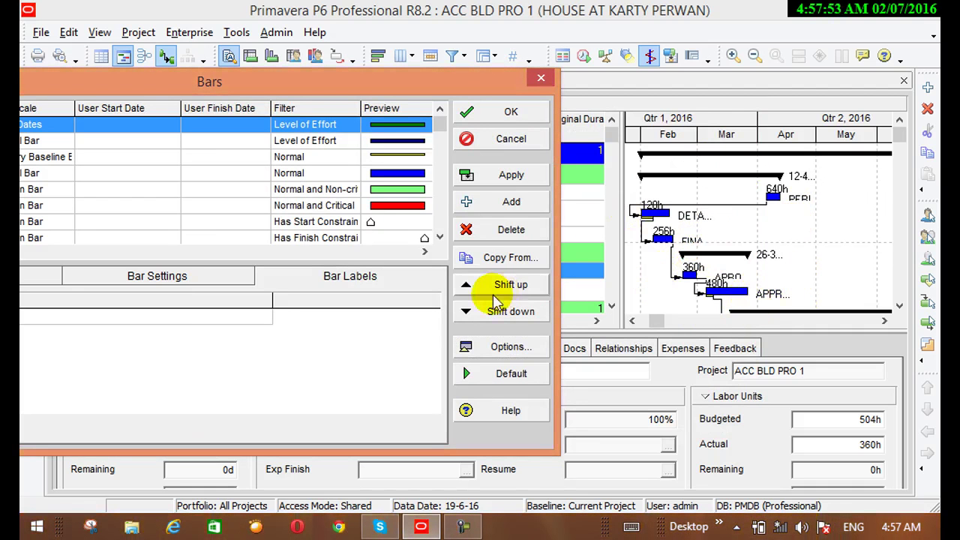
Set the text label character limit to 14, apply it to the Gantt chart, and close the Bars dialog
left_click(501, 351)
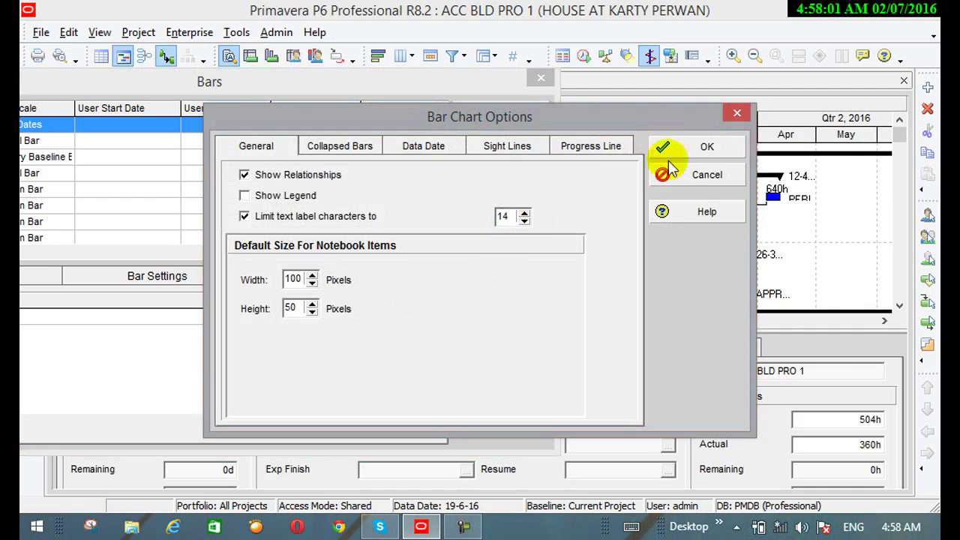
left_click(690, 150)
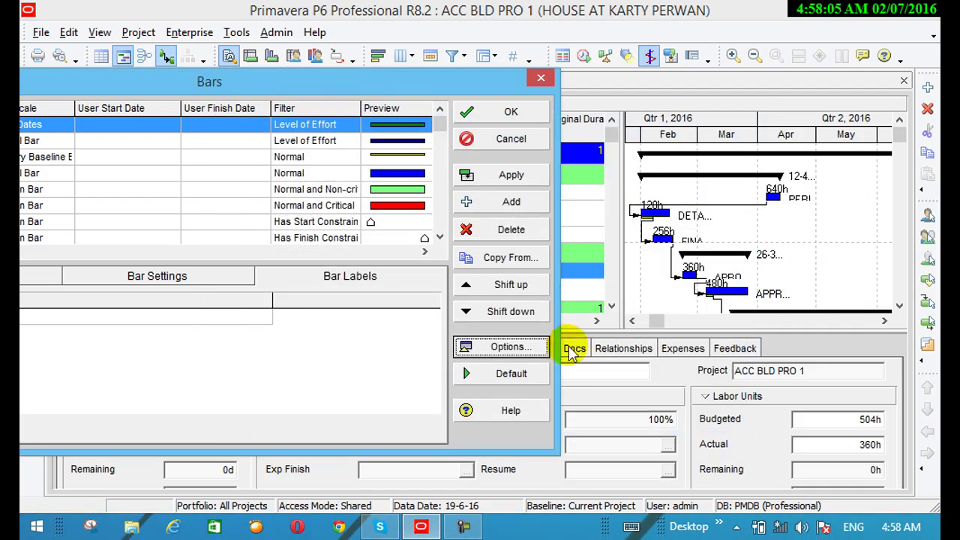
left_click(511, 174)
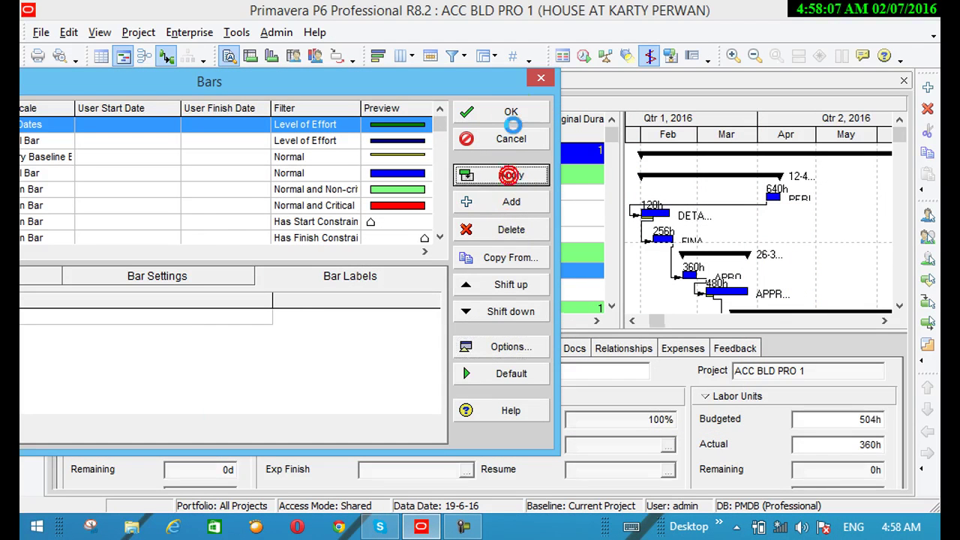
left_click(515, 111)
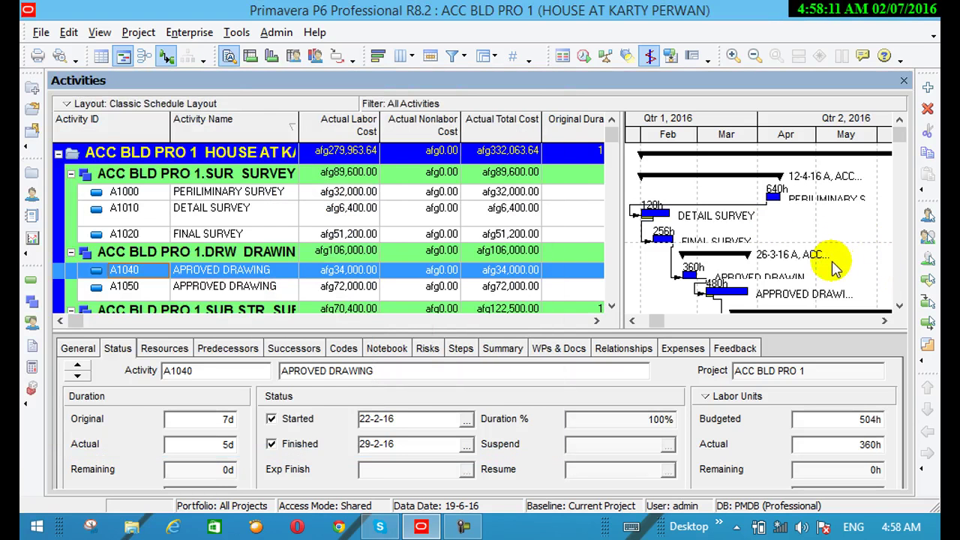
Turn on Show relationships for collapsed bars in the bar chart options, apply it, and check the uncovered Gantt chart
left_click(98, 33)
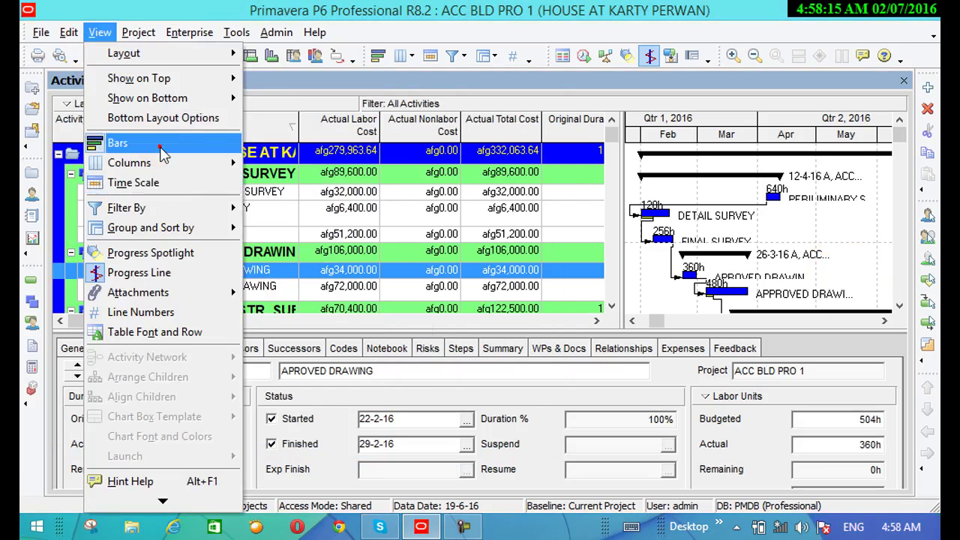
left_click(161, 149)
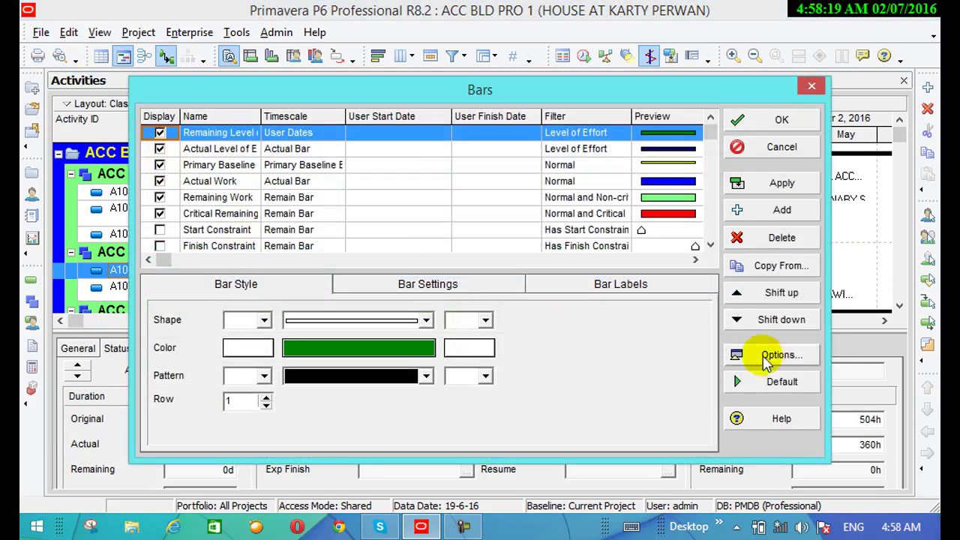
left_click(766, 357)
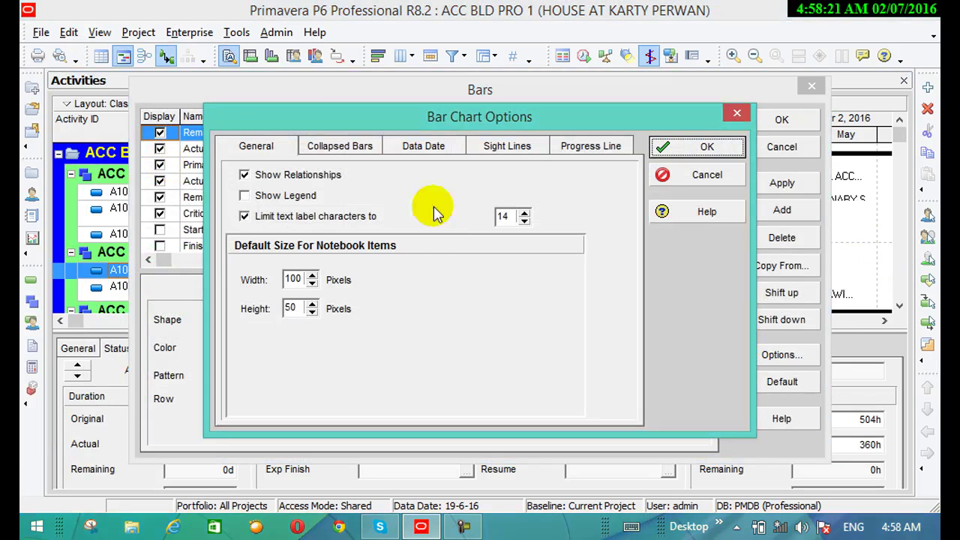
left_click(360, 148)
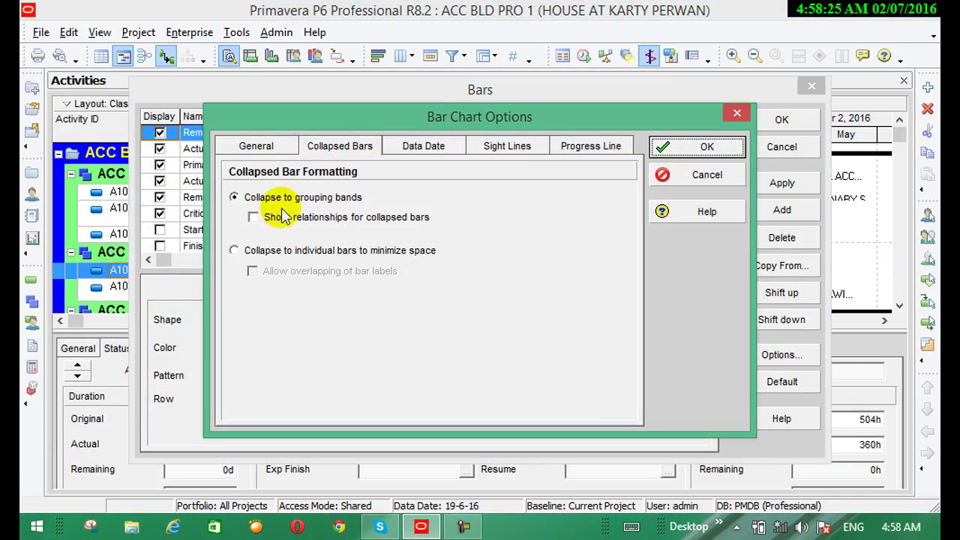
left_click(254, 218)
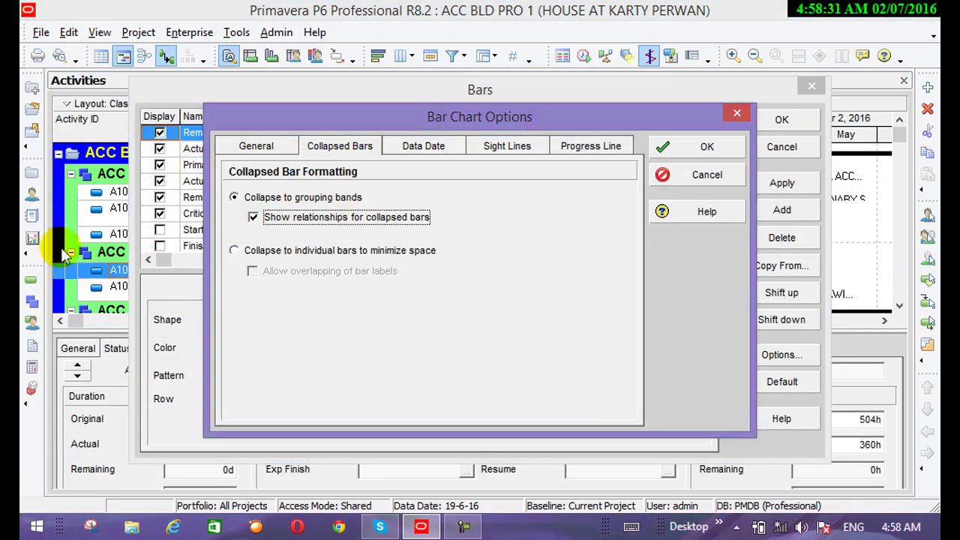
left_click(705, 147)
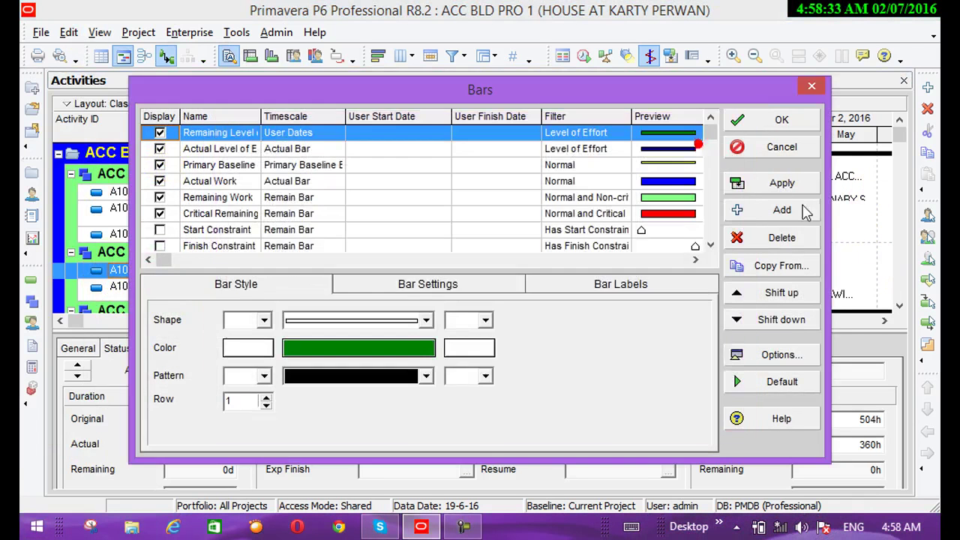
left_click(773, 183)
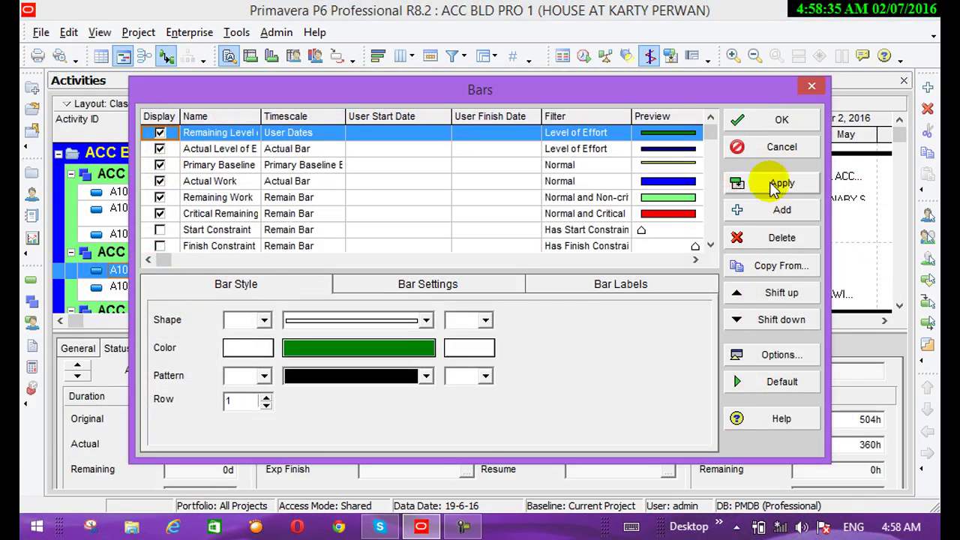
left_click_drag(673, 89, 600, 426)
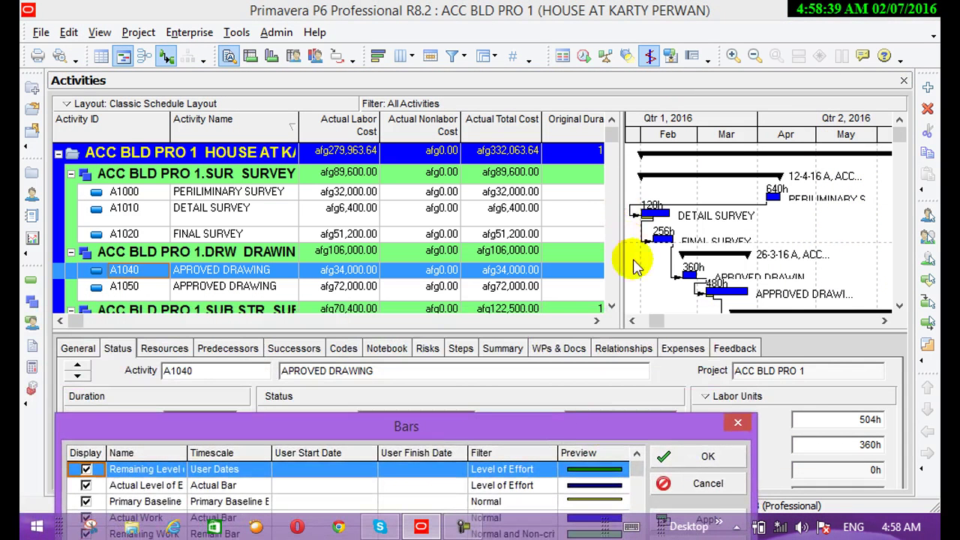
left_click(614, 315)
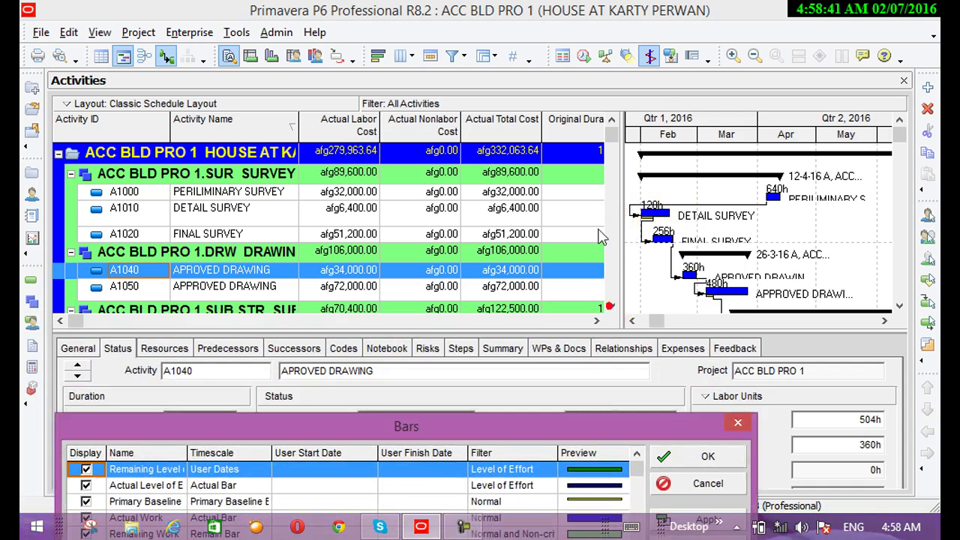
left_click_drag(286, 435, 279, 87)
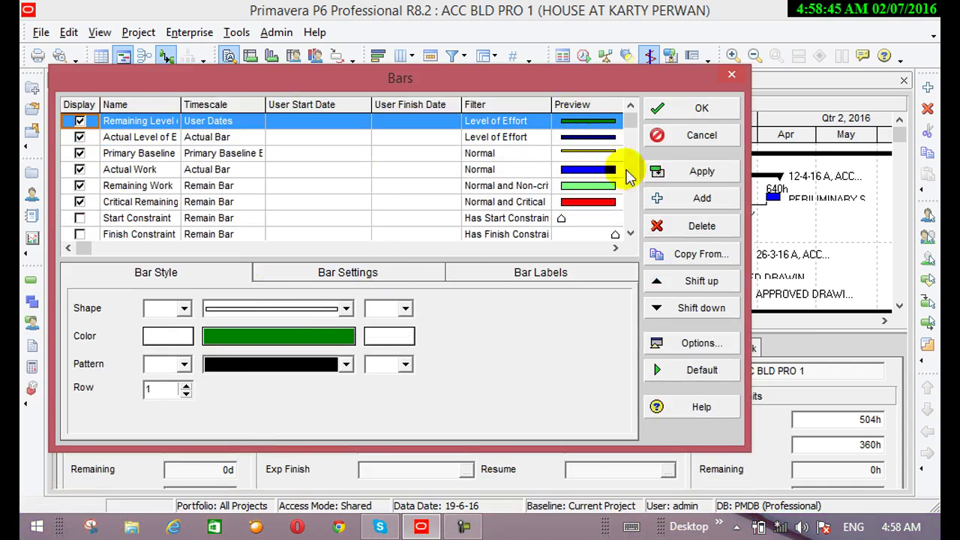
View the Collapsed Bars and Data Date settings in the bar chart options without changing them
left_click(683, 343)
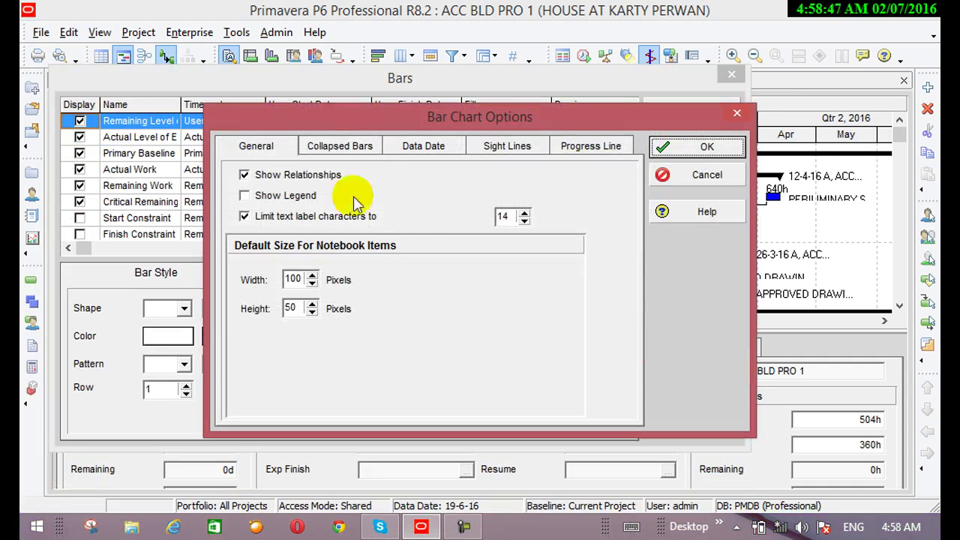
left_click(340, 144)
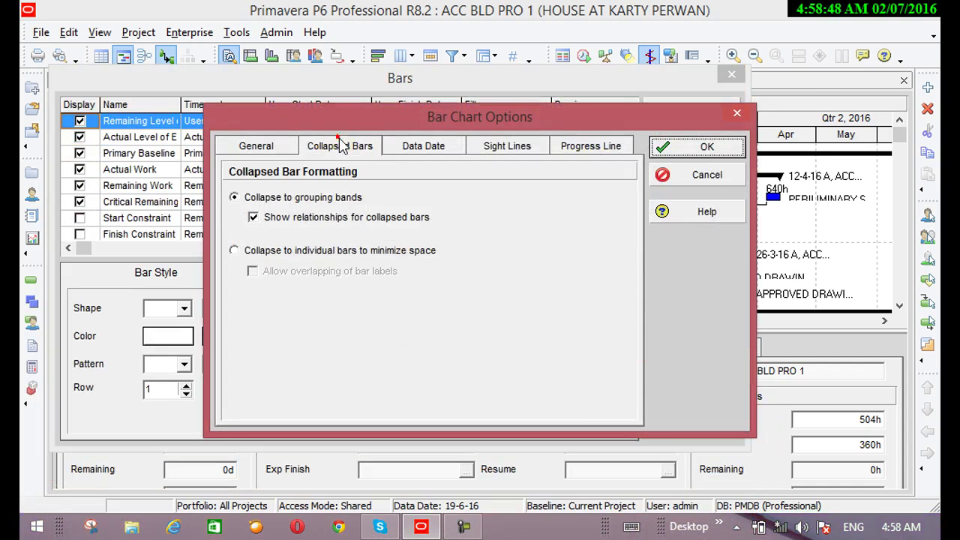
left_click(402, 147)
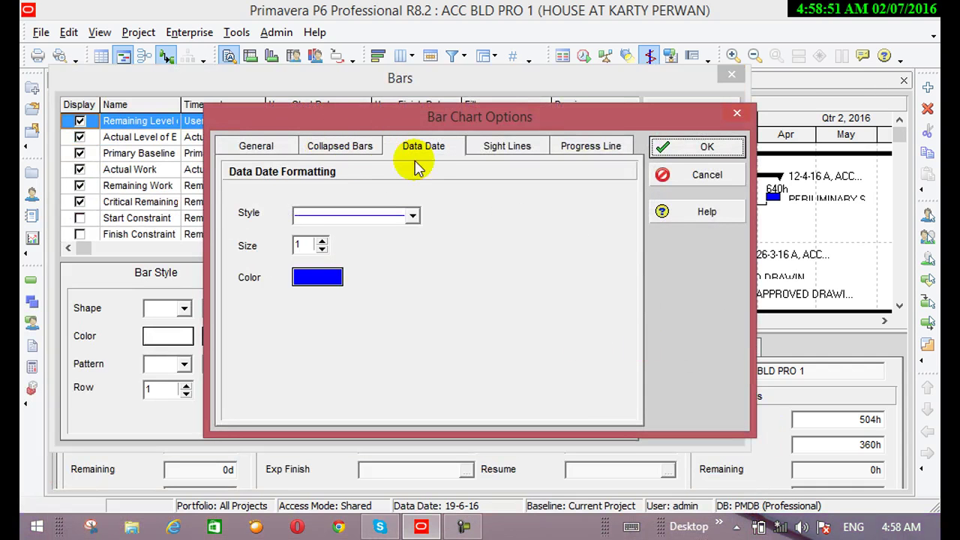
left_click_drag(488, 120, 446, 144)
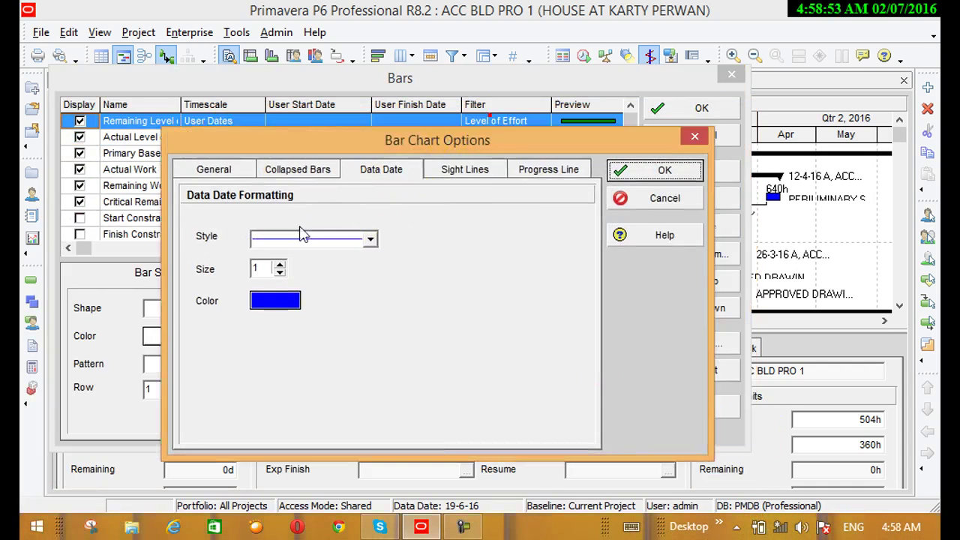
left_click_drag(525, 140, 336, 294)
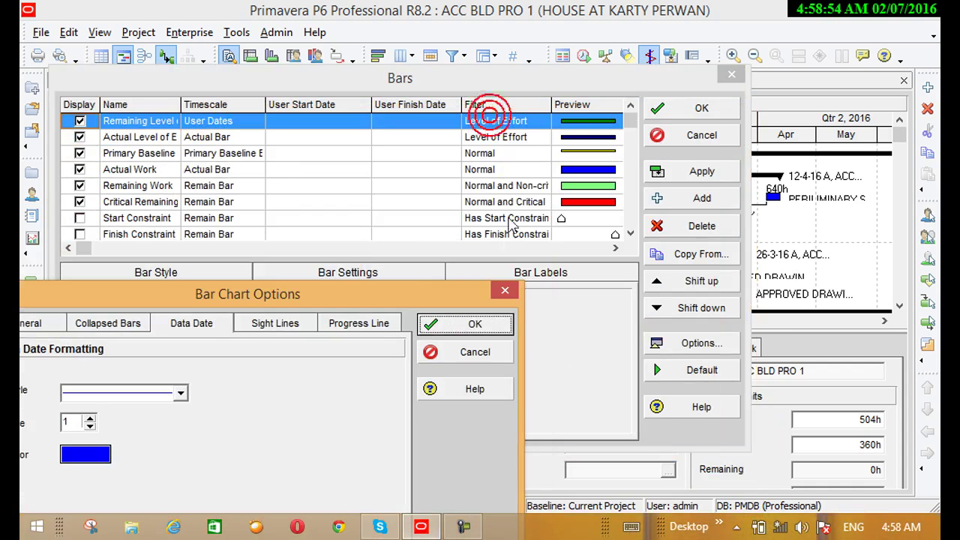
left_click(475, 328)
Close the Bars dialog and examine the data date line across the activities in the Gantt chart
left_click_drag(592, 84, 298, 310)
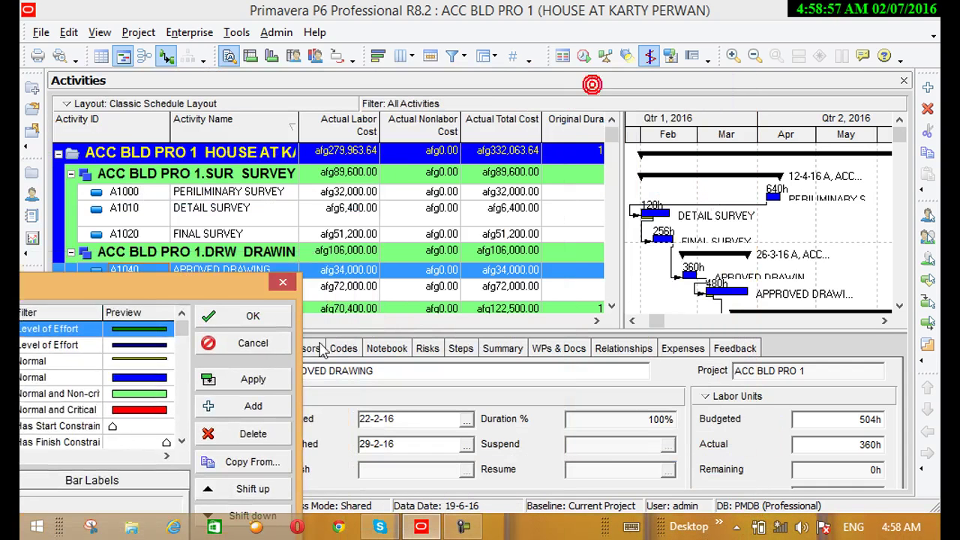
left_click(884, 327)
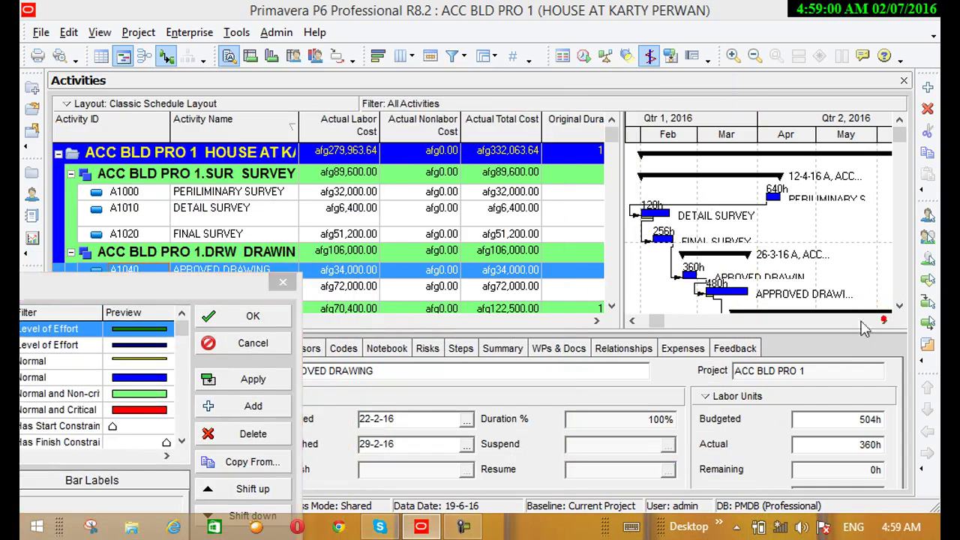
left_click(284, 284)
left_click(884, 321)
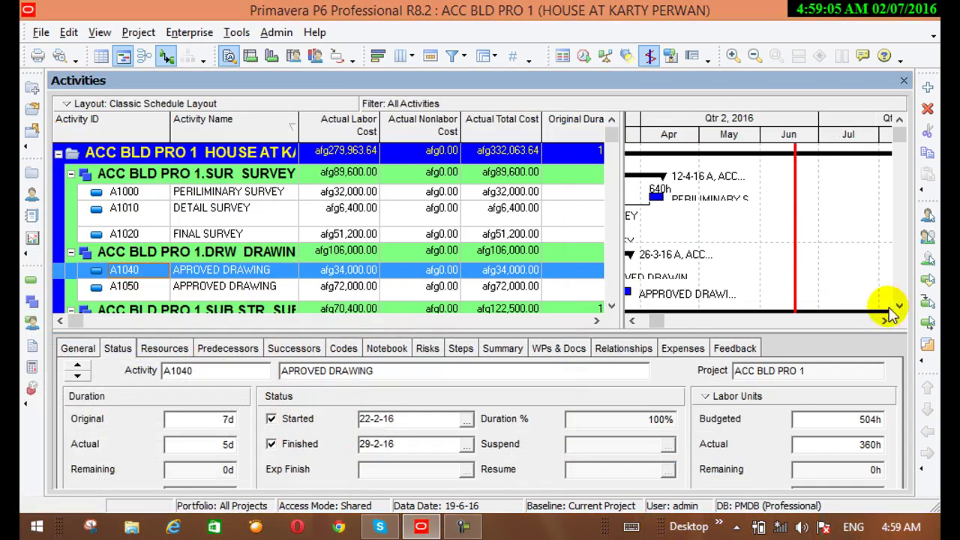
left_click(897, 306)
left_click(896, 306)
left_click(896, 307)
left_click(897, 306)
left_click(897, 306)
left_click(896, 306)
left_click(889, 286)
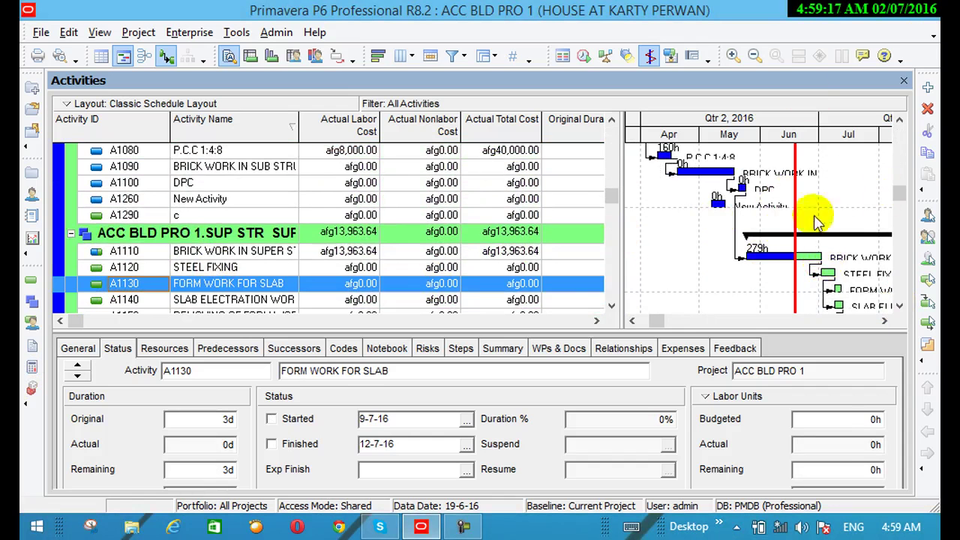
View the data date line's style and color choices in the bar chart options, keeping the solid line and blue color
left_click(97, 33)
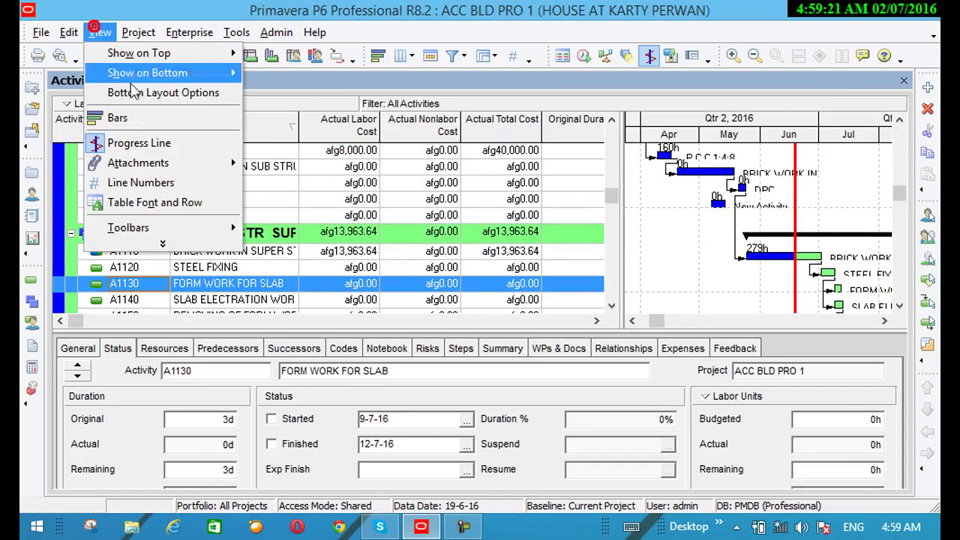
left_click(144, 124)
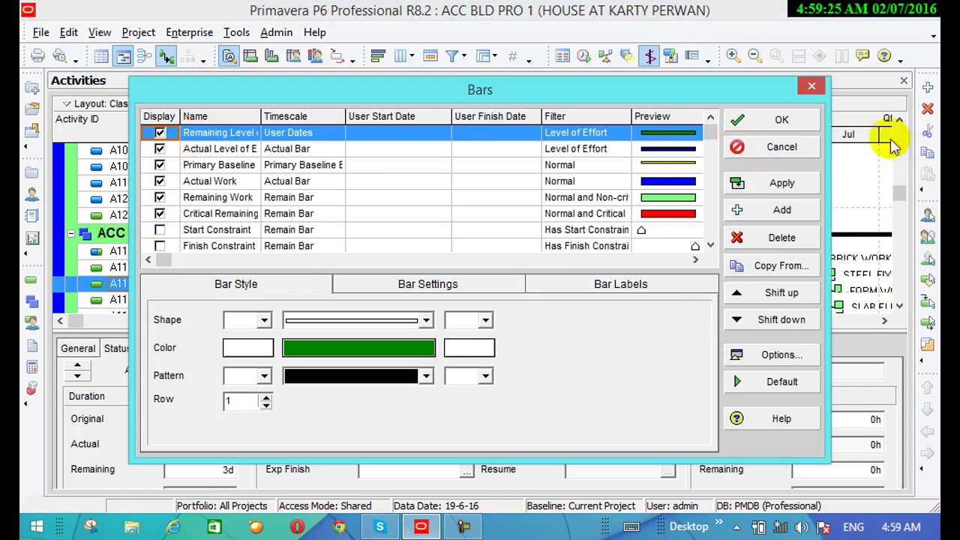
left_click(767, 354)
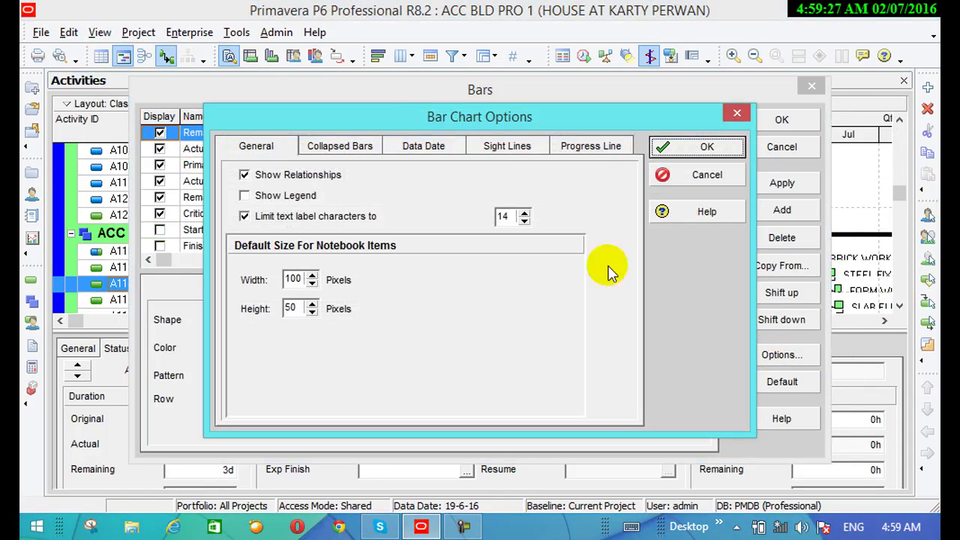
left_click(410, 149)
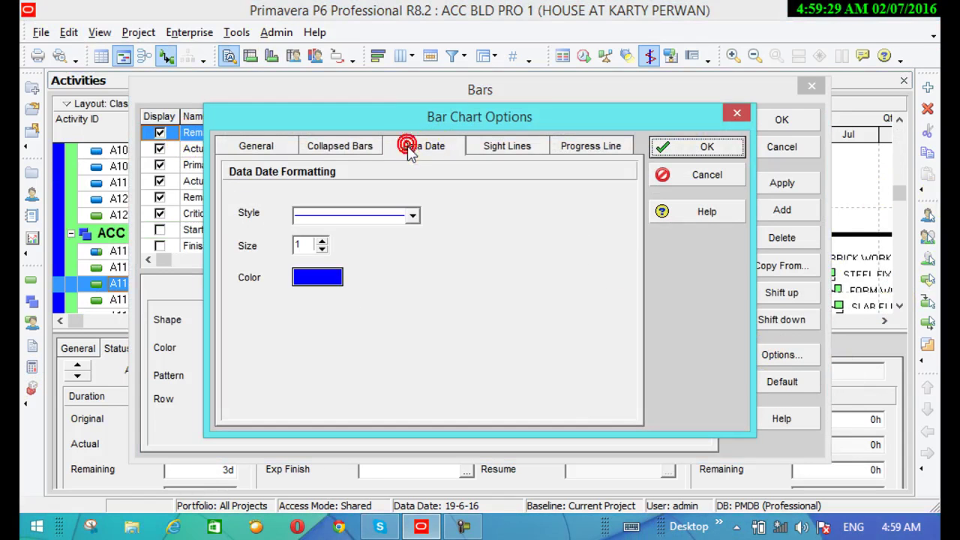
left_click(412, 216)
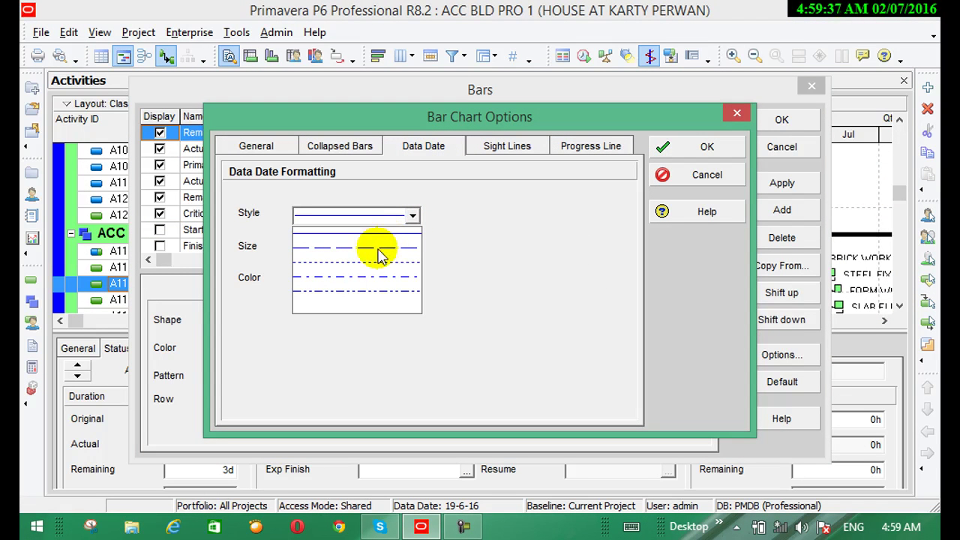
left_click(516, 216)
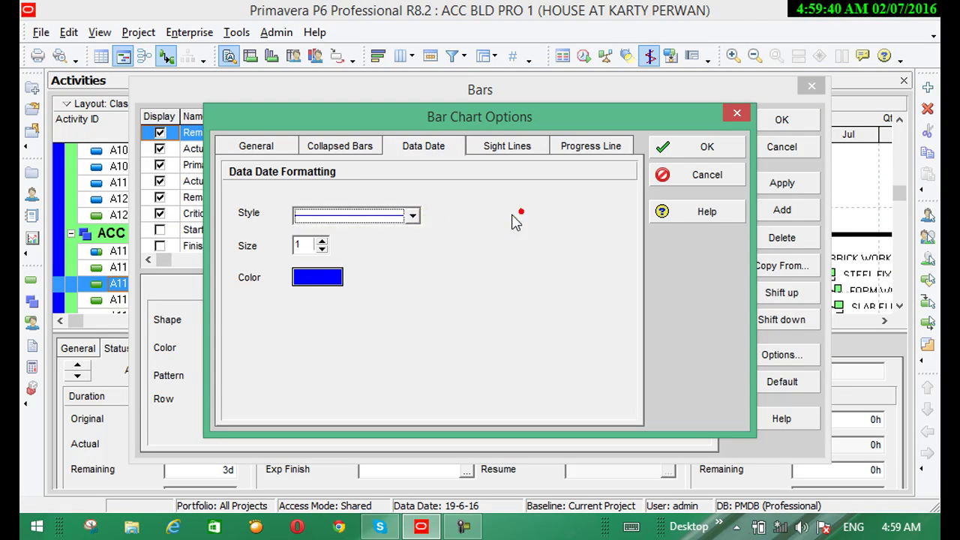
left_click(328, 281)
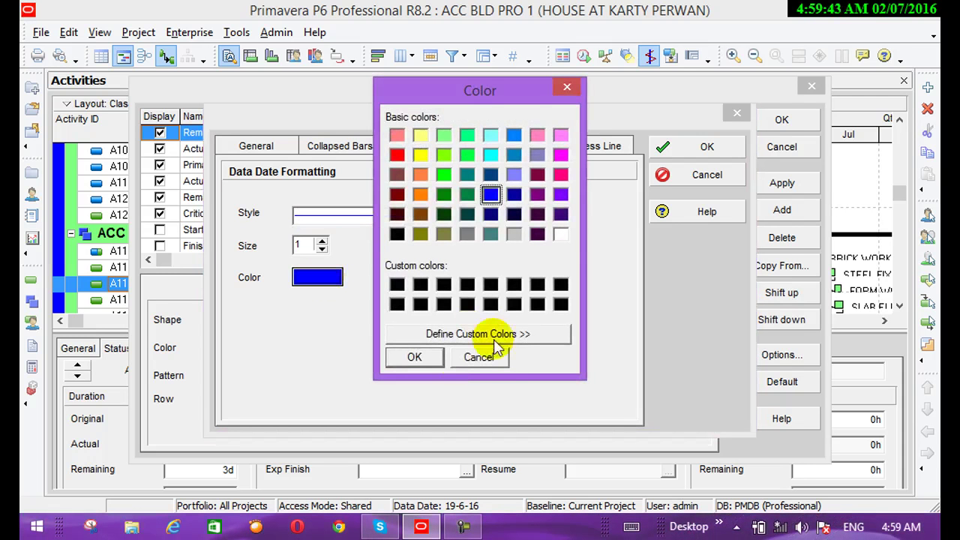
left_click(415, 358)
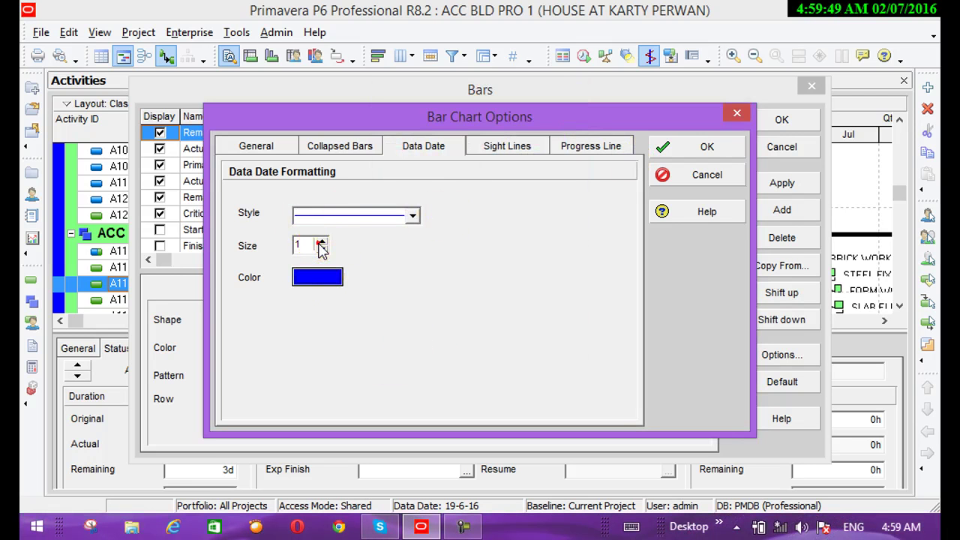
View the Sight Lines settings in the bar chart options and close the Bars dialog to uncover the Gantt chart
left_click(504, 150)
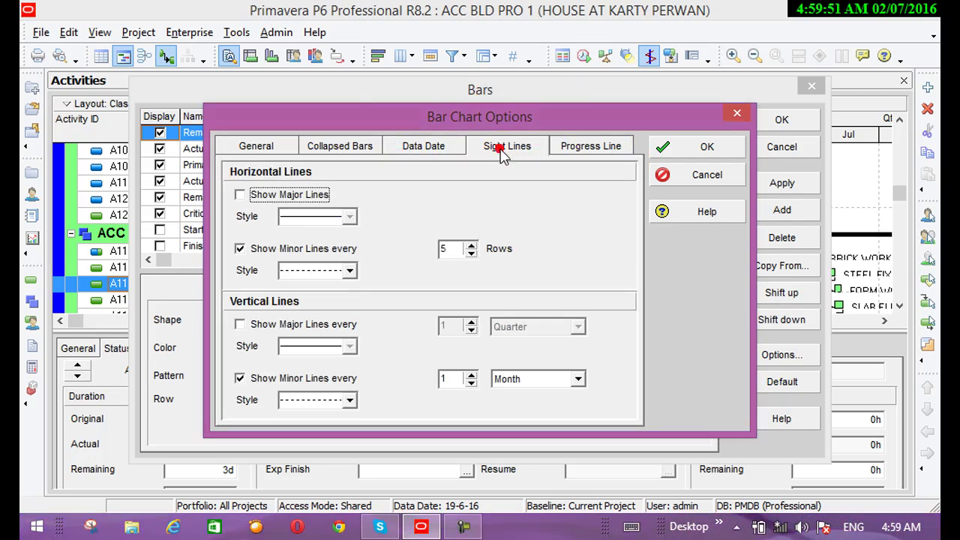
left_click_drag(426, 117, 187, 237)
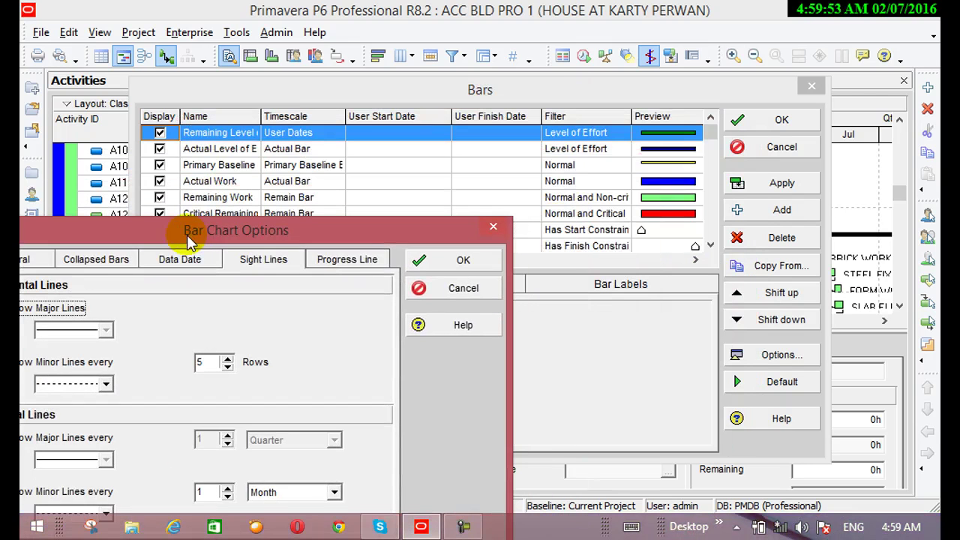
left_click(458, 270)
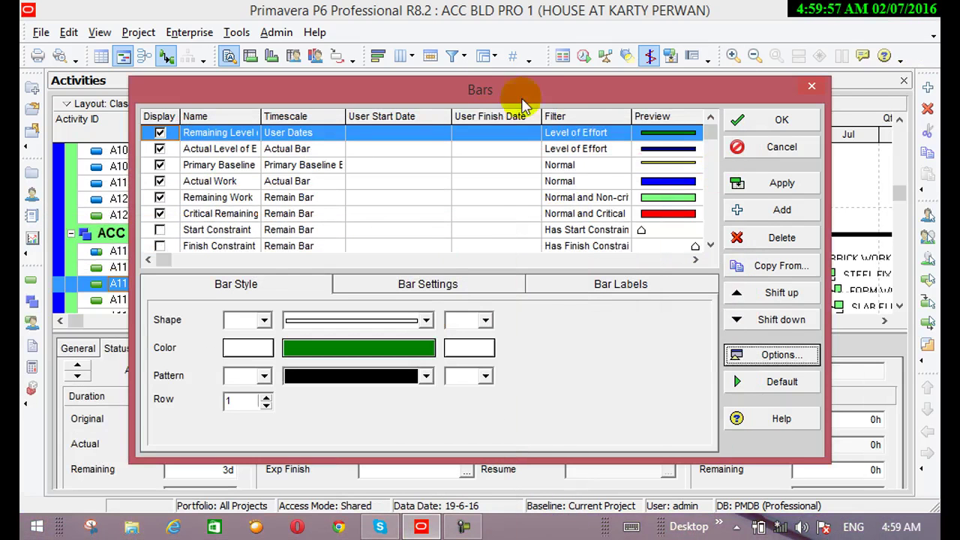
left_click_drag(516, 90, 41, 210)
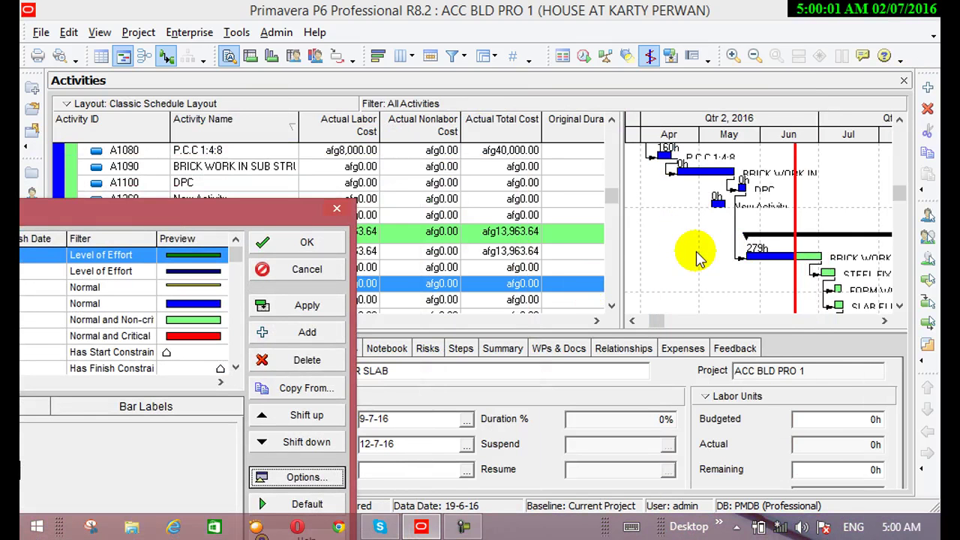
left_click(690, 183)
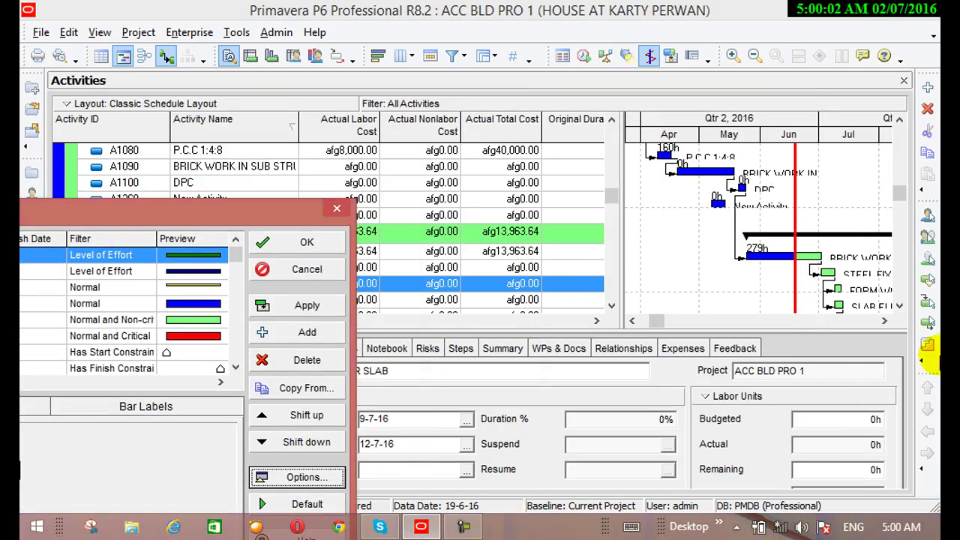
left_click(902, 313)
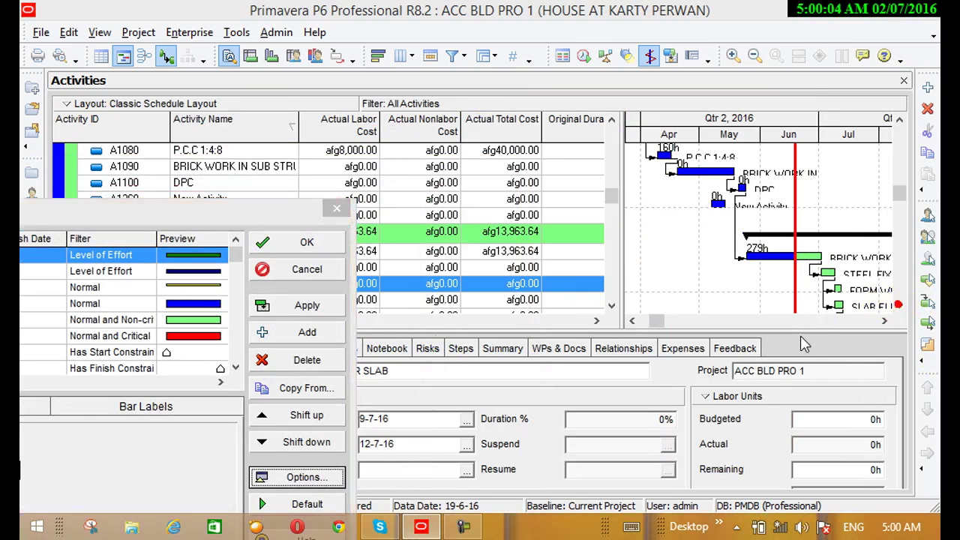
left_click(339, 209)
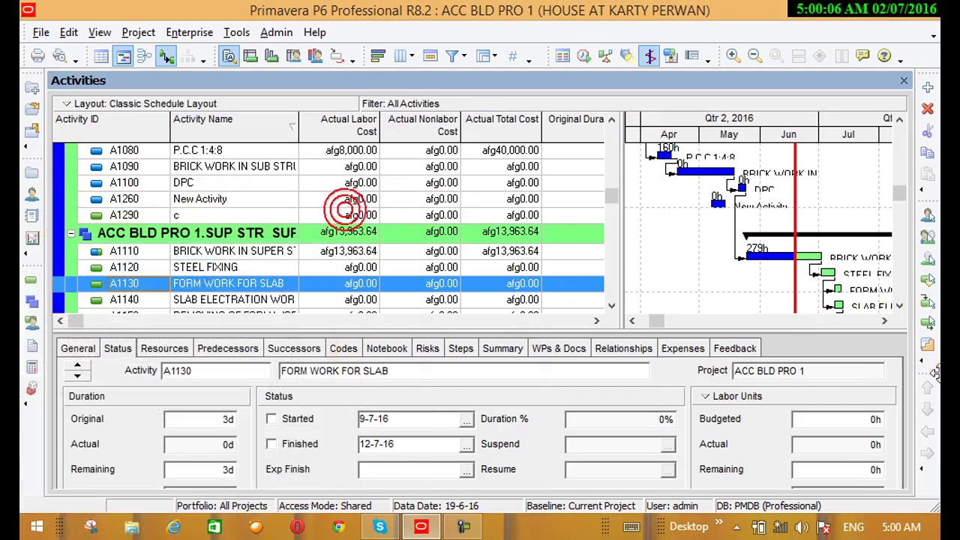
Examine the horizontal and vertical sight lines across the Gantt chart, from the last activities back to the project's first rows
left_click(899, 306)
left_click_drag(900, 306, 898, 301)
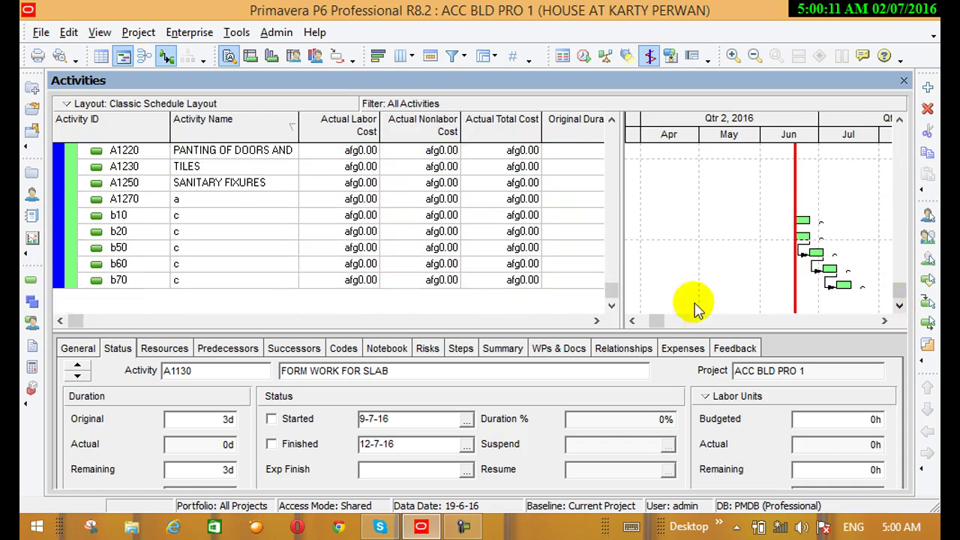
left_click(633, 321)
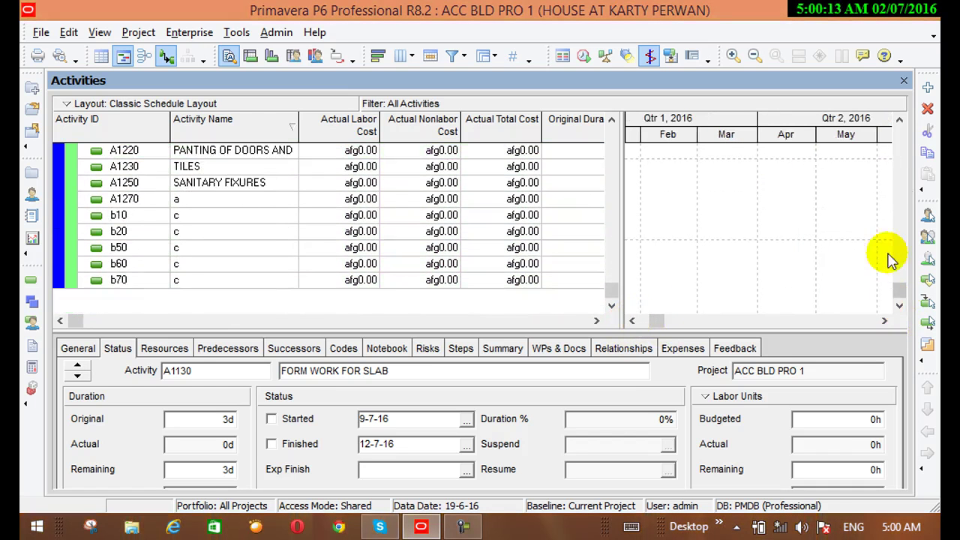
left_click_drag(885, 322, 887, 321)
left_click_drag(899, 120, 901, 125)
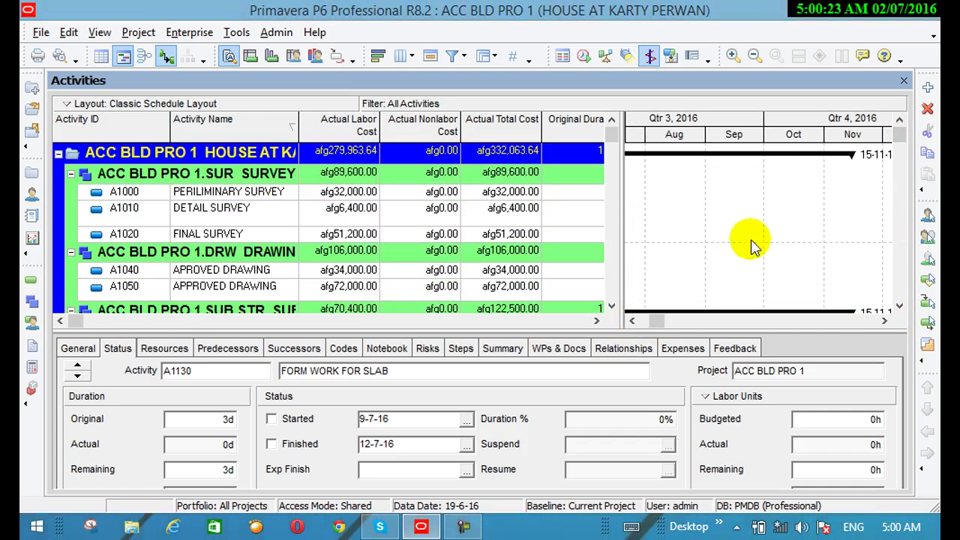
left_click(724, 214)
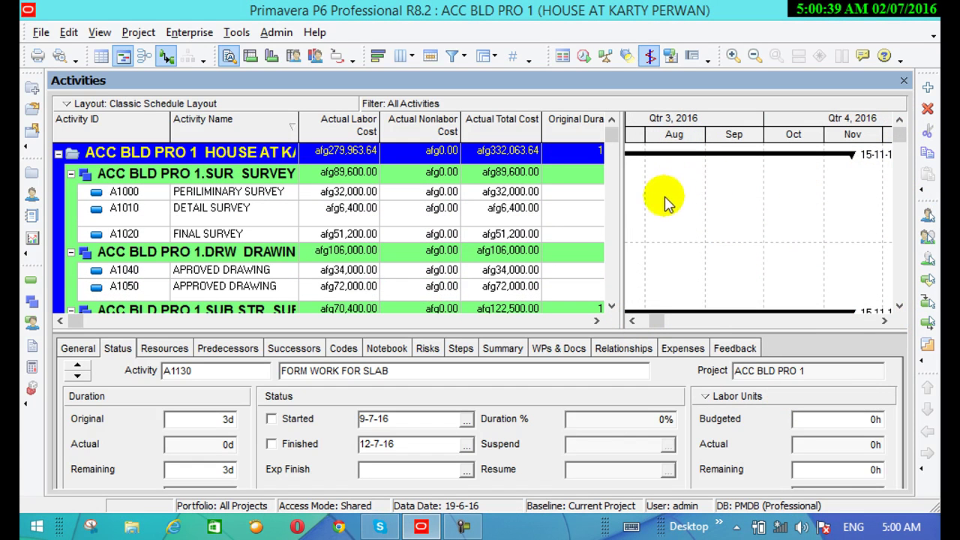
Turn on horizontal Show Major Lines in the Sight Lines options, apply it to the Gantt chart, and close the Bars dialog
left_click(99, 34)
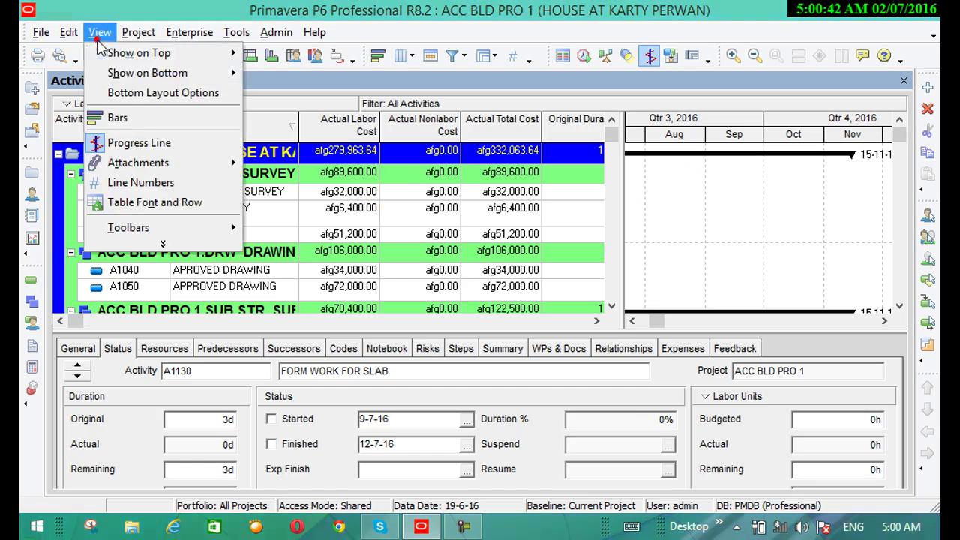
left_click(124, 123)
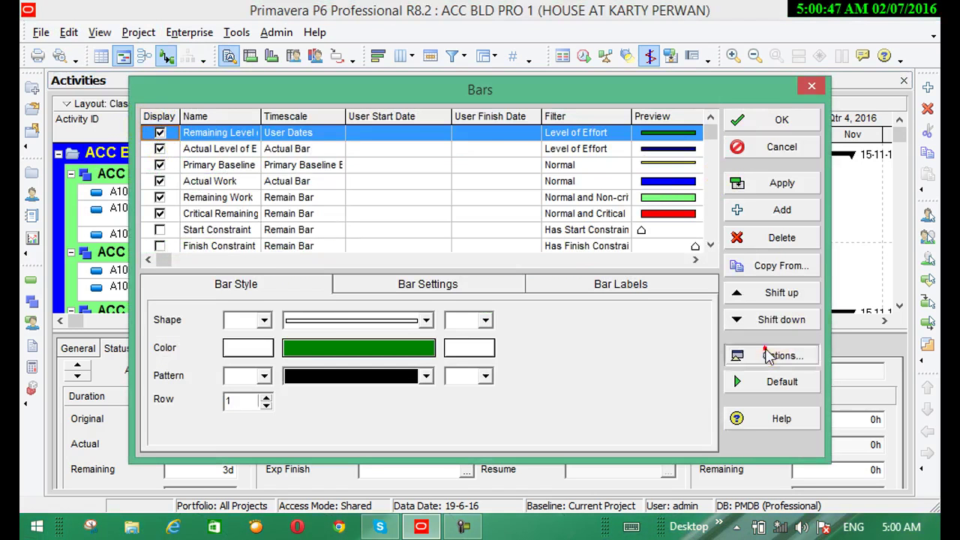
left_click(769, 353)
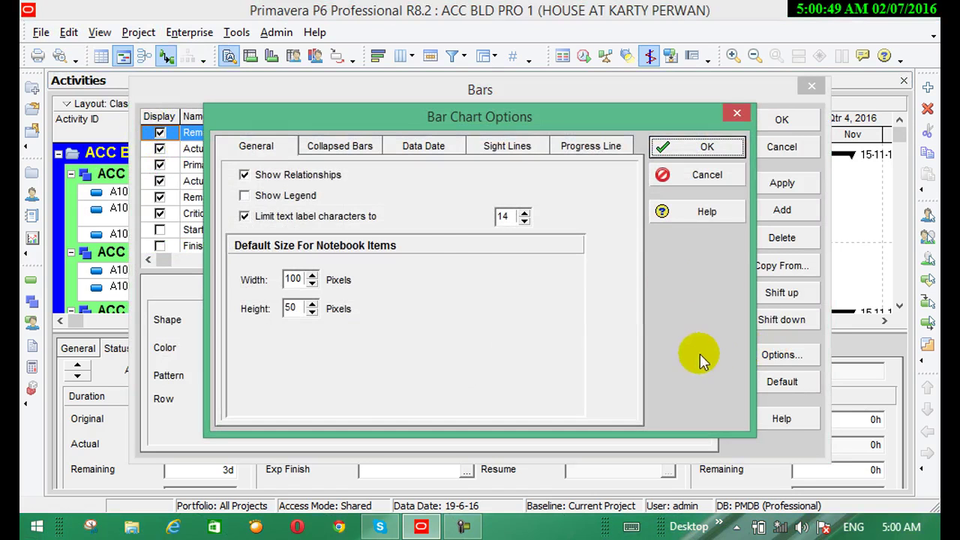
left_click(514, 150)
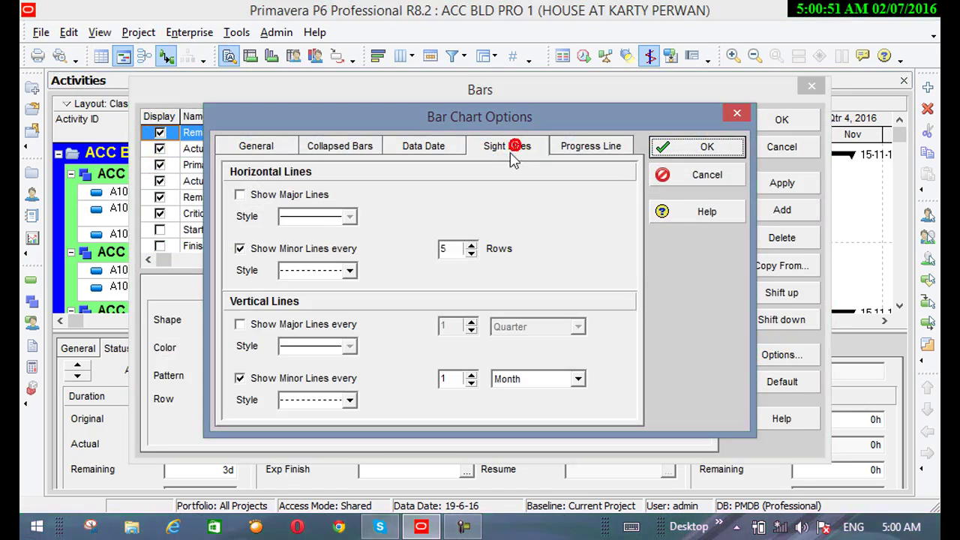
left_click(241, 195)
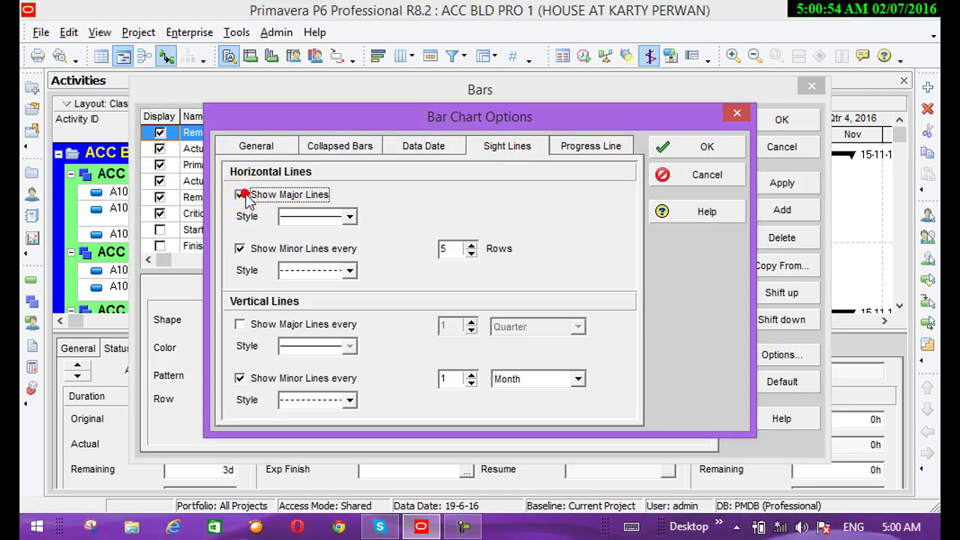
left_click(703, 150)
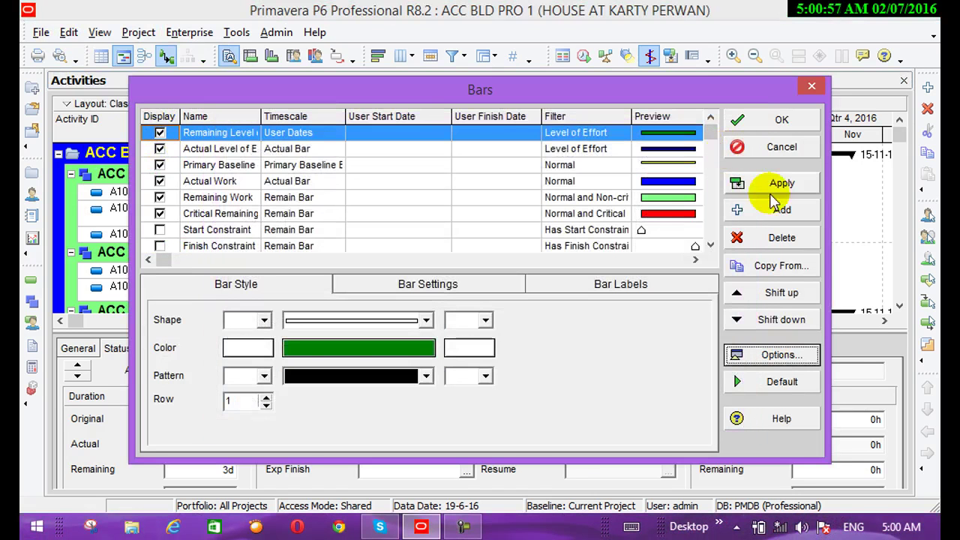
left_click(769, 183)
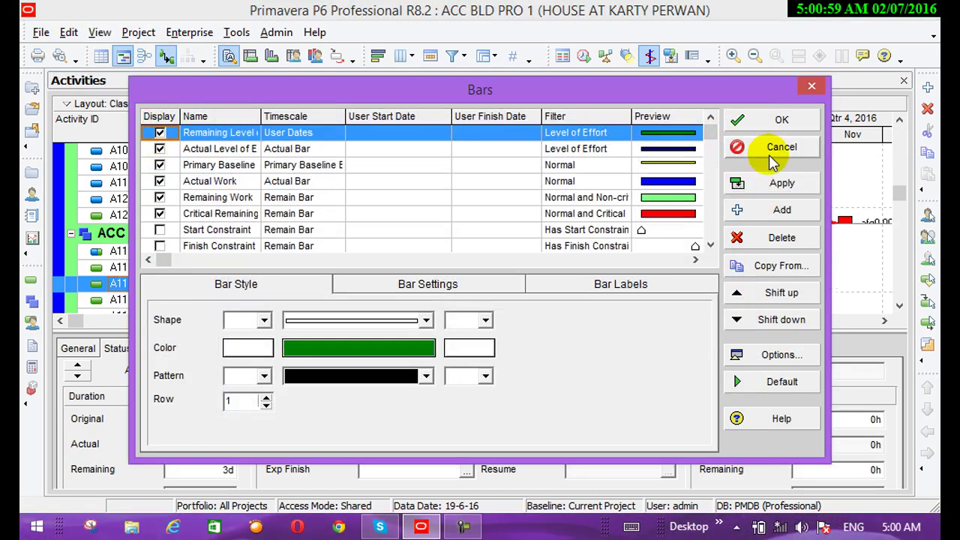
left_click(743, 120)
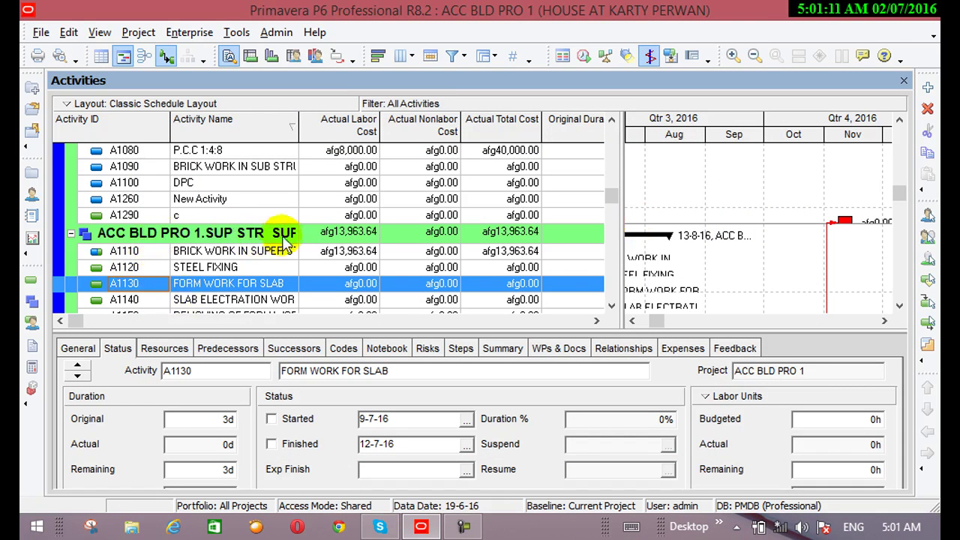
Examine the horizontal major lines in the Gantt chart, moving up from the superstructure activities to the survey activities
mouse_move(611, 182)
left_mouse_down()
mouse_move(611, 155)
mouse_move(612, 165)
left_mouse_up()
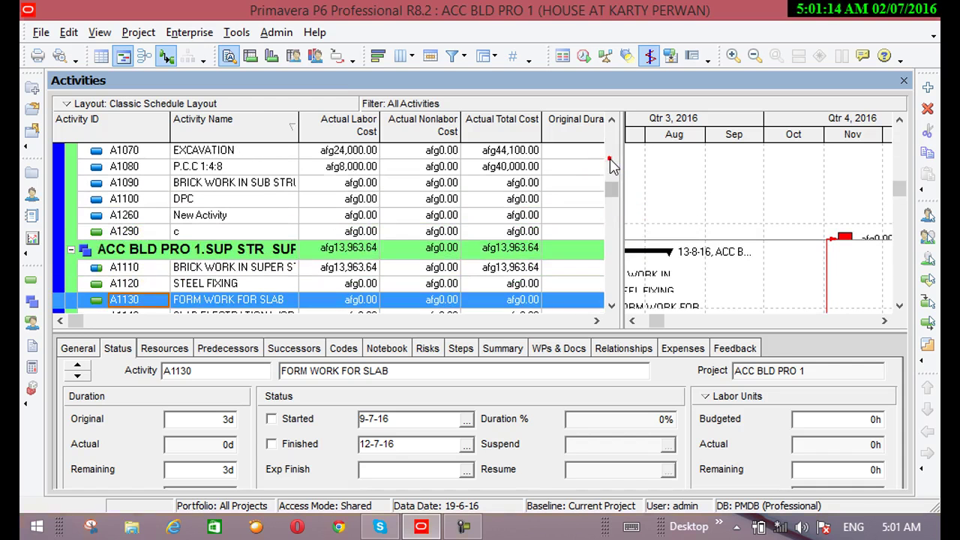
left_click(612, 119)
left_click(612, 119)
left_click(612, 119)
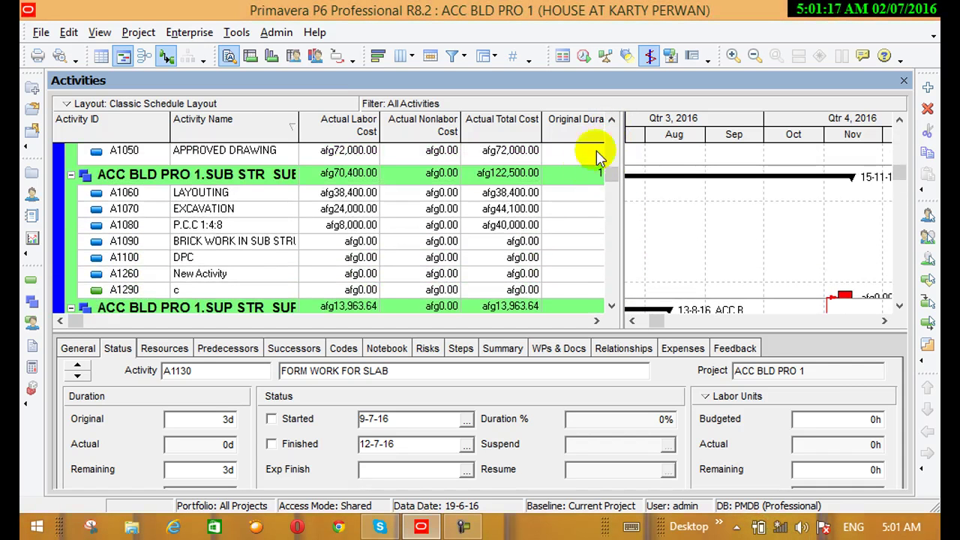
left_click(612, 121)
left_click(613, 120)
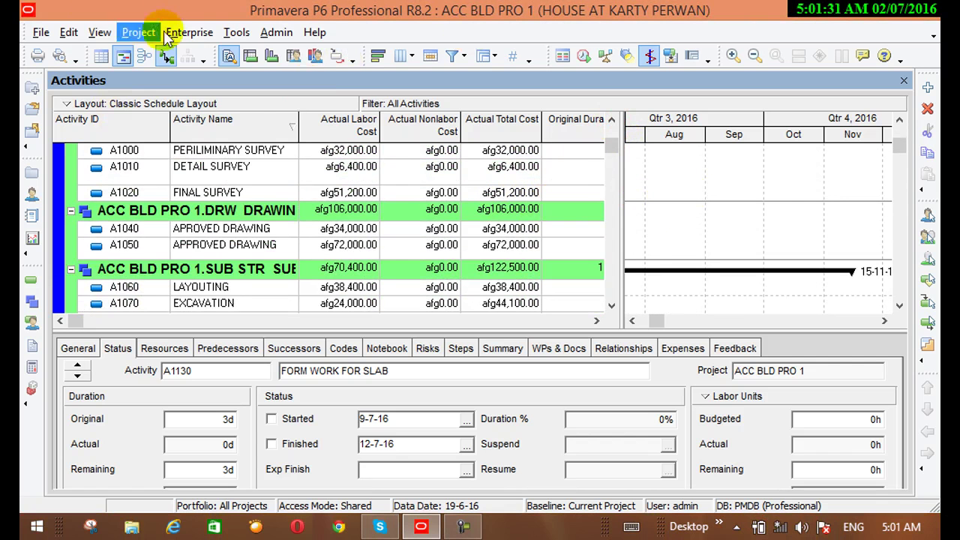
Review the horizontal and vertical Sight Lines settings in the bar chart options and apply them to the Gantt chart again
left_click(99, 33)
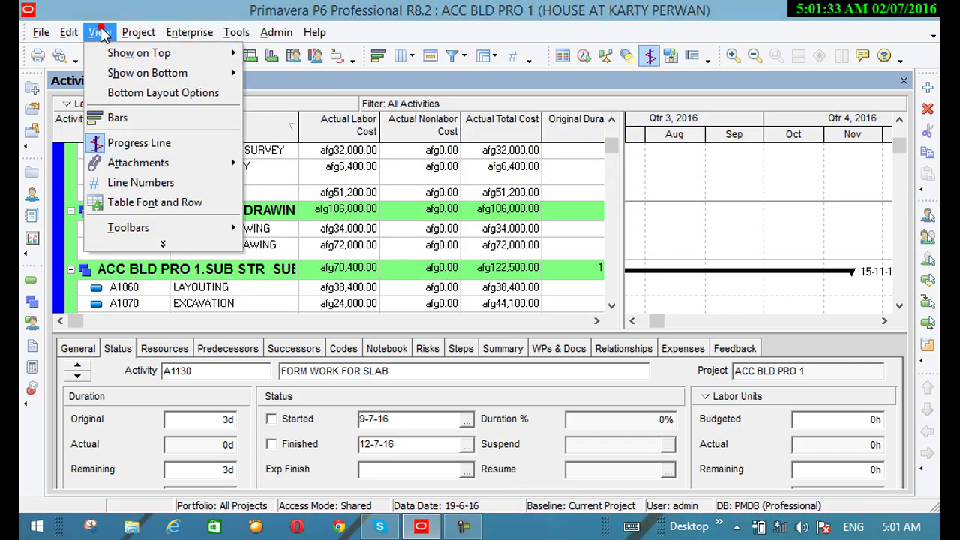
left_click(117, 114)
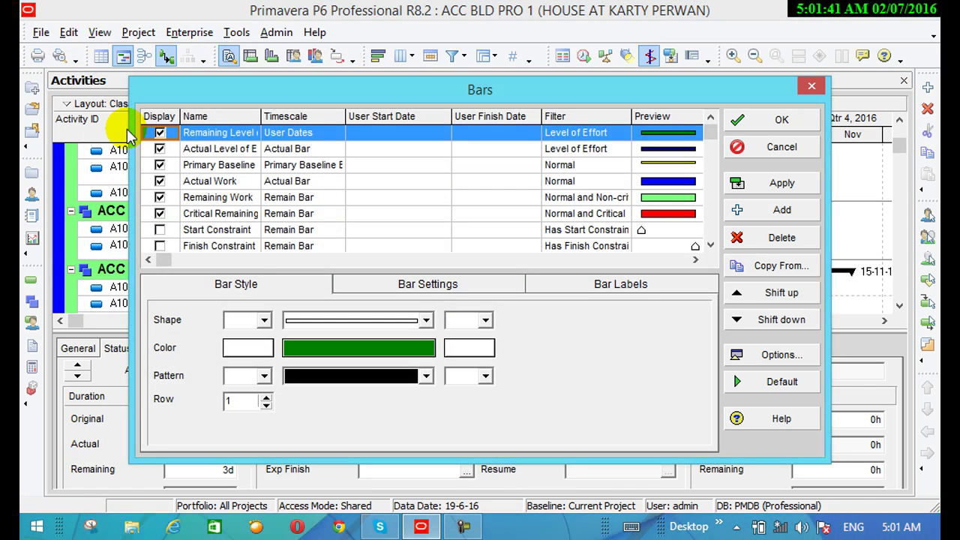
left_click(805, 357)
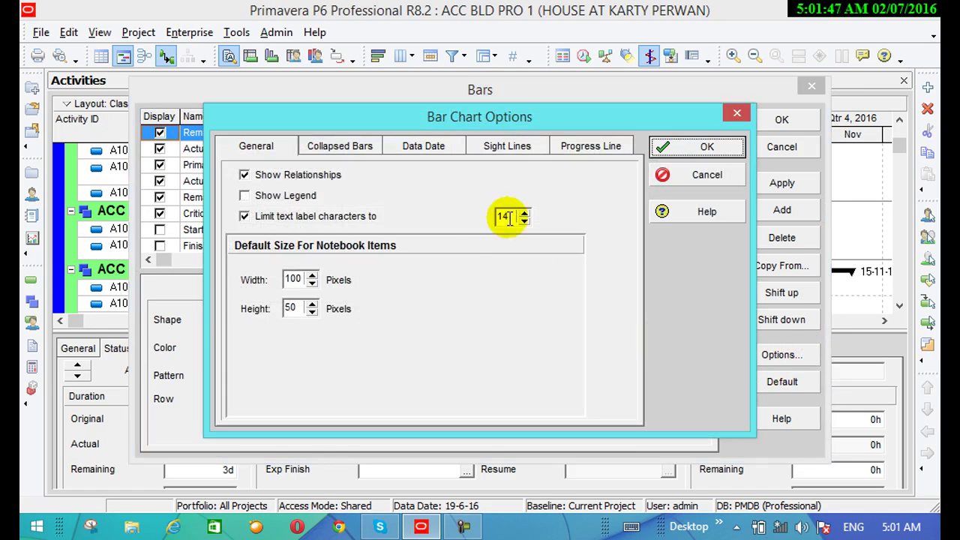
left_click(514, 153)
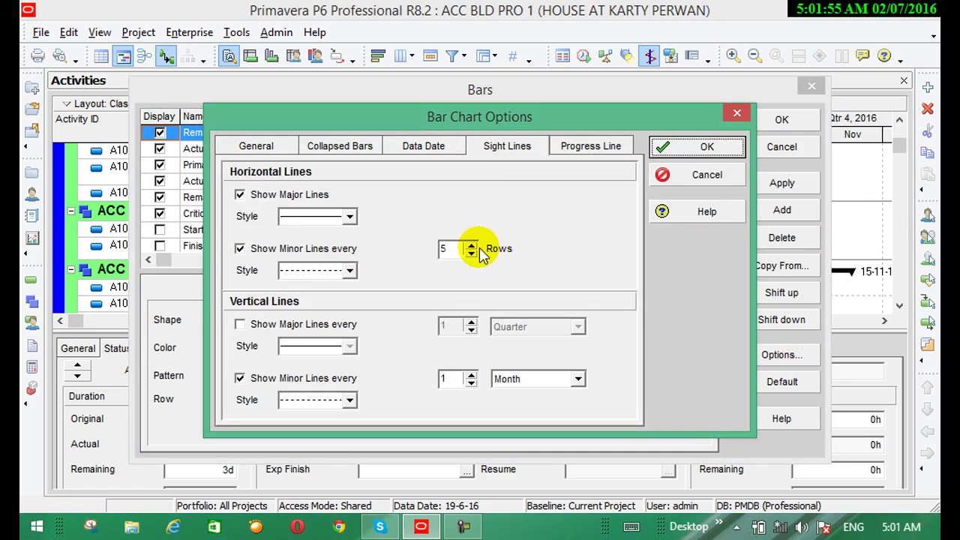
left_click(671, 150)
left_click(785, 183)
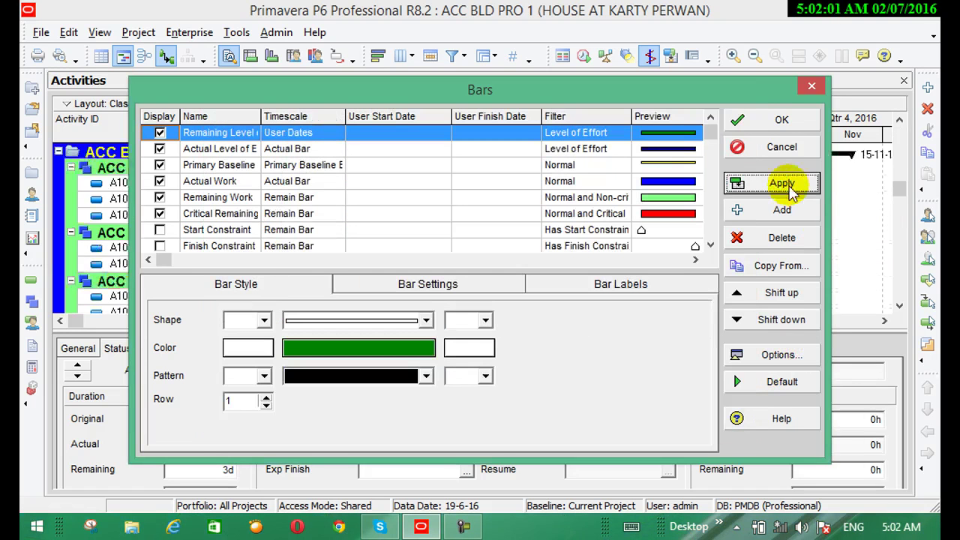
Close the Bars dialog, return to the Sight Lines bar chart options and turn on vertical Show Major Lines
left_click(762, 122)
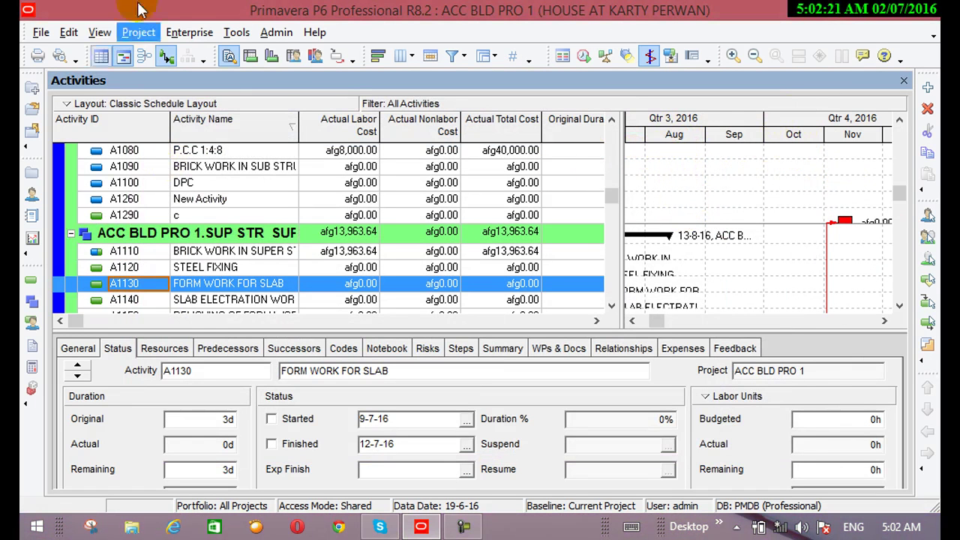
left_click(104, 36)
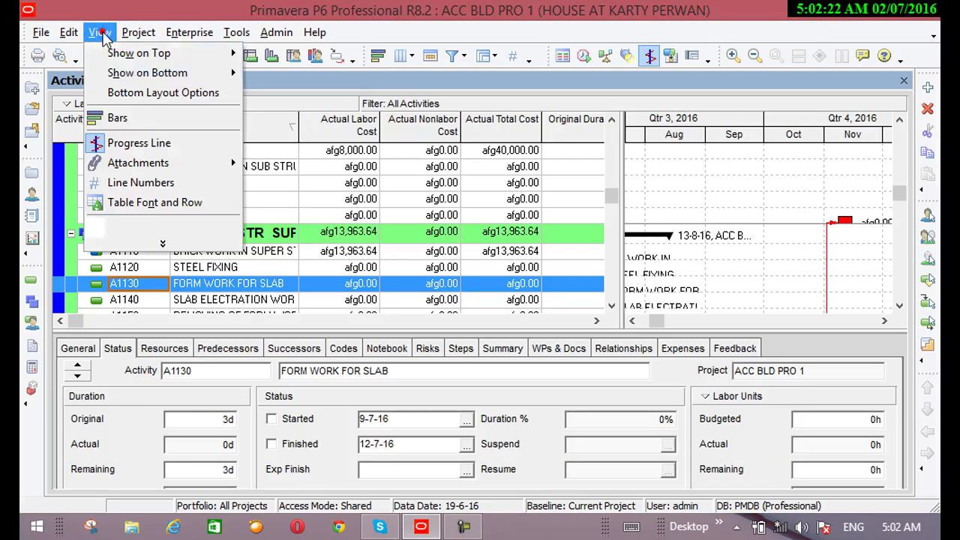
left_click(143, 117)
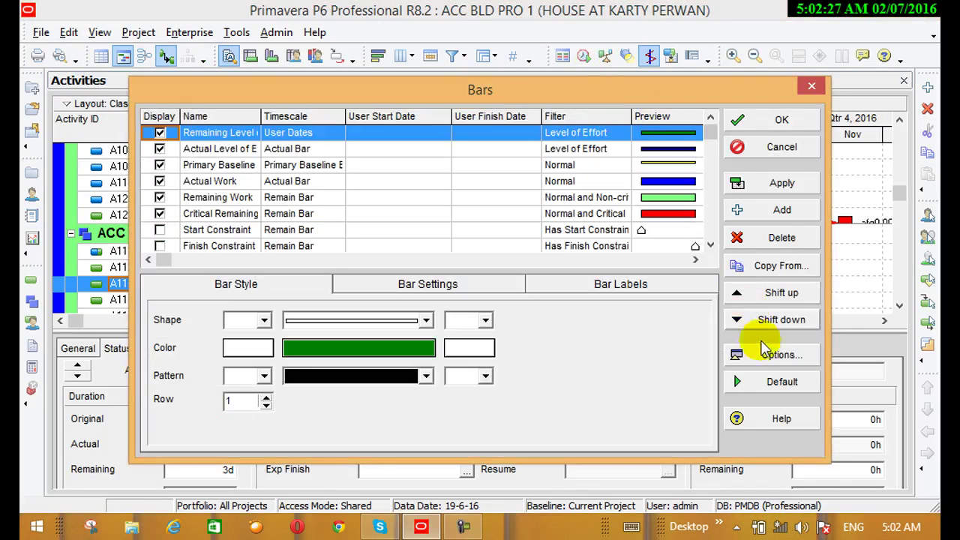
left_click(765, 360)
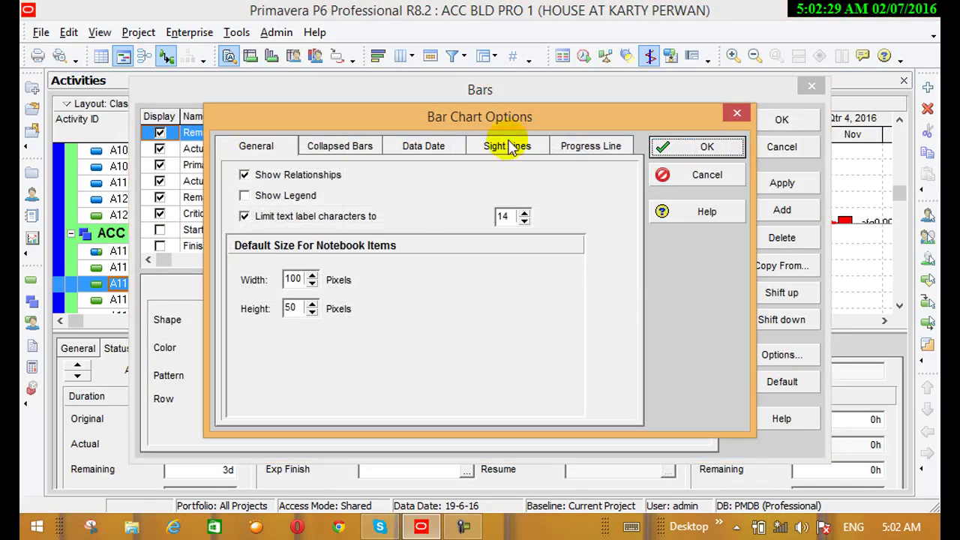
left_click(509, 146)
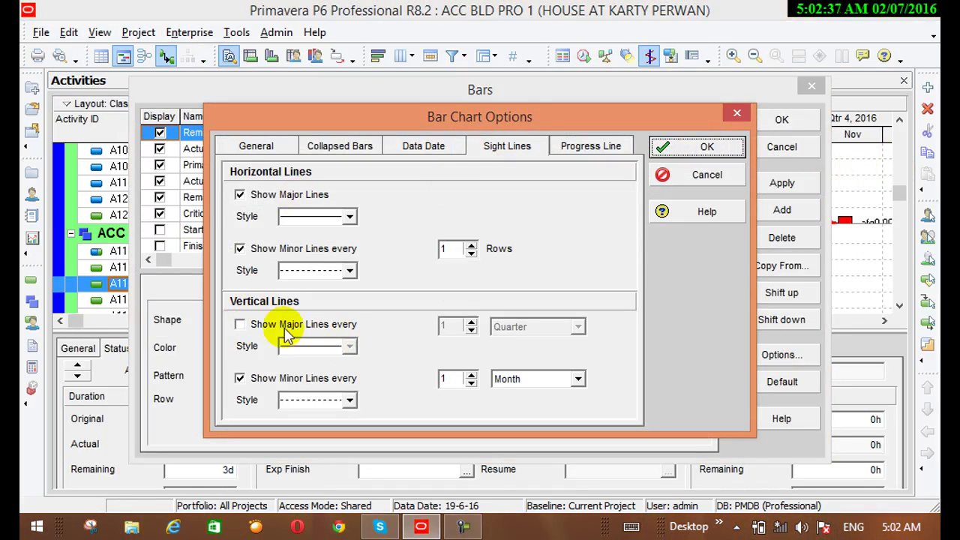
left_click(240, 326)
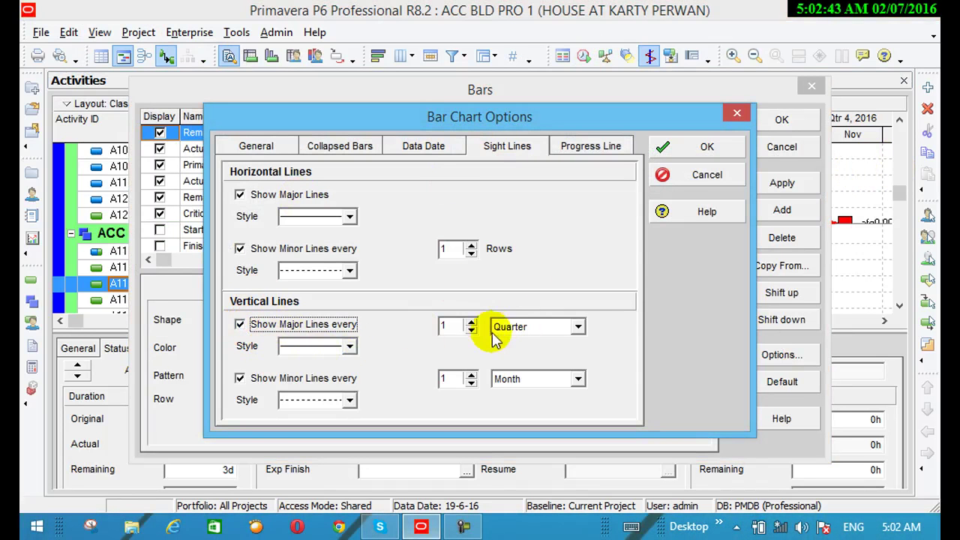
Set the vertical major sight lines to every 1 Week and apply the change to the Gantt chart
left_click(578, 327)
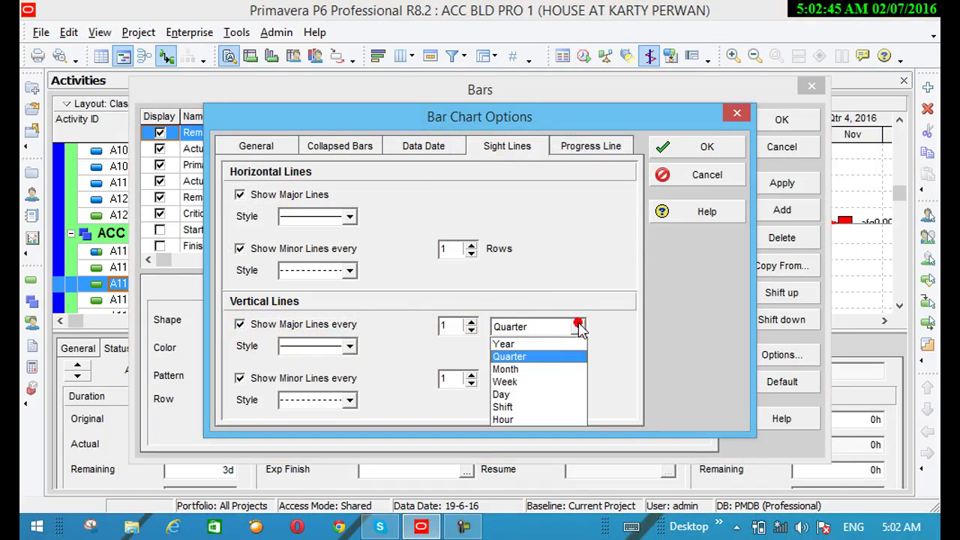
left_click(517, 382)
left_click(470, 329)
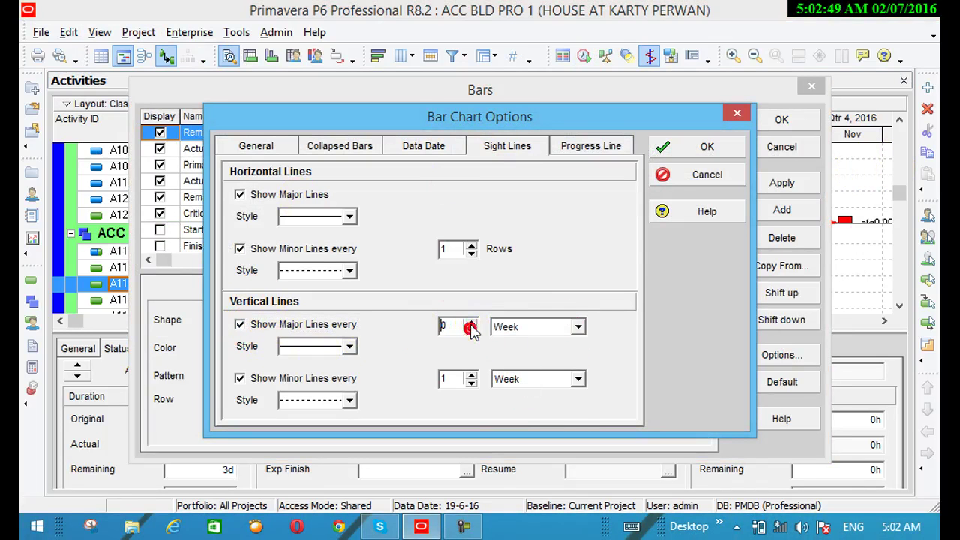
left_click(667, 148)
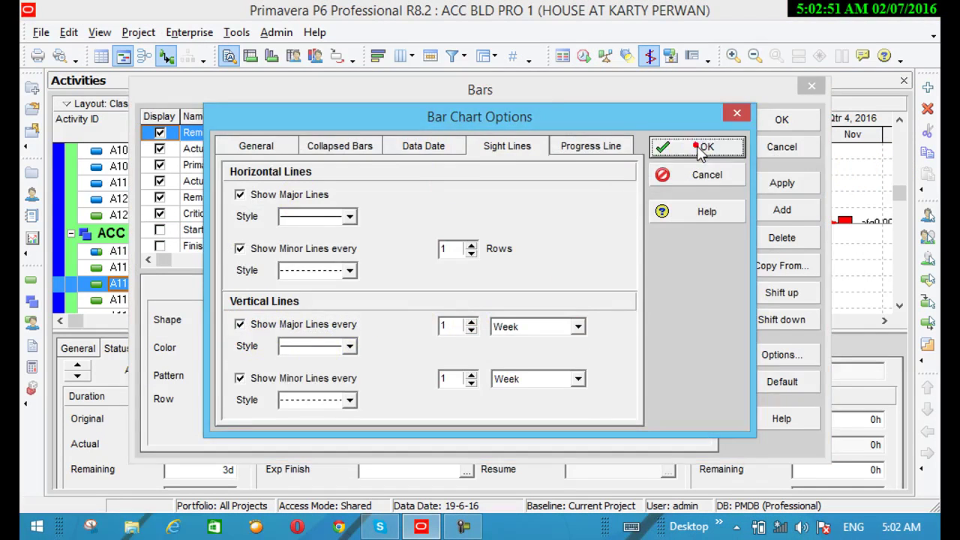
left_click(794, 187)
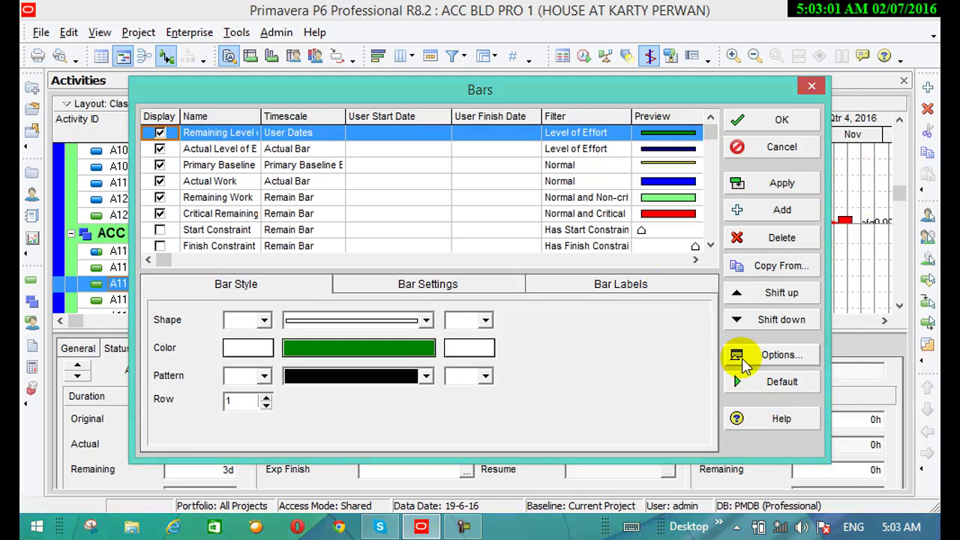
Change the vertical major sight line interval to Day in the bar chart options and apply it to the Gantt chart
left_click(742, 360)
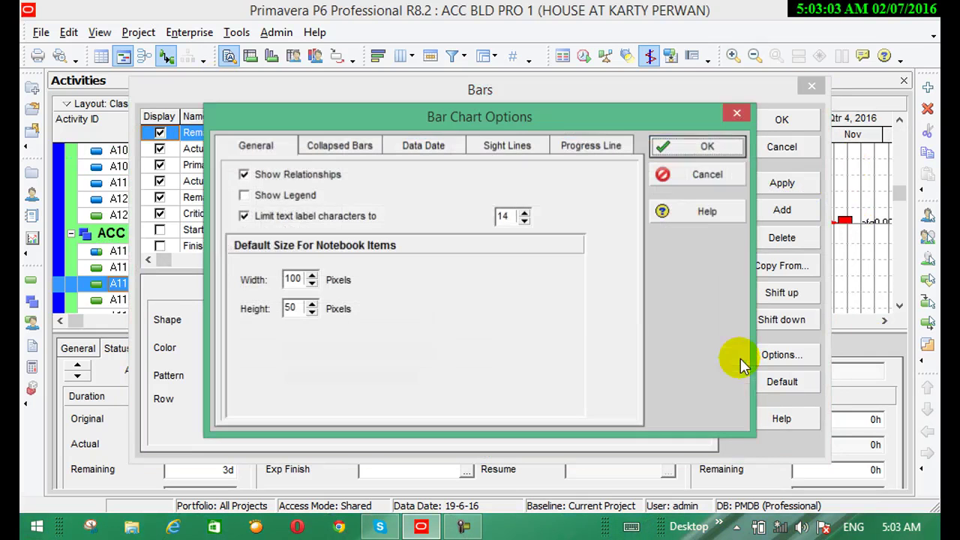
left_click(504, 145)
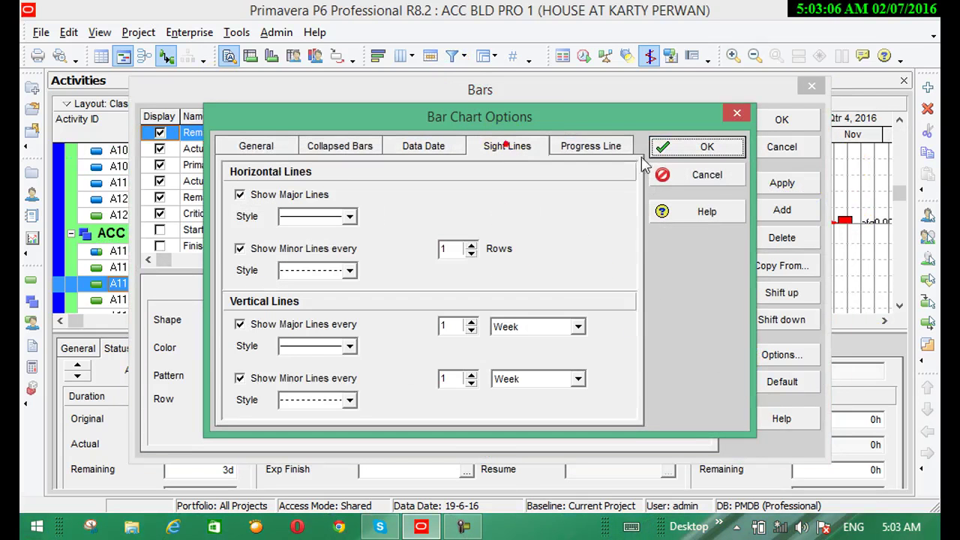
left_click(579, 326)
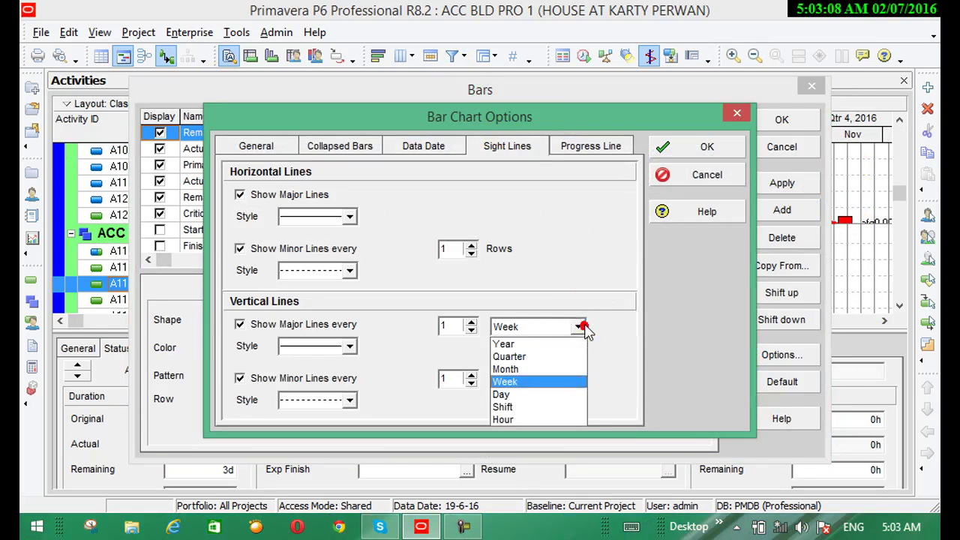
left_click(529, 395)
left_click(731, 147)
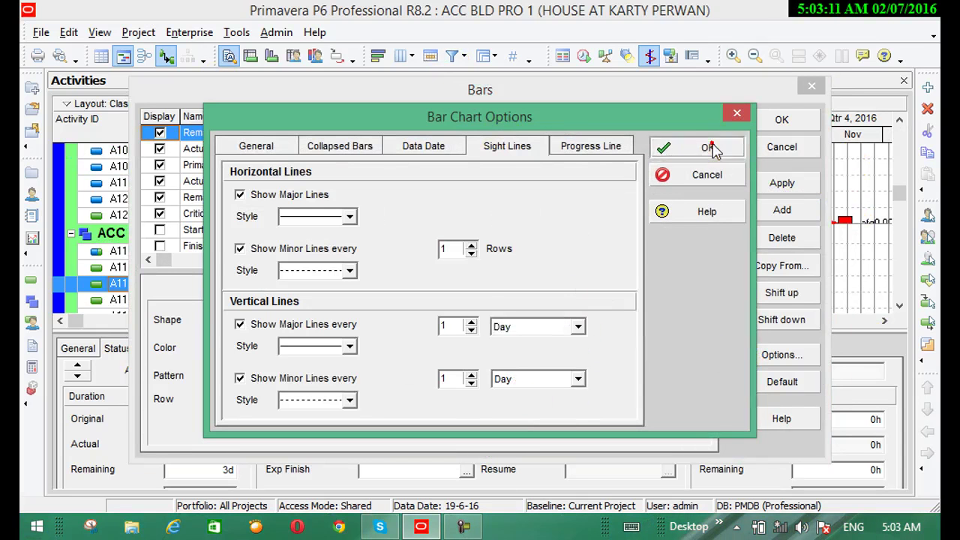
left_click(800, 188)
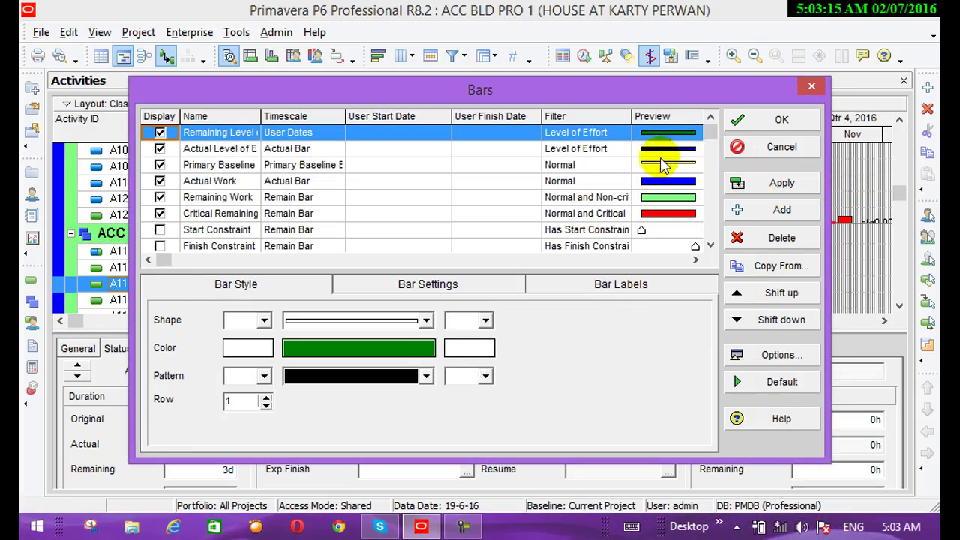
Change the vertical major sight line interval to Quarter in the bar chart options and apply it to the Gantt chart
left_click(741, 355)
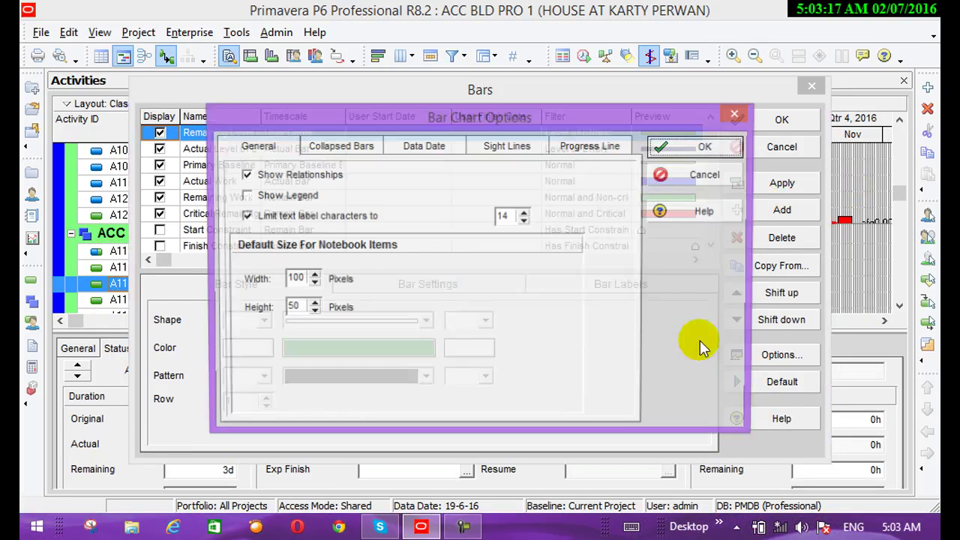
left_click(529, 148)
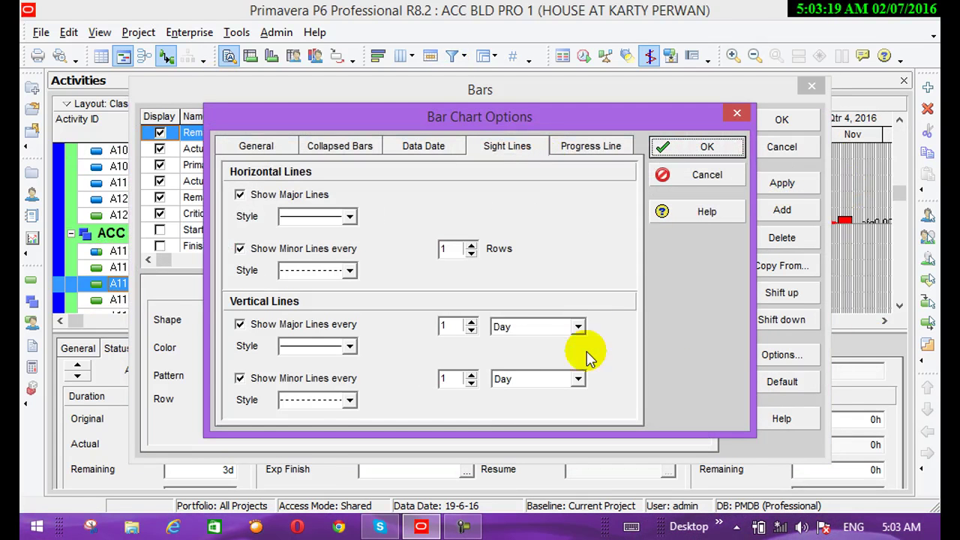
left_click(579, 327)
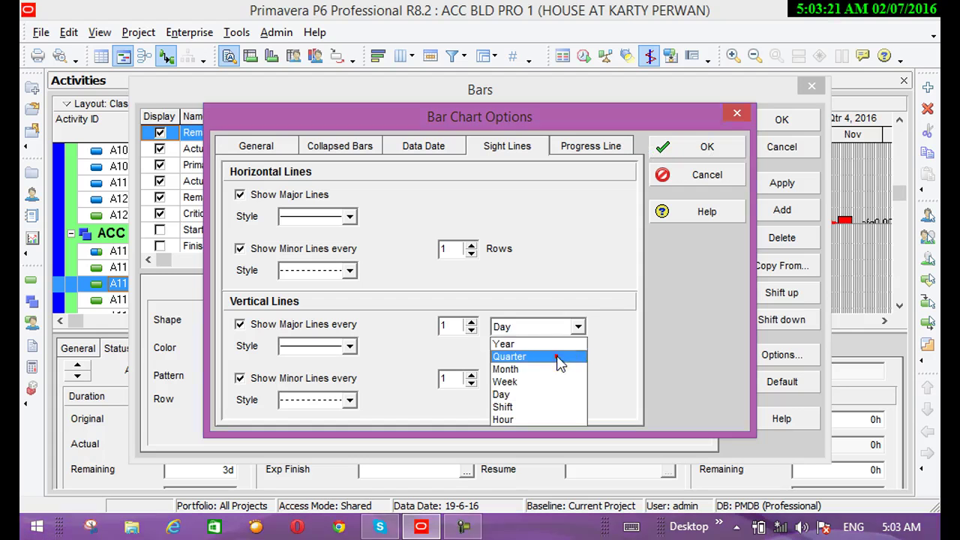
left_click(555, 357)
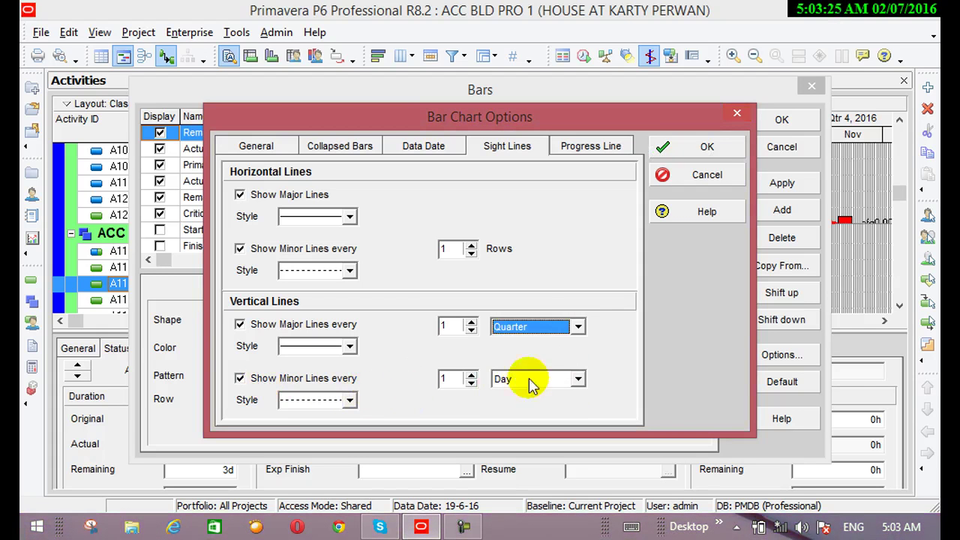
left_click(701, 148)
left_click(782, 183)
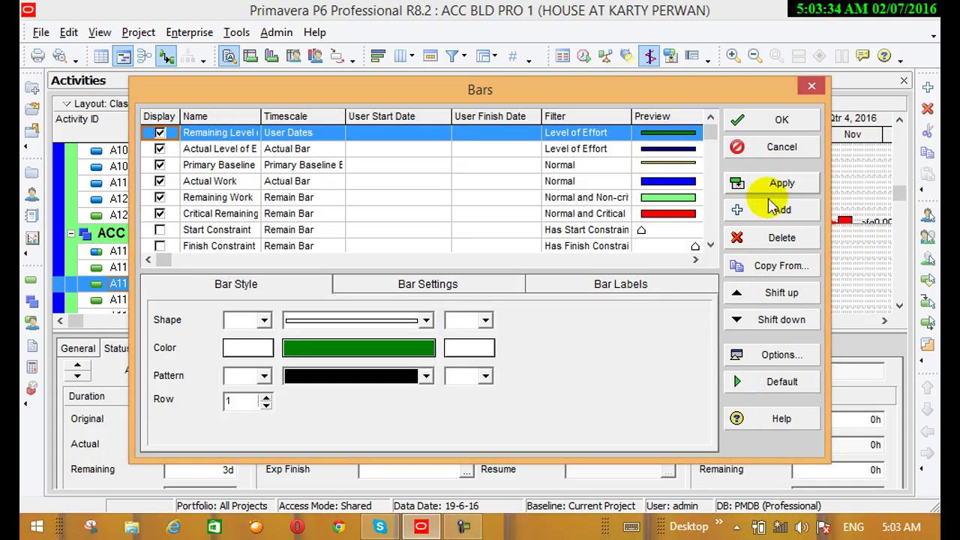
Review the Sight Lines, Data Date and Progress Line settings in the bar chart options
left_click(764, 356)
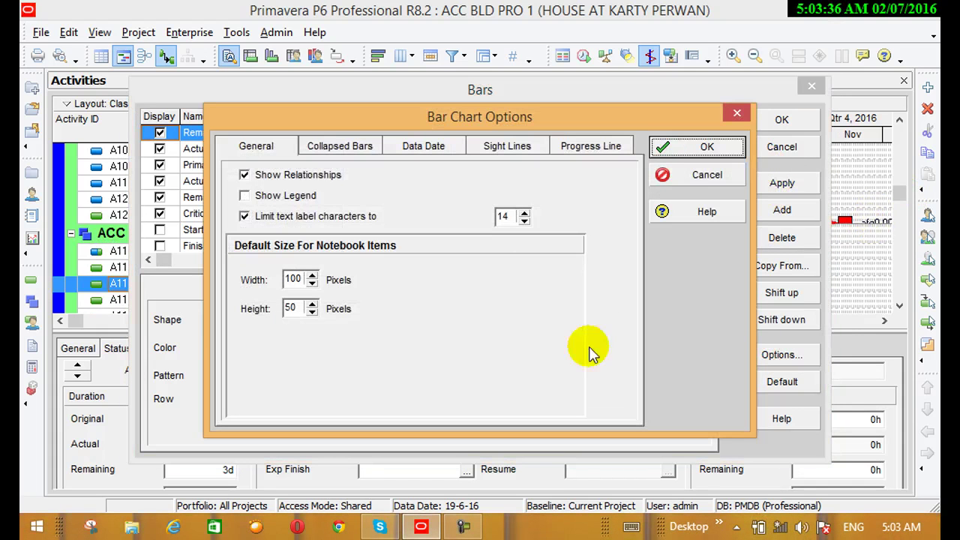
left_click(518, 147)
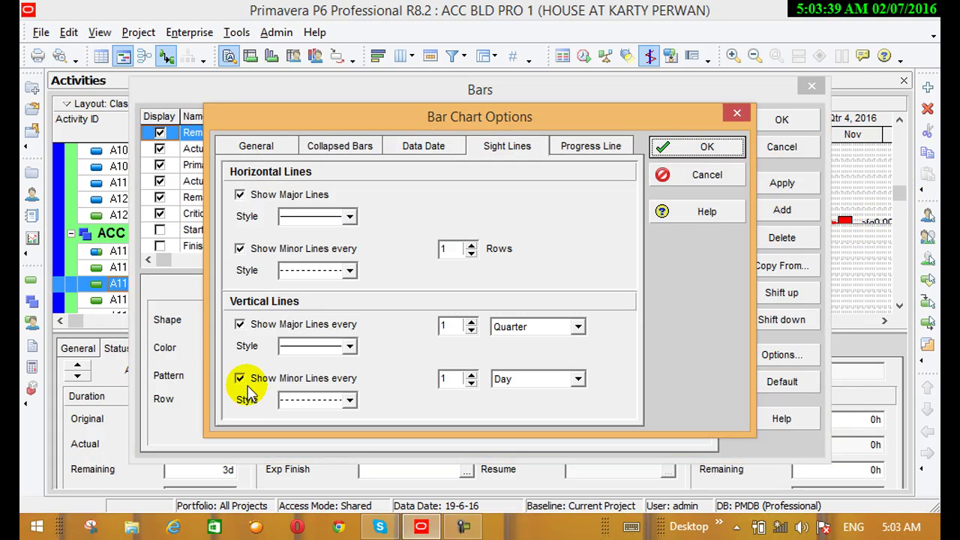
left_click(590, 148)
left_click(419, 150)
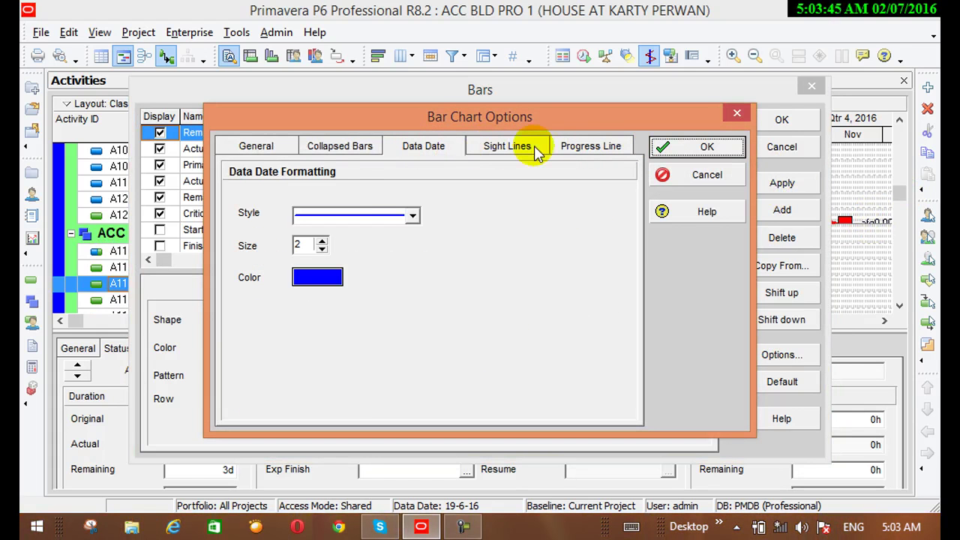
left_click(567, 148)
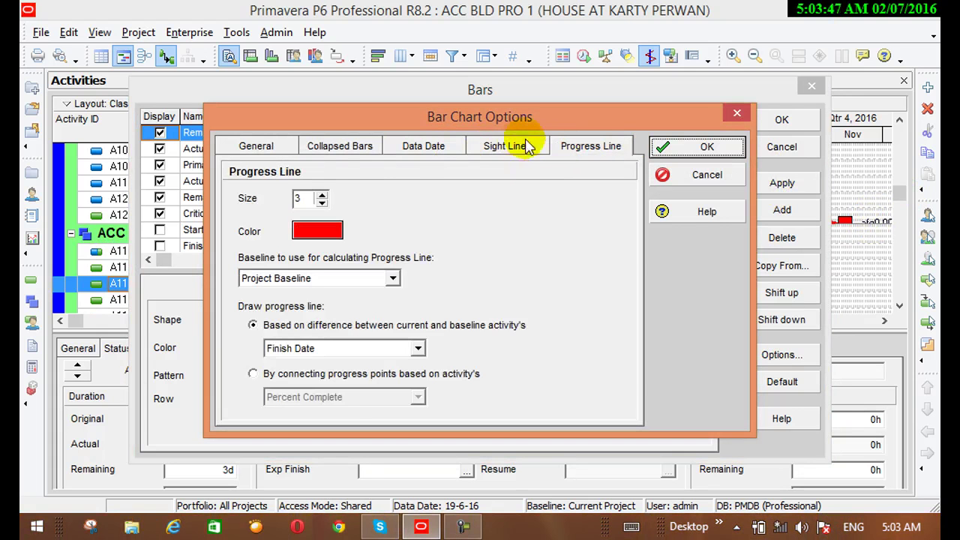
left_click(434, 149)
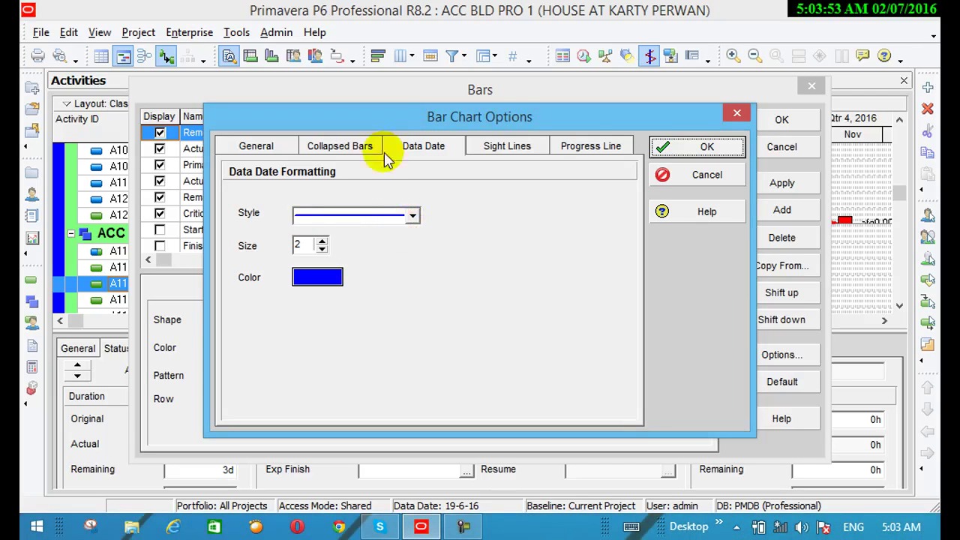
left_click(595, 143)
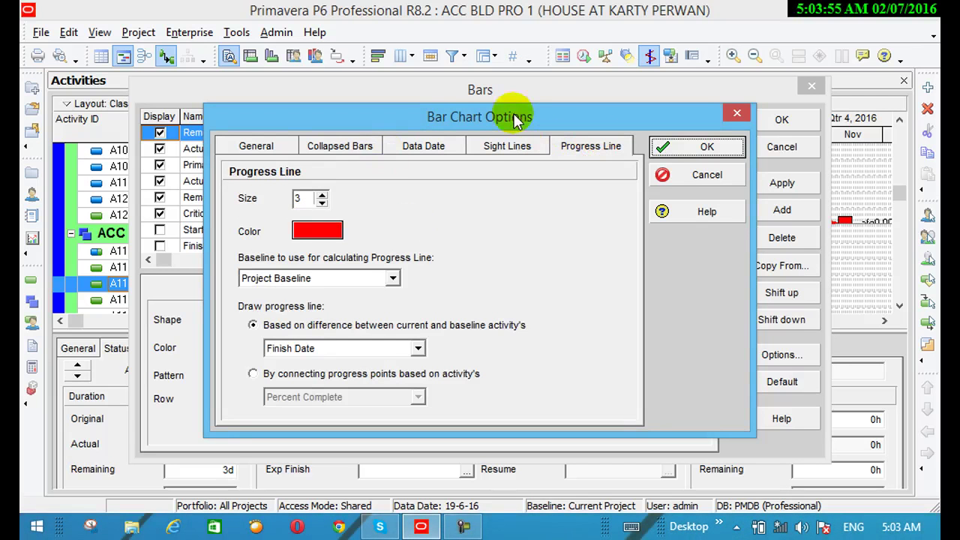
Inspect the progress line's settings and available colors without changing them, then accept and apply the bar chart options
left_click_drag(516, 123, 493, 247)
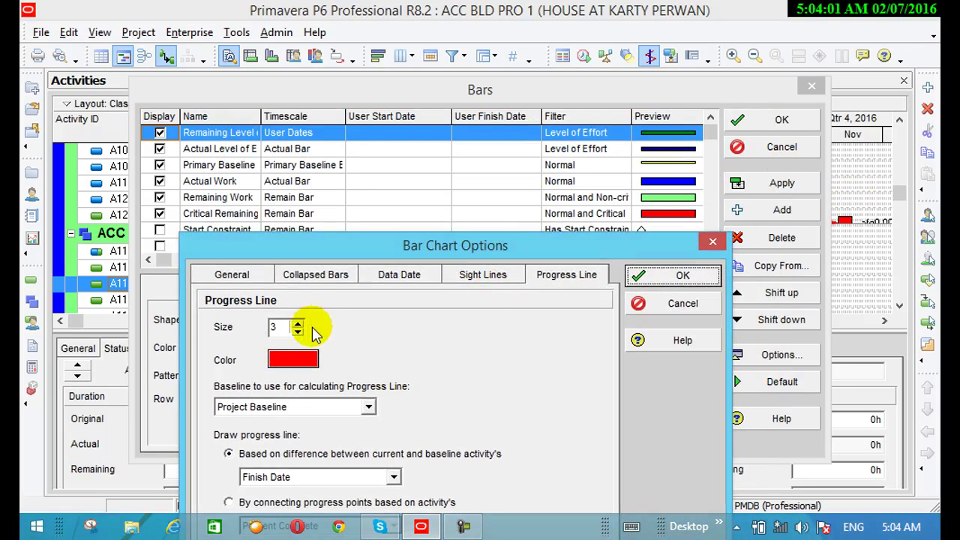
left_click(293, 359)
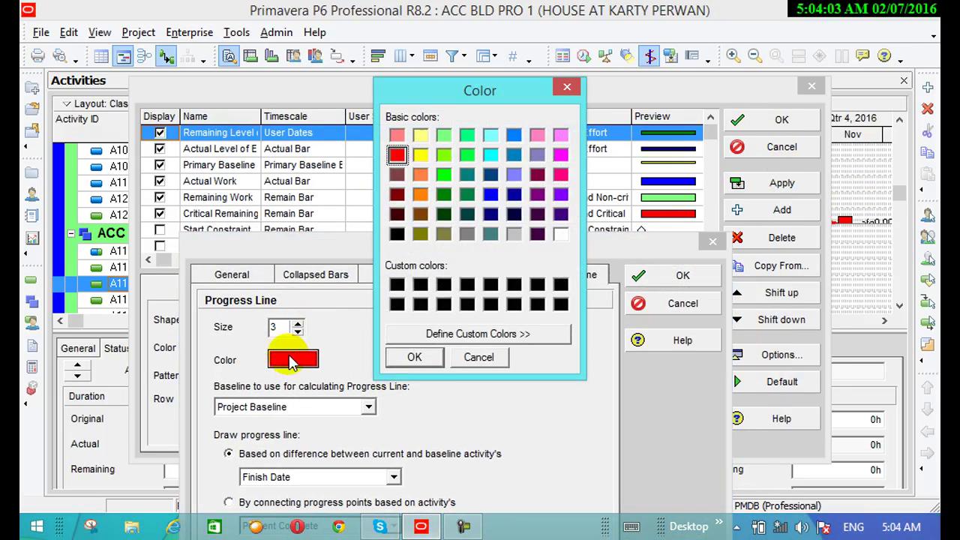
left_click(481, 357)
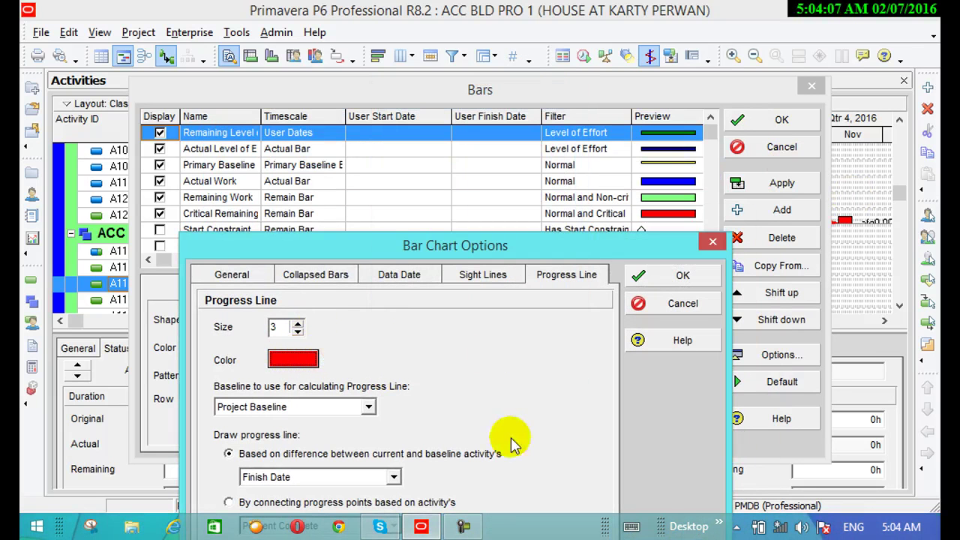
left_click_drag(555, 246, 523, 116)
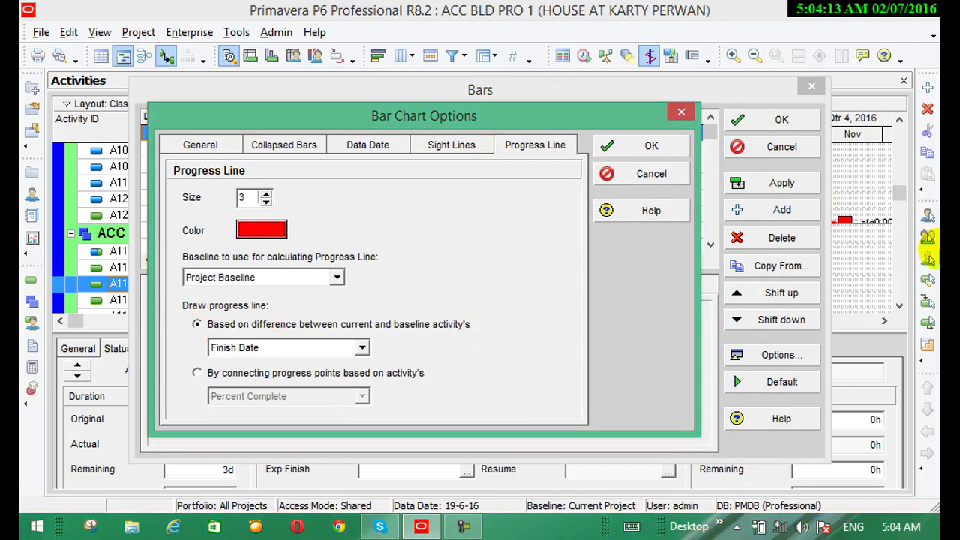
left_click(670, 150)
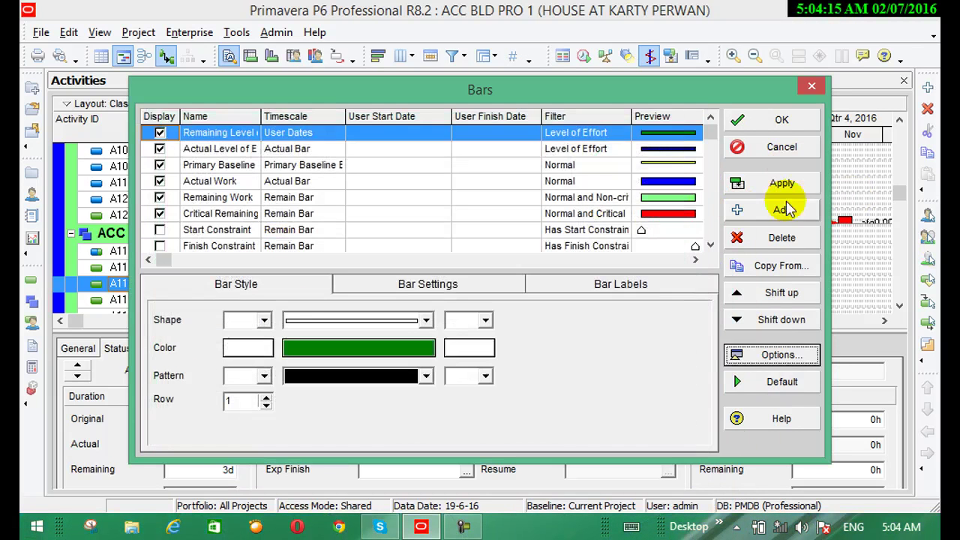
left_click(782, 184)
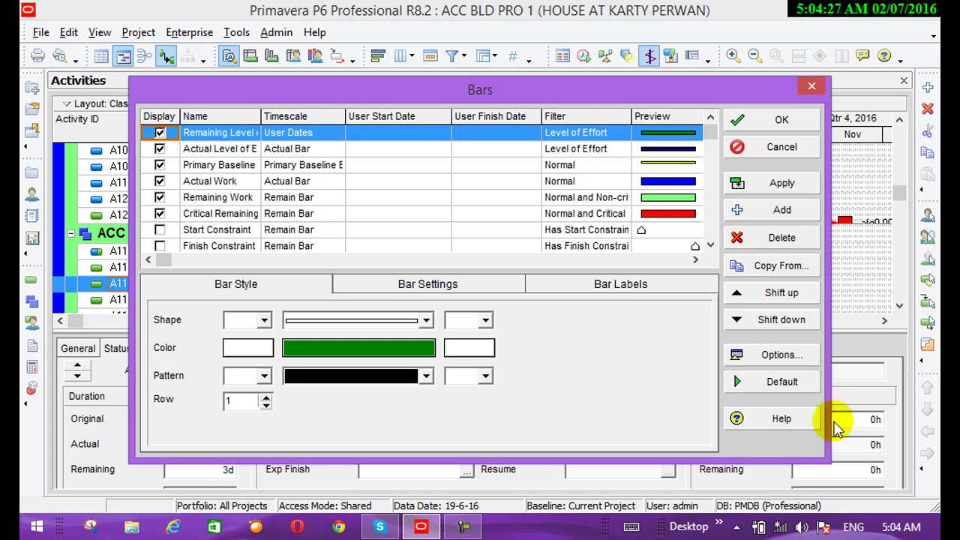
Restore the default bar settings, apply them to the Gantt chart, and close the Bars dialog
left_click(762, 383)
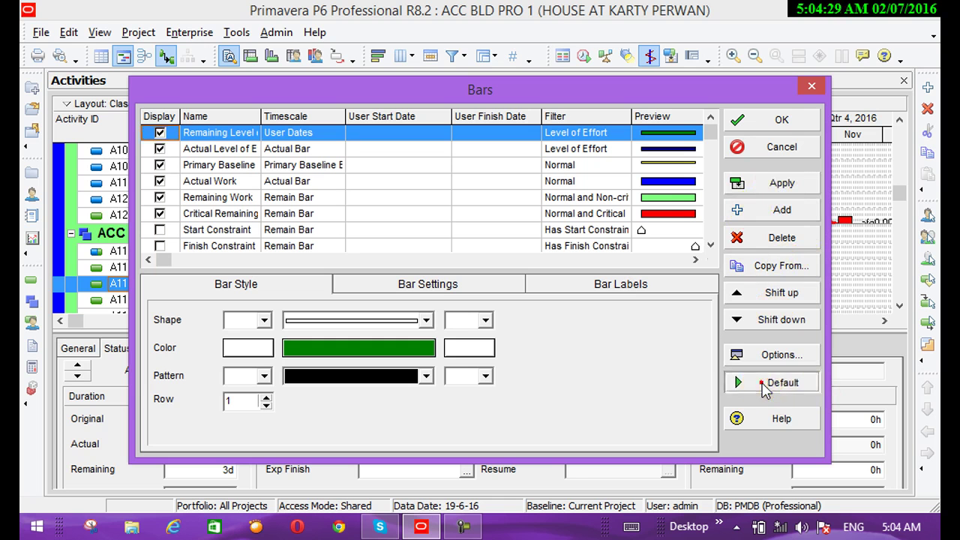
left_click(782, 186)
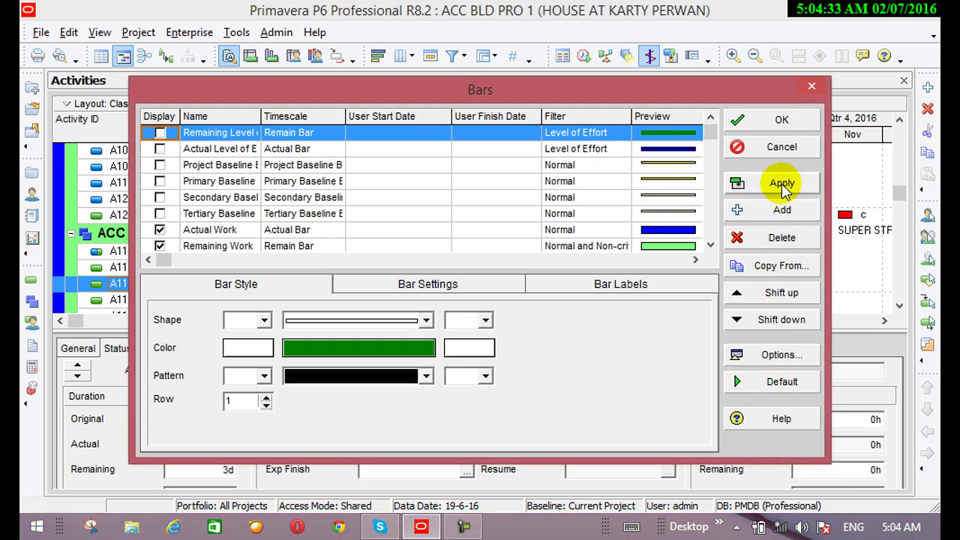
left_click(765, 124)
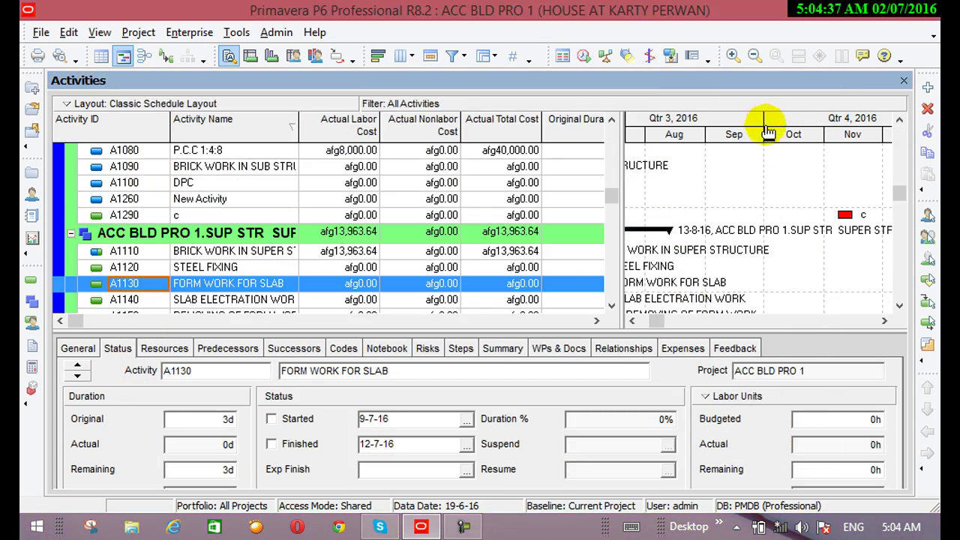
Turn on Show Relationships in the bar chart options, apply it, and close the Bars dialog to view the links on the Gantt chart
left_click(630, 321)
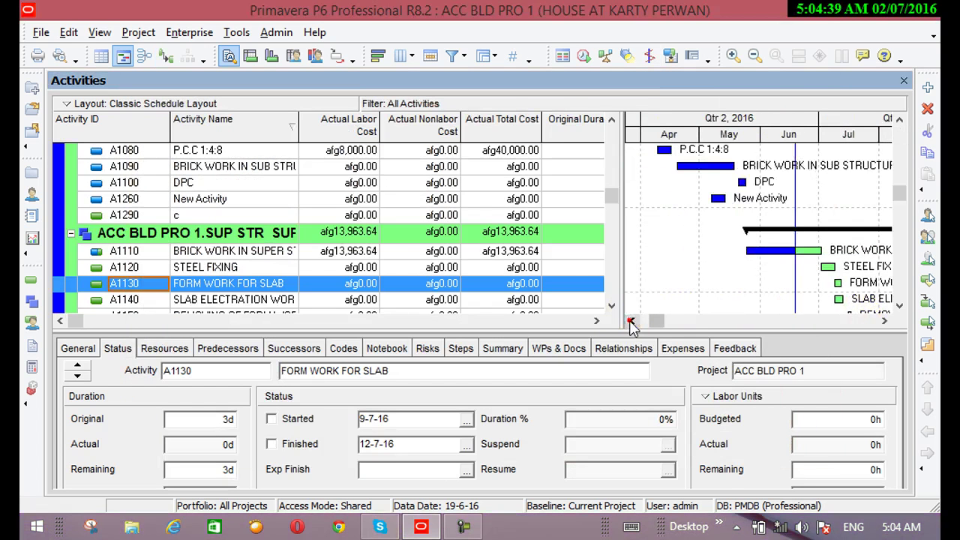
left_click(709, 167)
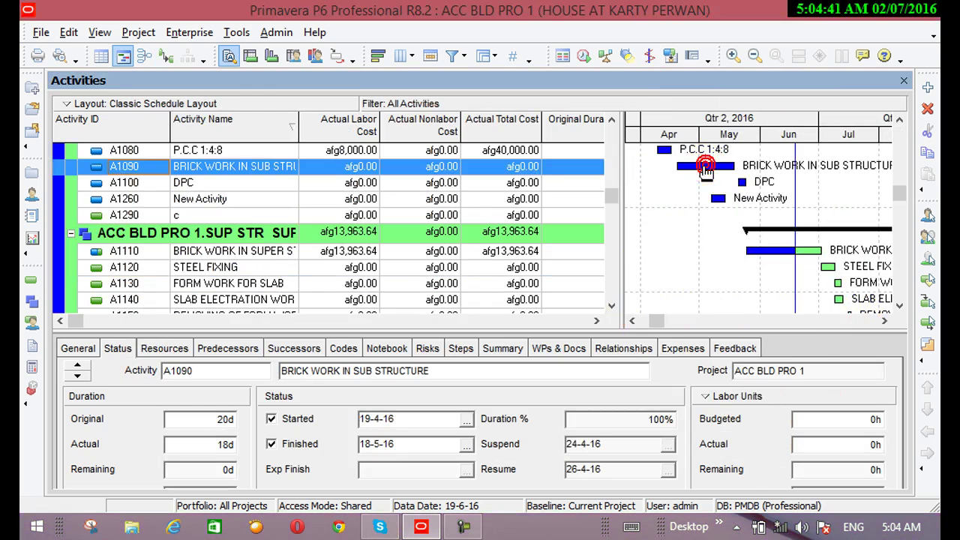
left_click(89, 38)
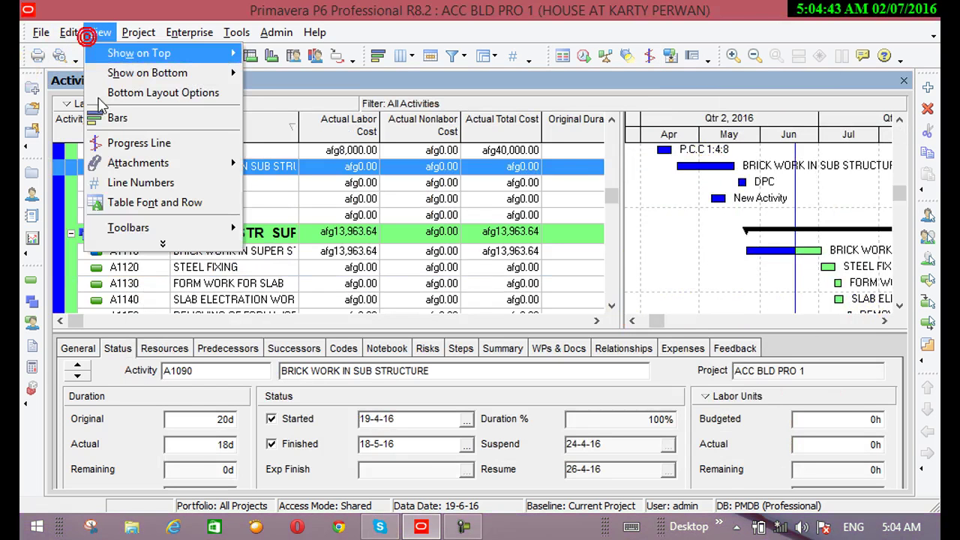
left_click(109, 120)
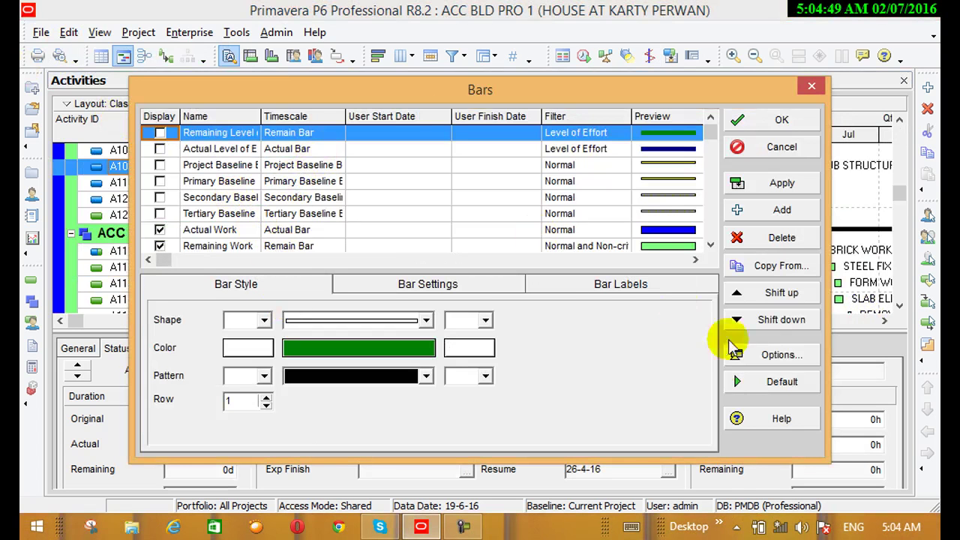
left_click(749, 360)
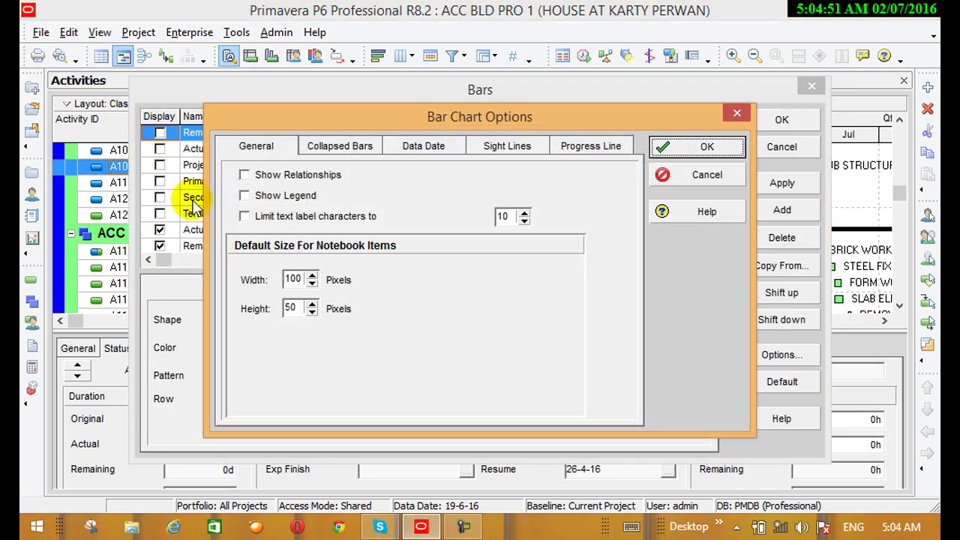
left_click(248, 177)
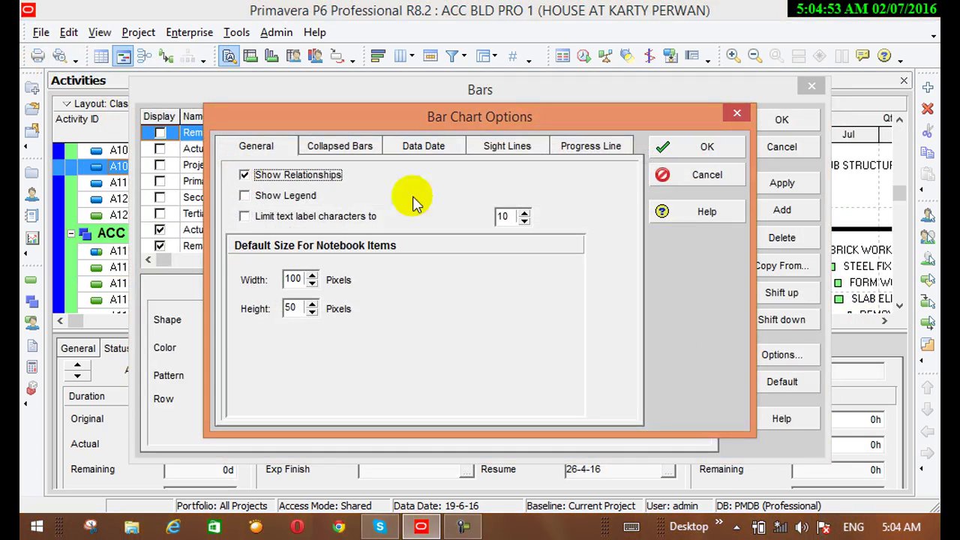
left_click(673, 147)
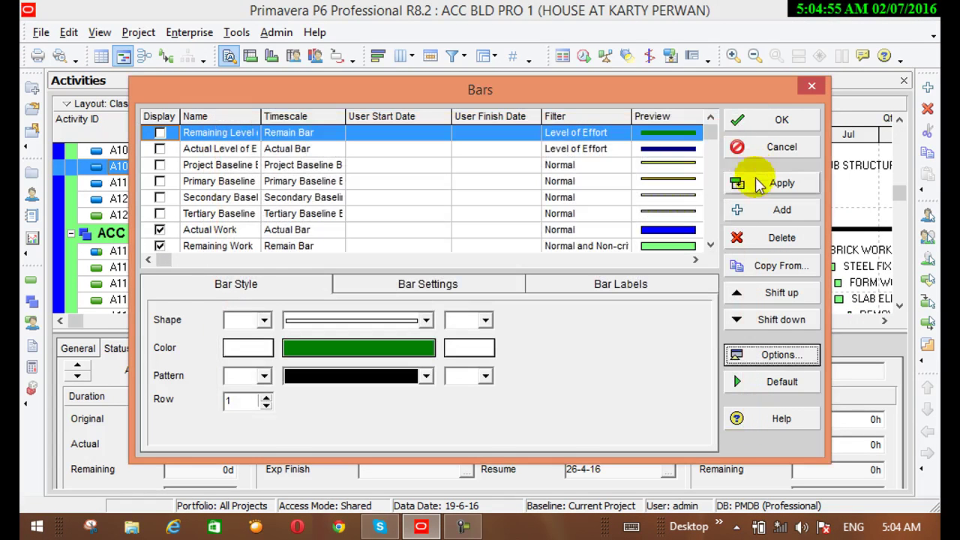
left_click(757, 185)
left_click(763, 119)
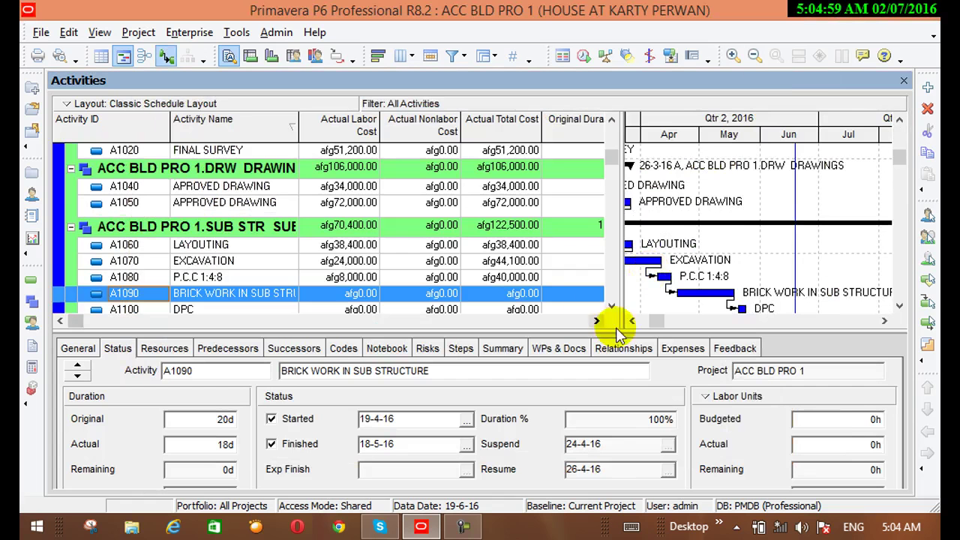
left_click(632, 321)
left_click(632, 321)
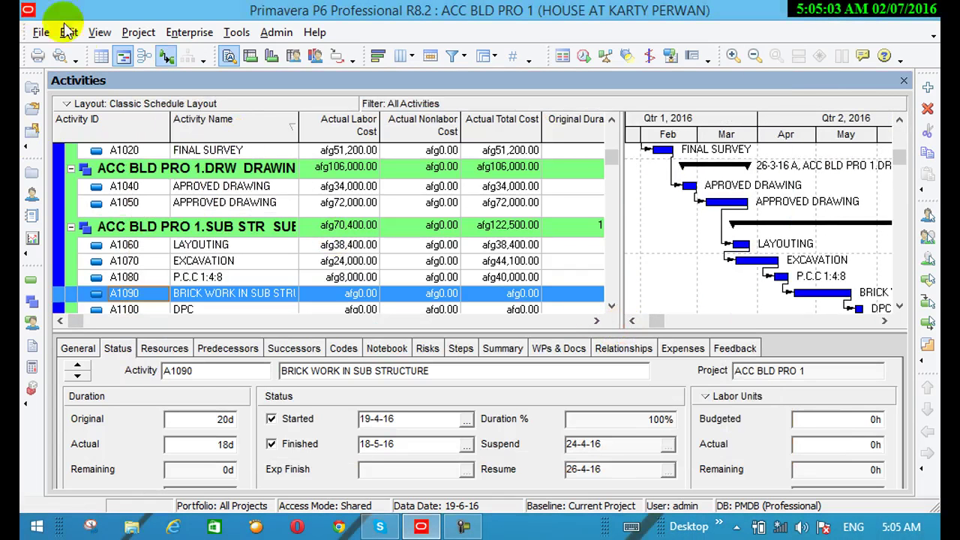
Add the Activity Step Count column from the Activity Steps group, placing it after Activity ID in the activity table
left_click(100, 37)
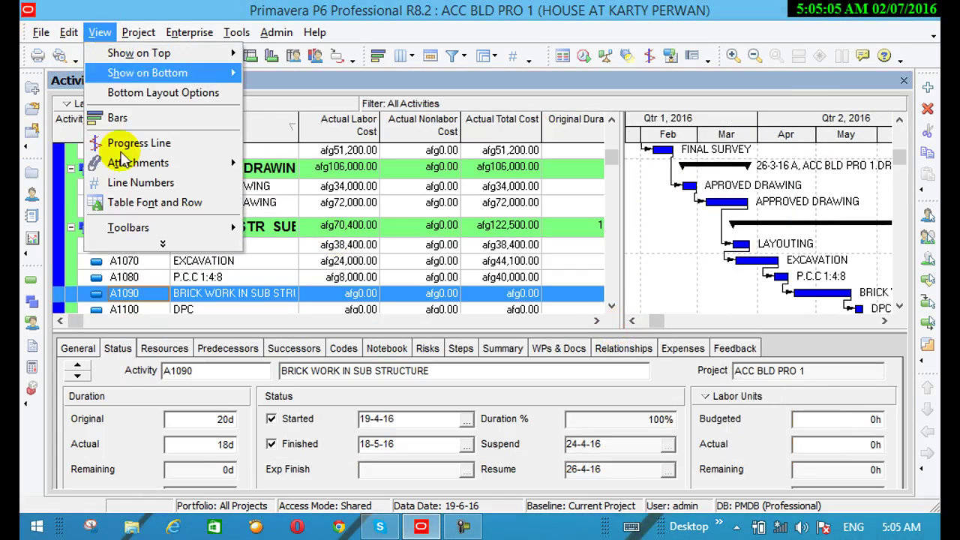
left_click(142, 247)
mouse_move(209, 232)
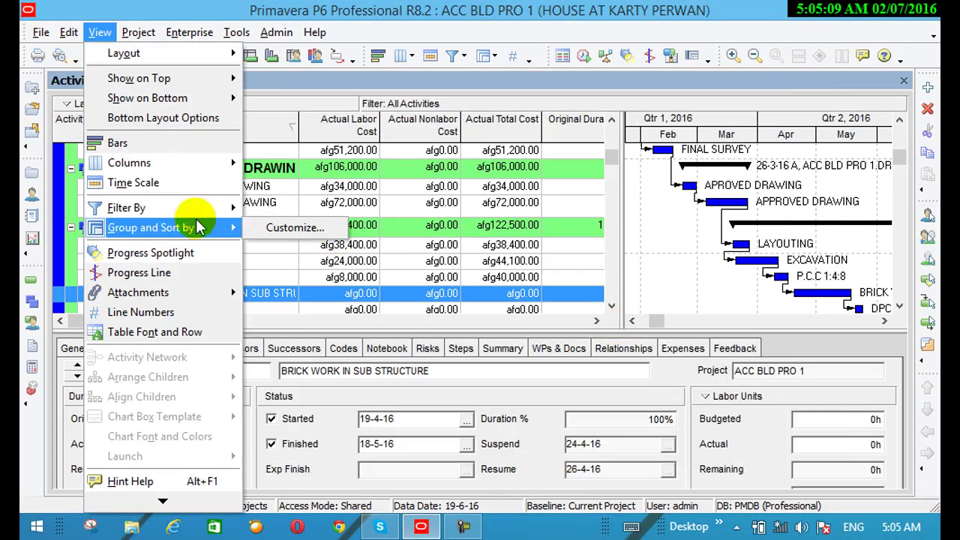
mouse_move(175, 213)
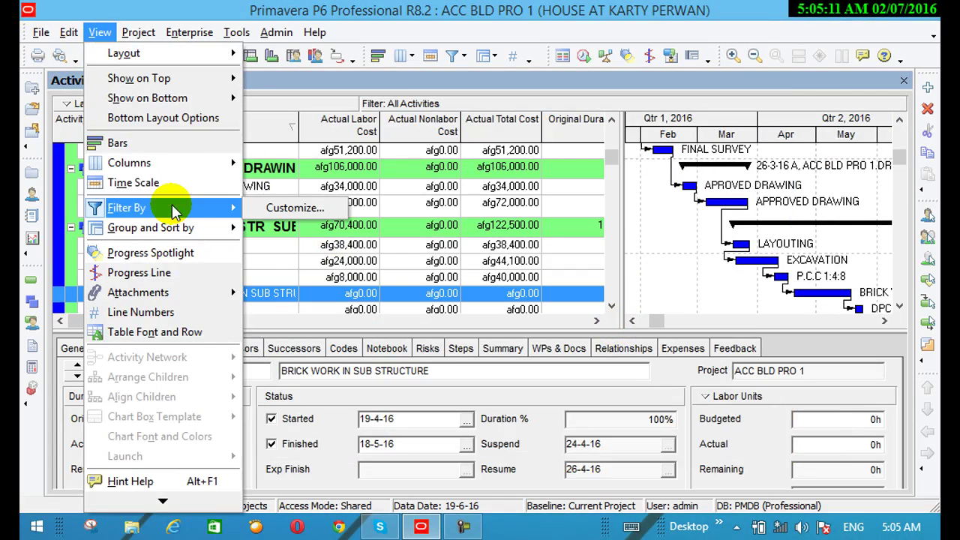
mouse_move(148, 170)
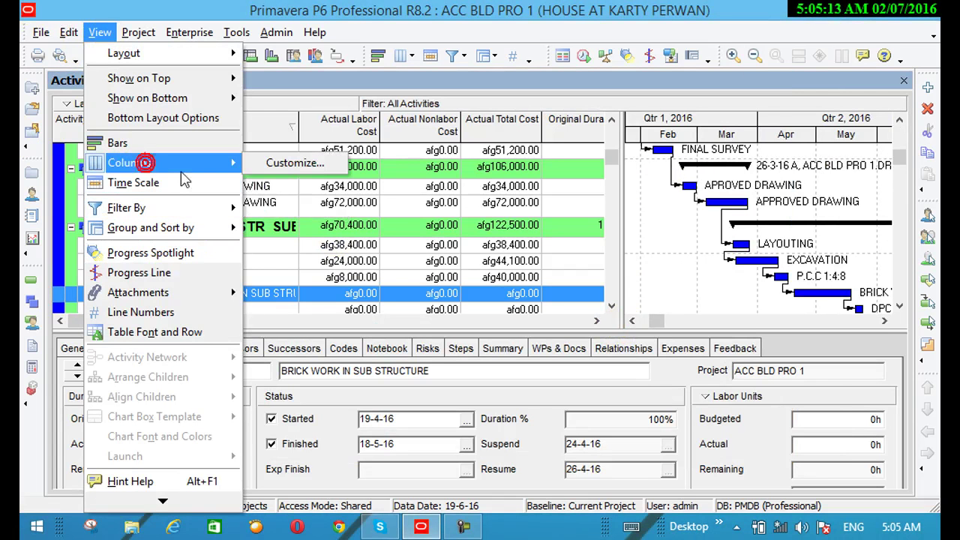
left_click(293, 163)
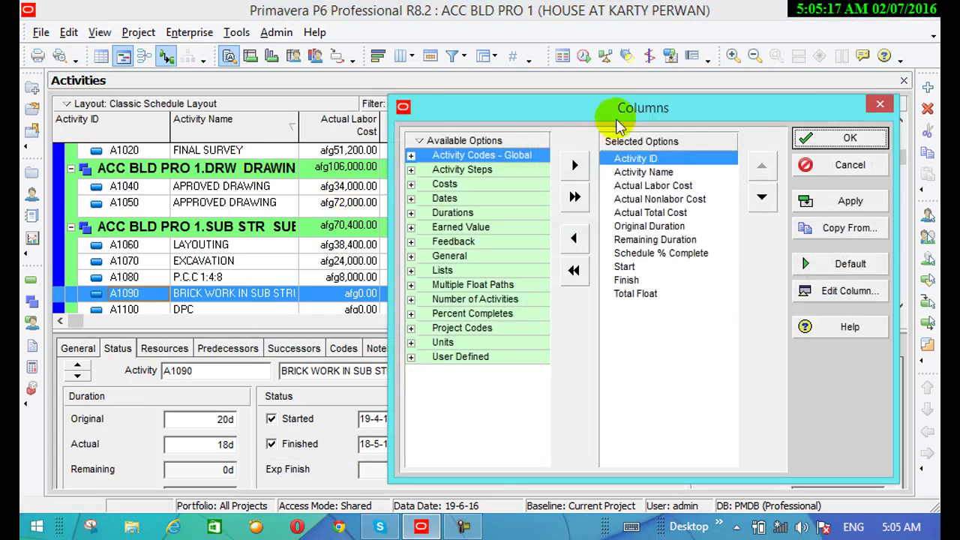
left_click_drag(620, 111, 664, 276)
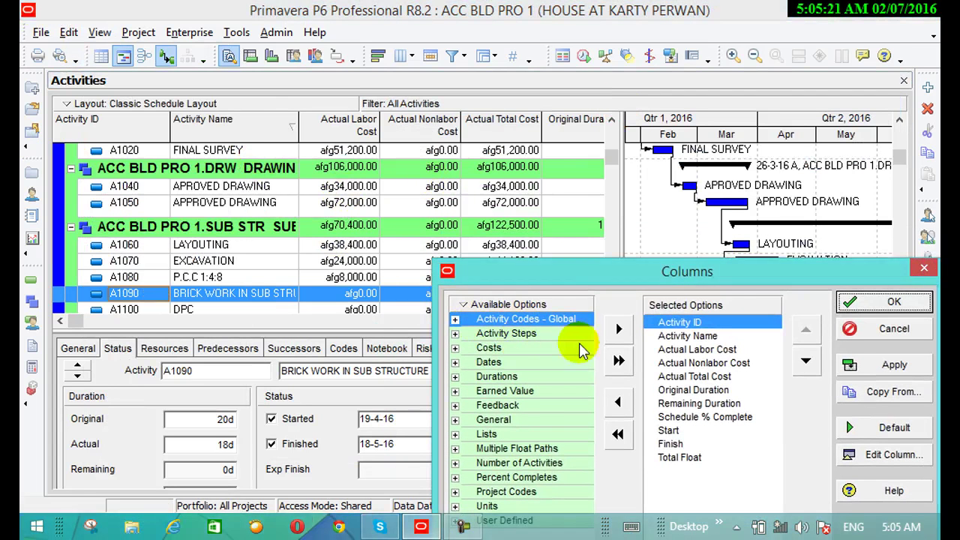
left_click(619, 330)
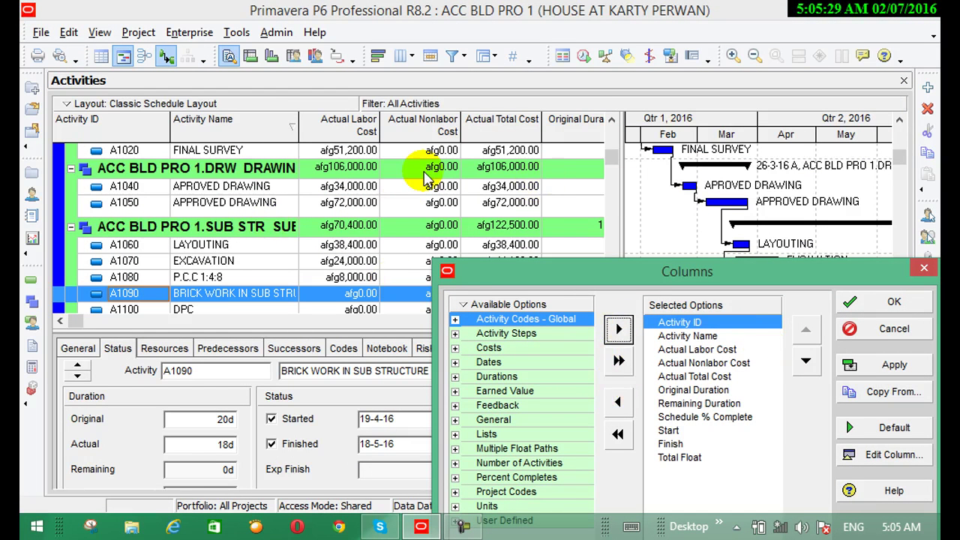
left_click_drag(686, 278, 514, 203)
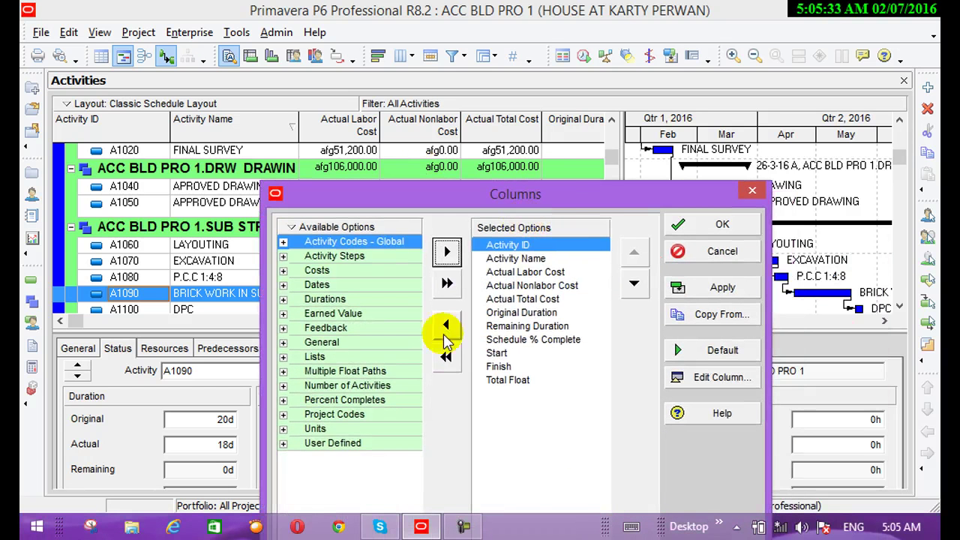
double_click(367, 258)
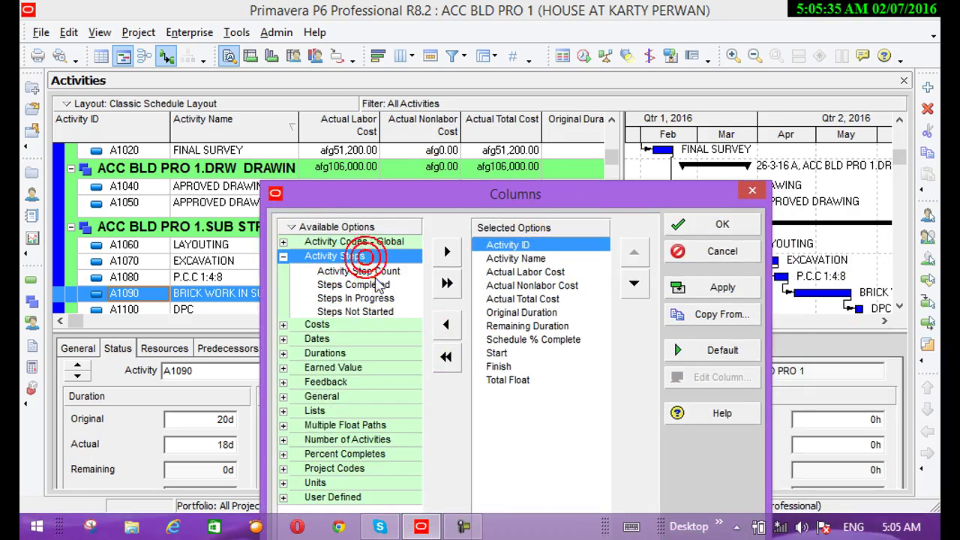
left_click(383, 276)
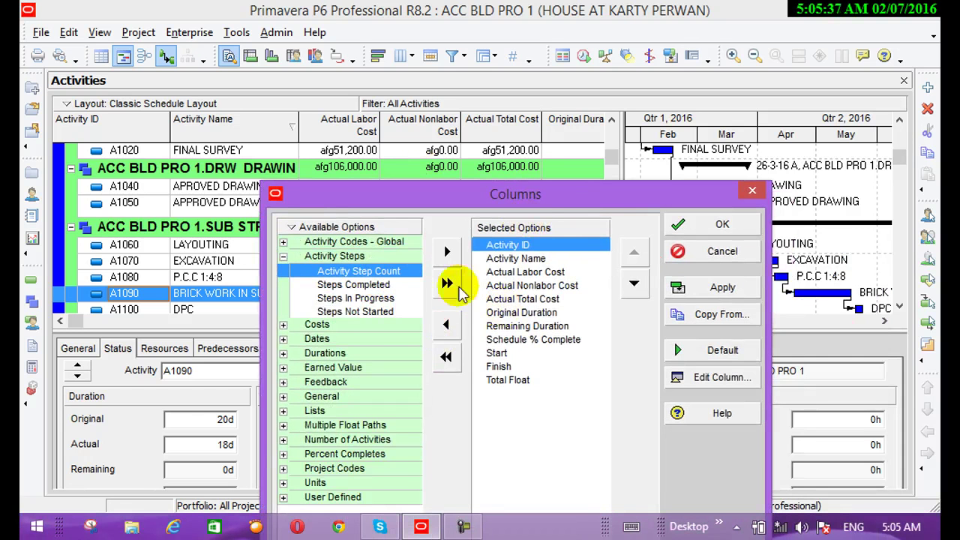
left_click(447, 254)
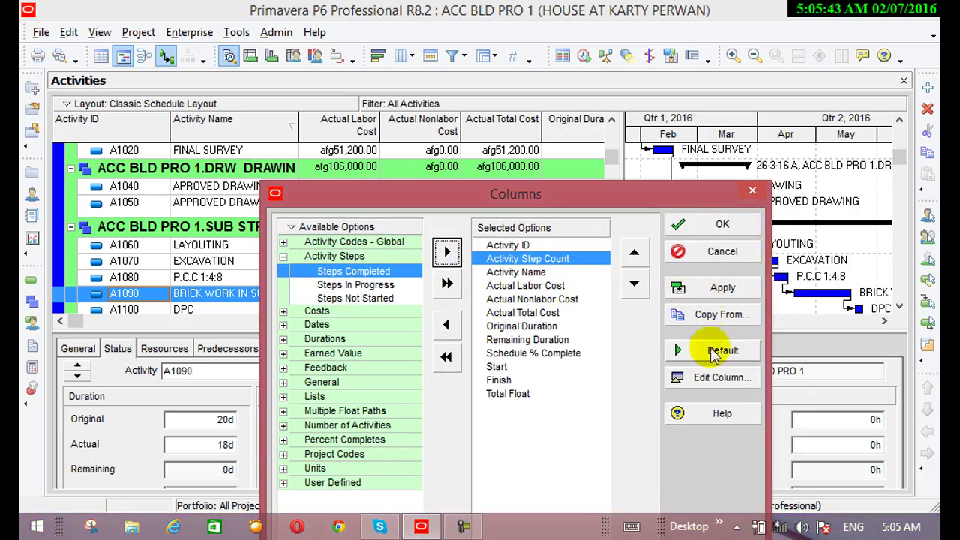
left_click(700, 229)
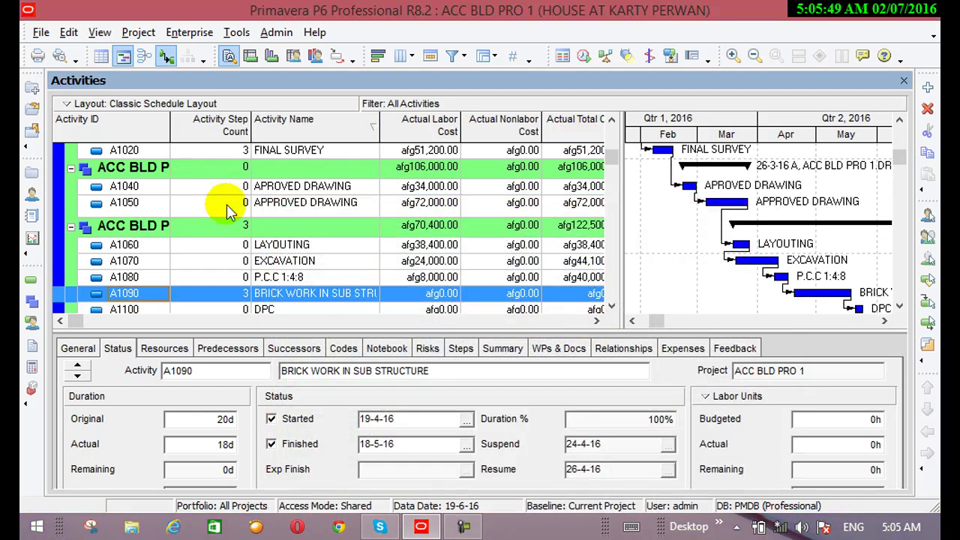
Restore the default columns of the activity table, apply them, and close the Columns dialog
left_click(100, 33)
left_click(162, 137)
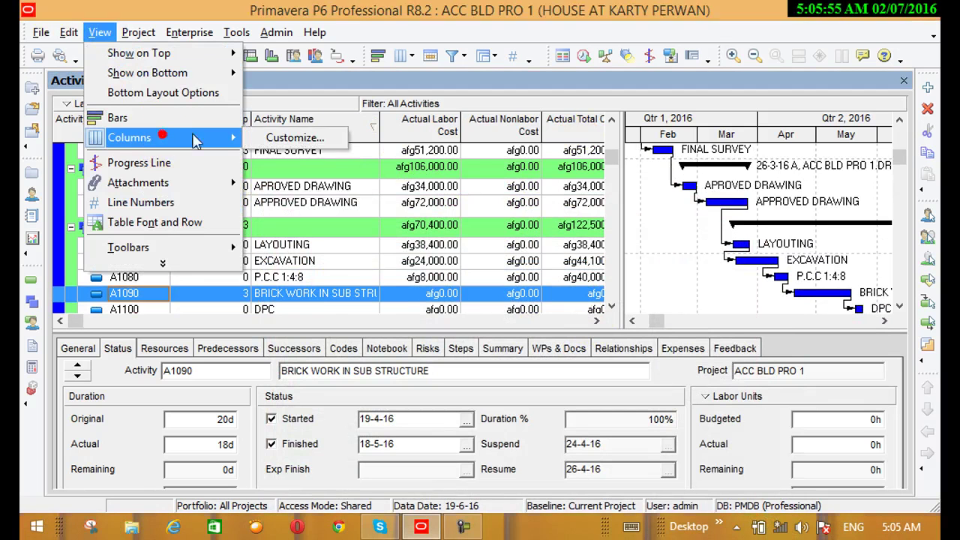
left_click(258, 136)
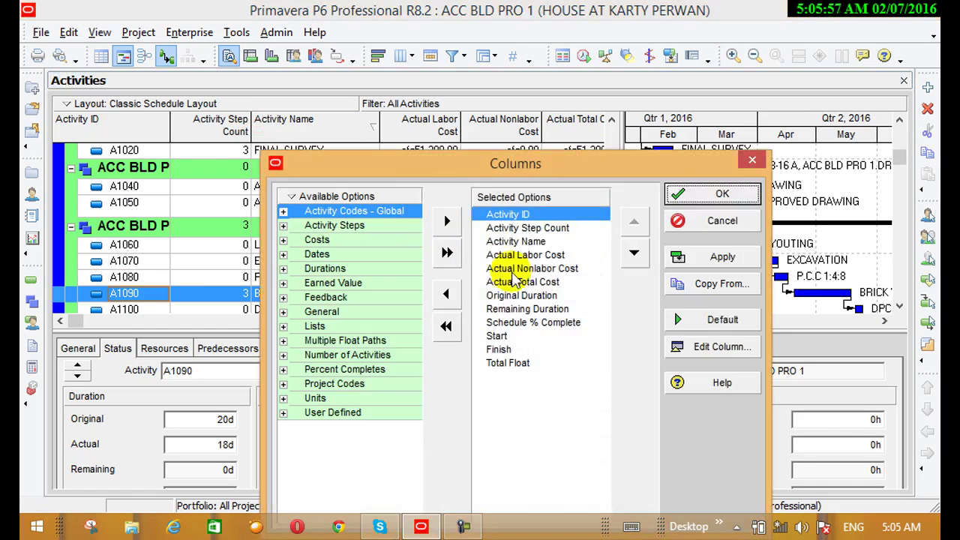
left_click(722, 321)
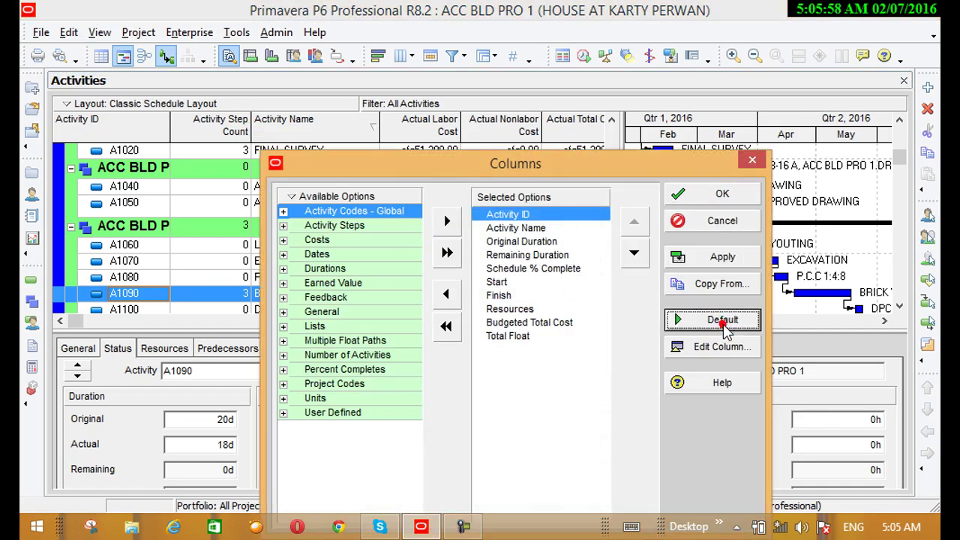
left_click(713, 256)
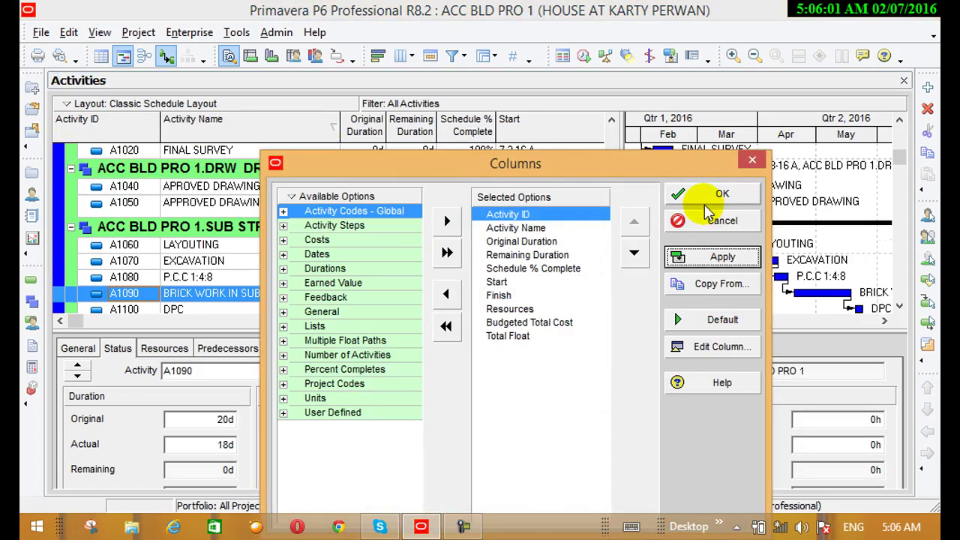
left_click(704, 198)
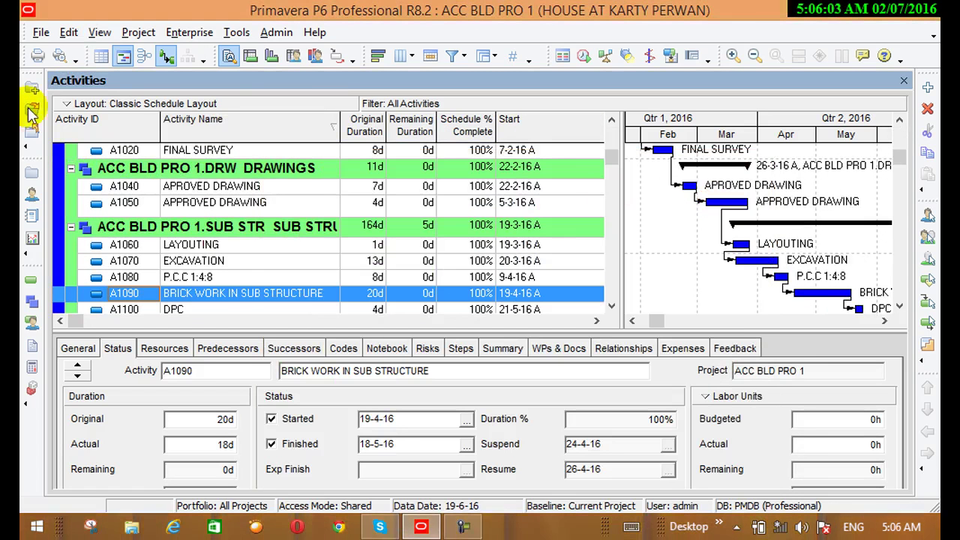
Filter the layout with only the default Completed filter, replacing the activities shown, and look through the filtered activities
left_click(100, 32)
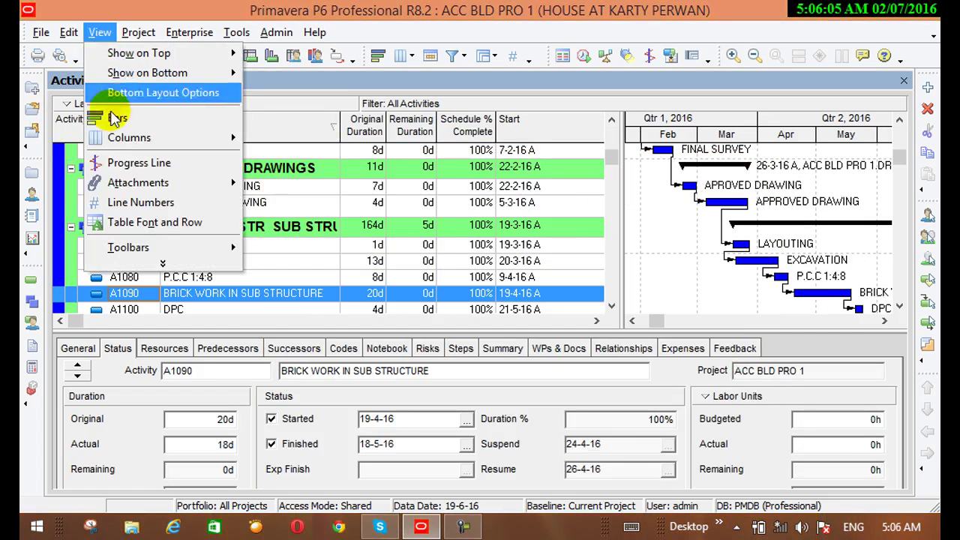
left_click(157, 263)
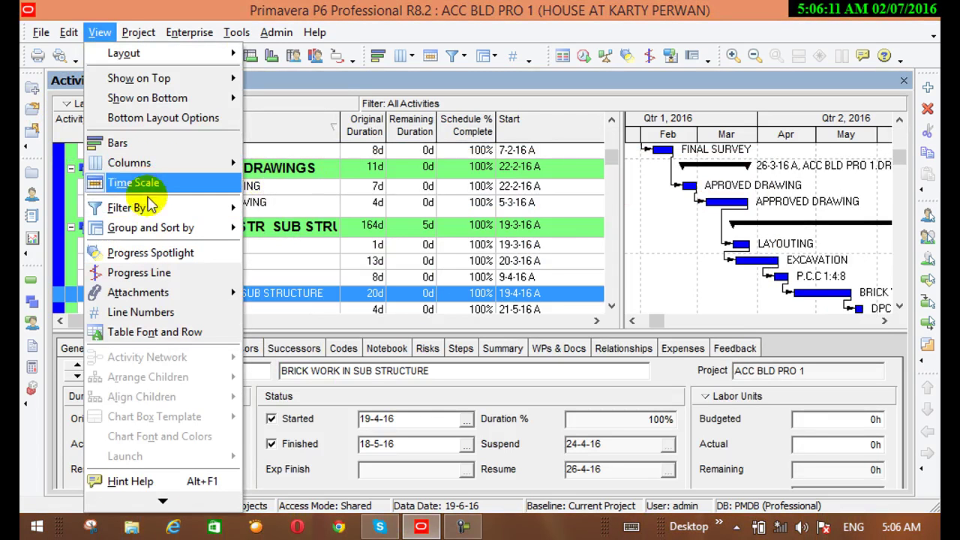
mouse_move(153, 212)
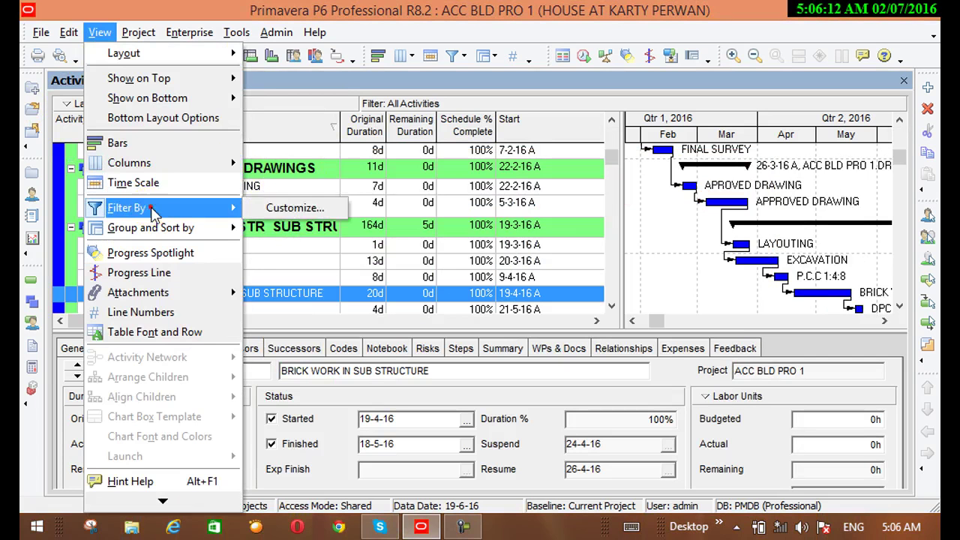
left_click(275, 214)
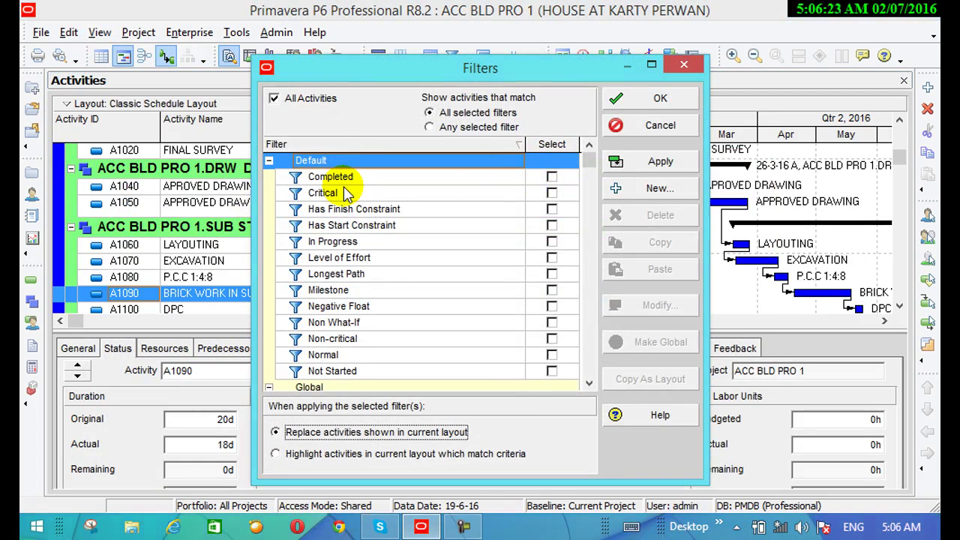
left_click(553, 177)
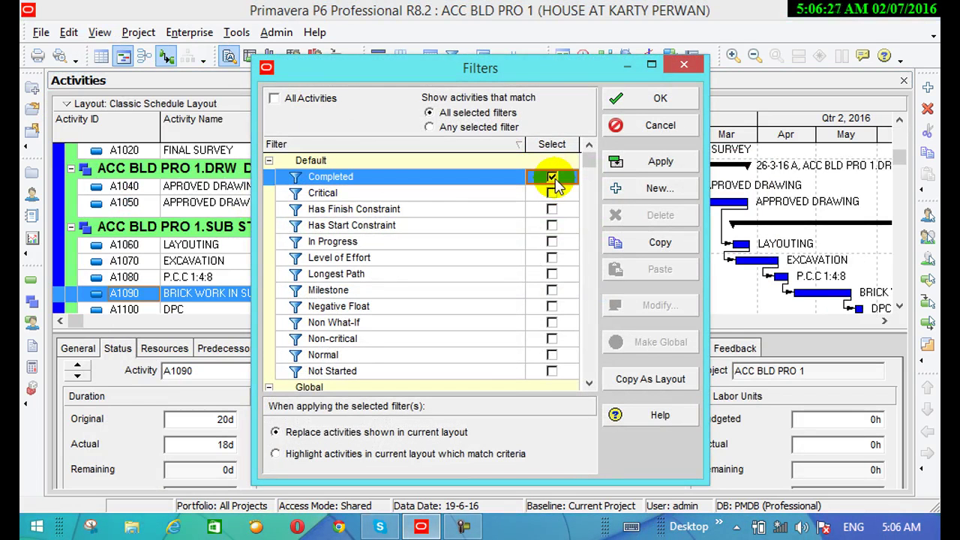
left_click(640, 161)
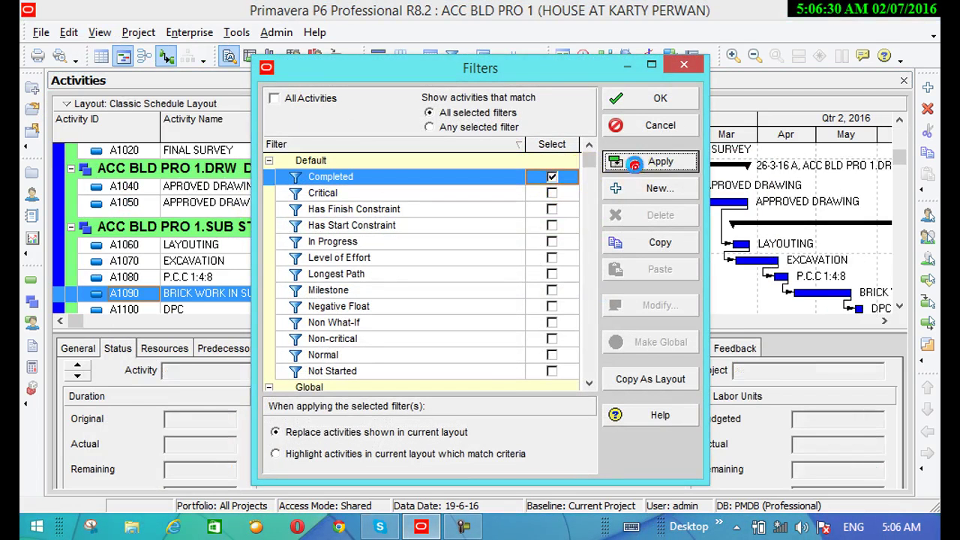
left_click(637, 99)
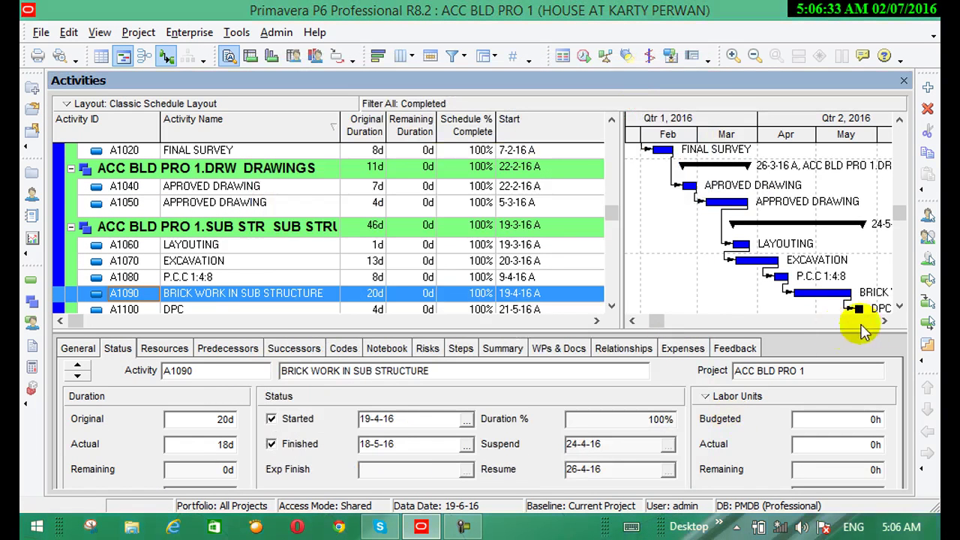
left_click(887, 321)
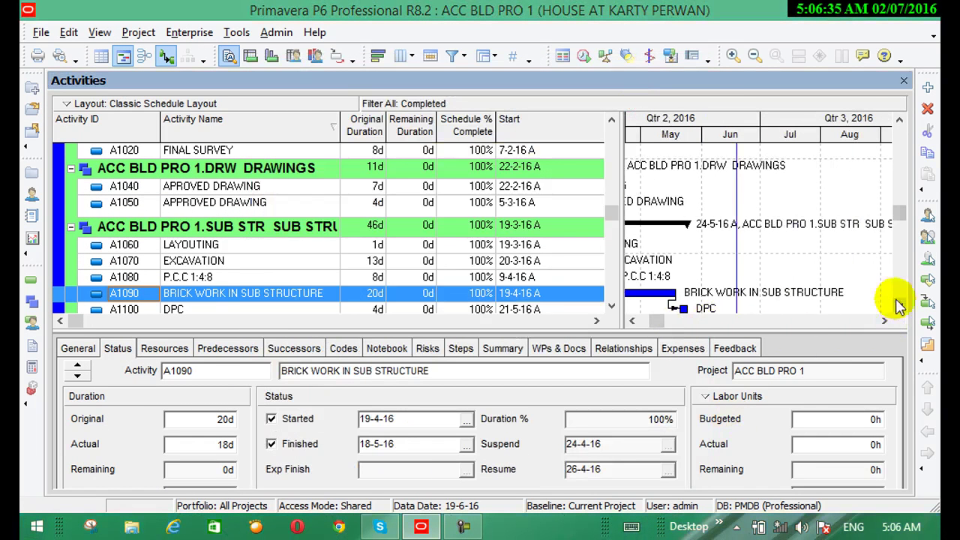
left_click(900, 307)
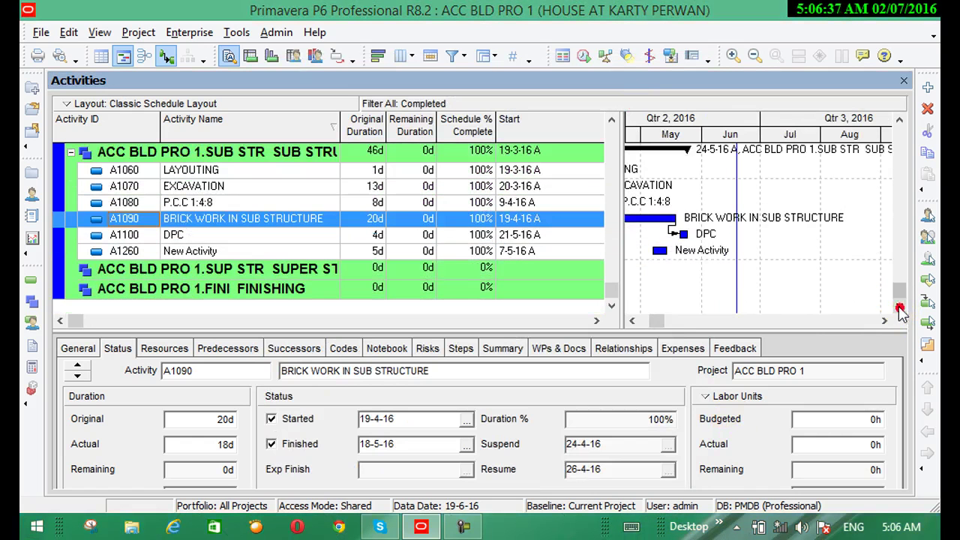
Examine the completed activities in the table and their linked bars on the Gantt chart, from preliminary work through the substructure
left_click(632, 321)
left_click(633, 321)
left_click(632, 321)
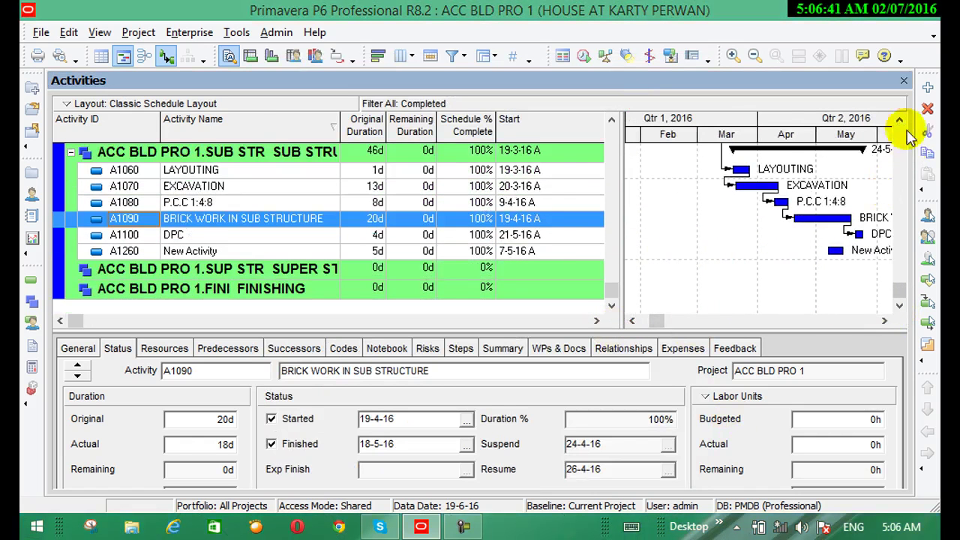
left_click(899, 123)
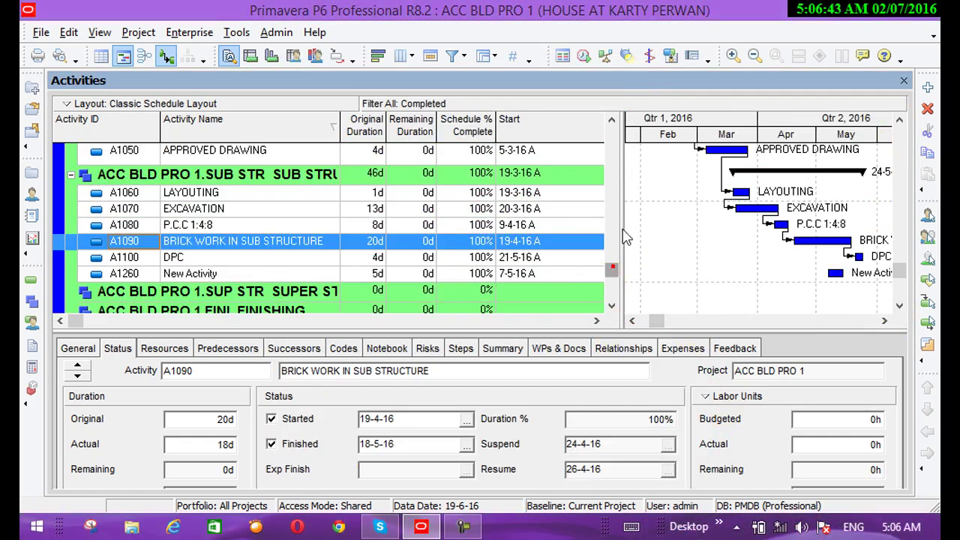
left_click_drag(612, 268, 636, 180)
scroll(637, 180, "down", 2)
scroll(611, 275, "down", 1)
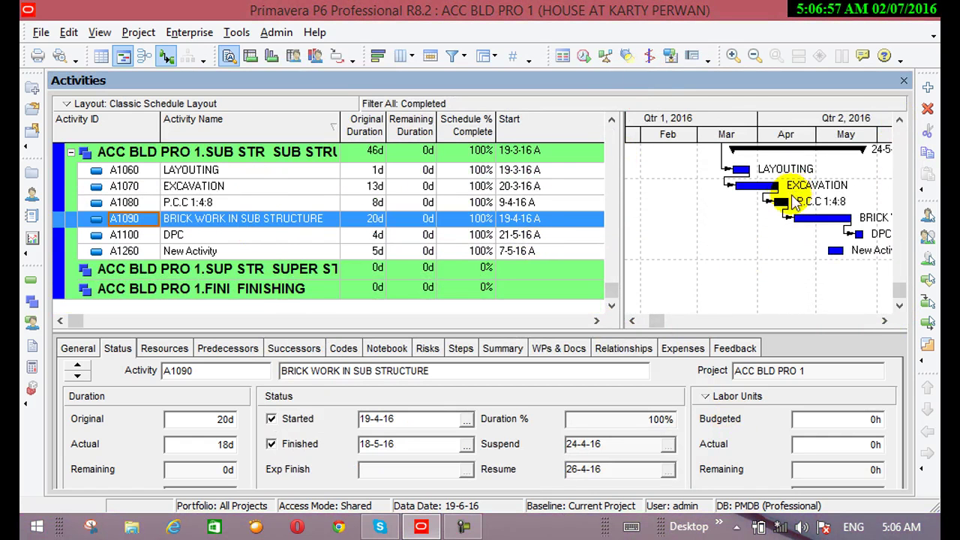
left_click(884, 321)
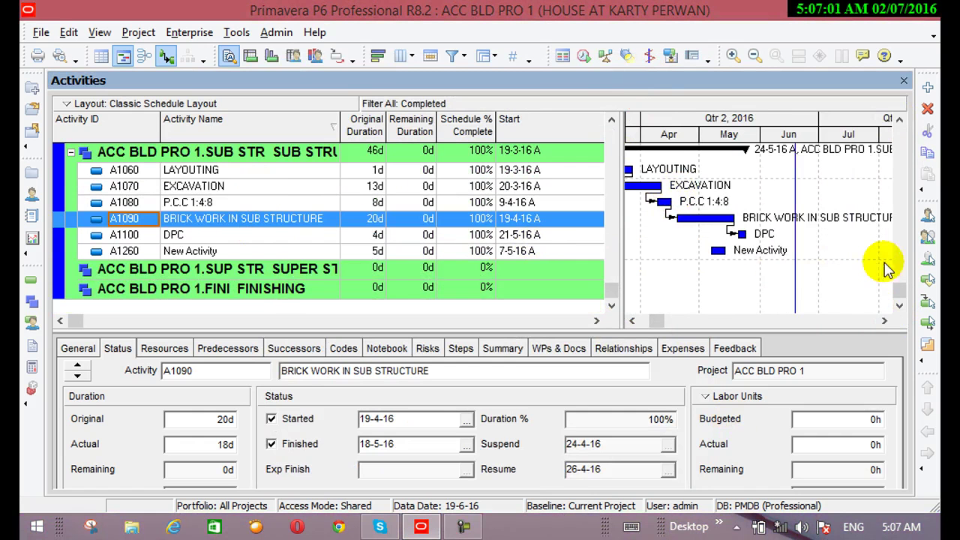
left_click(100, 32)
mouse_move(120, 142)
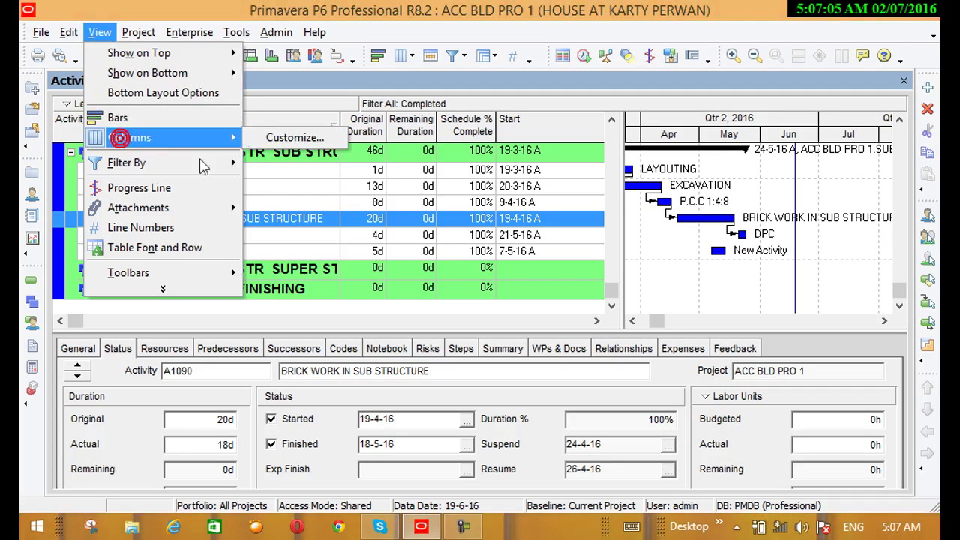
left_click(263, 139)
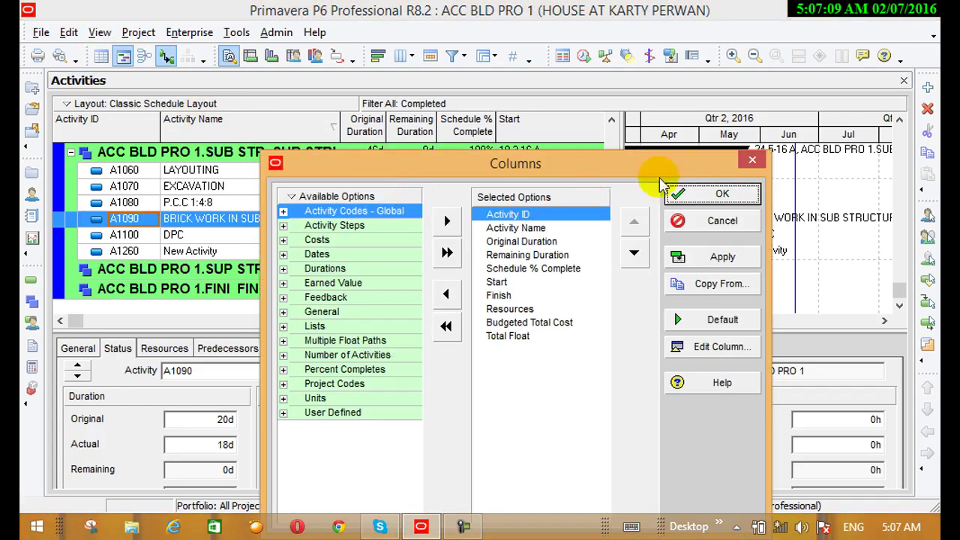
left_click(753, 160)
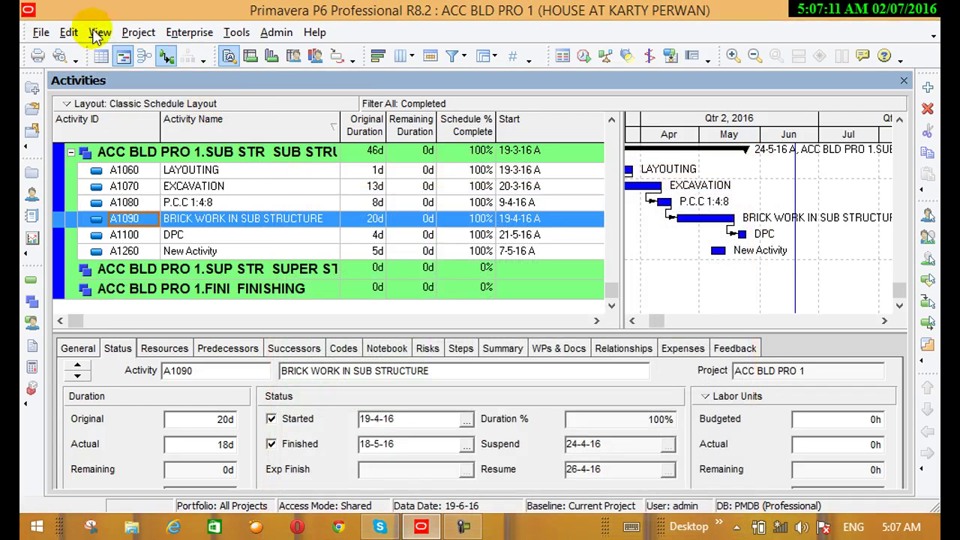
Open the filter customization for the activities layout
left_click(99, 33)
left_click(126, 162)
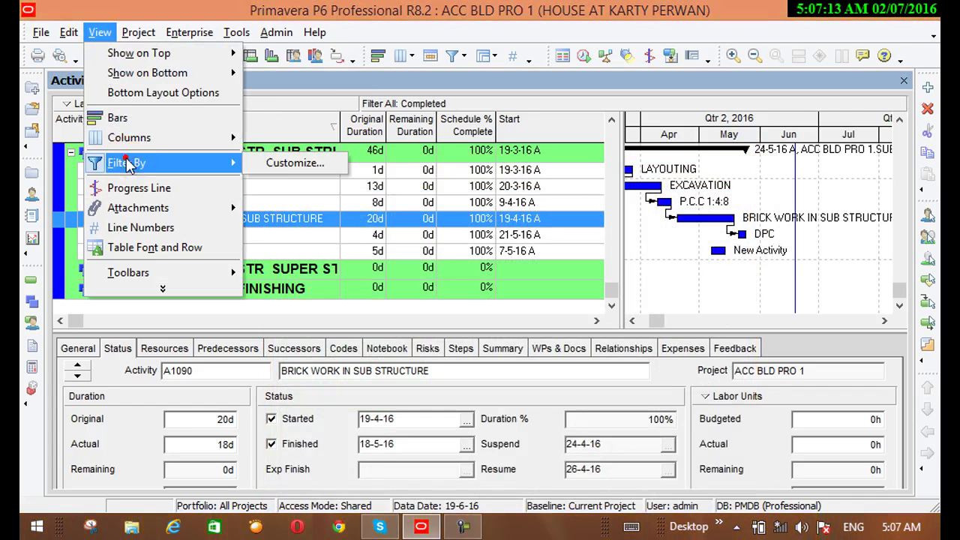
left_click(293, 165)
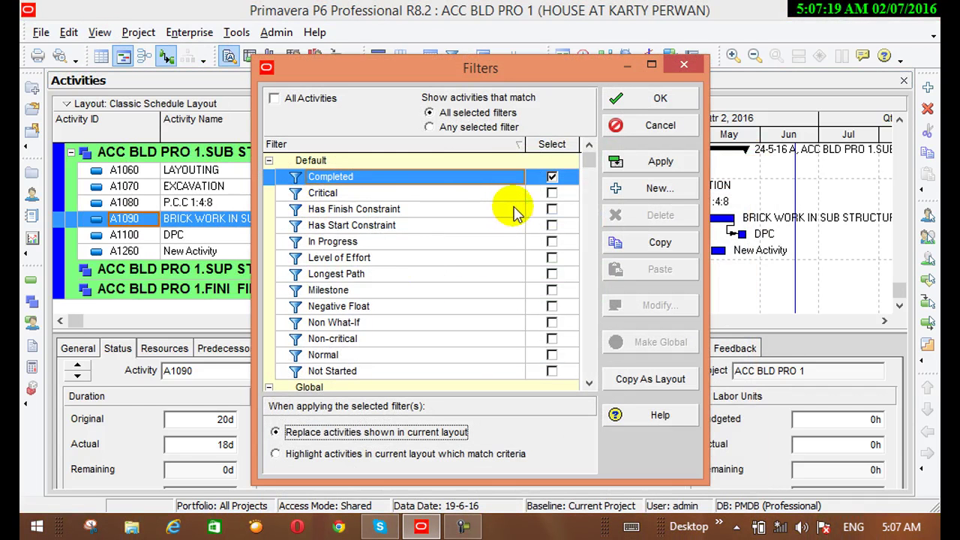
Filter the activities by In Progress instead of Completed
left_click(350, 242)
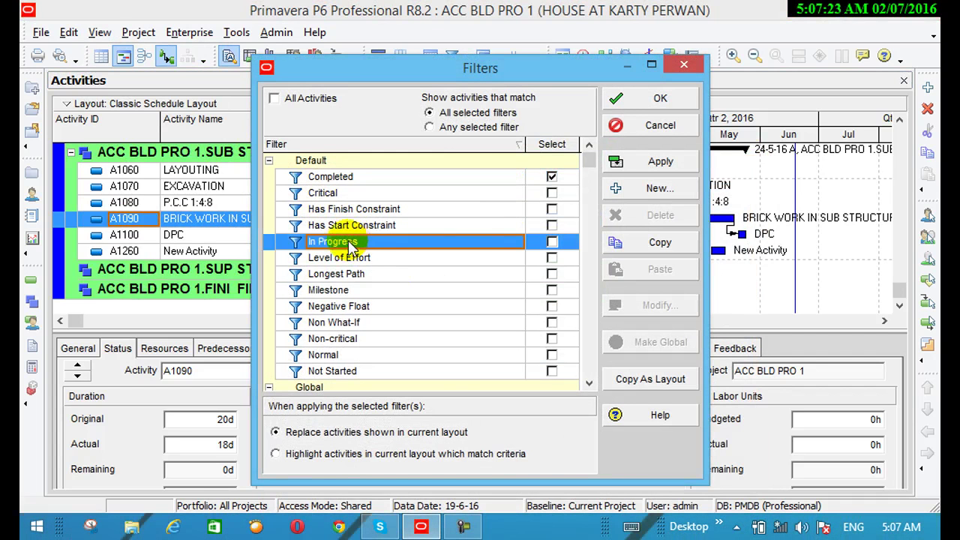
left_click(552, 177)
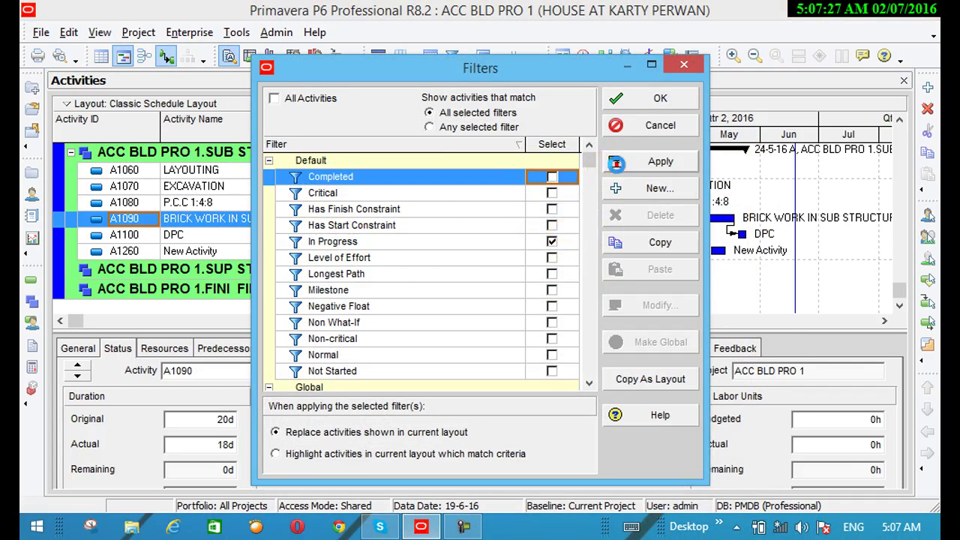
left_click(619, 171)
left_click(643, 100)
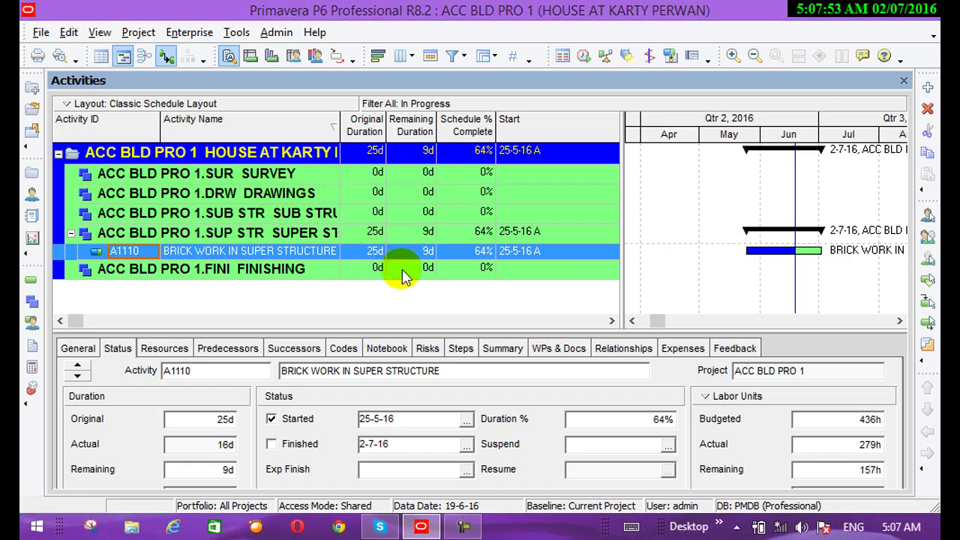
Add the Critical filter to In Progress so that only activities matching both filters are shown
left_click(101, 34)
mouse_move(140, 168)
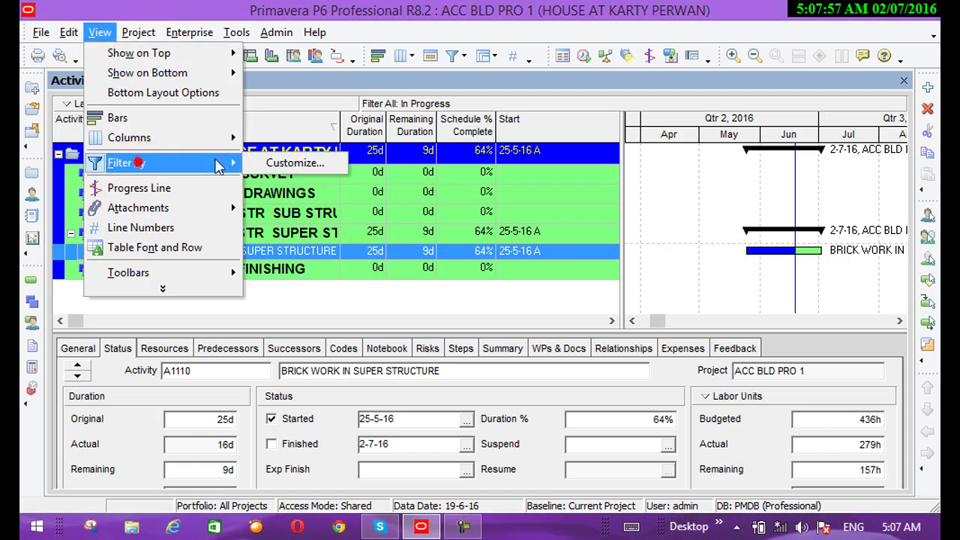
left_click(269, 163)
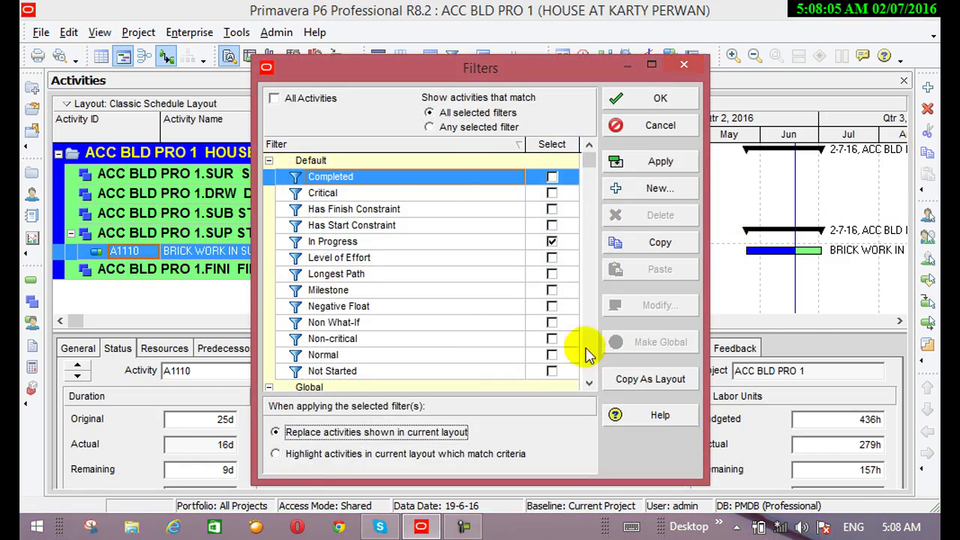
left_click(445, 193)
left_click(552, 194)
left_click(647, 165)
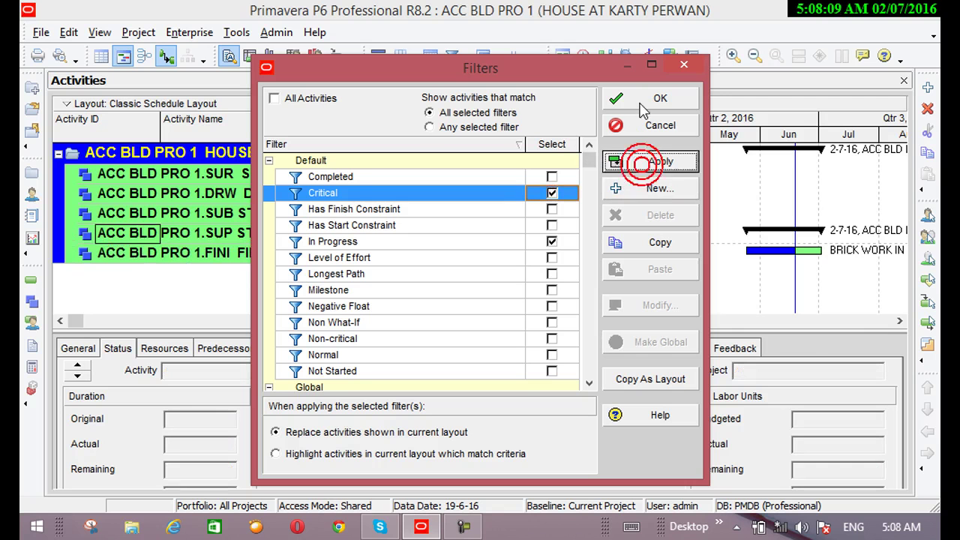
left_click(647, 105)
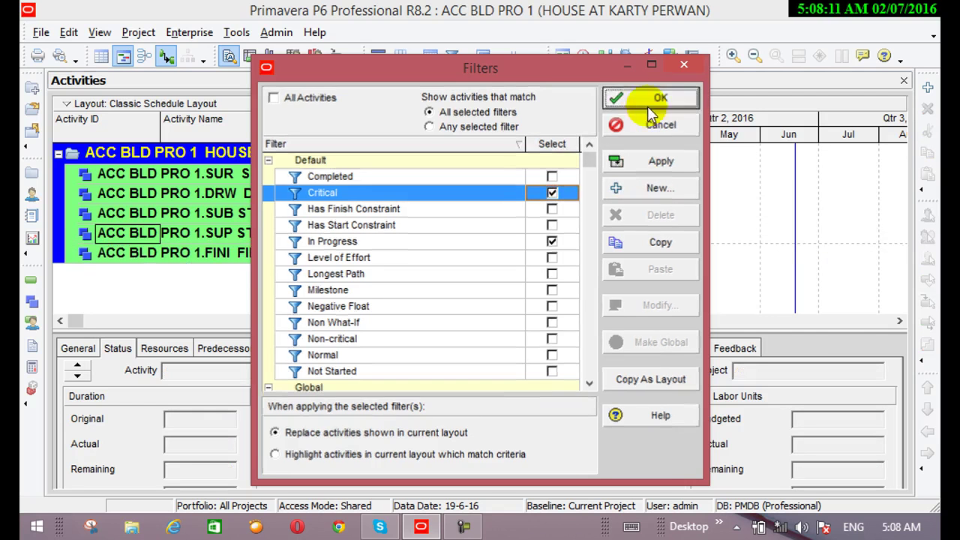
left_click(900, 320)
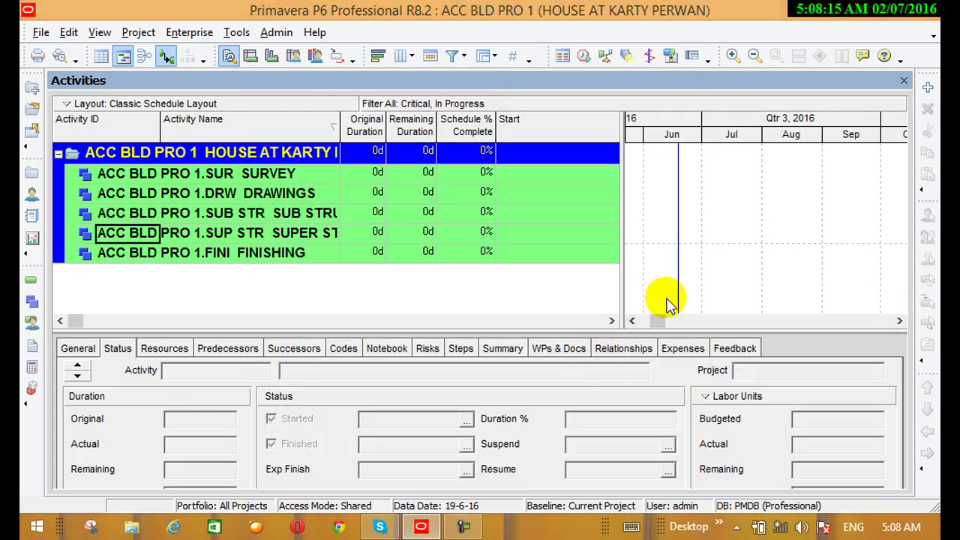
left_click(632, 320)
left_click(632, 320)
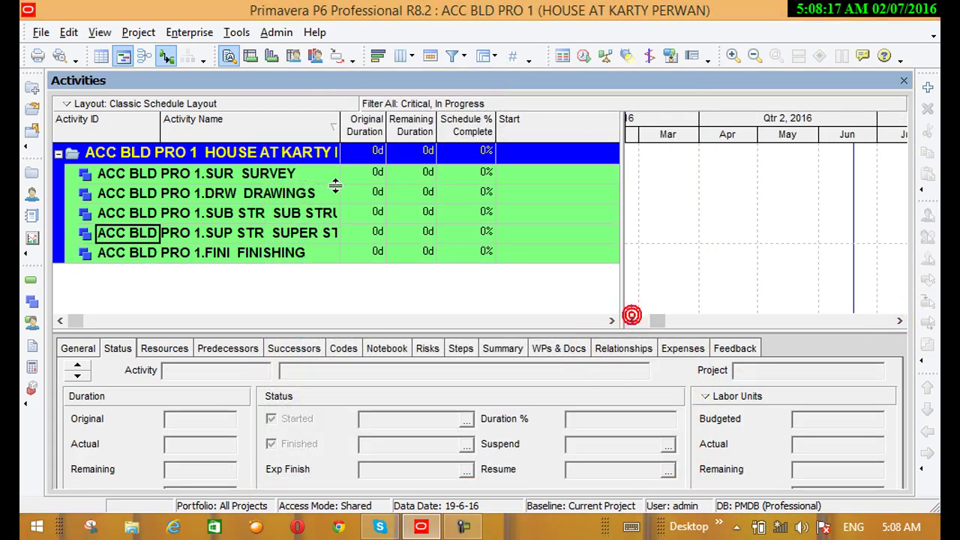
left_click(94, 34)
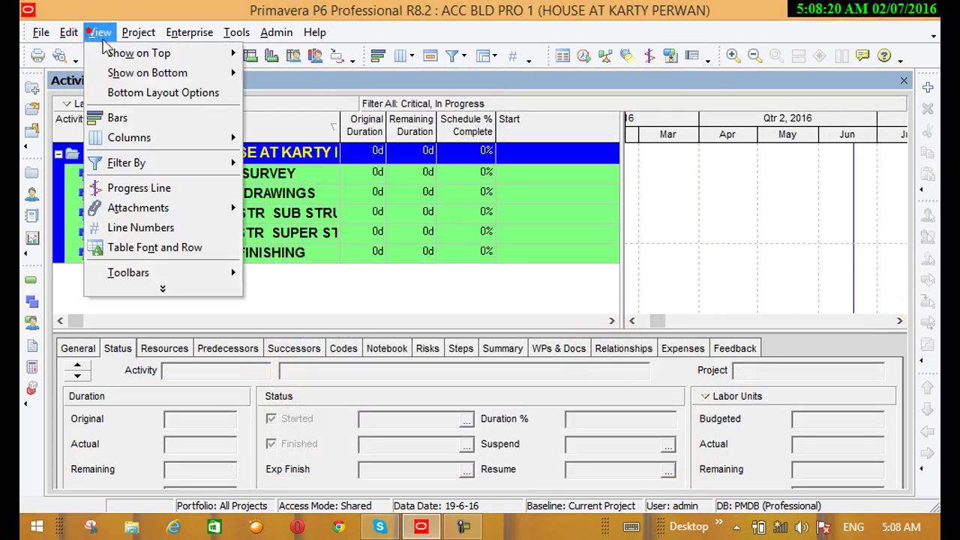
left_click(155, 123)
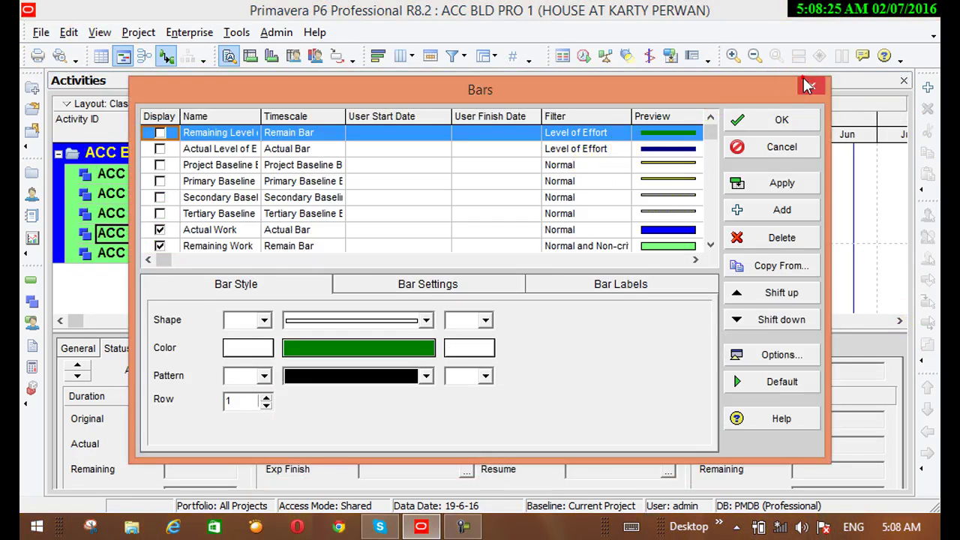
left_click(807, 84)
Replace the In Progress filter with Not Started, keeping Critical selected, and apply it to the activity layout
left_click(99, 33)
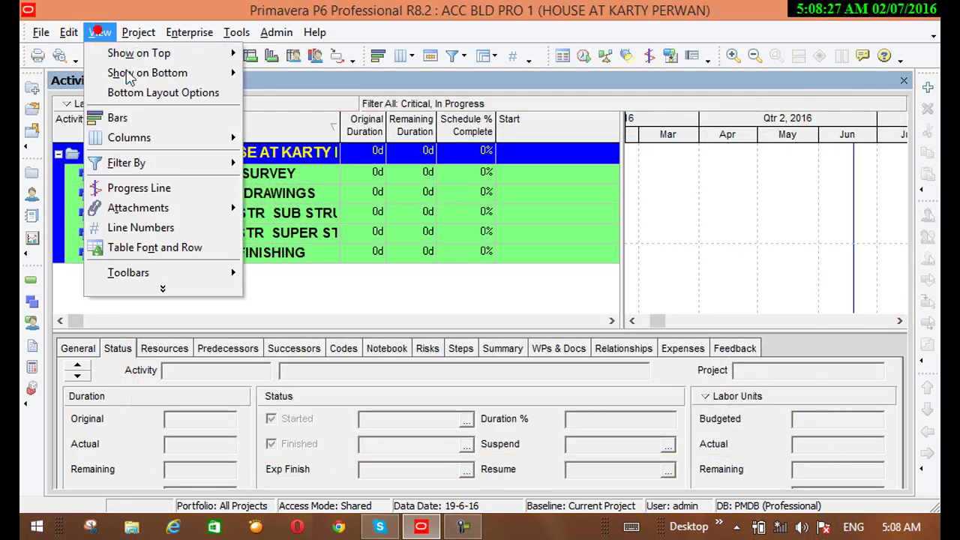
left_click(158, 163)
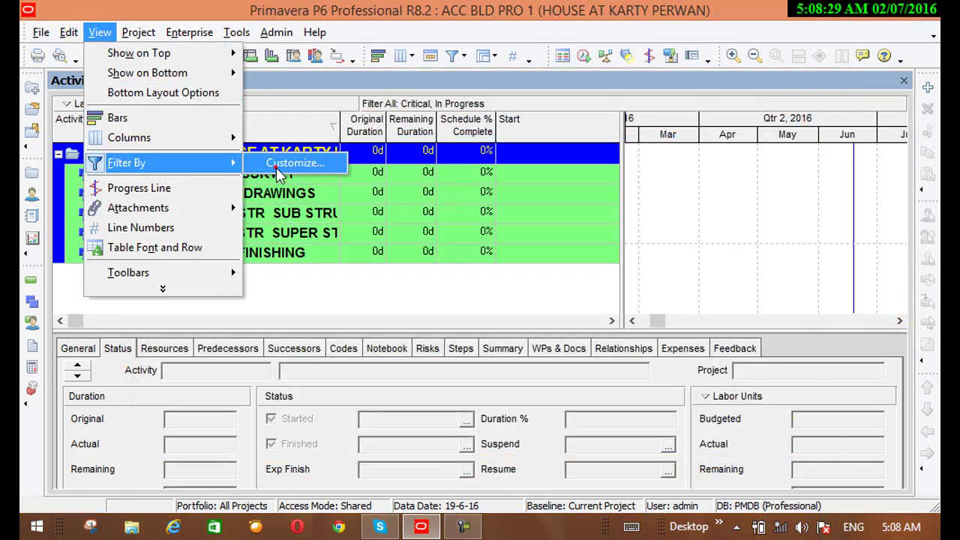
left_click(289, 163)
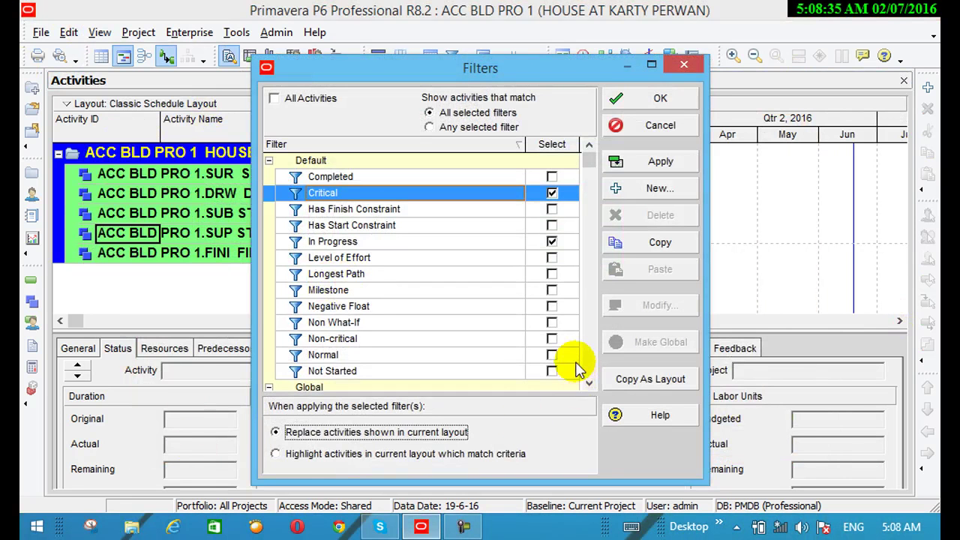
left_click(589, 384)
left_click(589, 383)
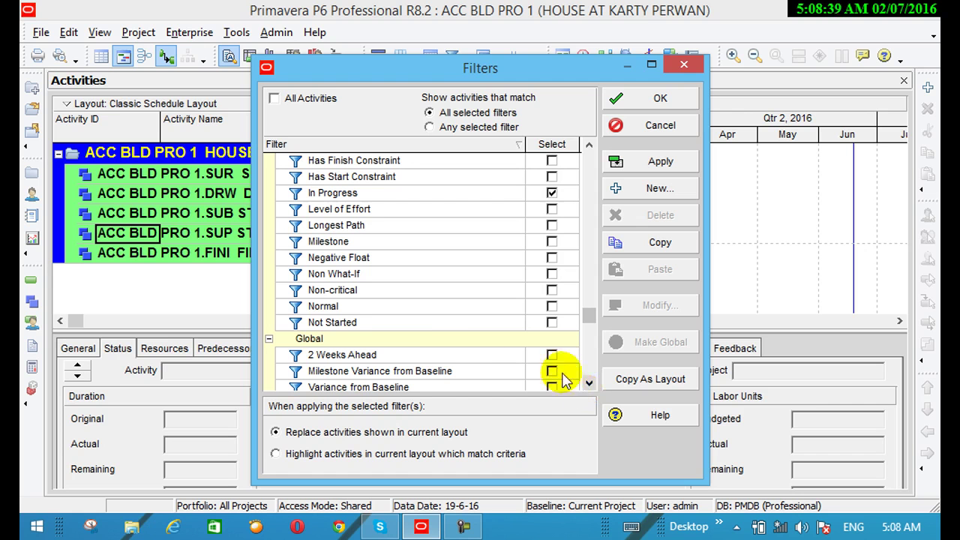
left_click(390, 324)
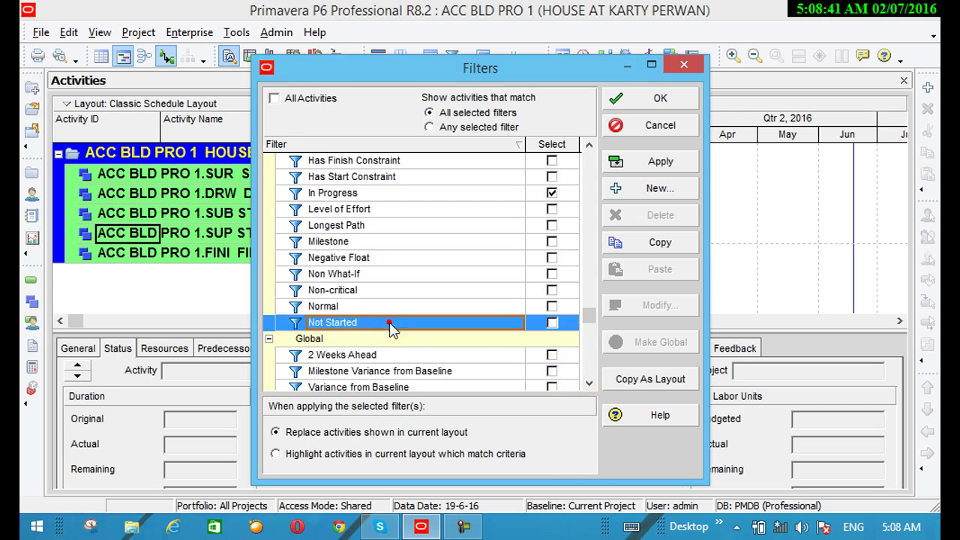
left_click(552, 322)
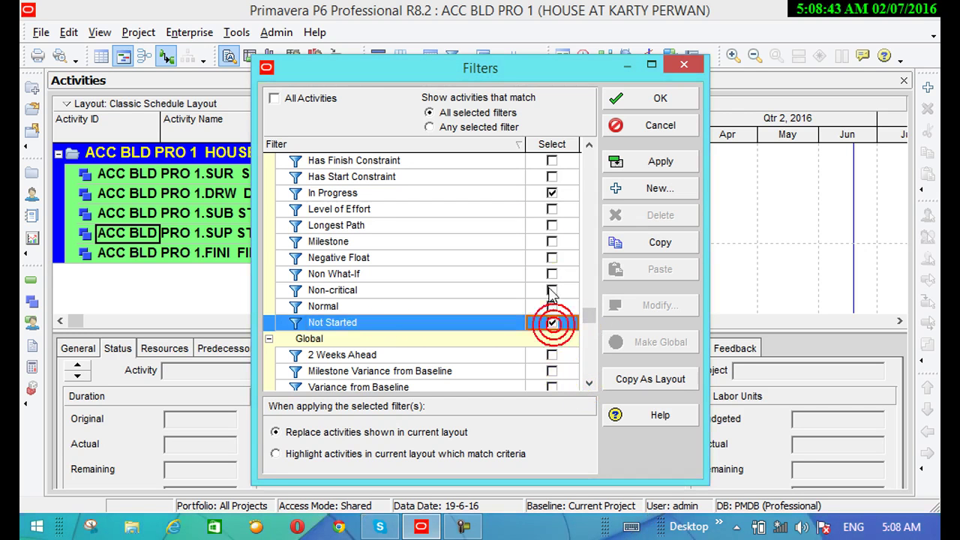
left_click(552, 192)
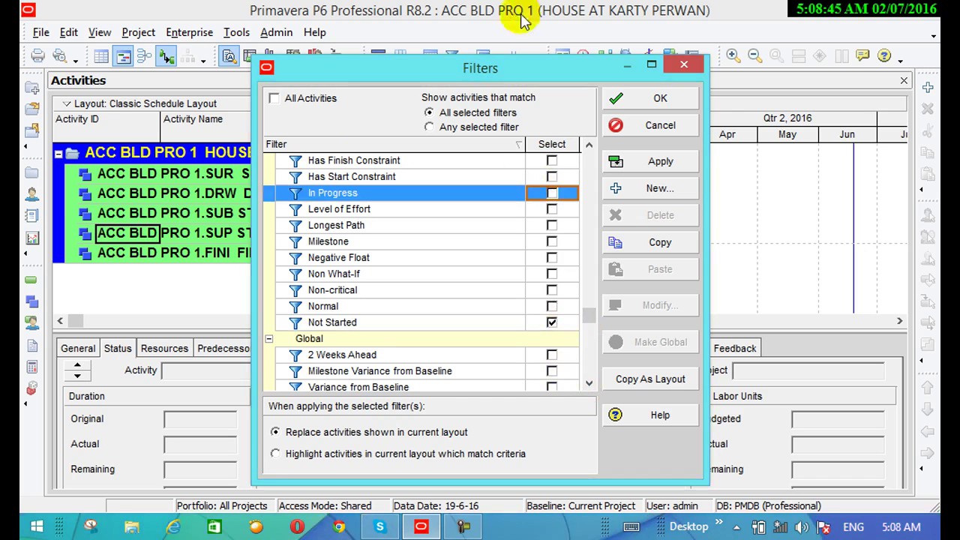
left_click(608, 160)
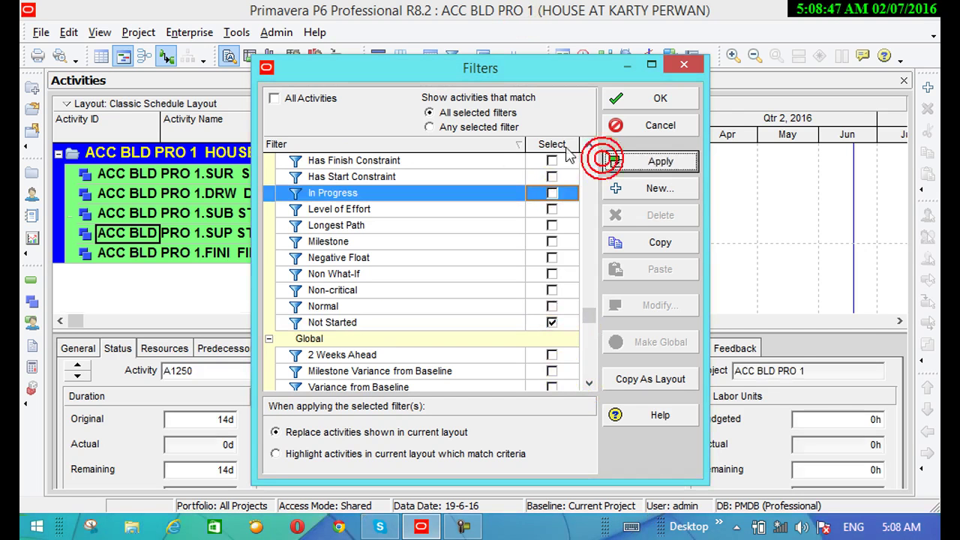
left_click(658, 93)
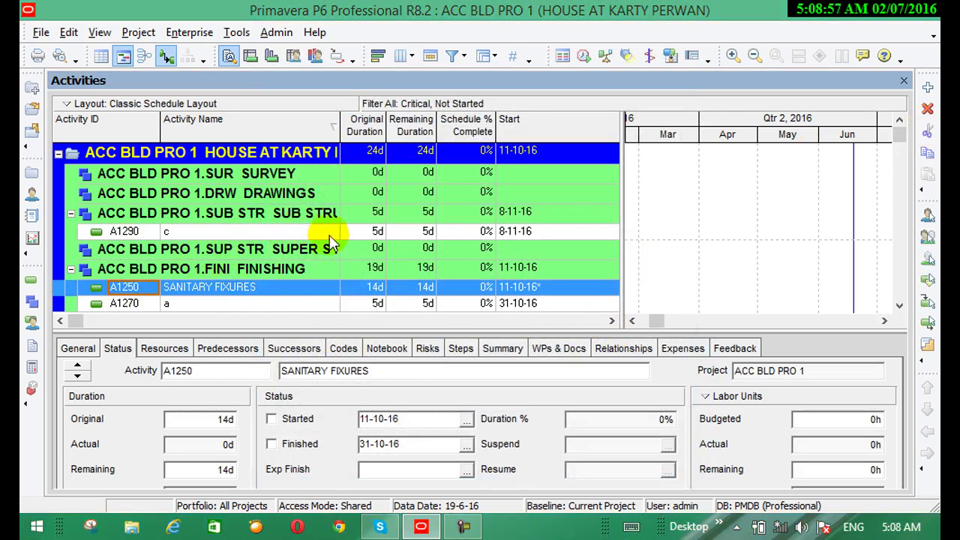
Clear the selected filters and show All Activities in the layout
left_click(102, 34)
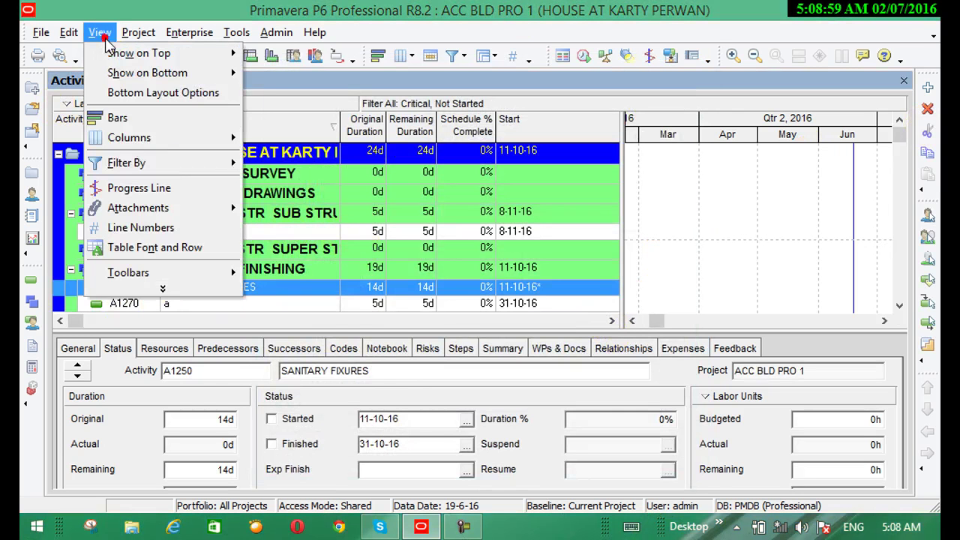
mouse_move(193, 171)
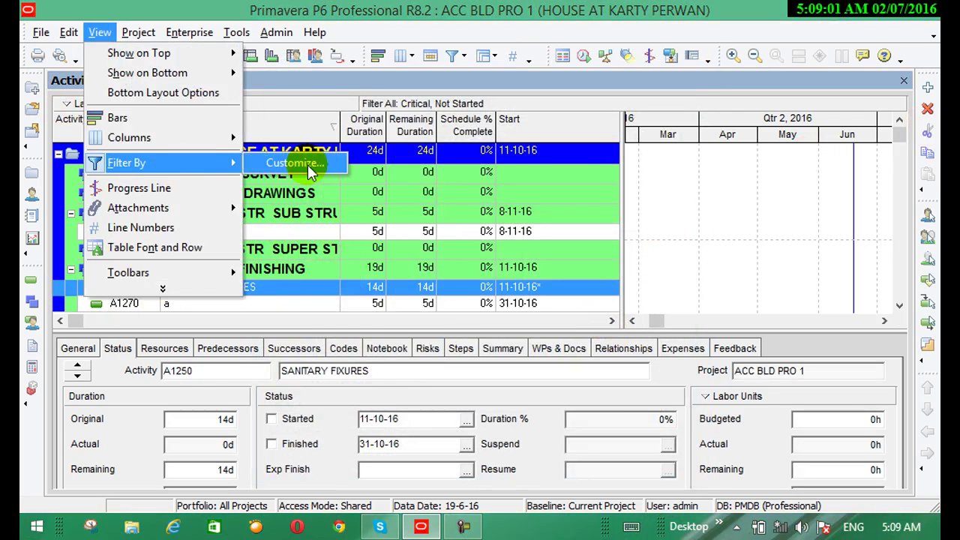
left_click(337, 165)
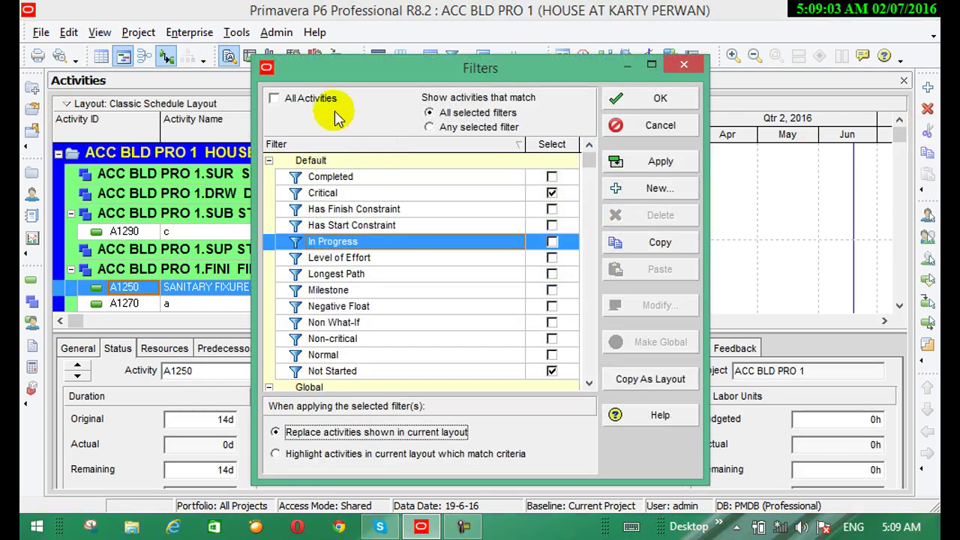
left_click(274, 102)
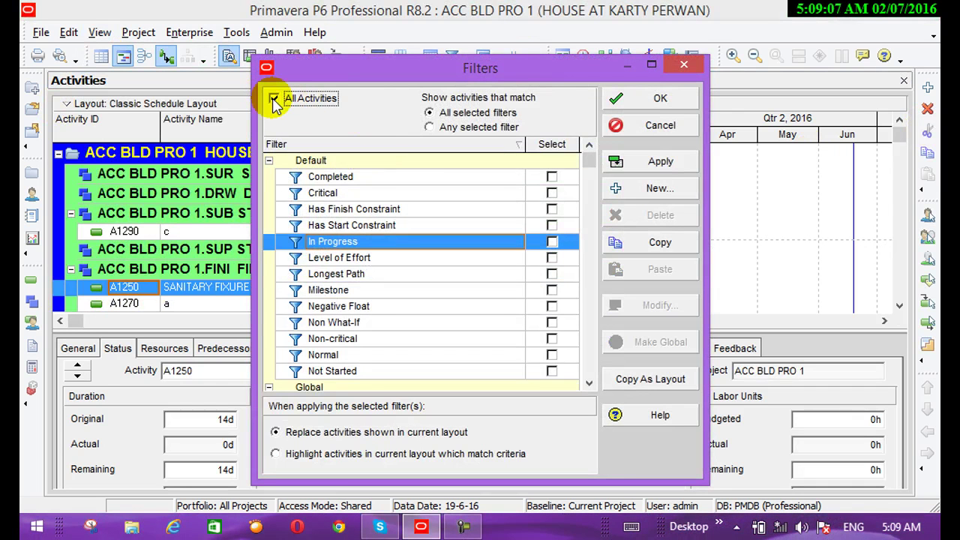
left_click(651, 159)
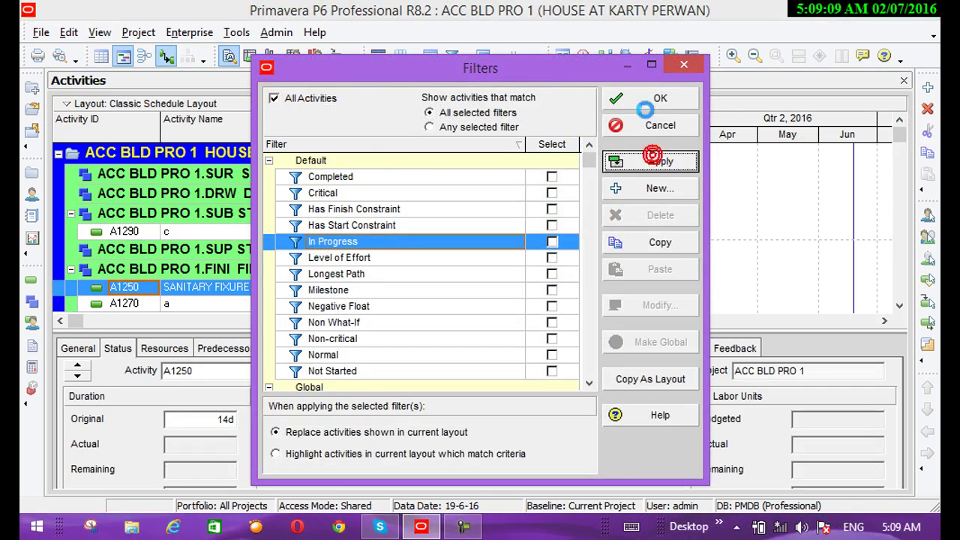
left_click(648, 100)
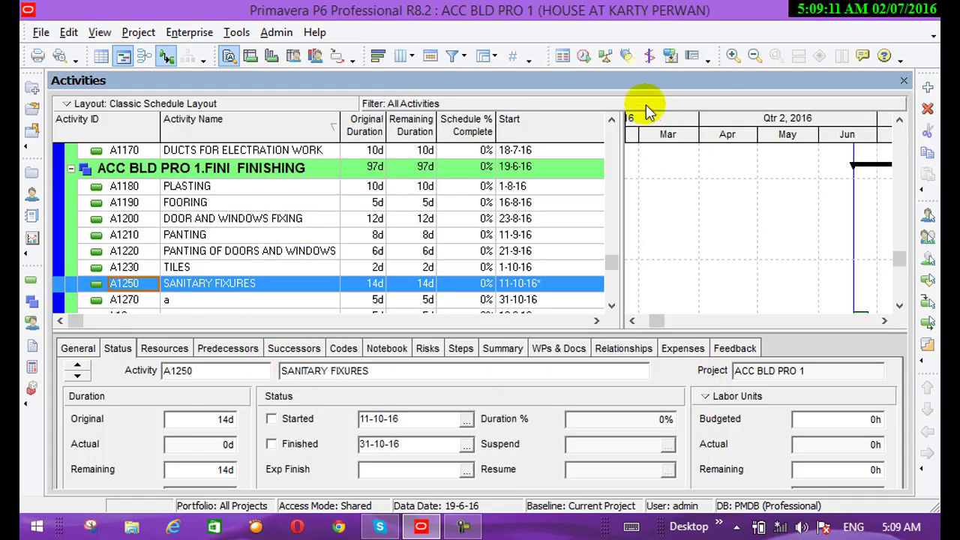
Display the progress line on the Gantt chart
left_click(39, 32)
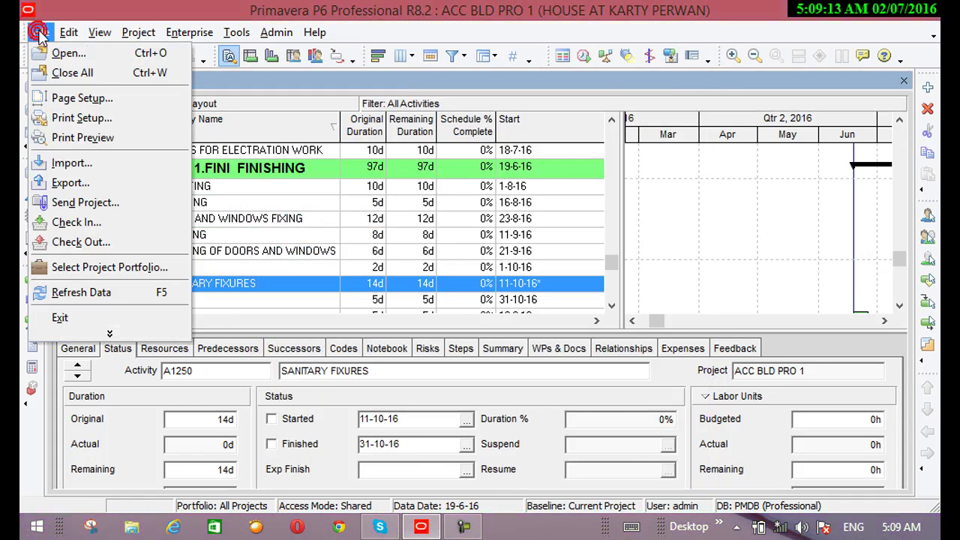
left_click(71, 33)
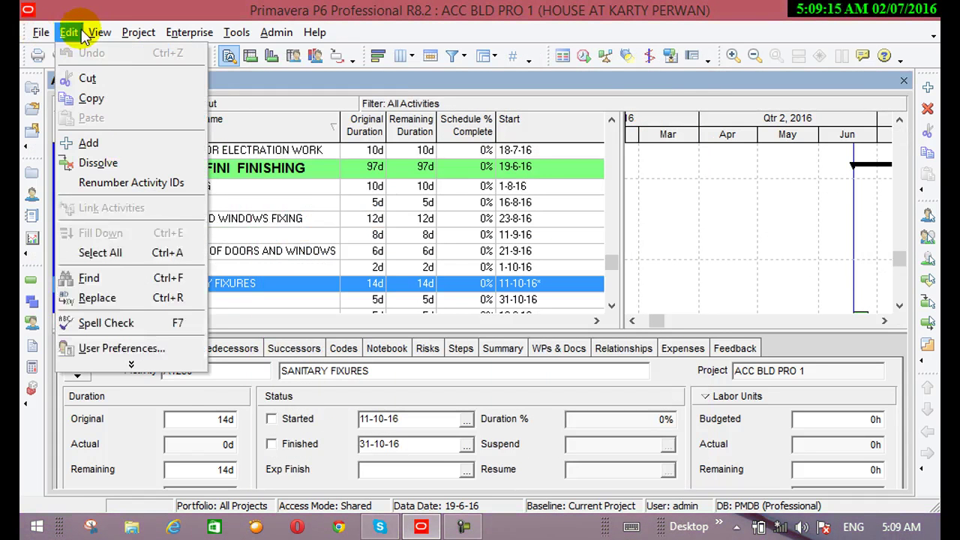
mouse_move(98, 33)
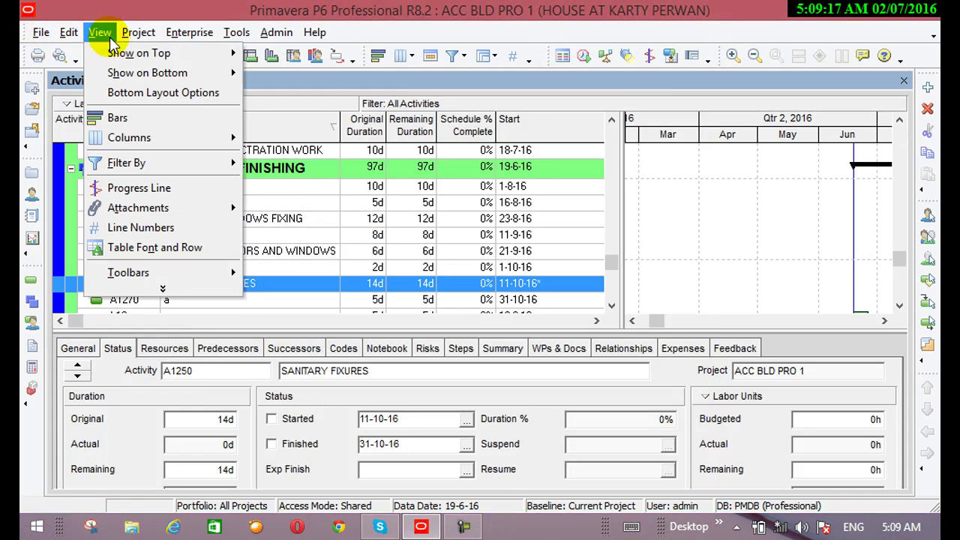
mouse_move(309, 34)
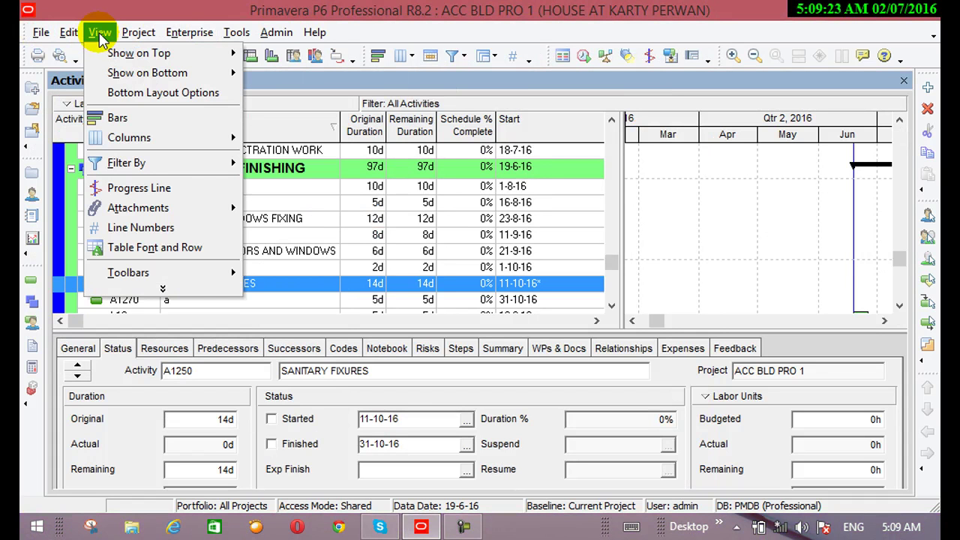
left_click(163, 193)
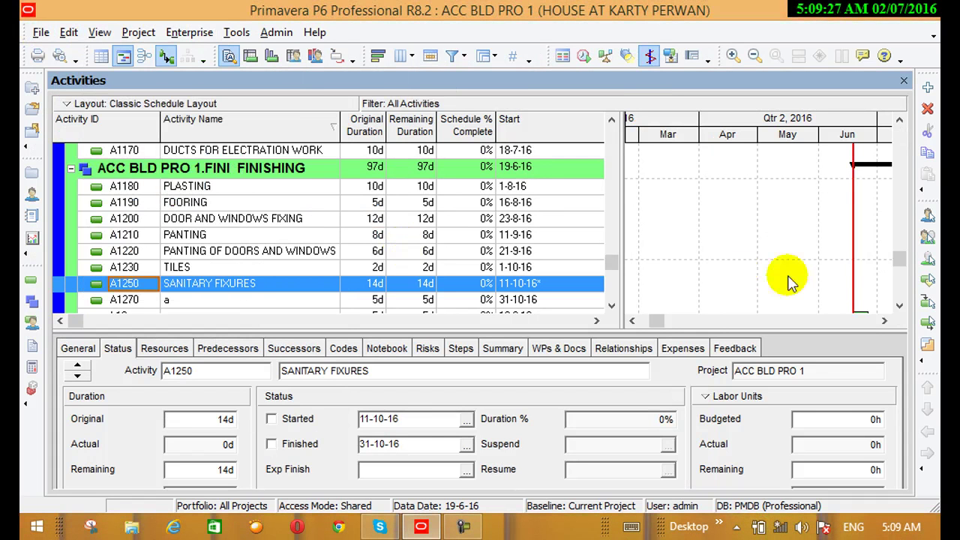
Select the PANTING activity and hide the progress line on the Gantt chart
left_click(852, 241)
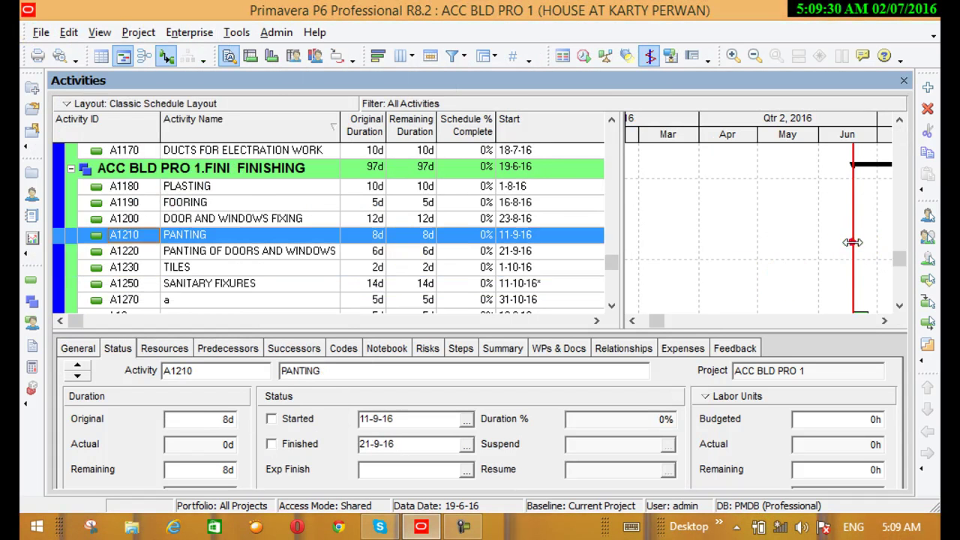
left_click(105, 34)
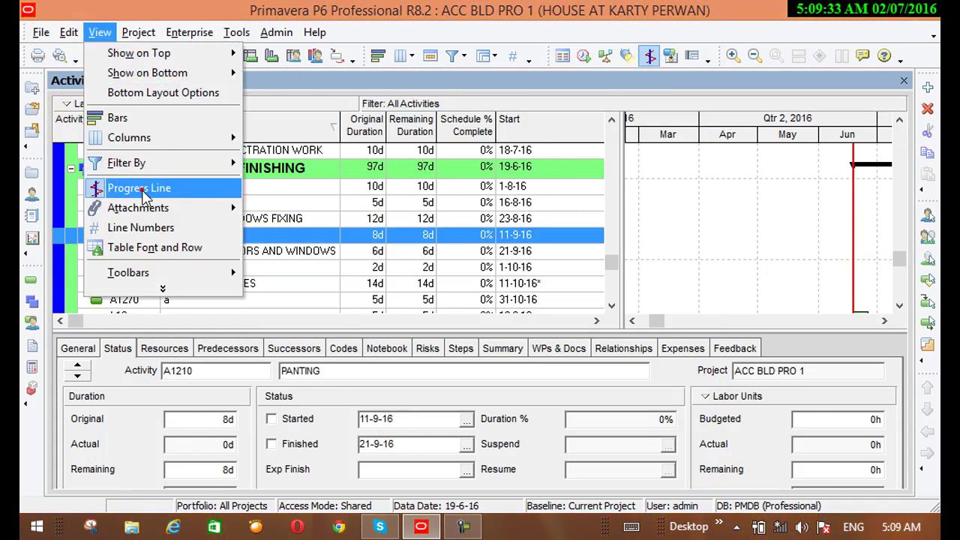
left_click(131, 188)
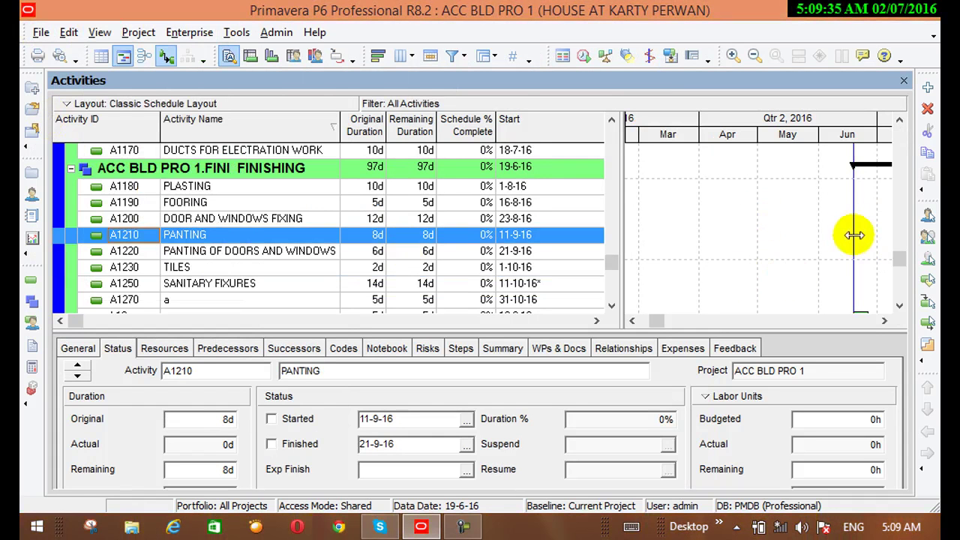
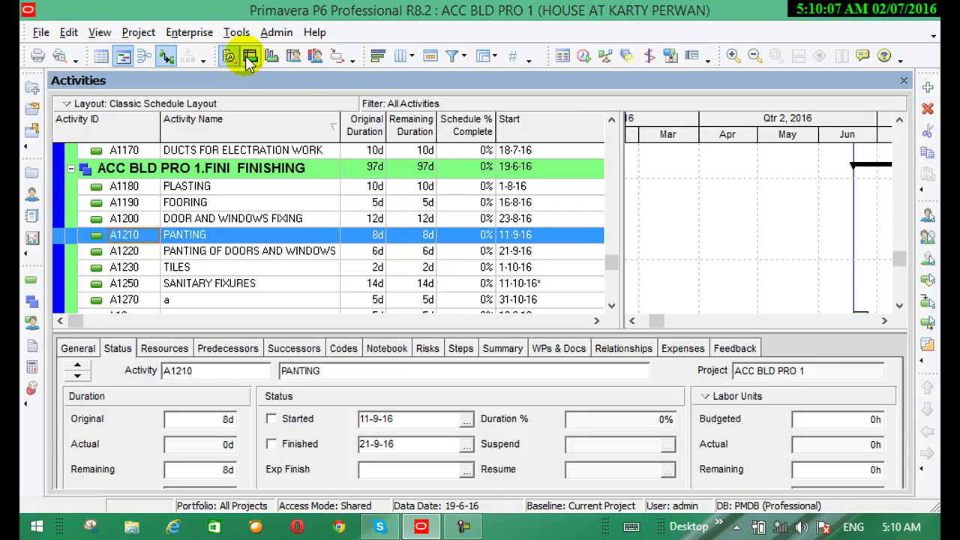
Turn on the Progress Spotlight and view the highlighted period on the Gantt chart
left_click(100, 33)
mouse_move(160, 288)
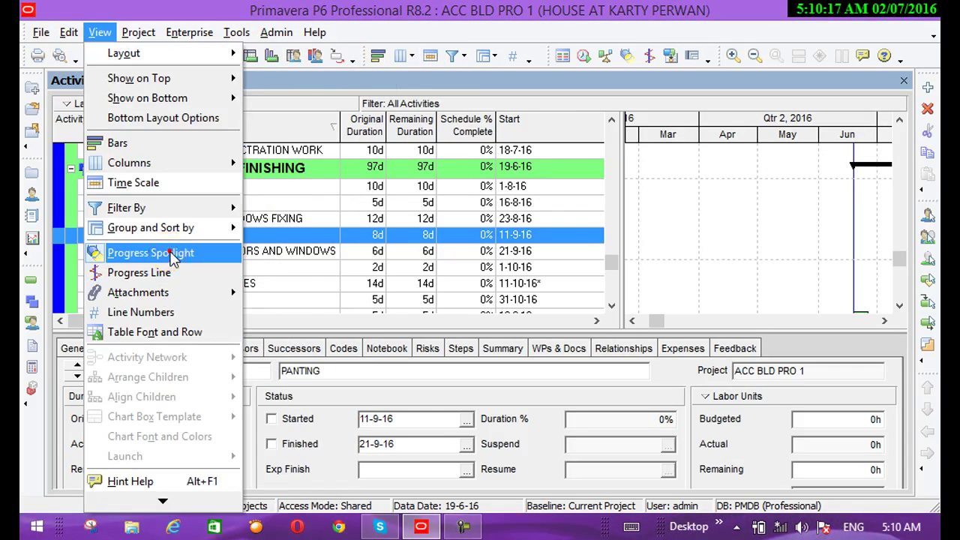
left_click(171, 255)
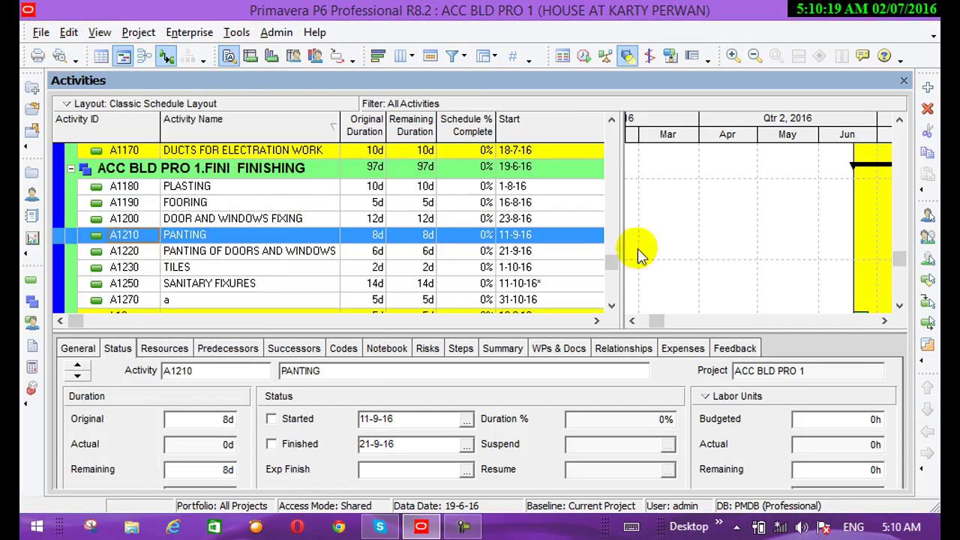
left_click(885, 321)
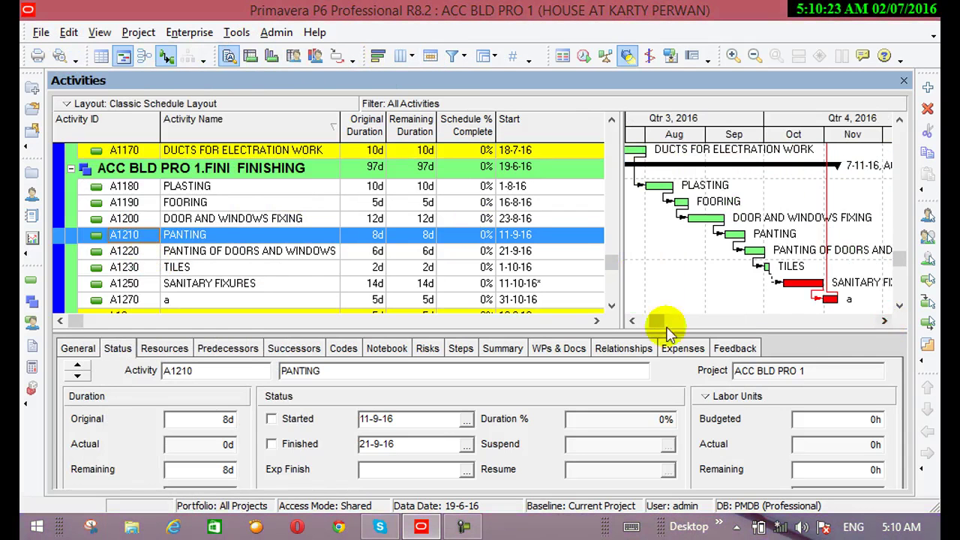
left_click(631, 321)
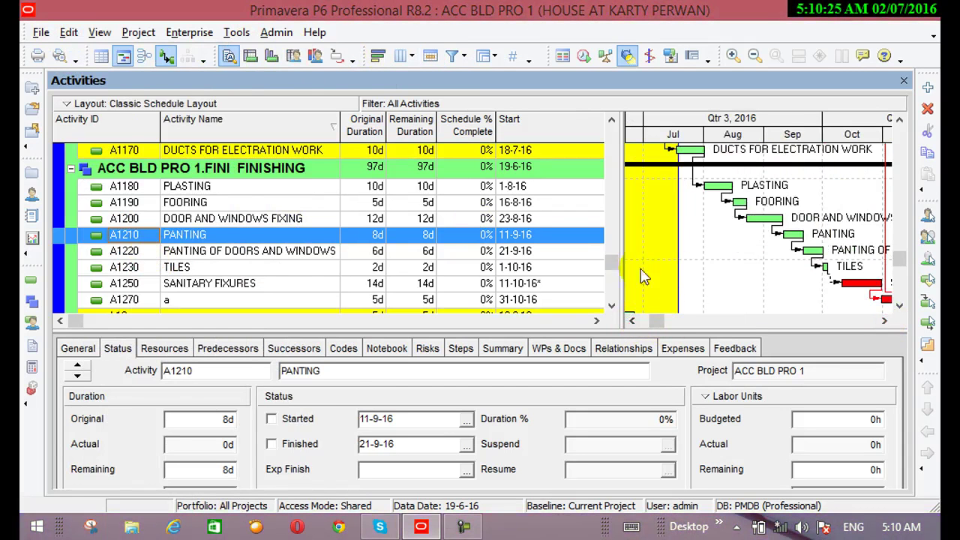
Turn off the Progress Spotlight and return to the June data date line on the Gantt chart
left_click(100, 33)
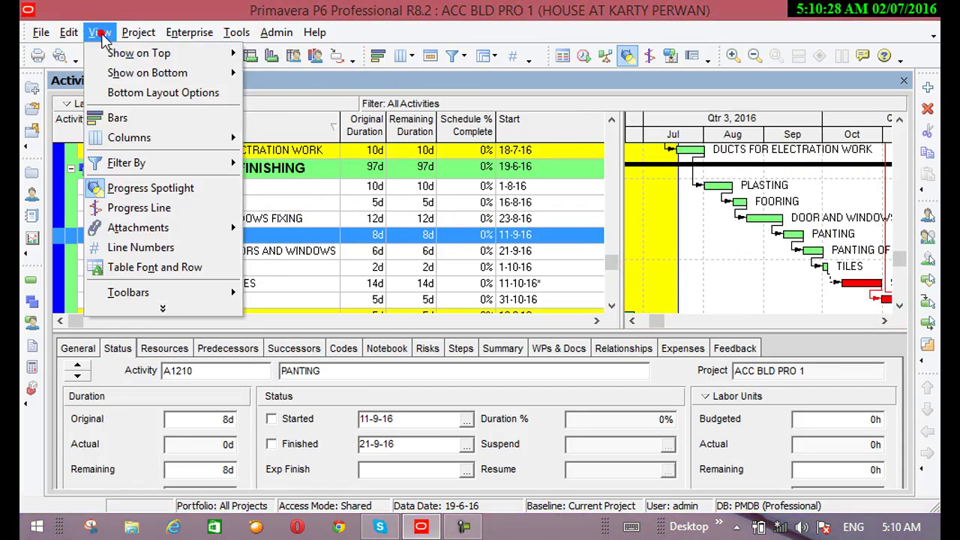
left_click(140, 189)
left_click(634, 321)
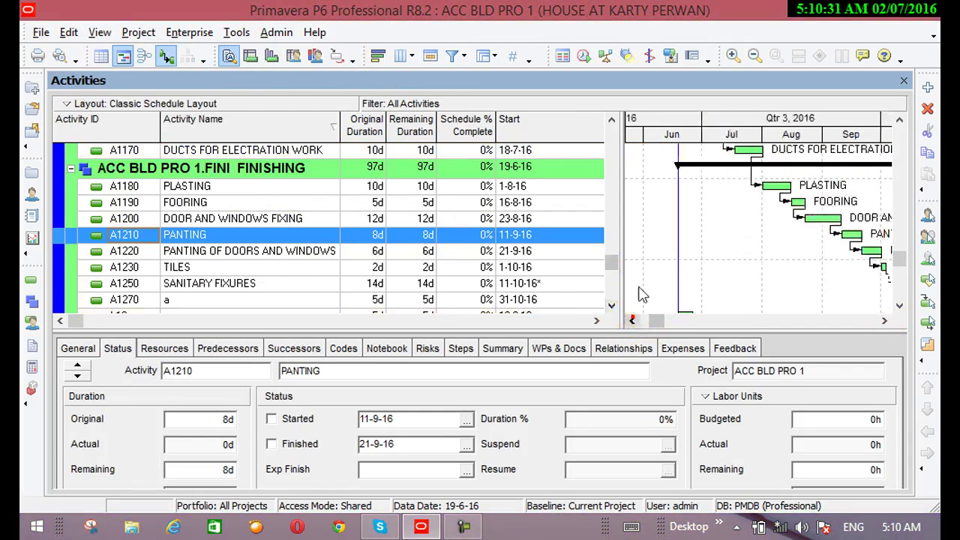
Examine the vertical blue and red lines on the Gantt chart relative to the FINISHING activity bars
left_click(681, 263)
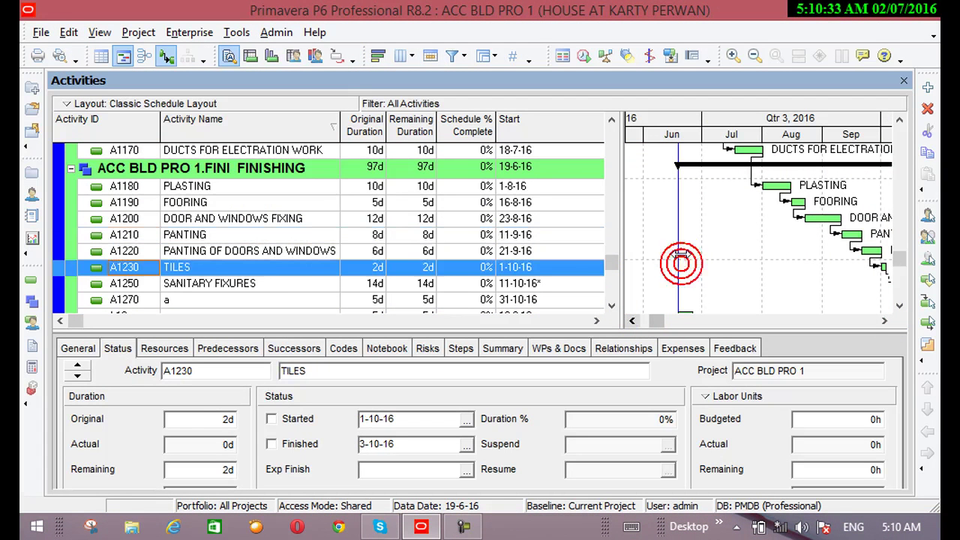
left_click(681, 251)
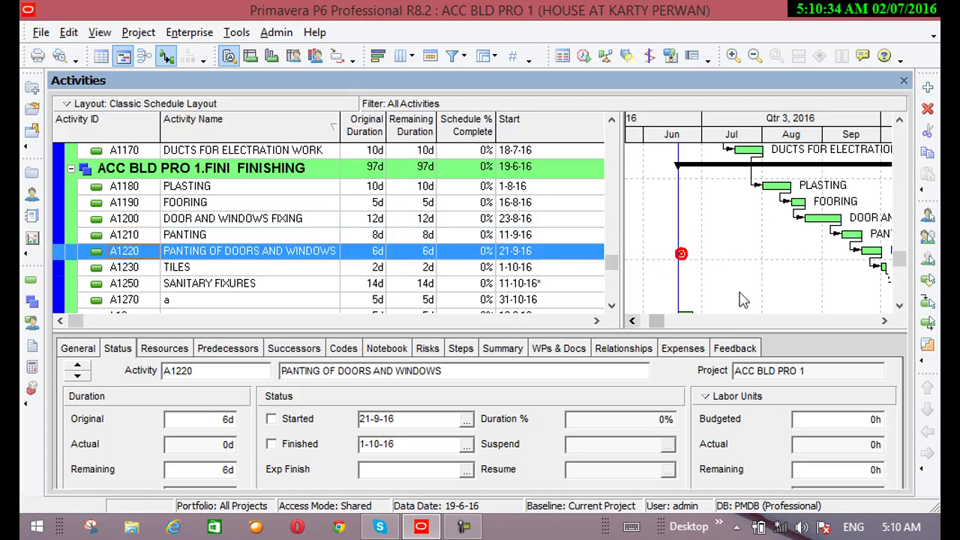
left_click(886, 321)
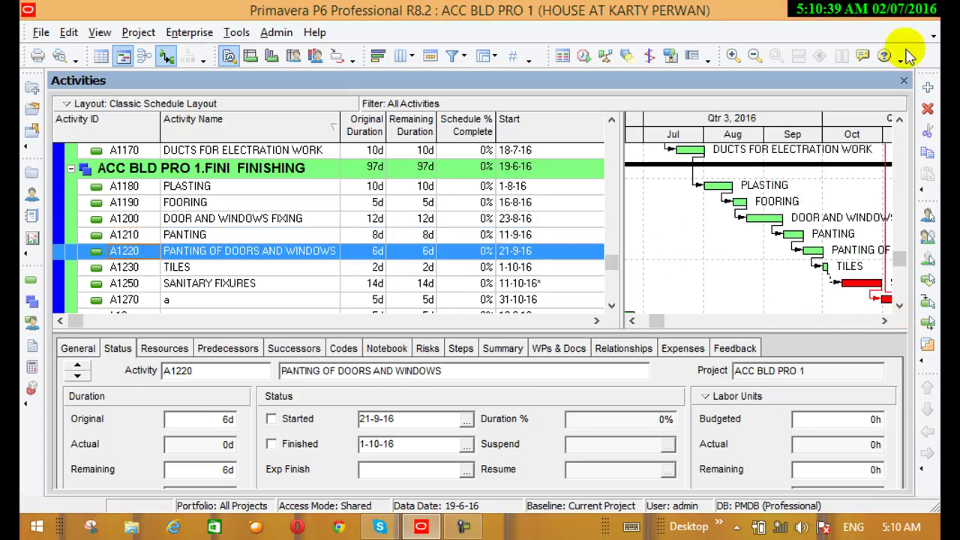
left_click(900, 120)
left_click(900, 120)
left_click(901, 120)
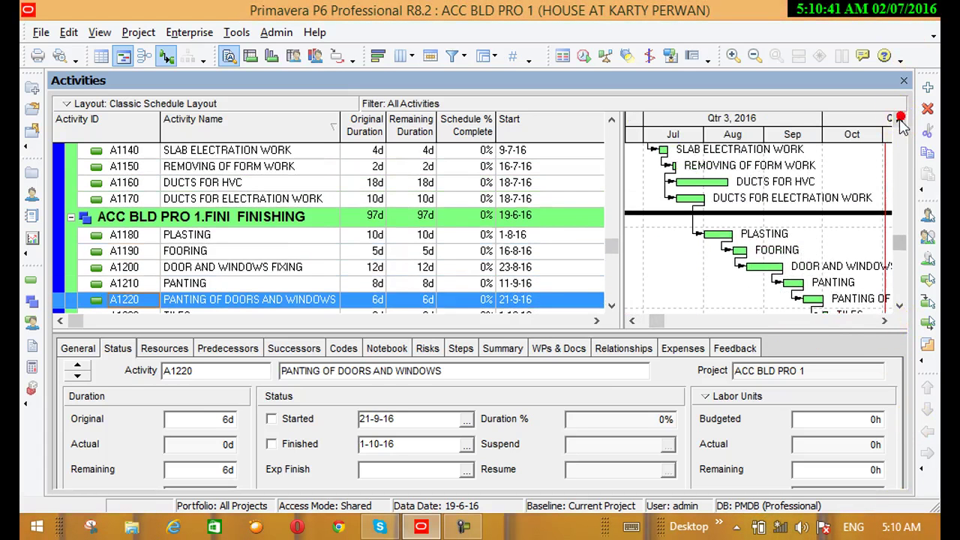
left_click(886, 321)
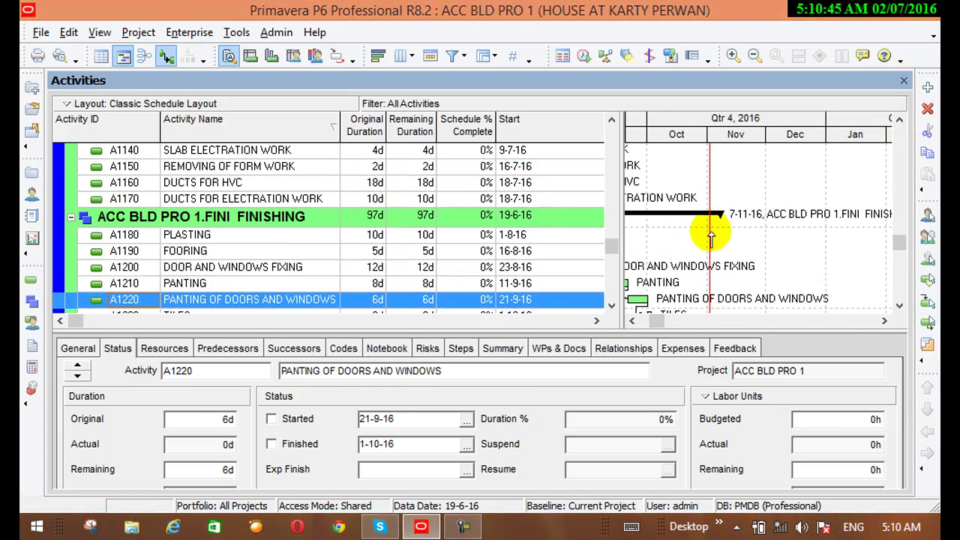
left_click(711, 237)
left_click(633, 311)
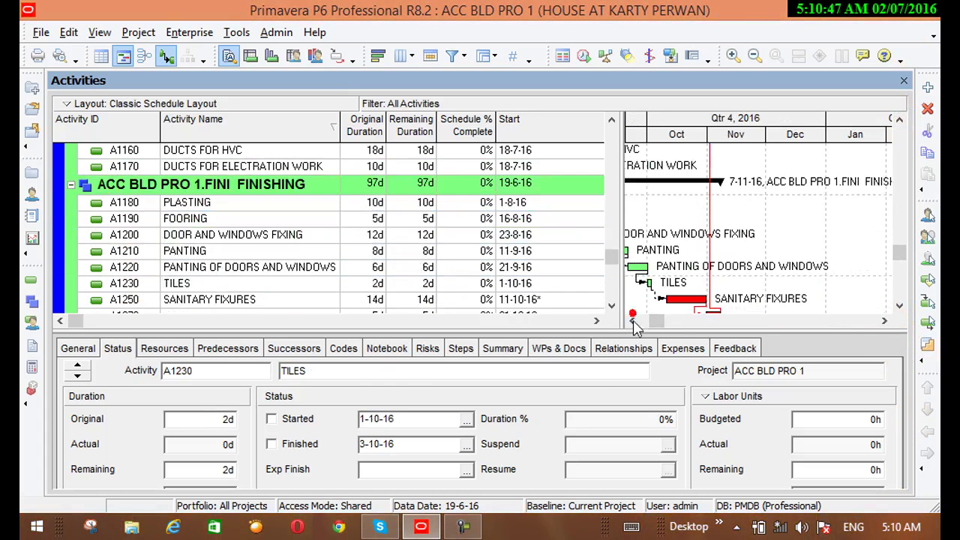
left_click(633, 321)
left_click(633, 321)
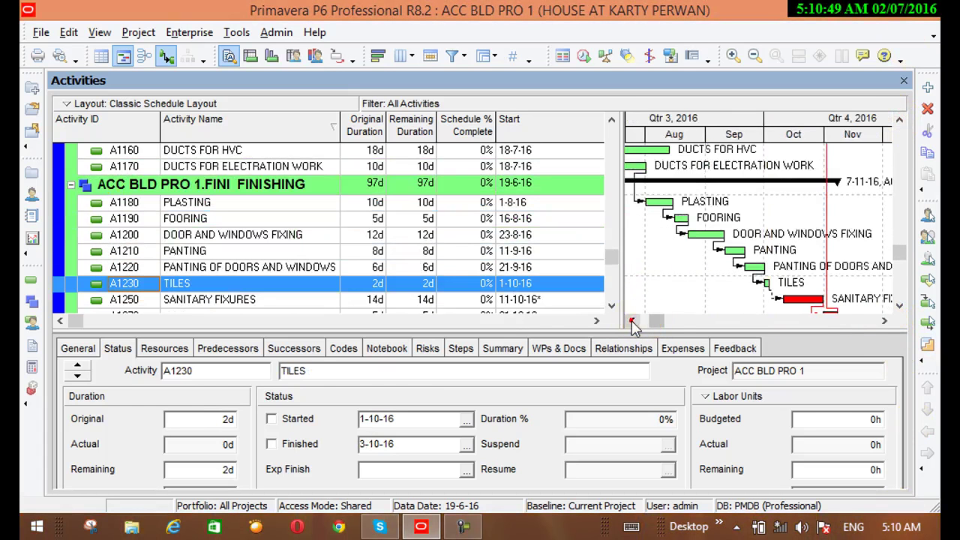
left_click(632, 321)
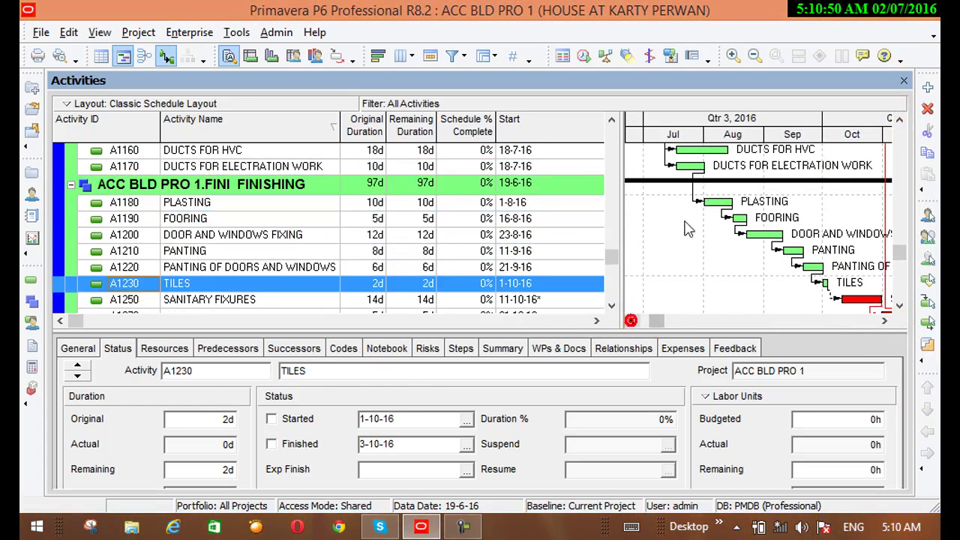
left_click(672, 151)
left_click(684, 166)
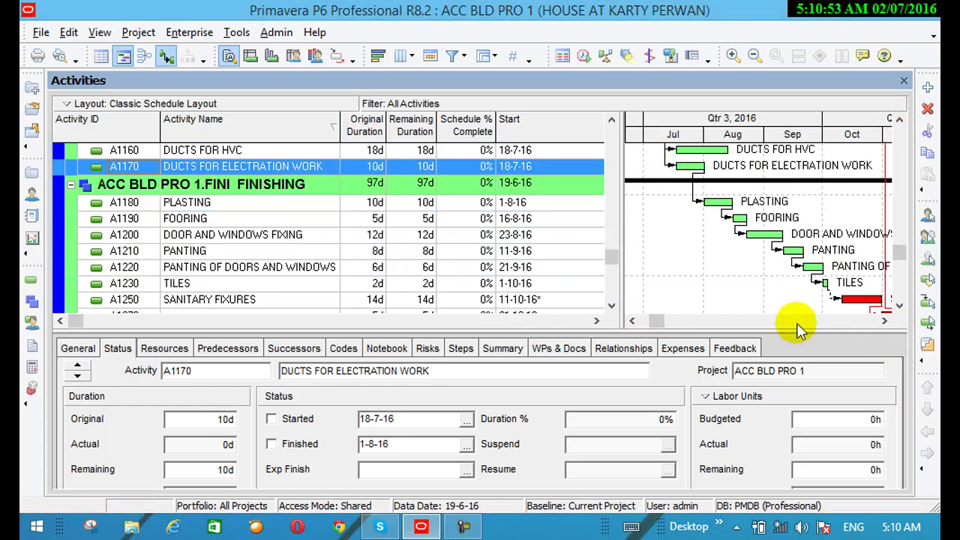
Trace the red relationship line on the Gantt chart between activity c in the sub structure and activity a in FINISHING
left_click(884, 321)
left_click(898, 165)
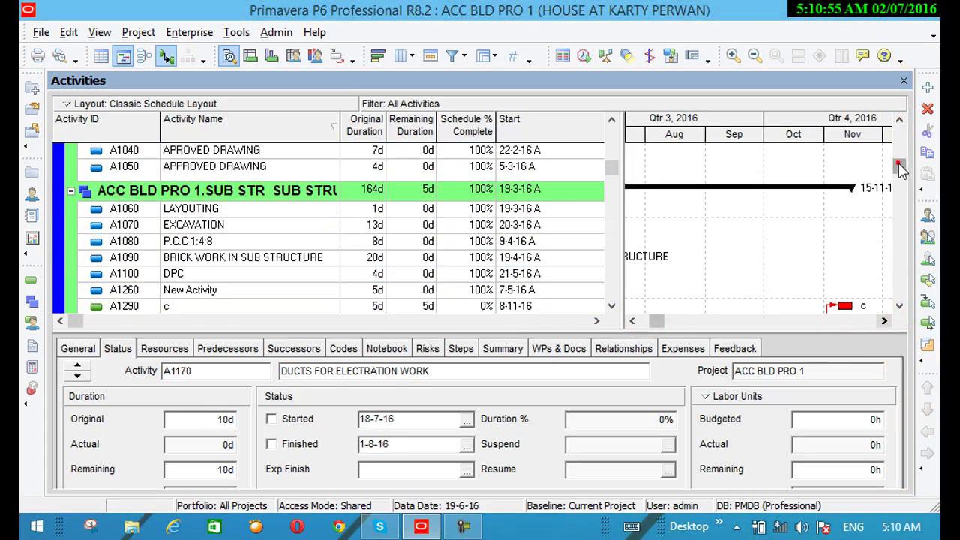
left_click(899, 306)
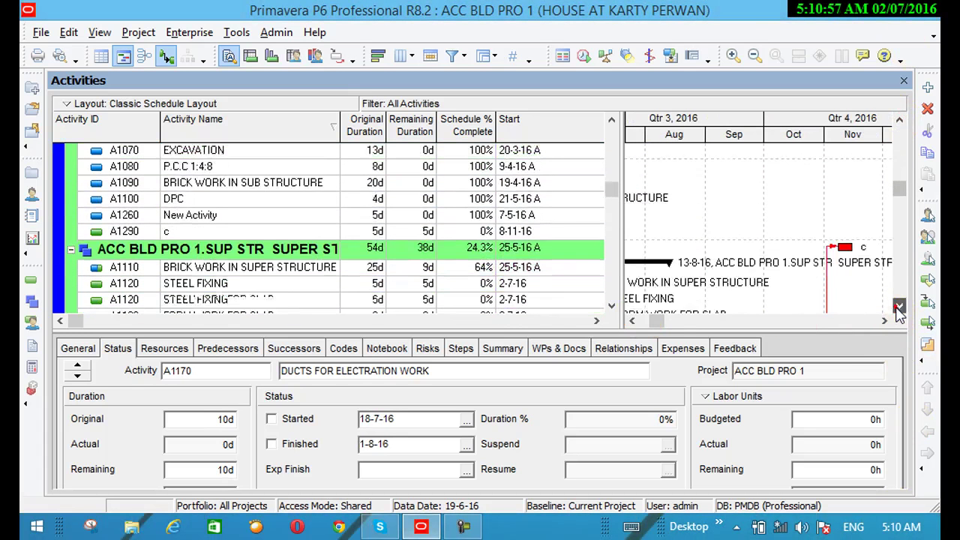
left_click(899, 308)
scroll(898, 314, "down", 8)
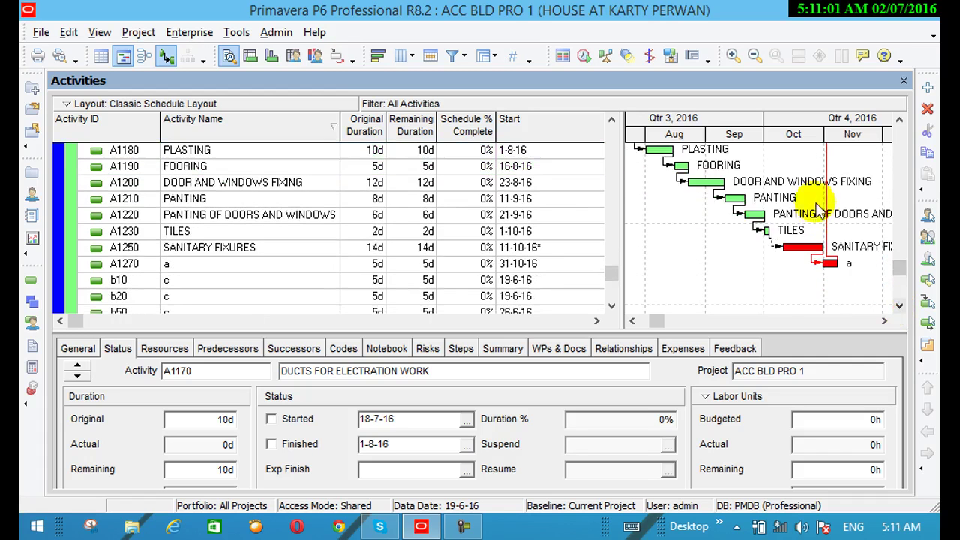
Display the progress line on the Gantt chart and check it against the super structure activities, including FORM WORK FOR SLAB and STEEL FIXING
left_click(633, 322)
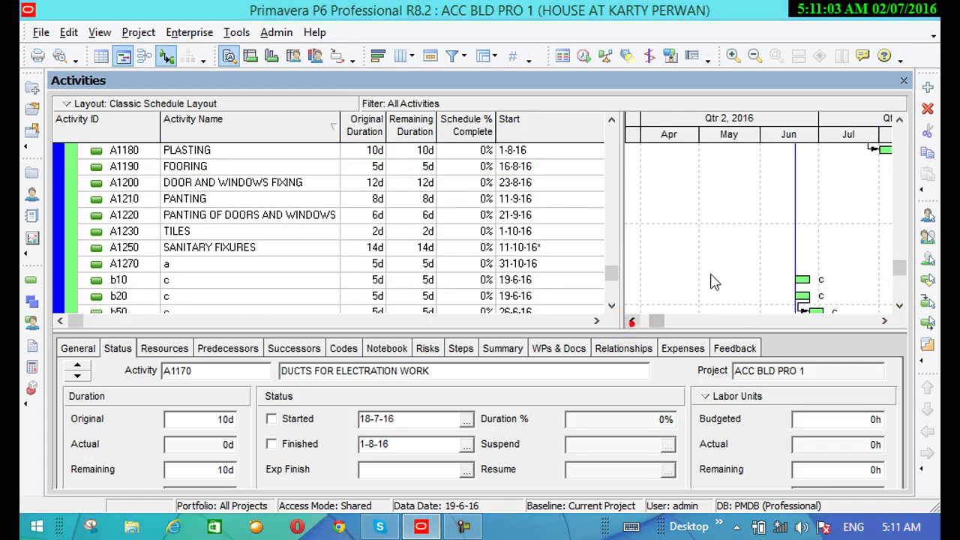
scroll(898, 120, "up", 9)
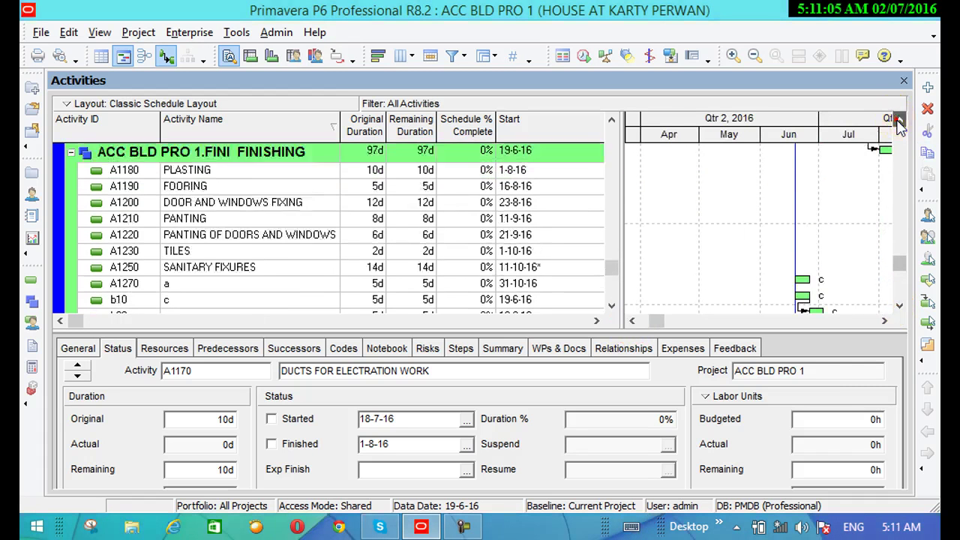
scroll(898, 123, "up", 4)
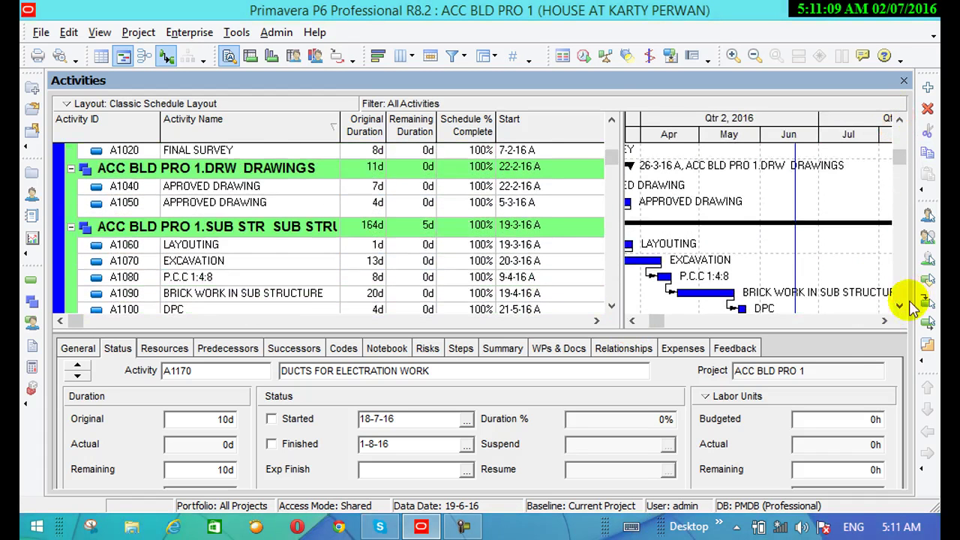
scroll(900, 304, "down", 3)
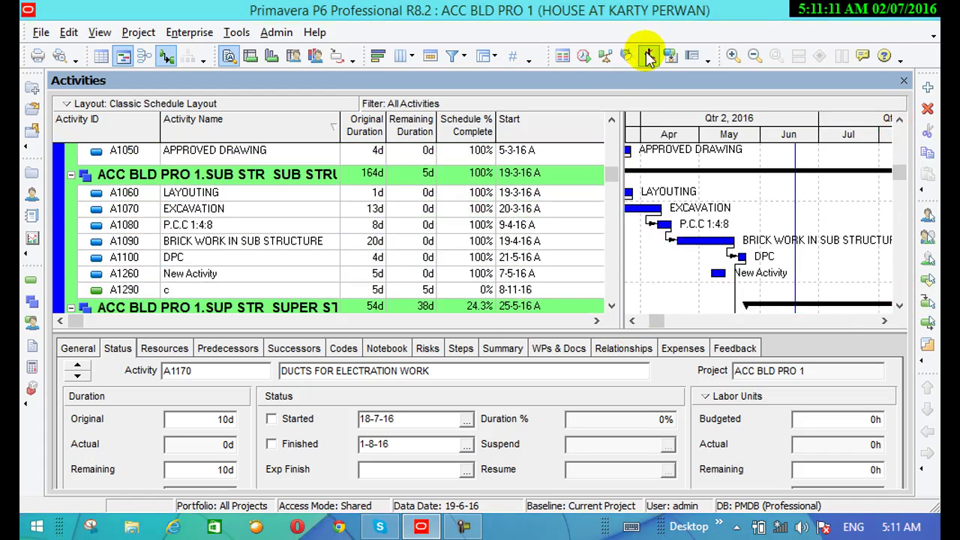
scroll(900, 308, "down", 6)
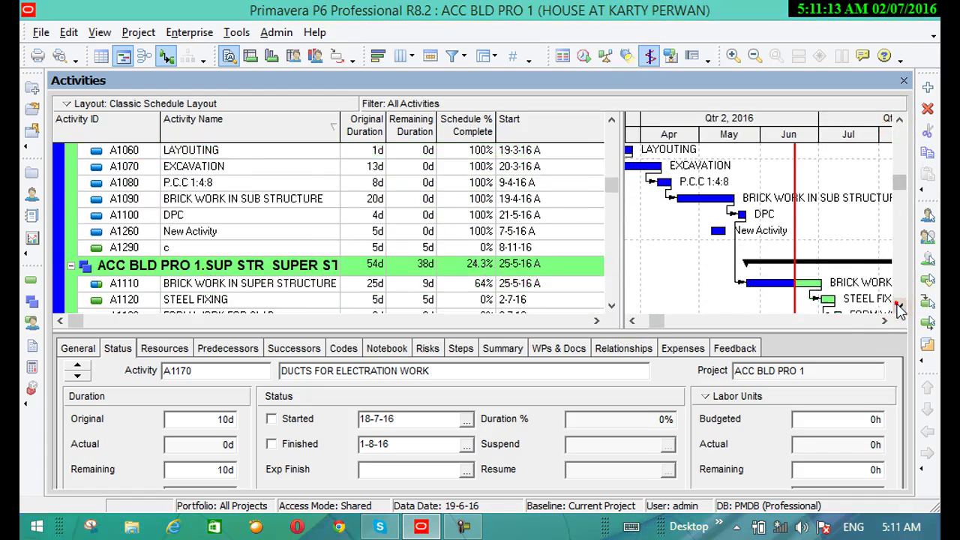
left_click(797, 249)
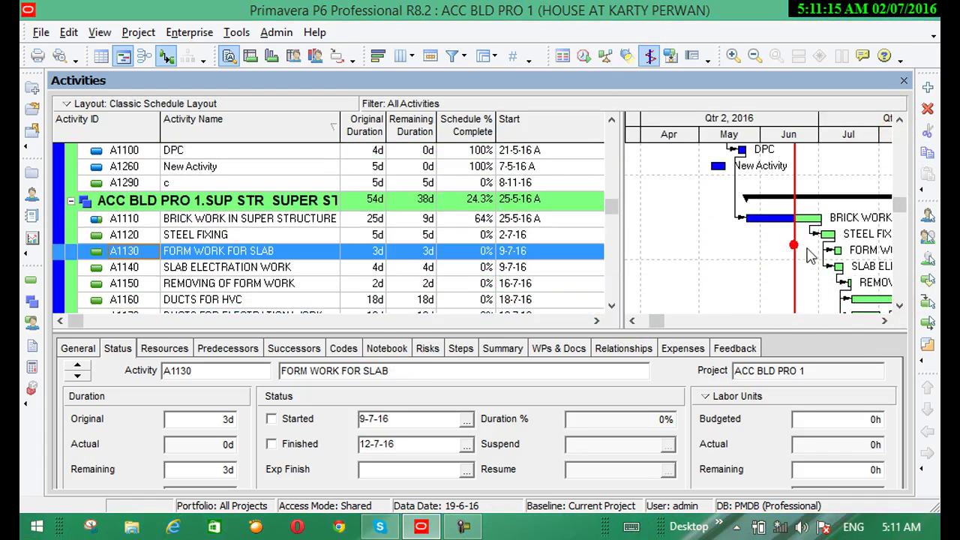
left_click(799, 235)
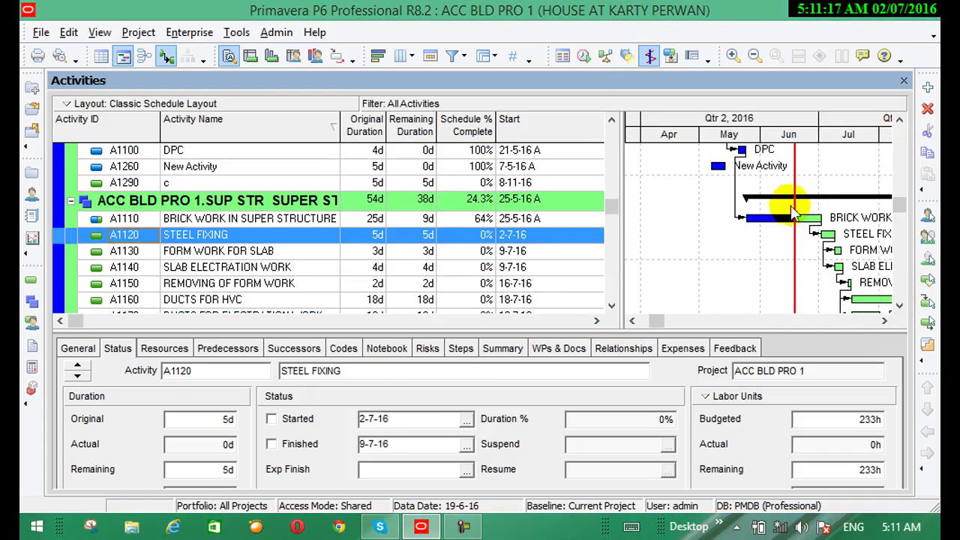
Shift the remaining bar of BRICK WORK IN SUPER STRUCTURE to finish on 13-7-16 and turn on the Progress Spotlight
left_click(797, 217)
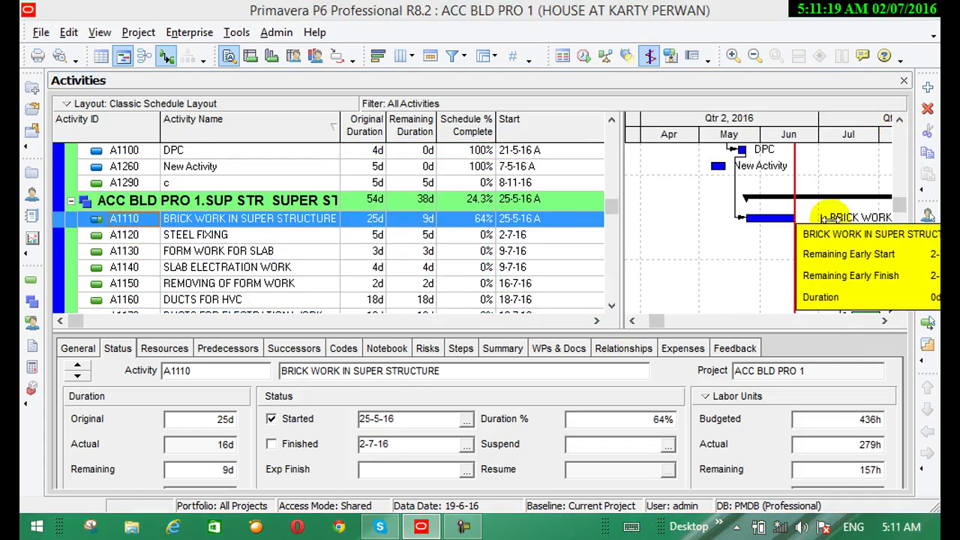
left_click_drag(825, 218, 821, 215)
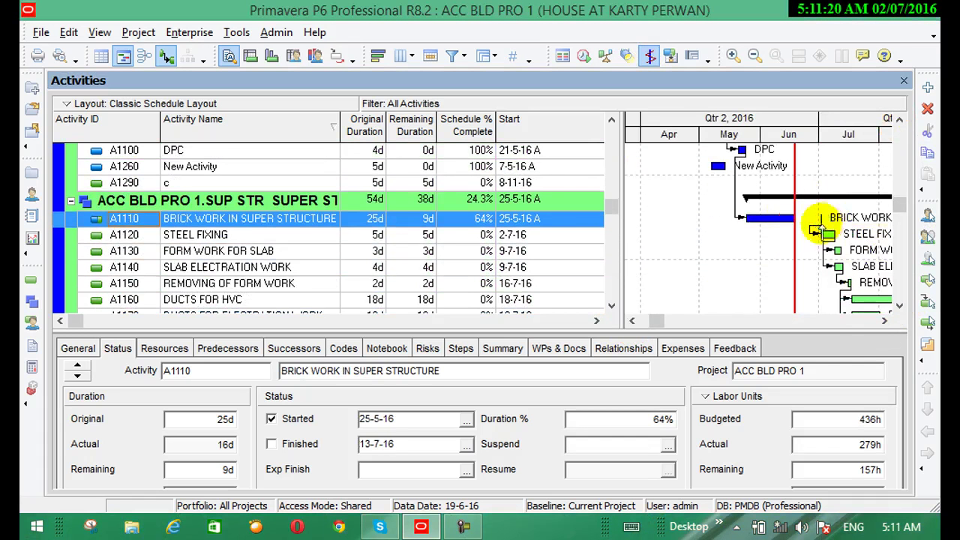
left_click(790, 253)
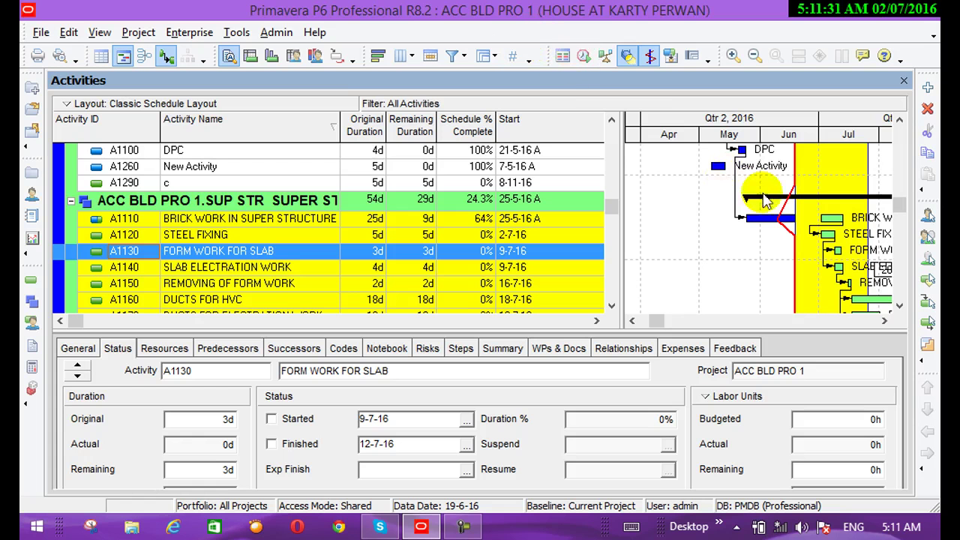
left_click(239, 32)
left_click(272, 32)
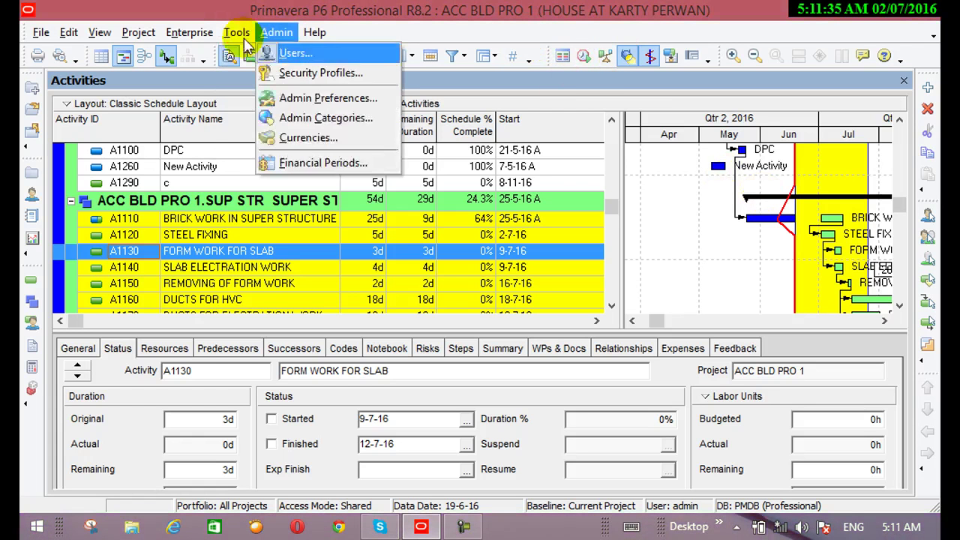
mouse_move(238, 34)
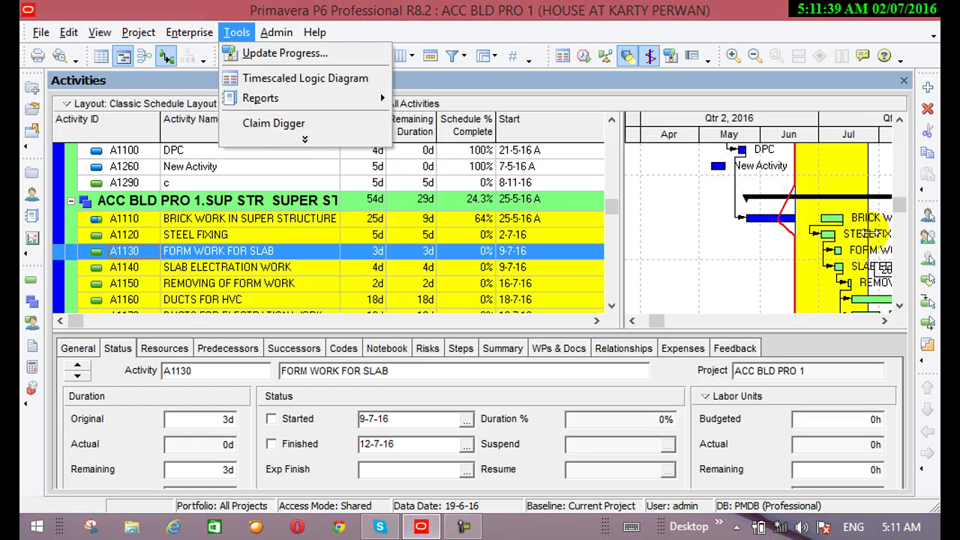
left_click(712, 276)
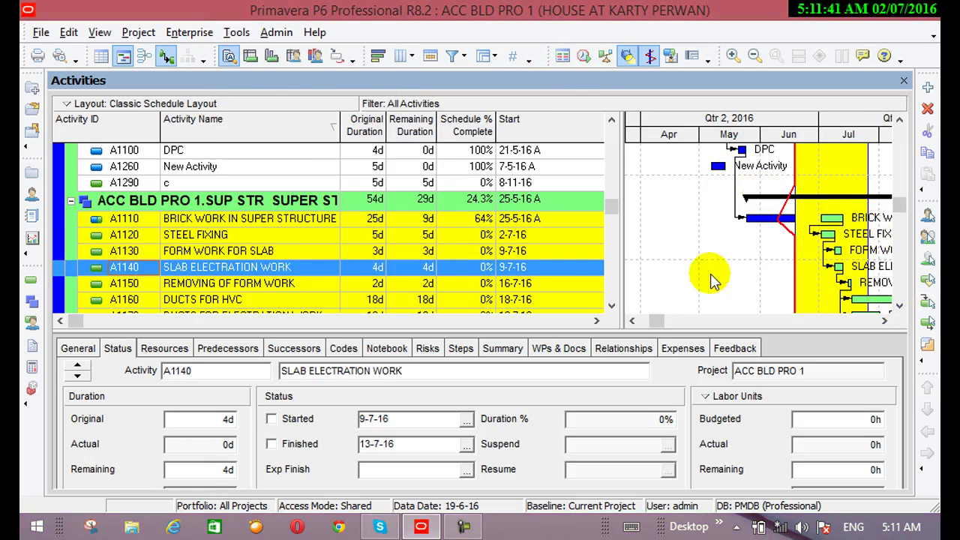
left_click(700, 220)
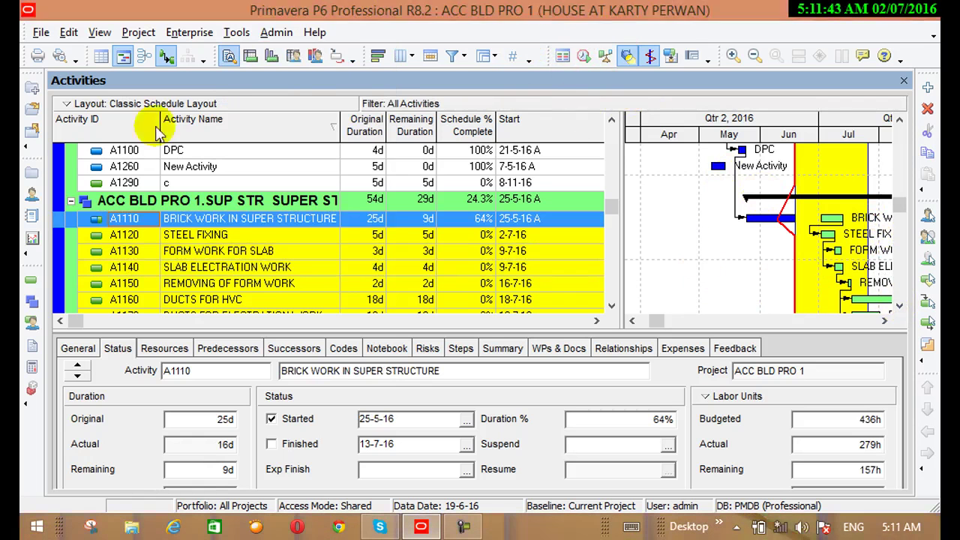
left_click(100, 33)
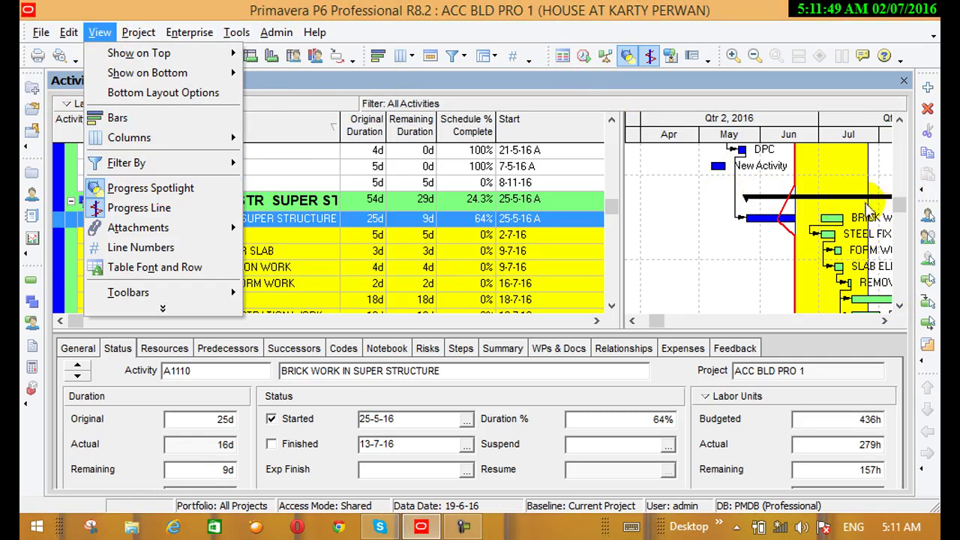
left_click(785, 248)
left_click(748, 267)
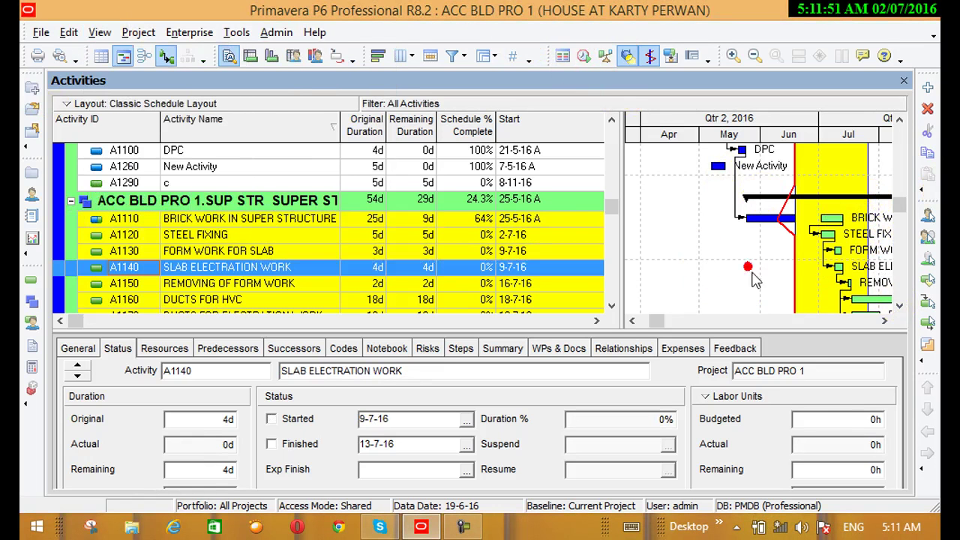
left_click(41, 32)
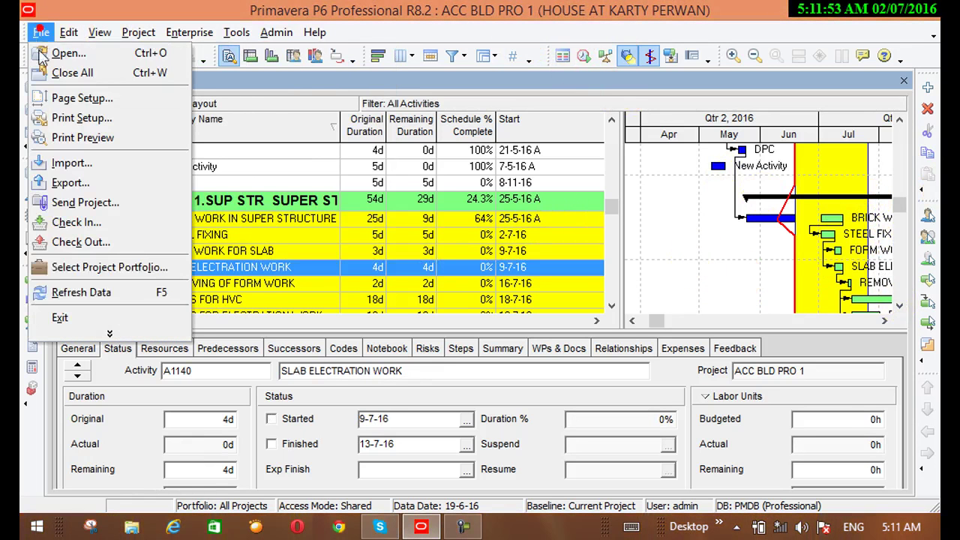
Refresh the data of the open house project
left_click(60, 295)
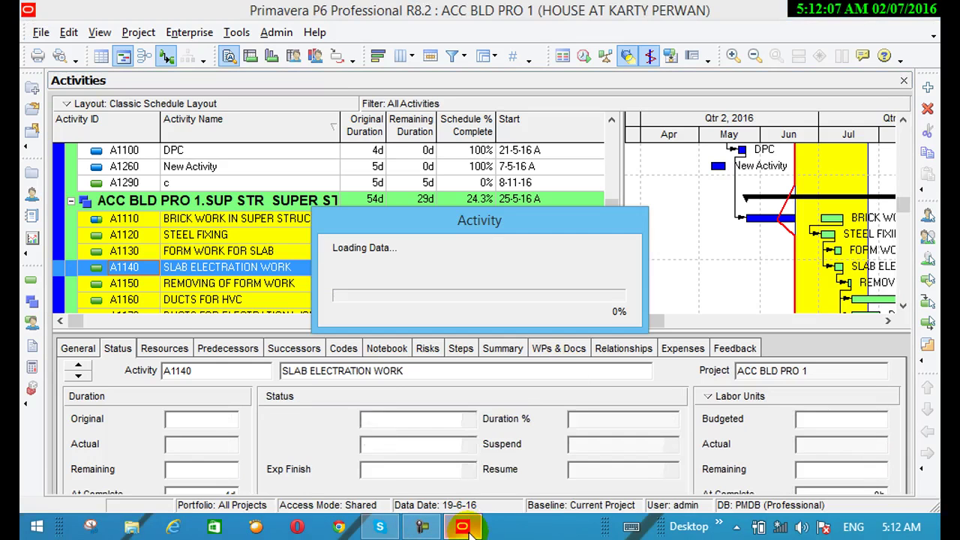
left_click(465, 527)
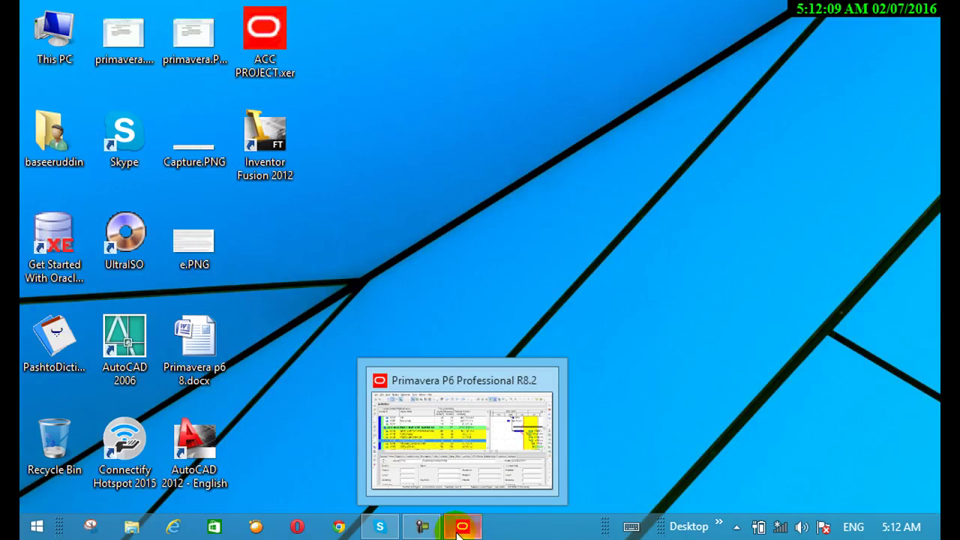
left_click(424, 529)
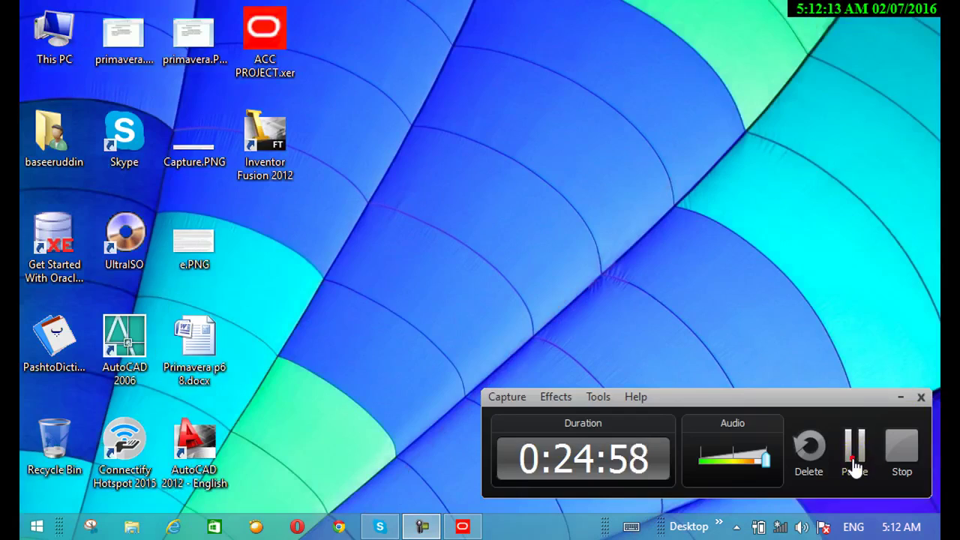
left_click(853, 460)
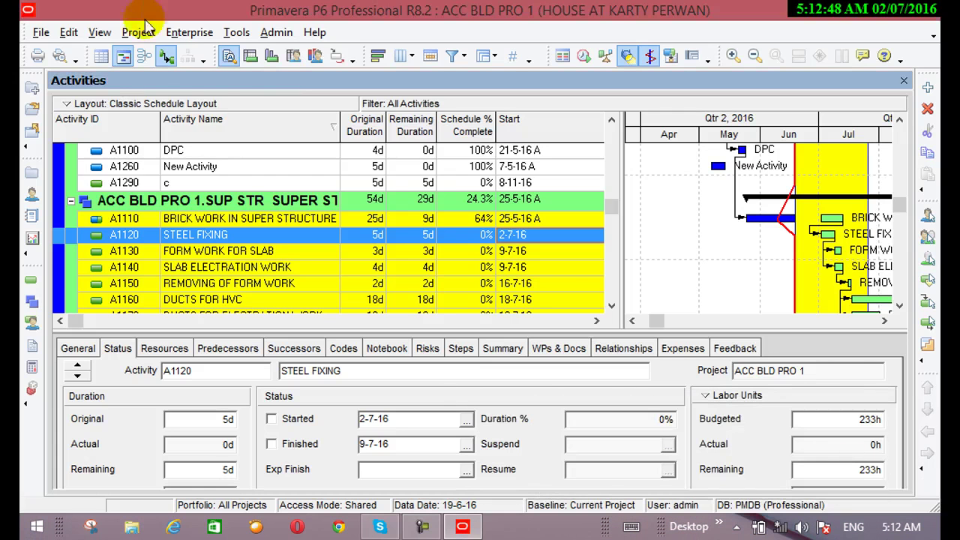
left_click(100, 32)
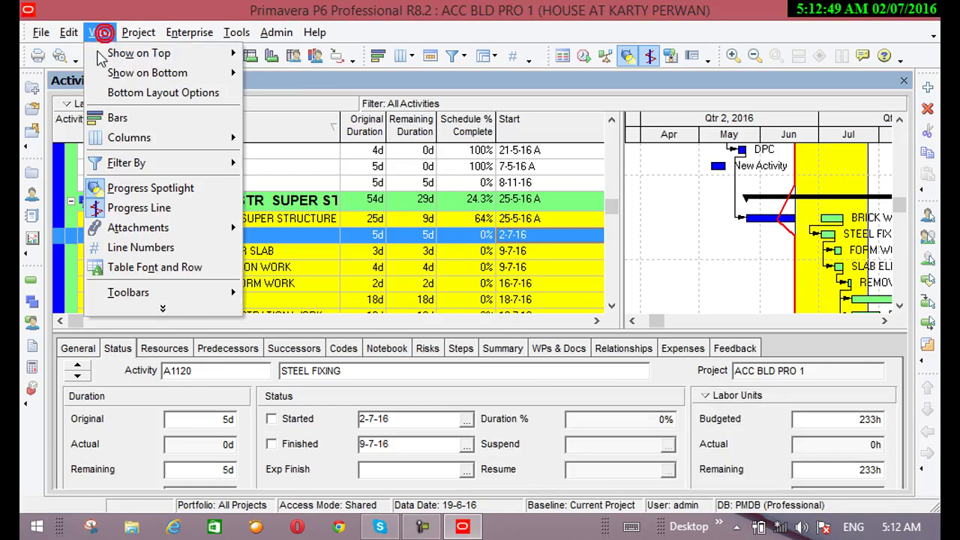
left_click(163, 309)
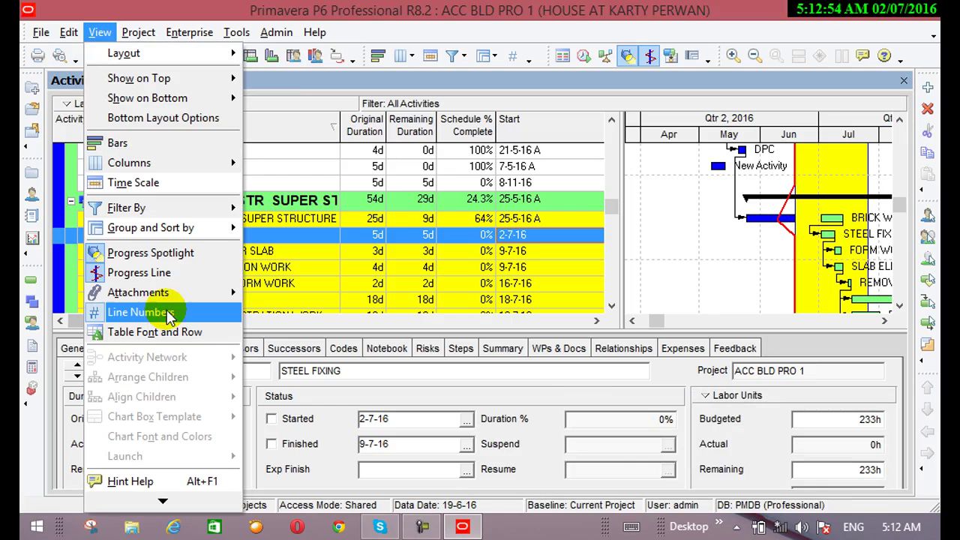
left_click(425, 527)
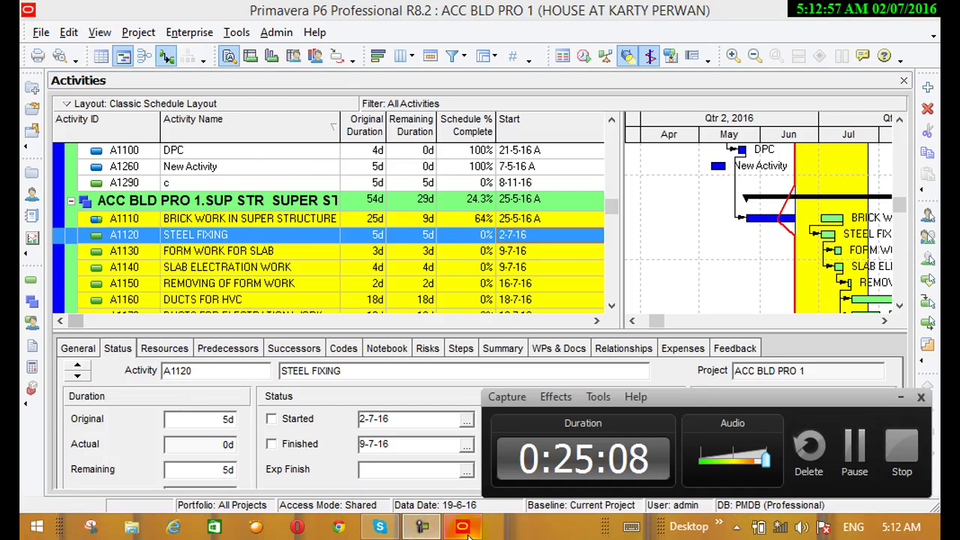
left_click(464, 527)
left_click(899, 398)
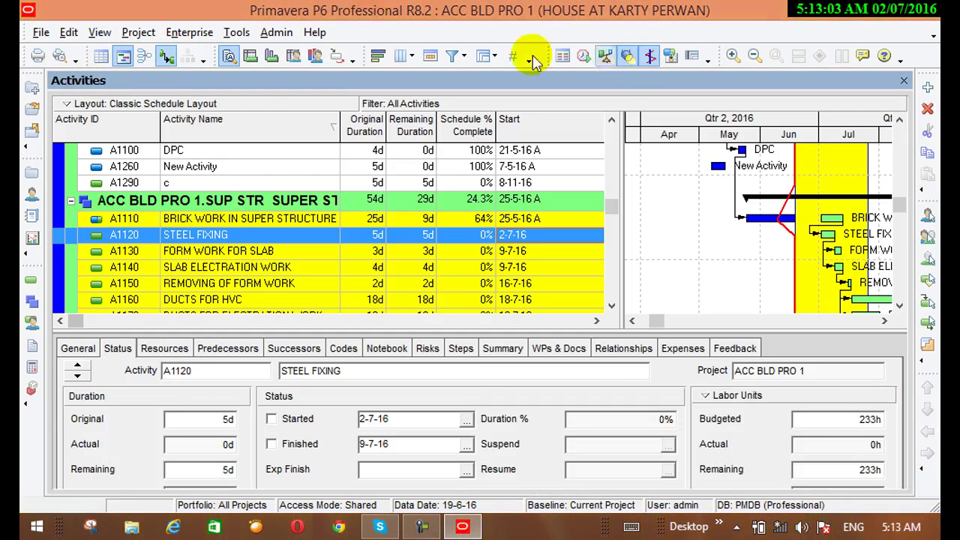
Update progress for all highlighted activities to the new data date 26-7-16, always recalculating remaining durations, and check the updated activities
left_click(236, 33)
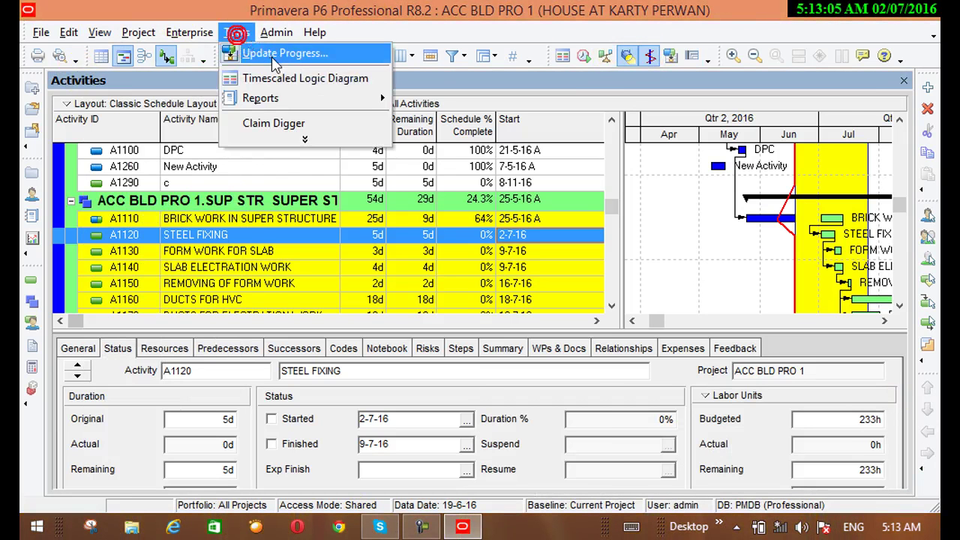
left_click(276, 60)
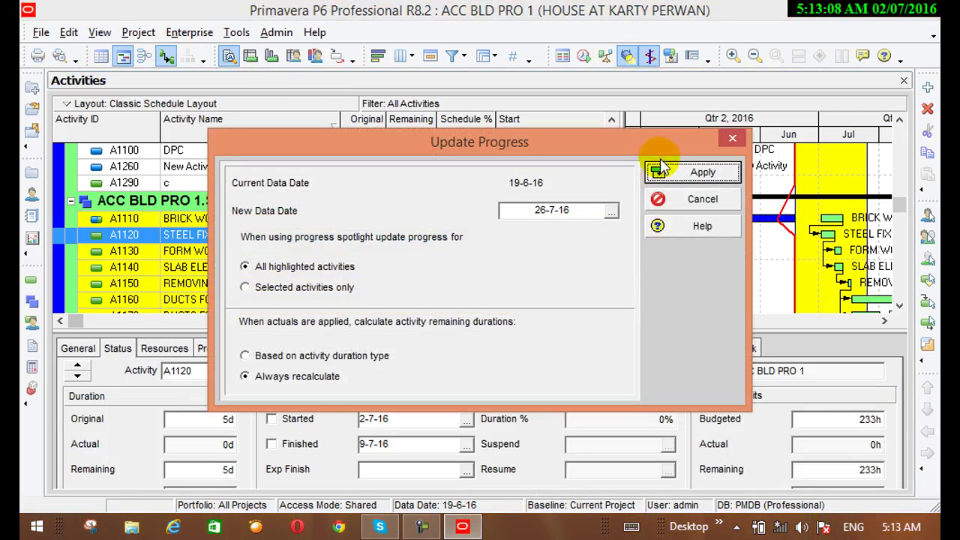
left_click(662, 178)
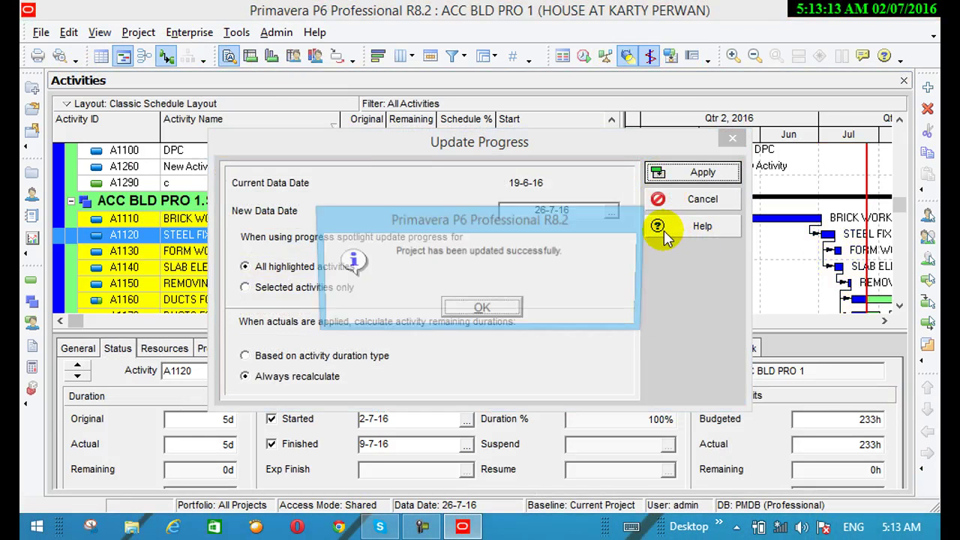
left_click(480, 310)
scroll(562, 269, "down", 2)
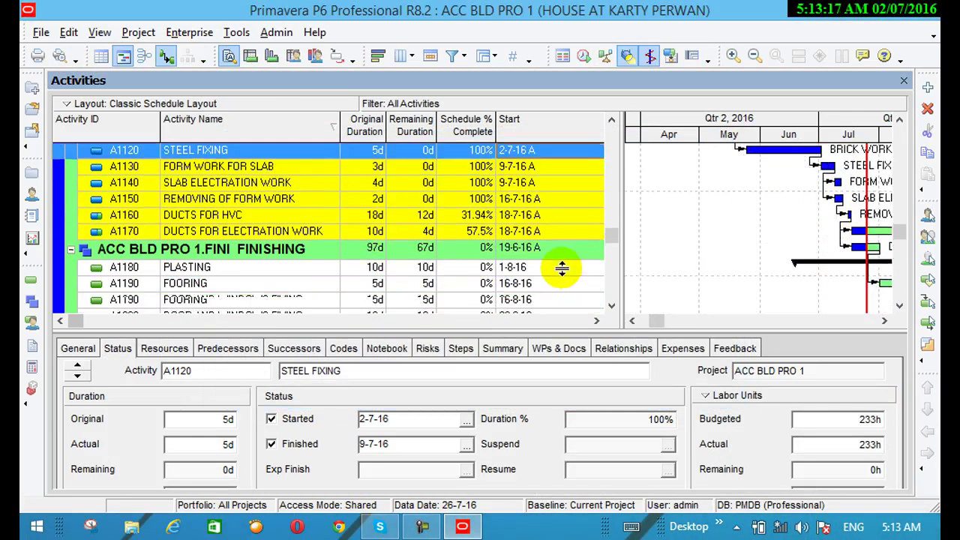
scroll(562, 269, "down", 1)
scroll(618, 250, "up", 1)
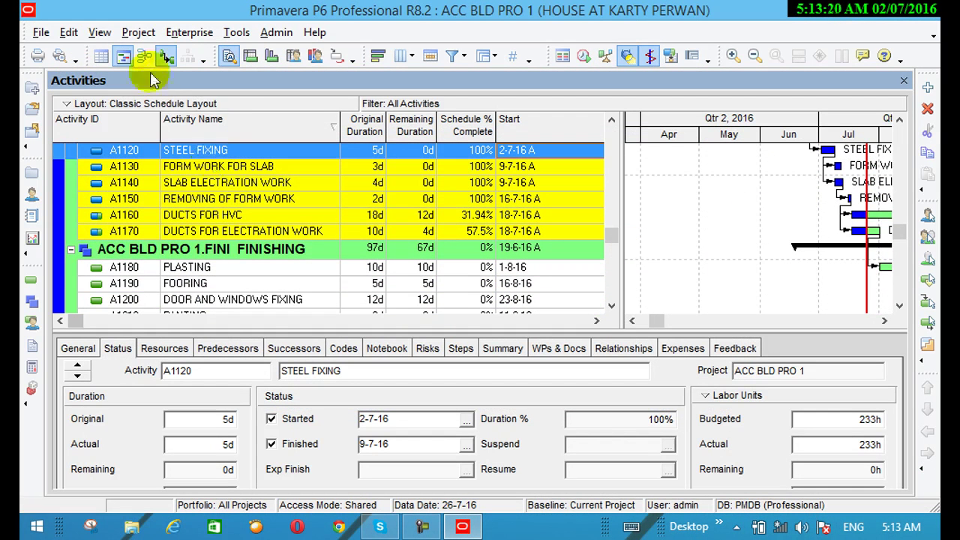
left_click(99, 33)
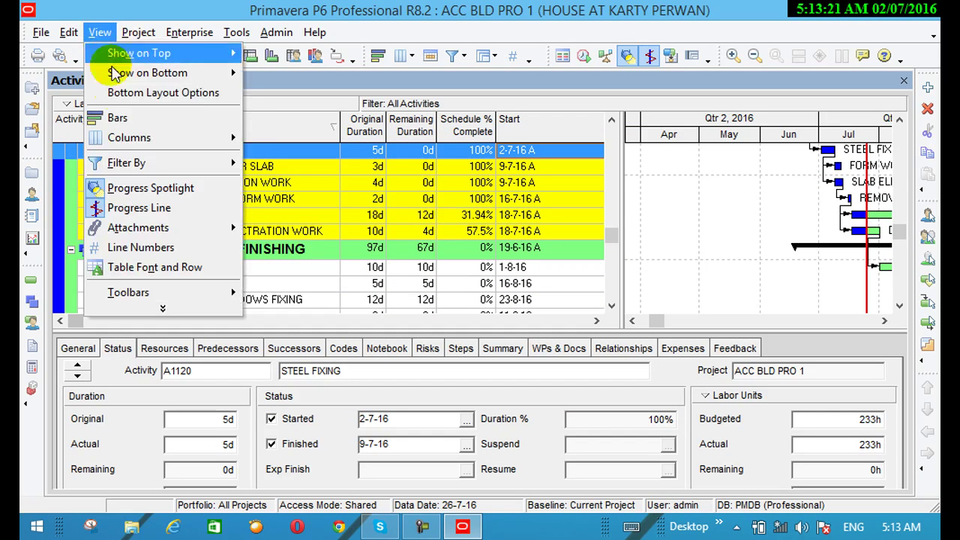
mouse_move(150, 228)
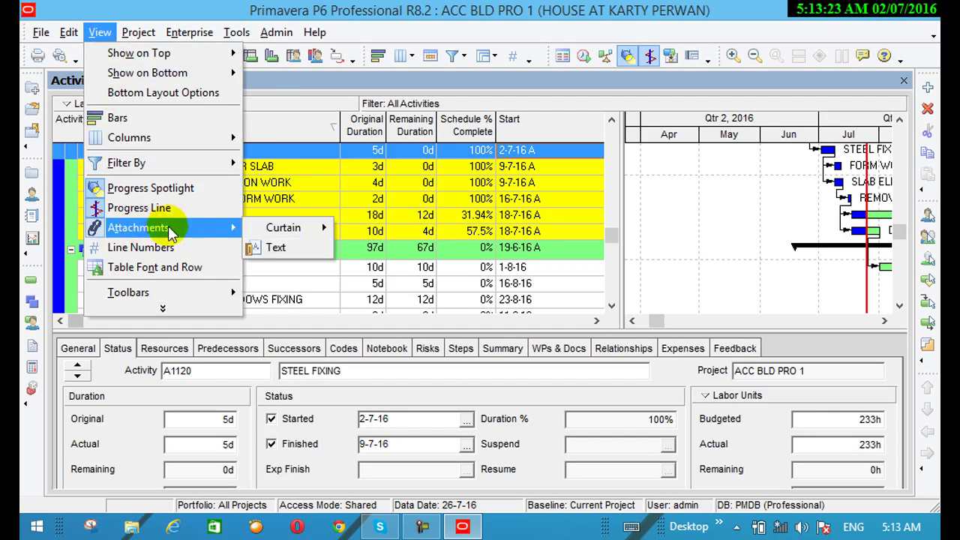
mouse_move(284, 228)
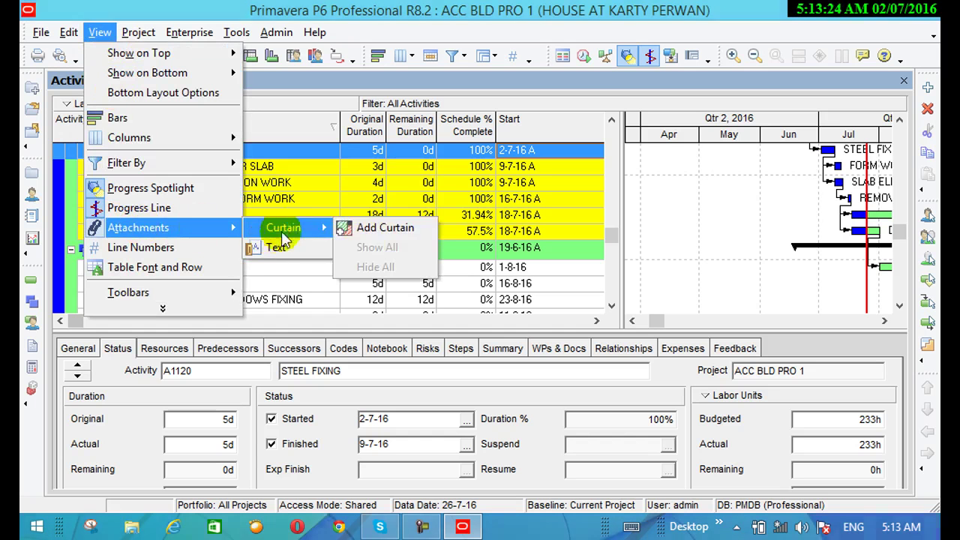
left_click(384, 229)
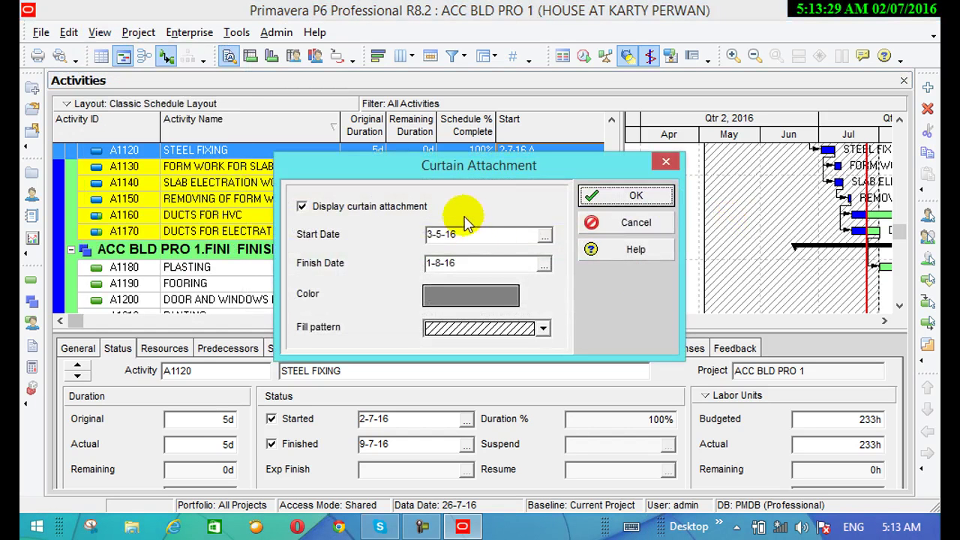
left_click(665, 165)
Turn off the Progress Spotlight and select REMOVING OF FORM WORK, with the third quarter of 2016 showing on the Gantt chart
left_click(784, 217)
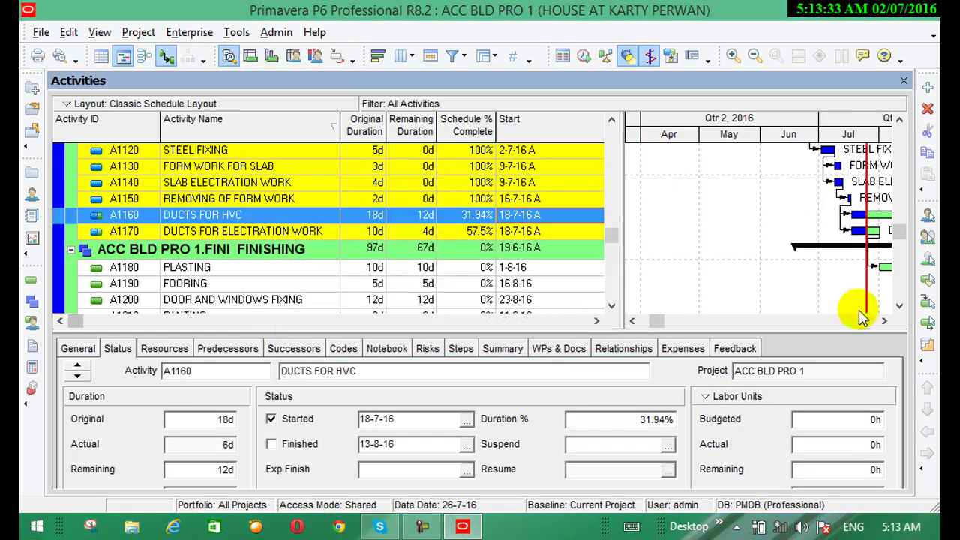
left_click(886, 322)
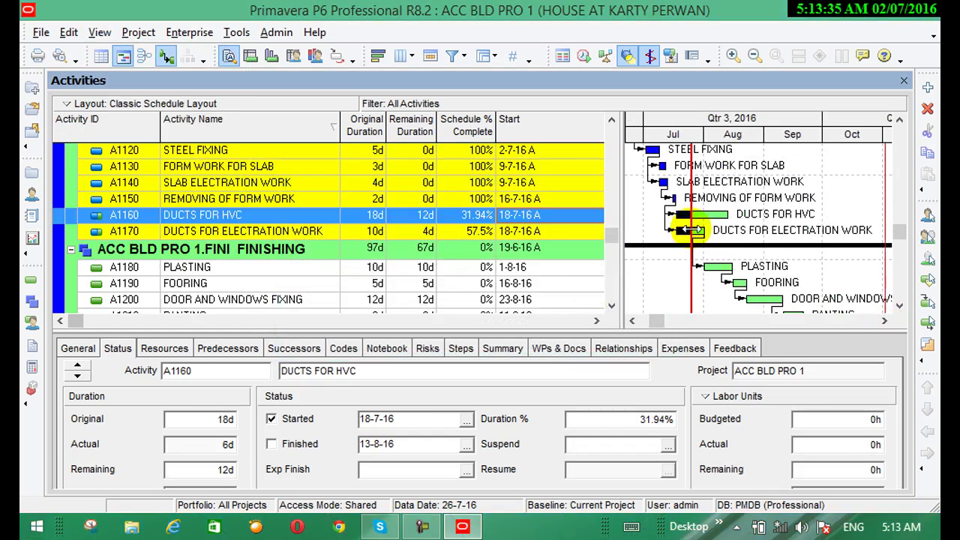
left_click(691, 198)
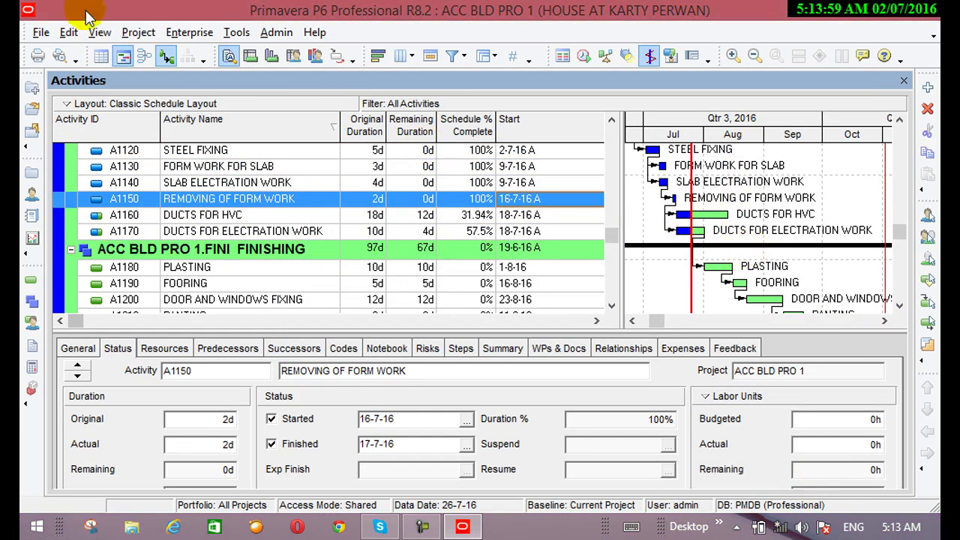
Add a grey diagonally hatched curtain from 27-7-16 to 25-10-16 to the Gantt chart and check it across the activities
left_click(100, 33)
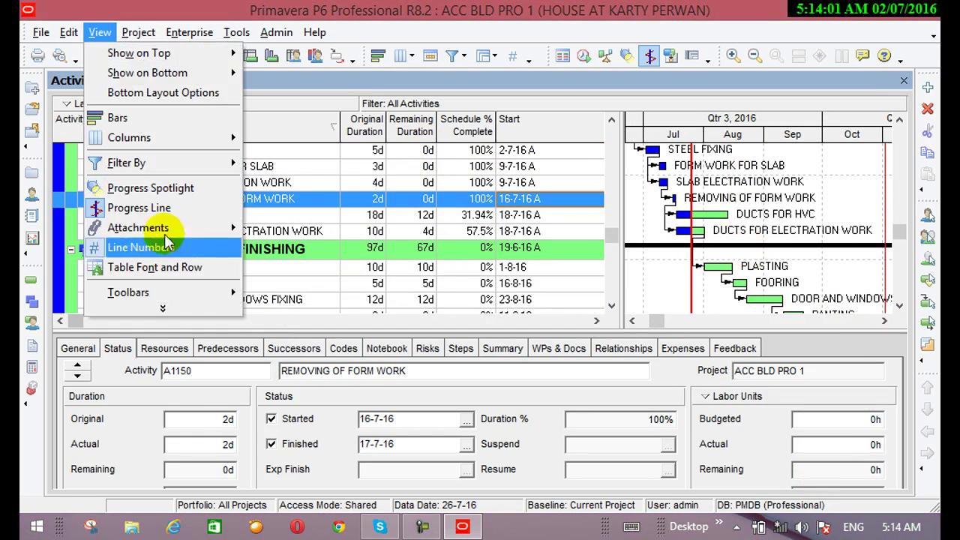
mouse_move(163, 235)
mouse_move(292, 227)
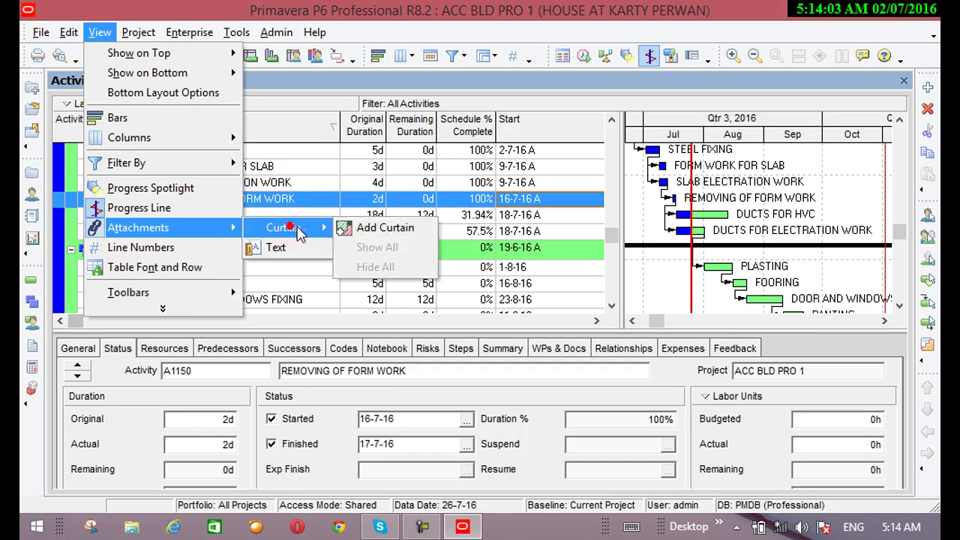
left_click(372, 225)
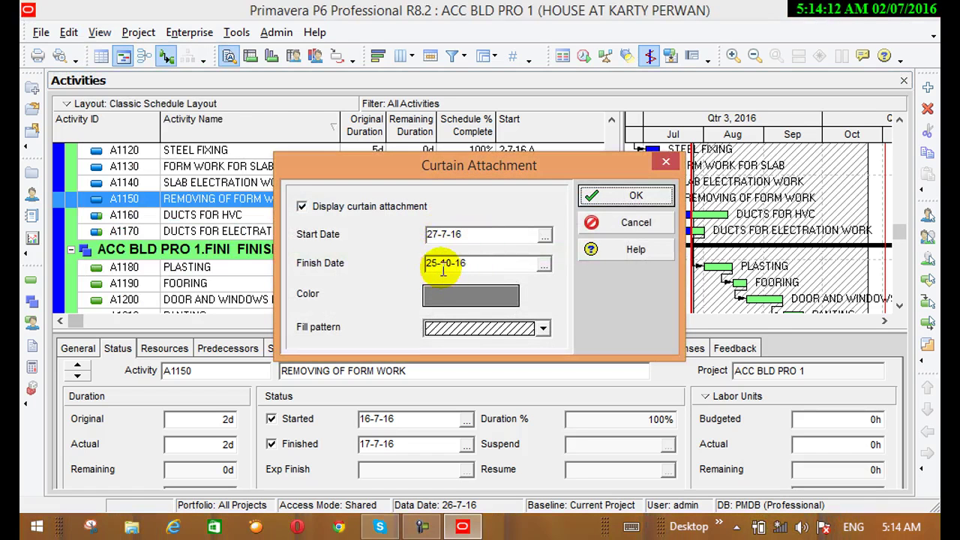
left_click(603, 196)
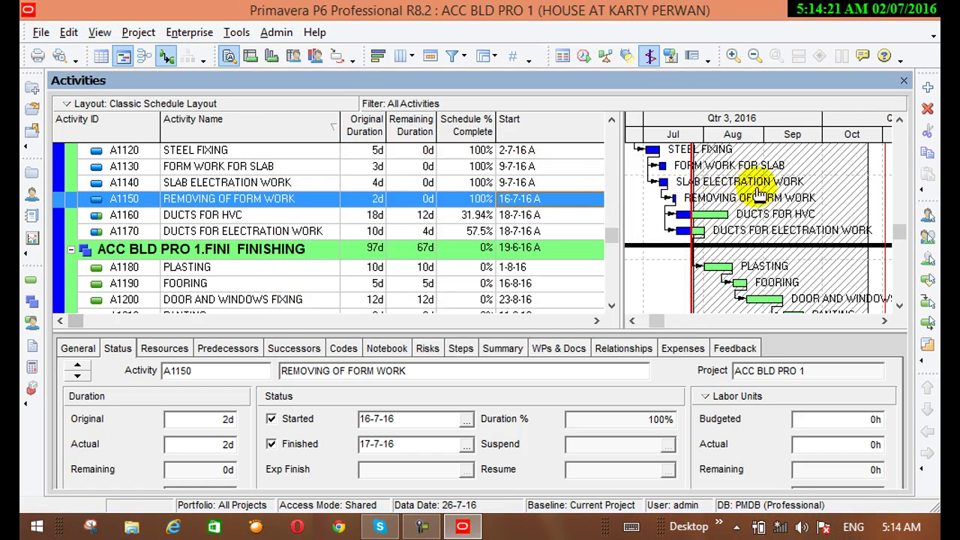
scroll(758, 180, "down", 2)
scroll(760, 160, "up", 3)
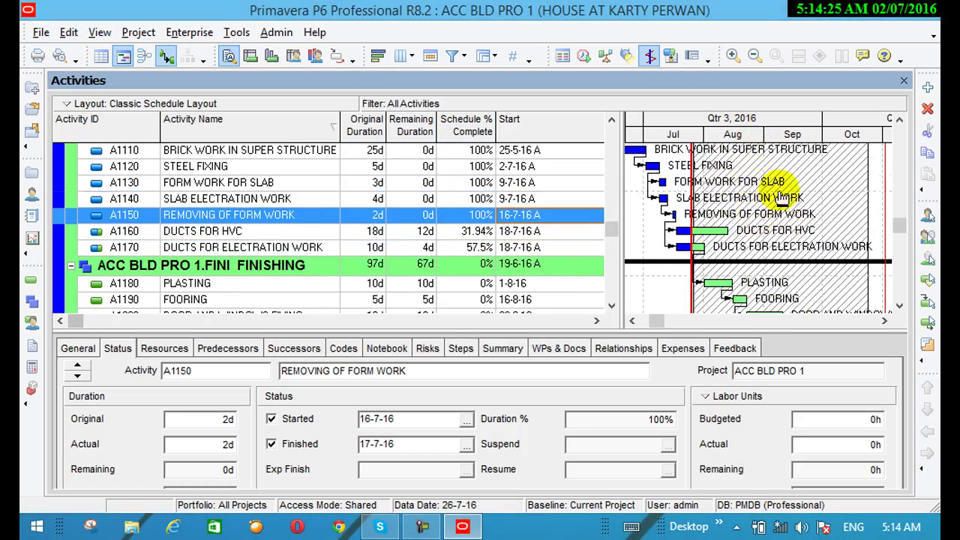
scroll(775, 184, "down", 5)
scroll(786, 208, "down", 1)
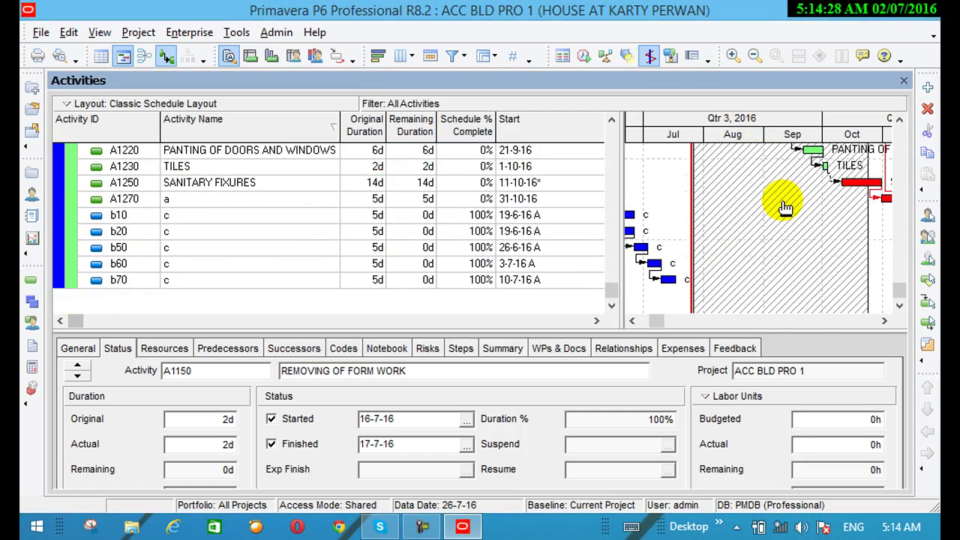
scroll(785, 206, "up", 4)
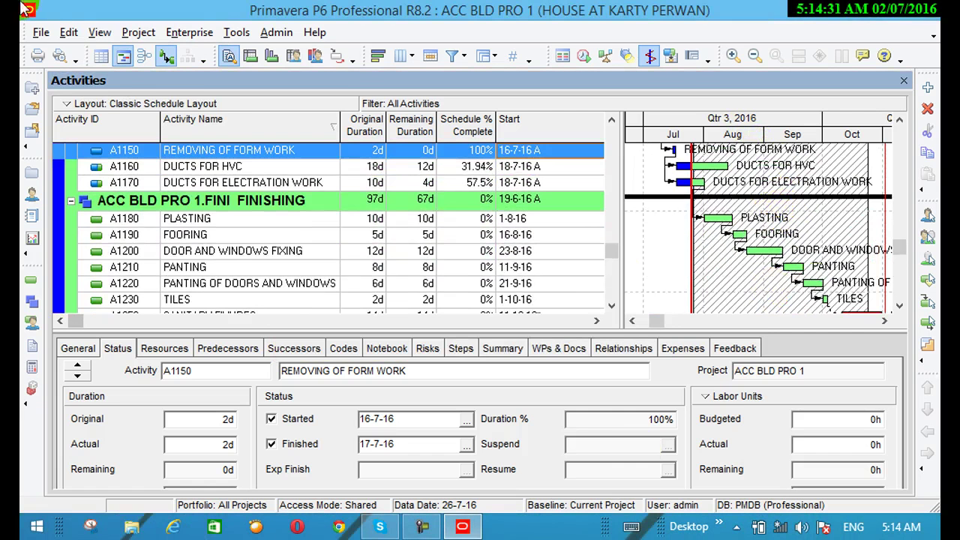
Add another curtain from 27-7-16 to 25-10-16 with a blue color and a vertical-line fill pattern
left_click(99, 32)
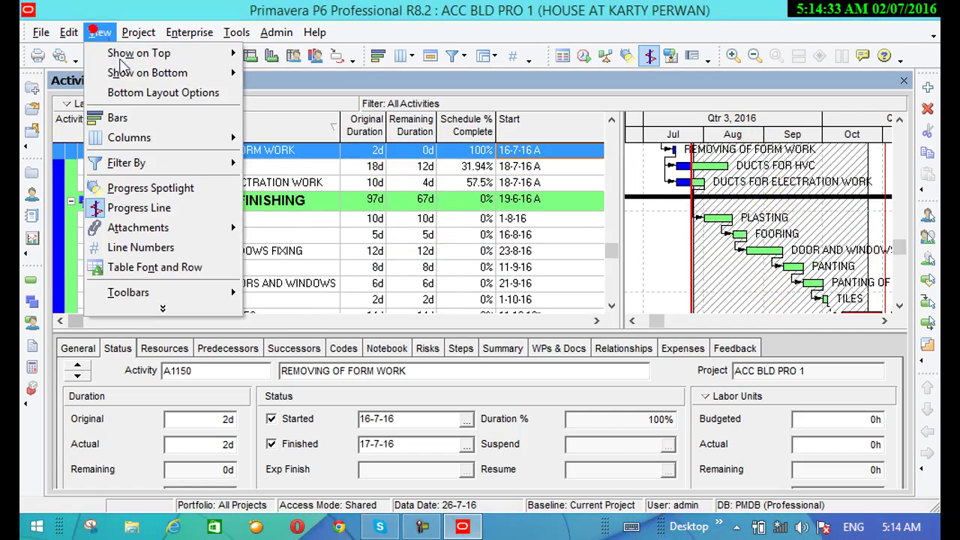
mouse_move(183, 227)
left_click(264, 226)
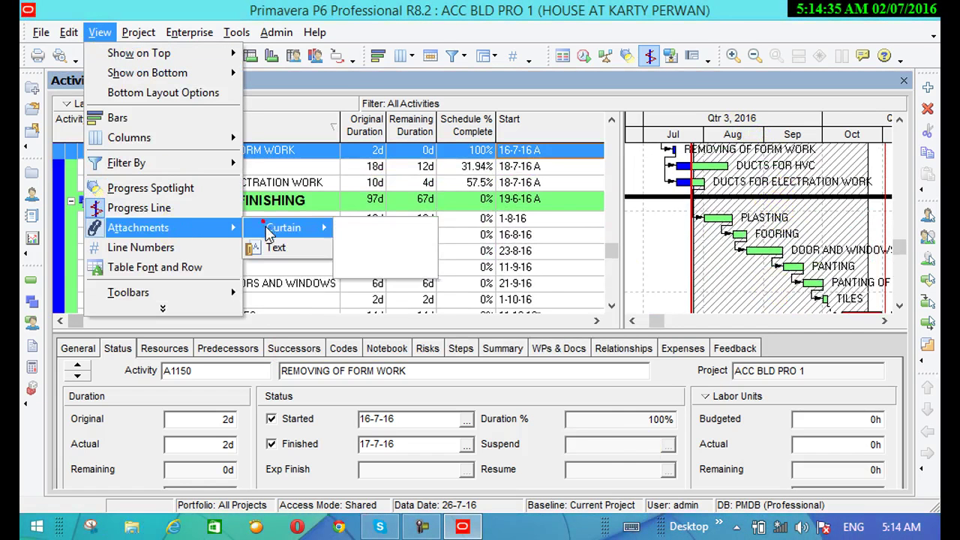
left_click(384, 228)
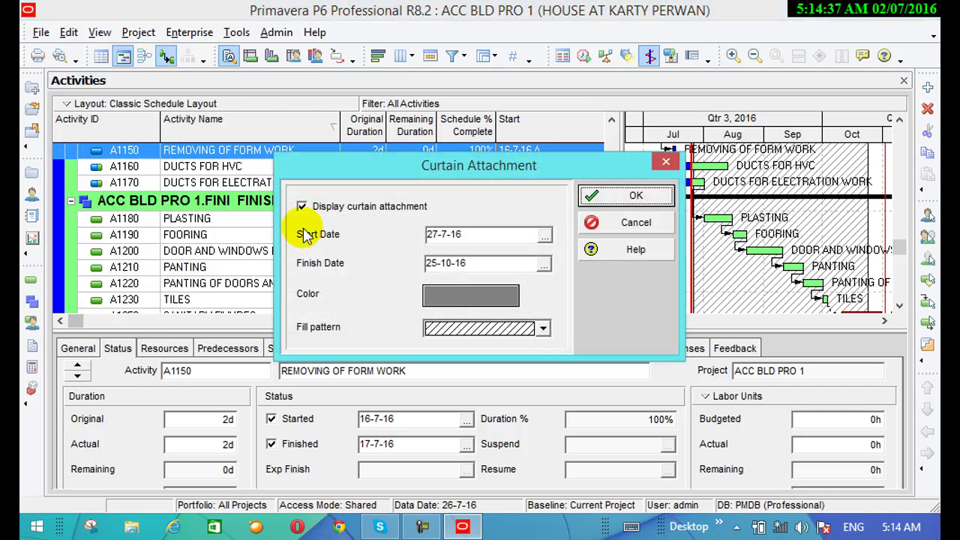
left_click(470, 297)
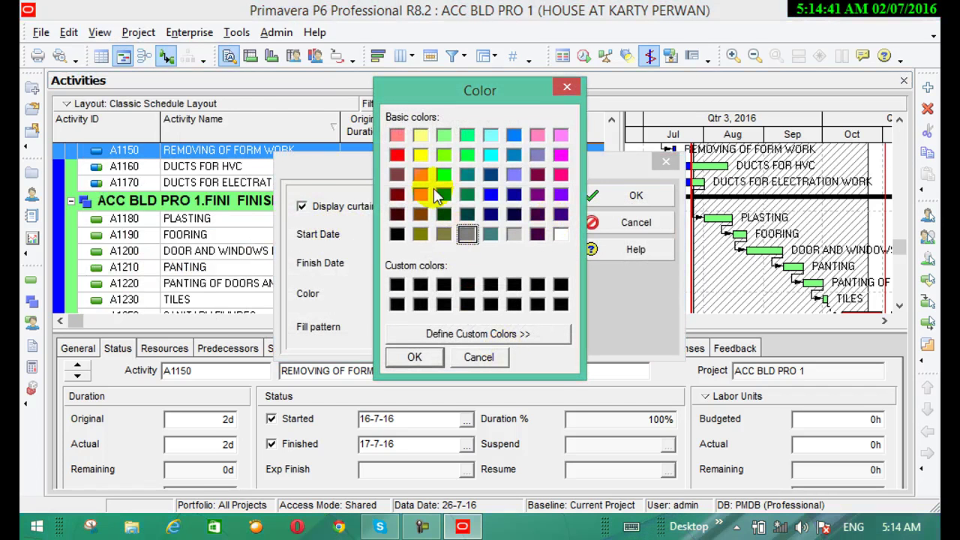
left_click(508, 154)
left_click(427, 357)
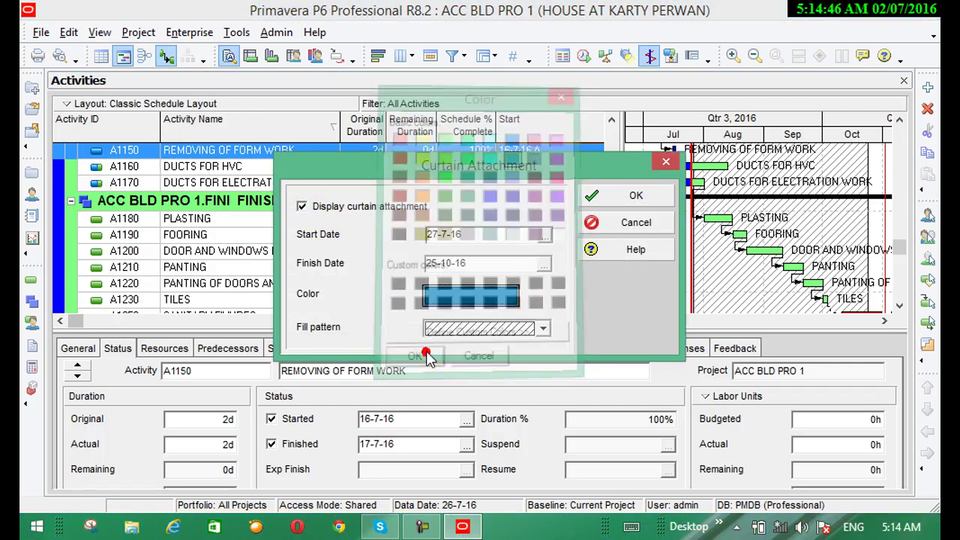
left_click(541, 328)
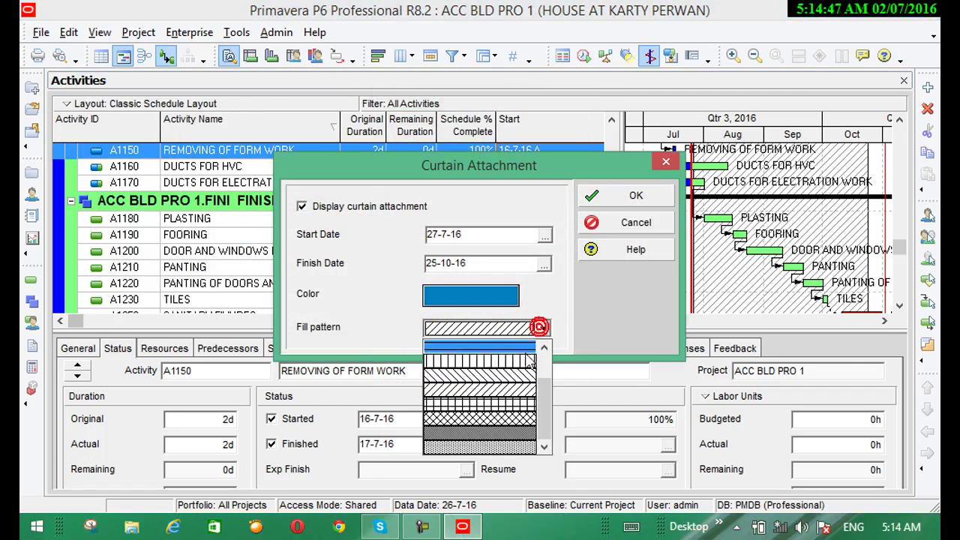
left_click(484, 373)
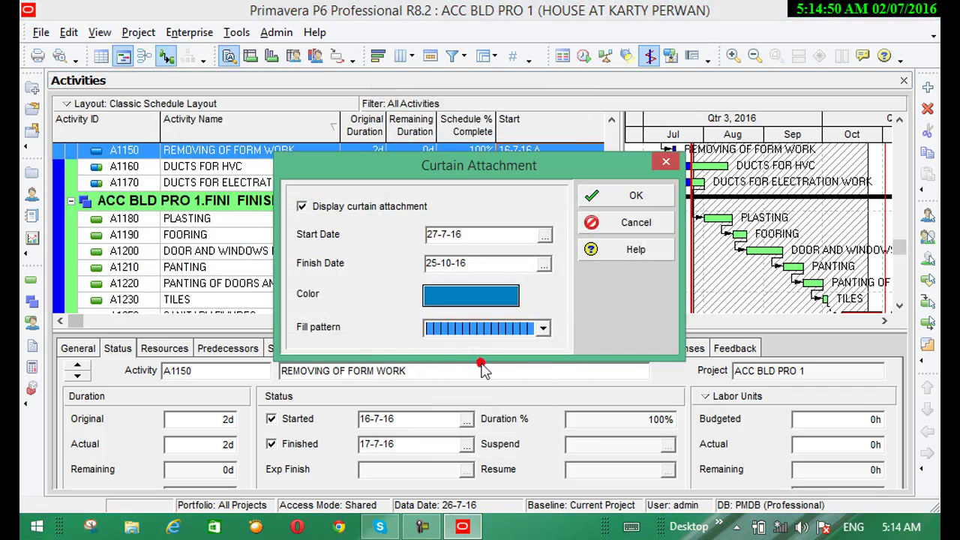
left_click(614, 201)
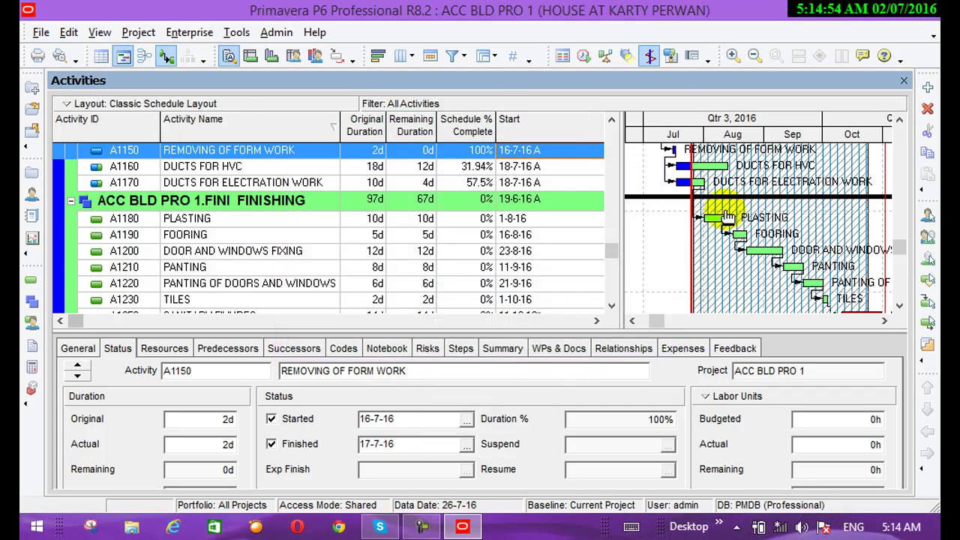
Attach the text "it is imported work" to REMOVING OF FORM WORK on the Gantt chart
left_click(93, 37)
mouse_move(187, 225)
left_click(271, 247)
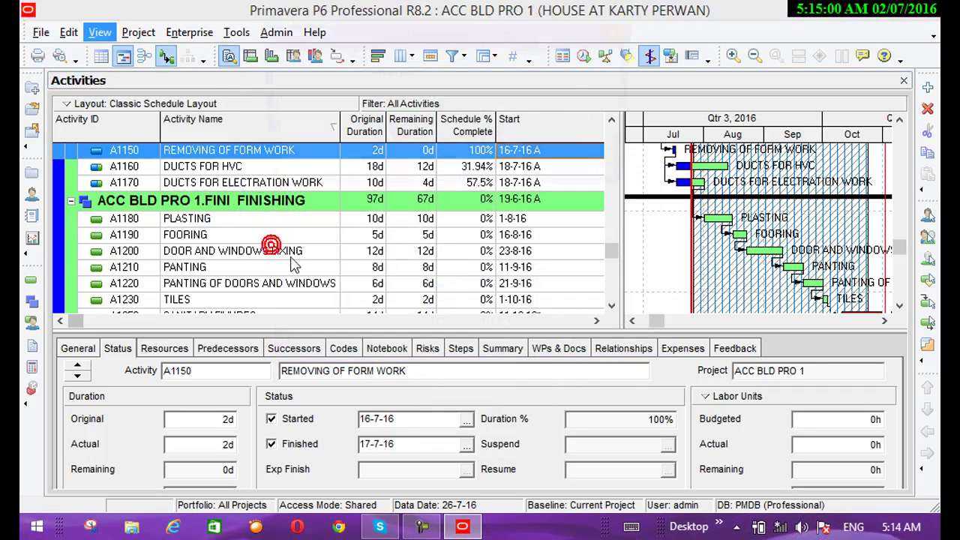
left_click(385, 111)
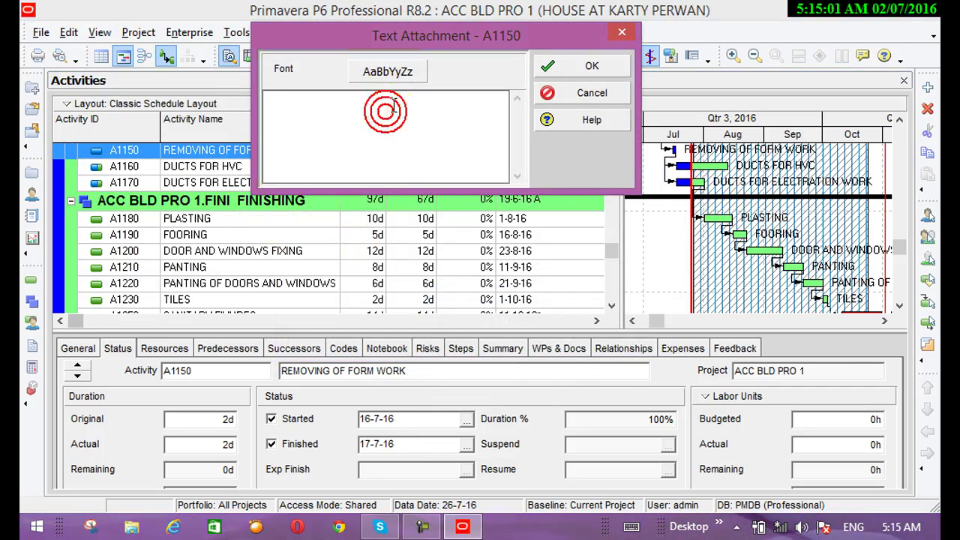
type("it is imp0orted")
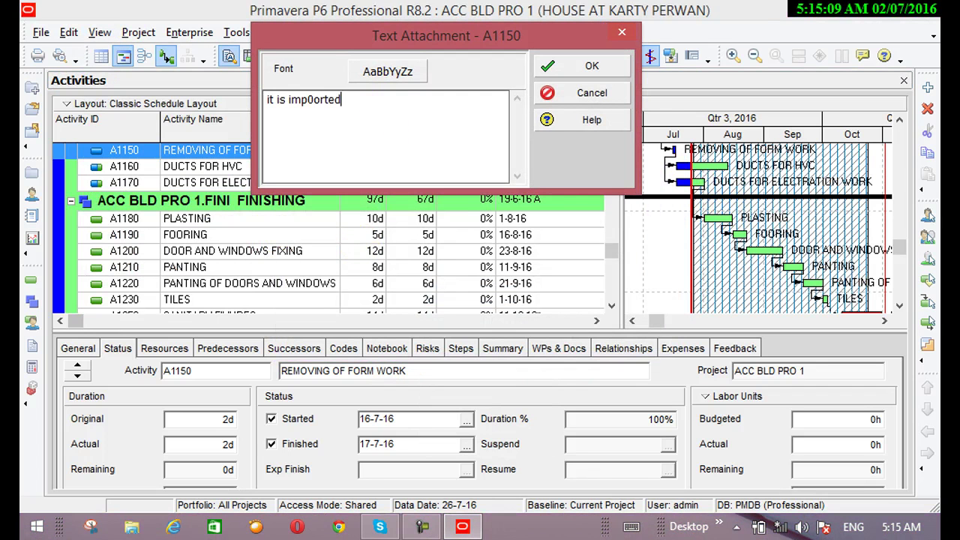
key("BackSpace")
key("BackSpace")
key("BackSpace")
key("BackSpace")
key("BackSpace")
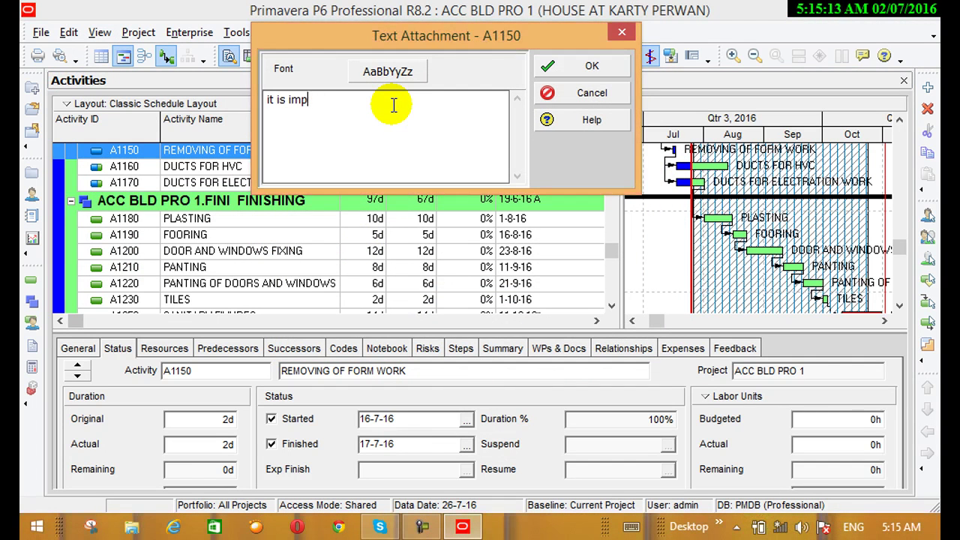
type("o")
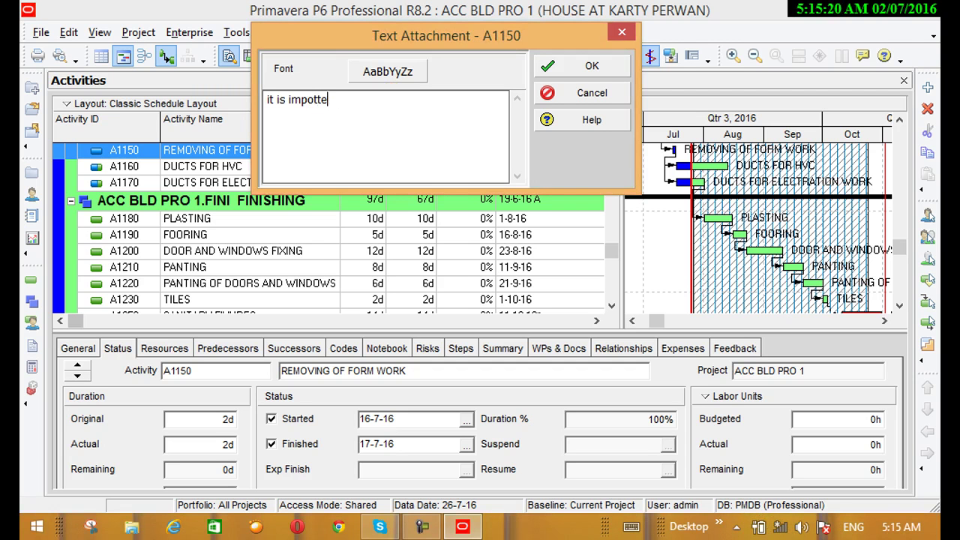
type("t")
key("BackSpace")
type("rted work")
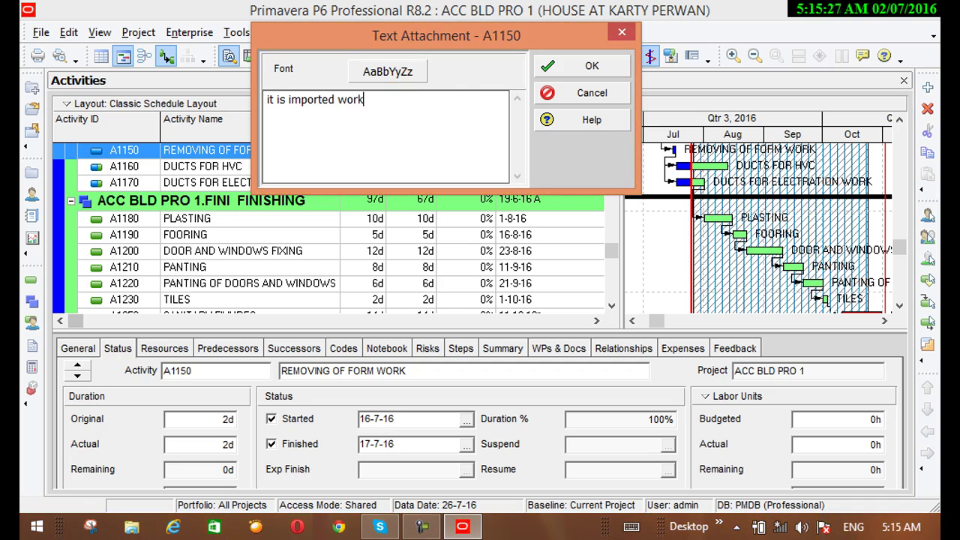
left_click(593, 66)
scroll(705, 154, "up", 3)
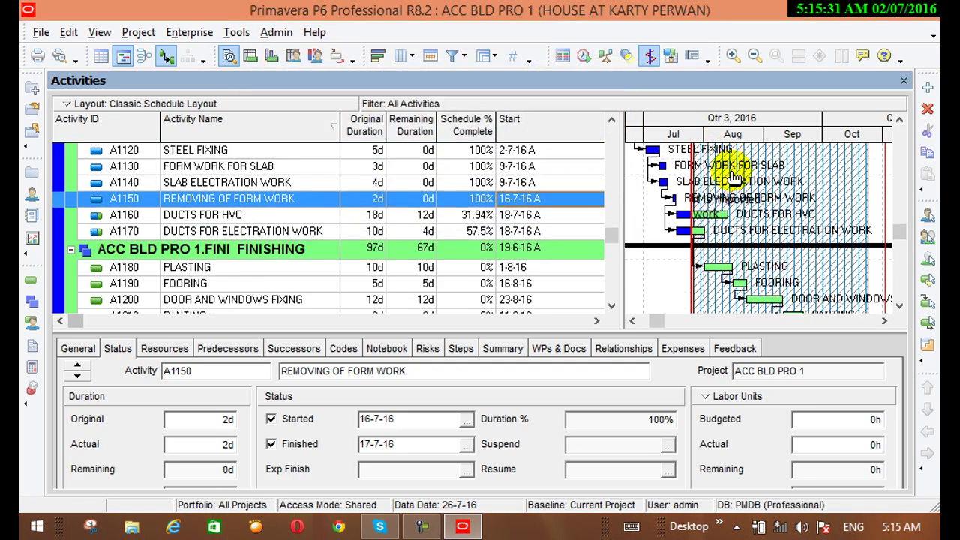
Move the grey diagonally hatched curtain to start in about early August 2016 and reselect REMOVING OF FORM WORK
left_click_drag(656, 206, 791, 237)
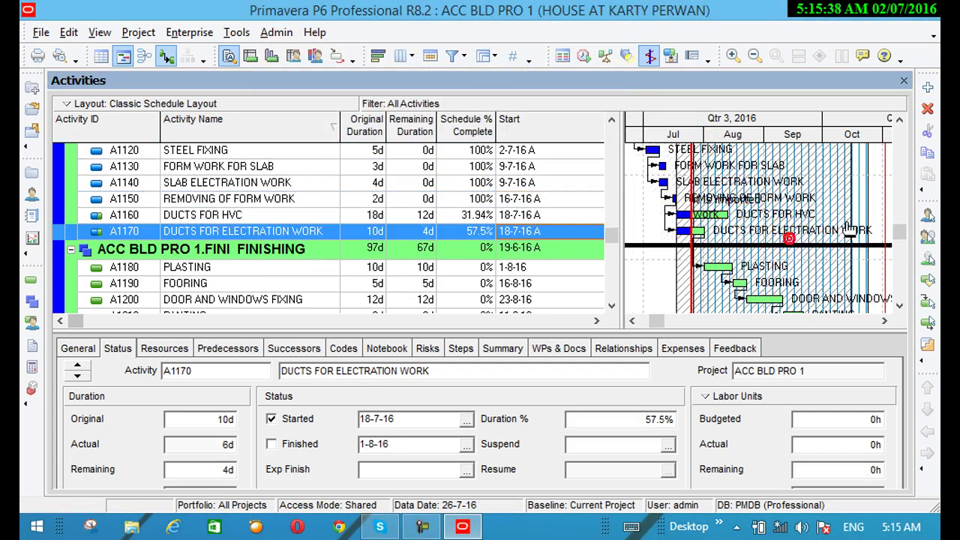
left_click(762, 214)
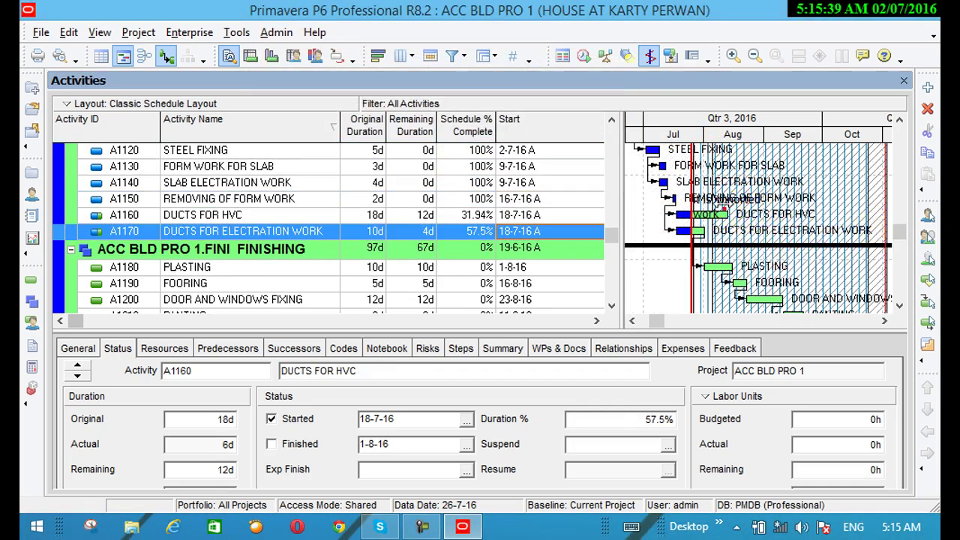
left_click(723, 199)
left_click_drag(681, 199, 681, 200)
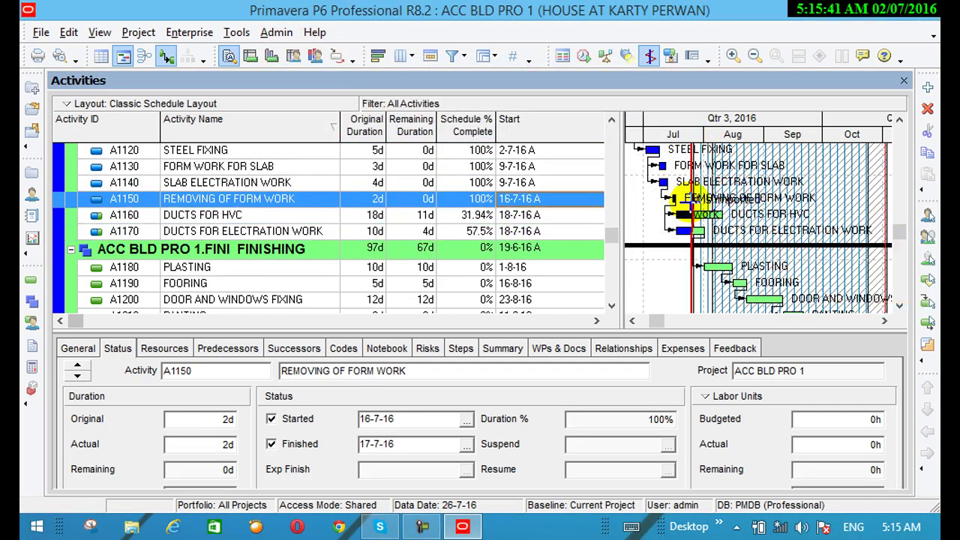
Delete the blue vertical-line curtain and the text attachment of REMOVING OF FORM WORK from the Gantt chart
double_click(707, 188)
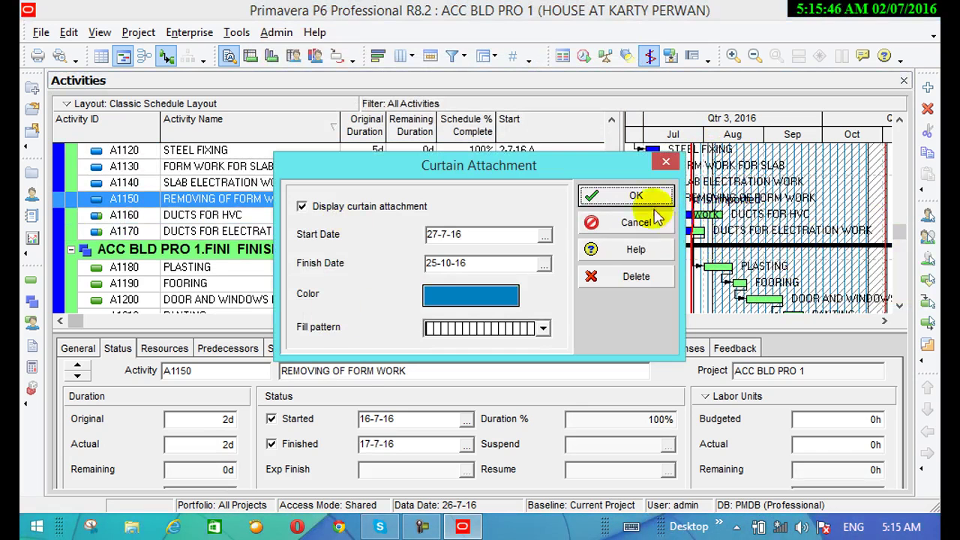
left_click(635, 276)
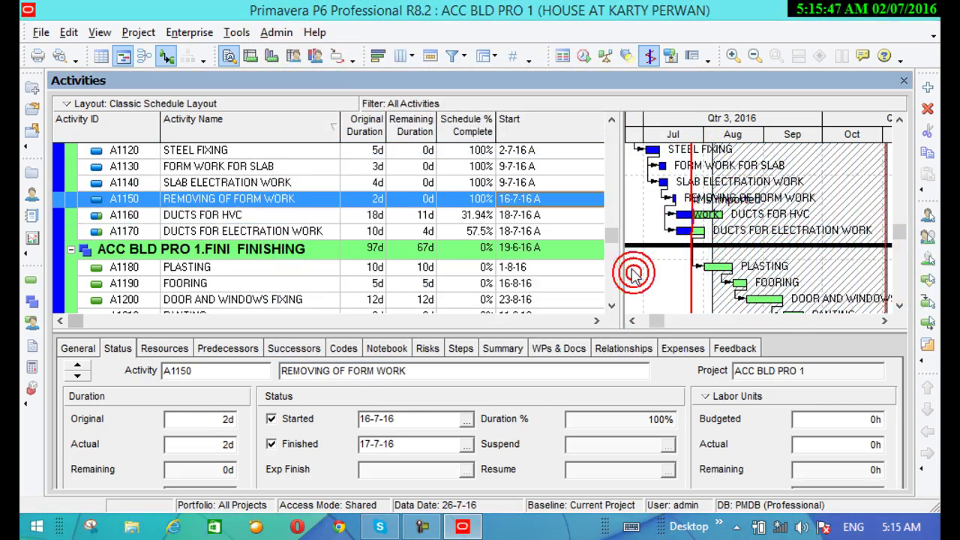
double_click(708, 197)
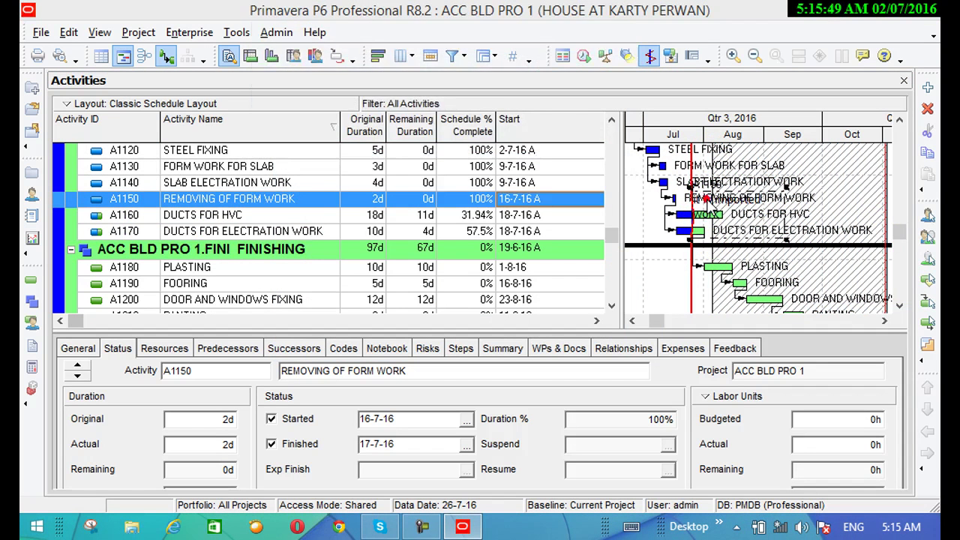
left_click_drag(380, 103, 267, 99)
key("Delete")
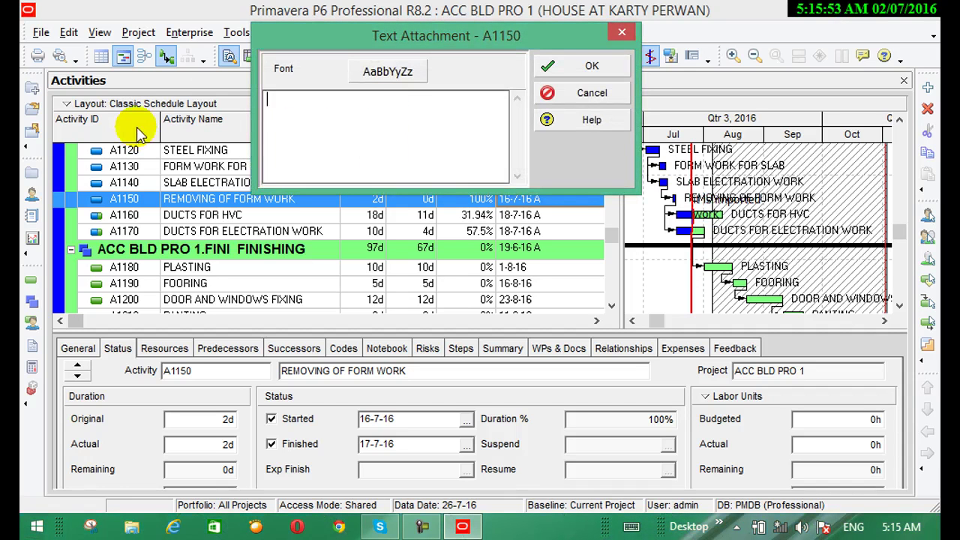
left_click(592, 66)
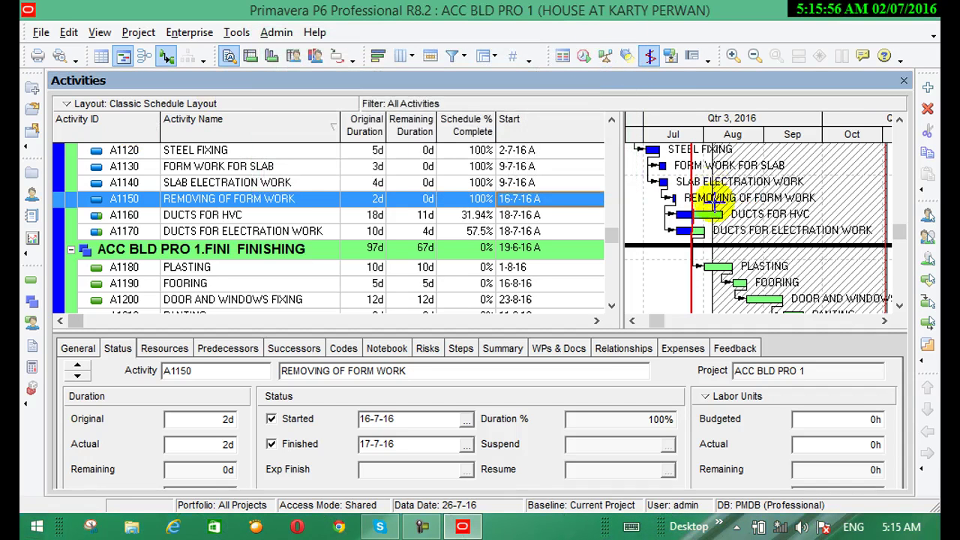
Show line numbers in the activity table, check them and hide them again
left_click(100, 34)
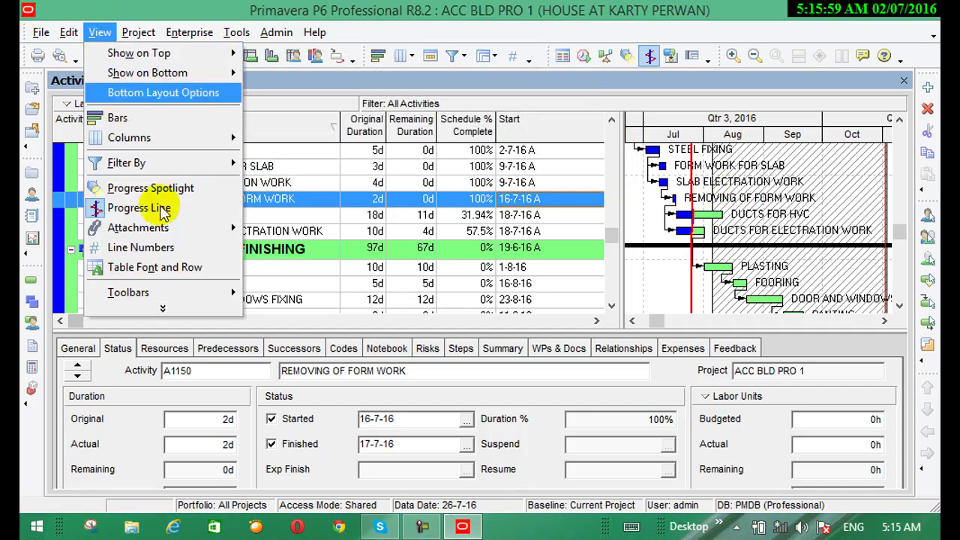
left_click(140, 248)
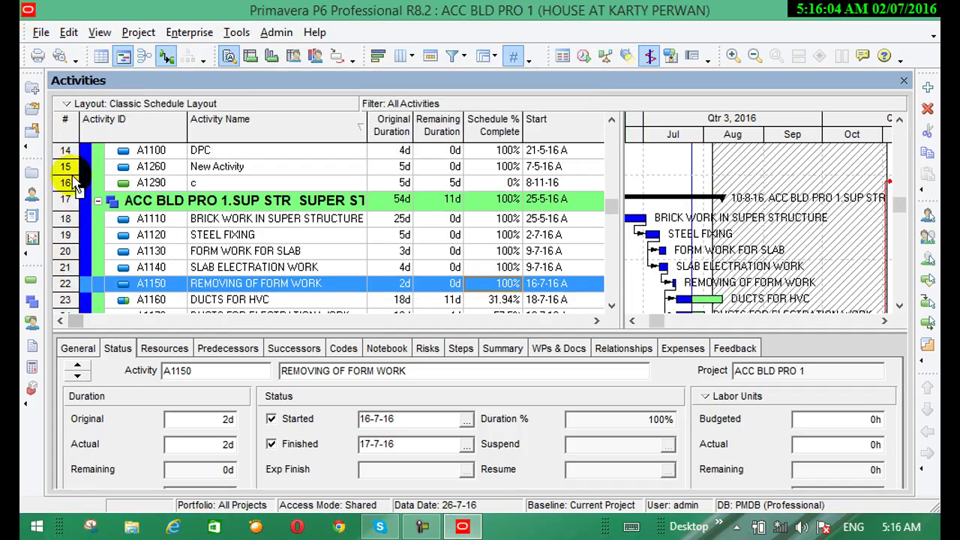
left_click(100, 32)
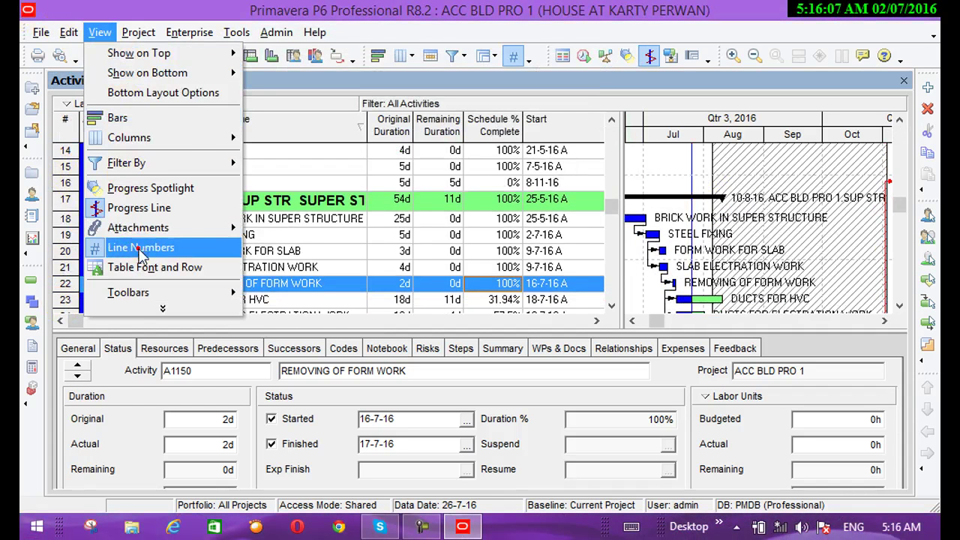
left_click(139, 250)
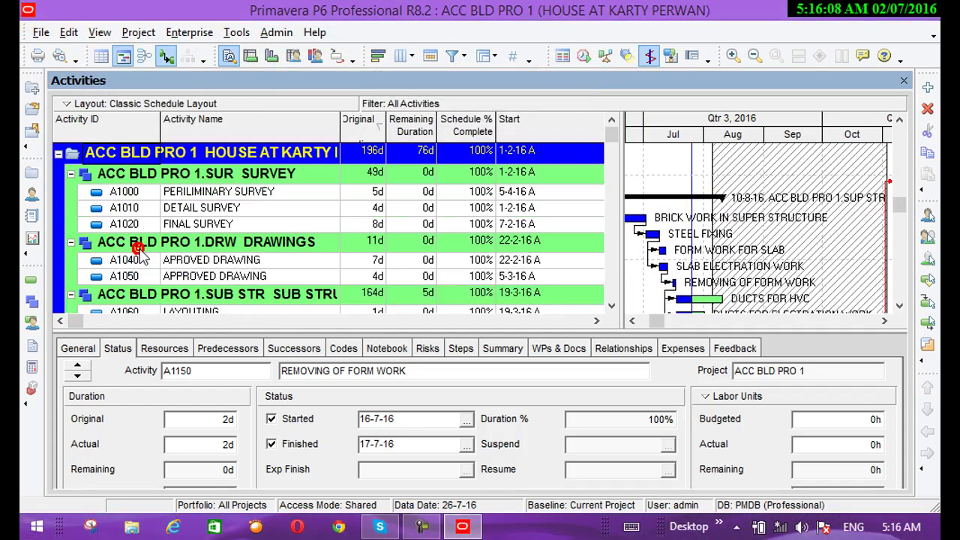
Apply a bold font and a yellow background color to the activity table
left_click(98, 31)
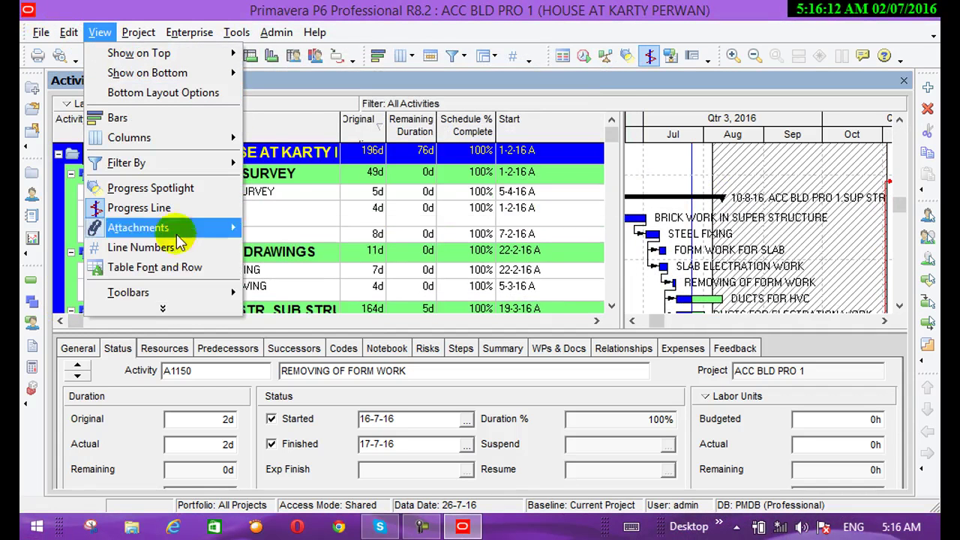
left_click(189, 276)
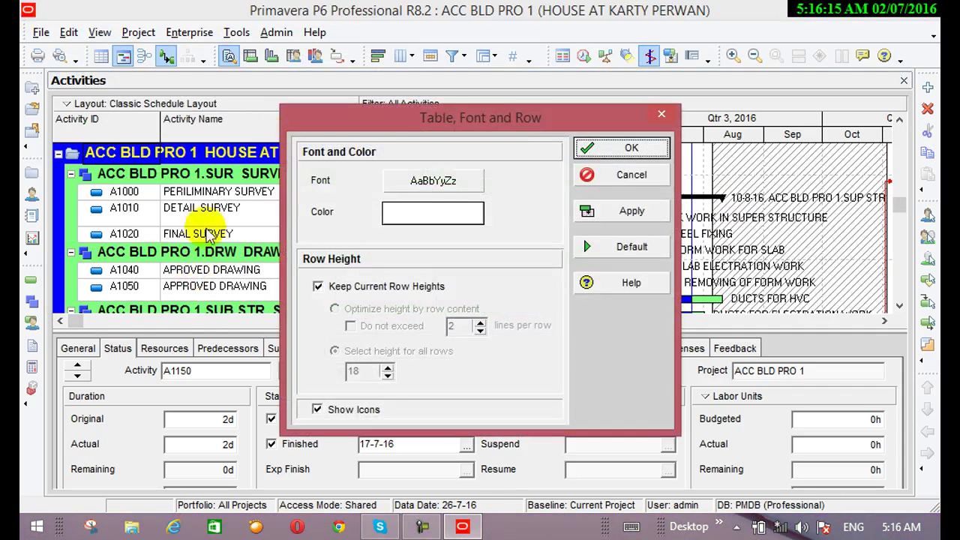
left_click_drag(469, 109, 709, 121)
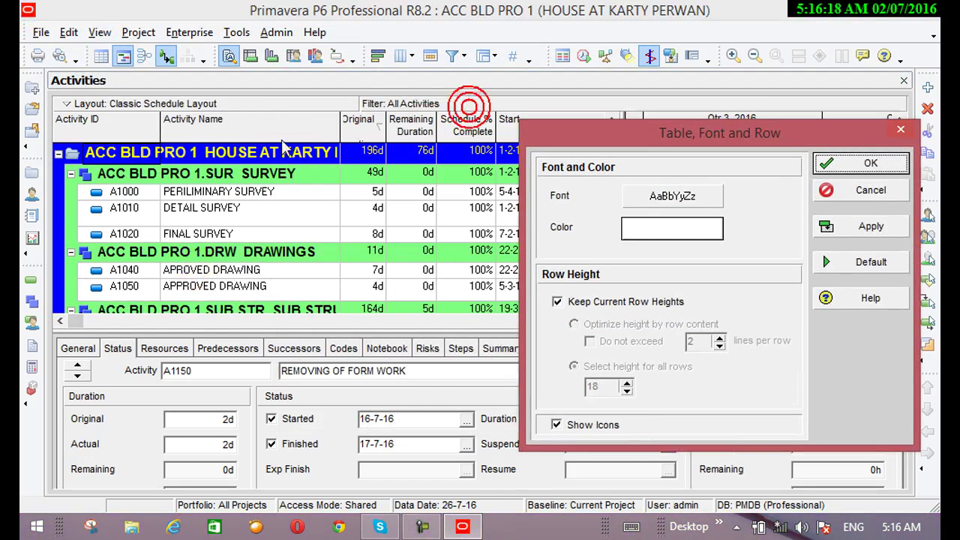
left_click(665, 191)
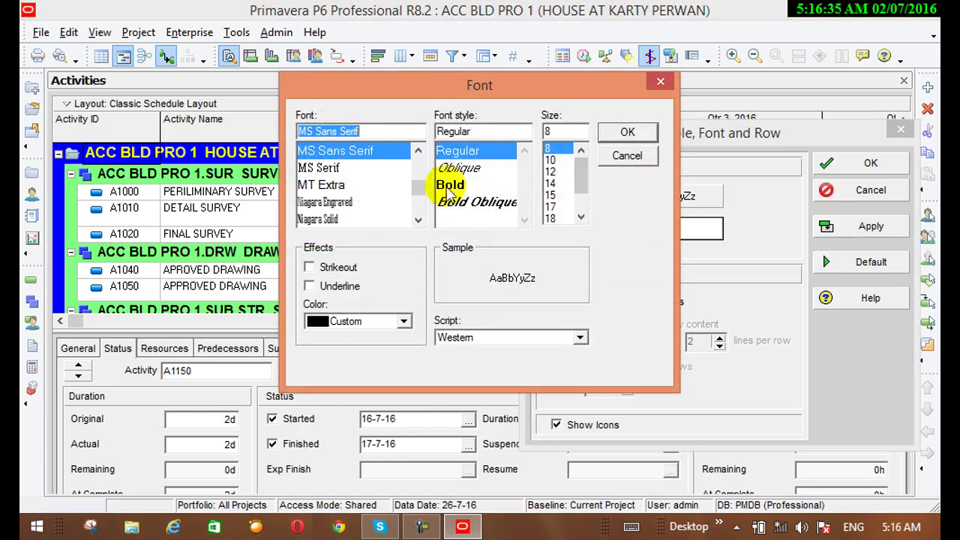
left_click(449, 186)
left_click(627, 132)
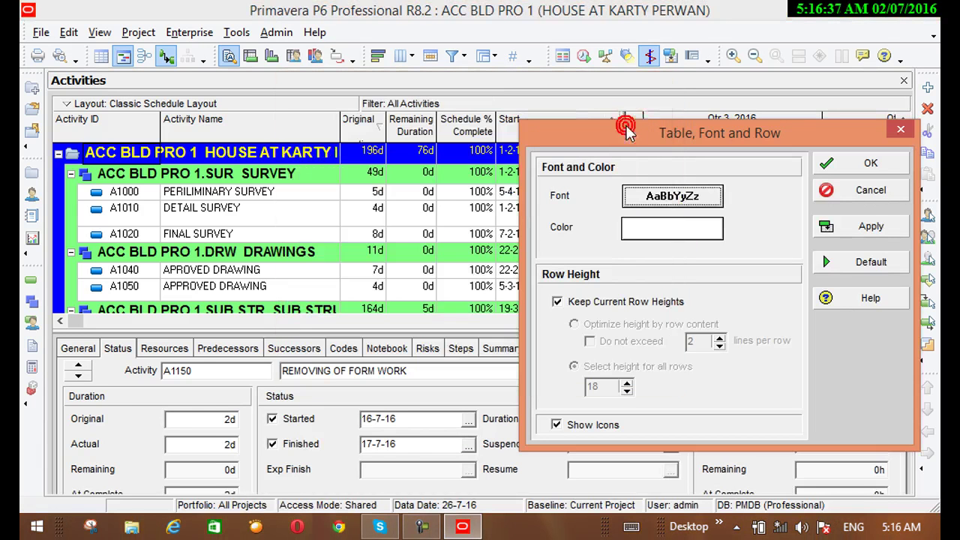
left_click(663, 236)
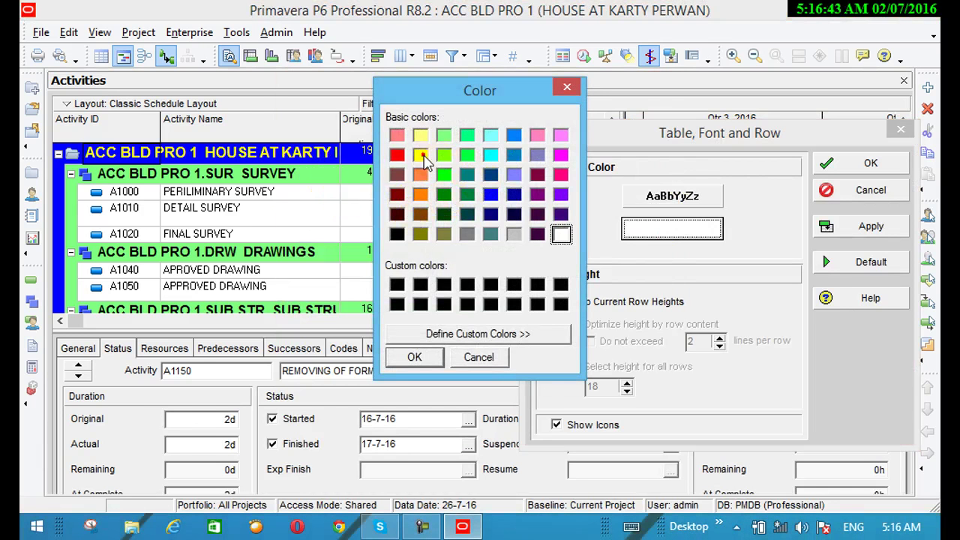
left_click(415, 357)
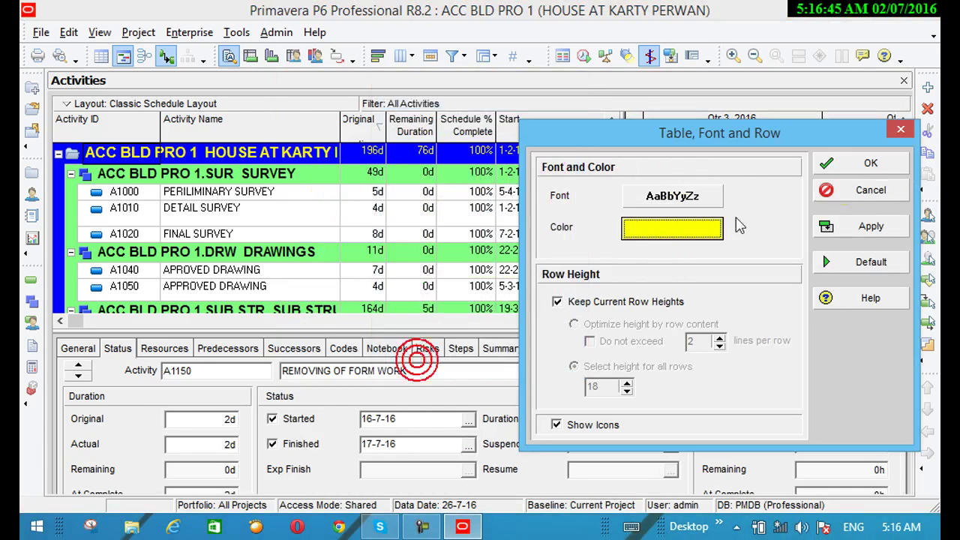
left_click(860, 228)
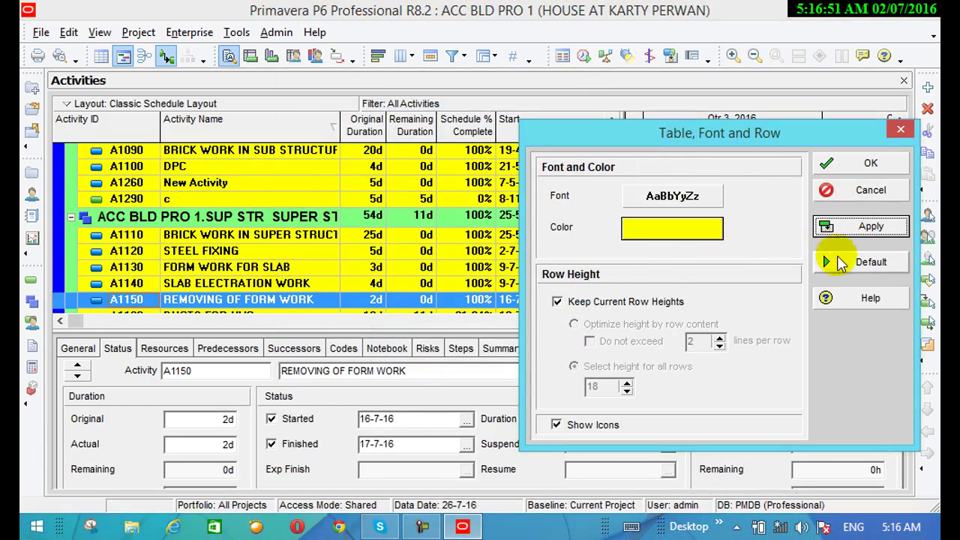
Reset the activity table's font, color and row settings to the defaults and turn on line numbers
left_click(837, 263)
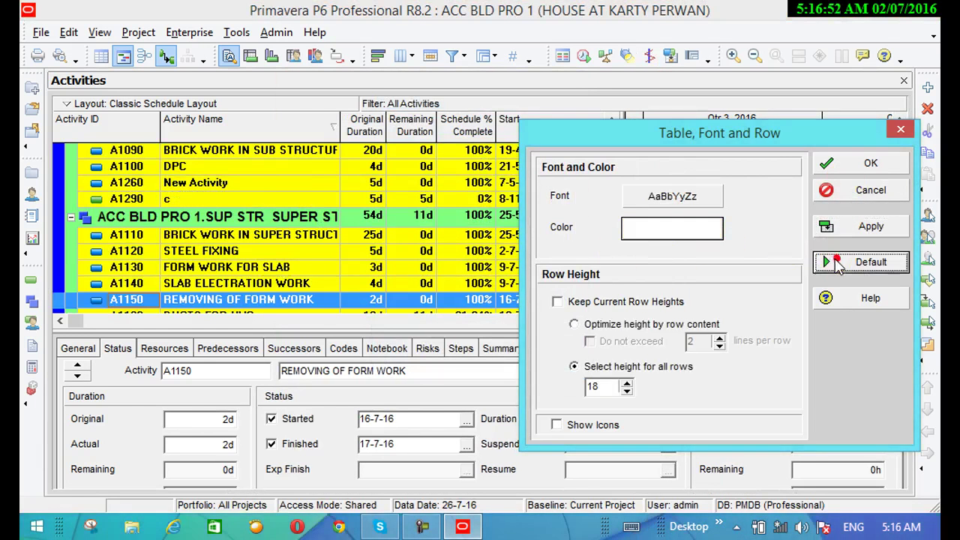
left_click(842, 166)
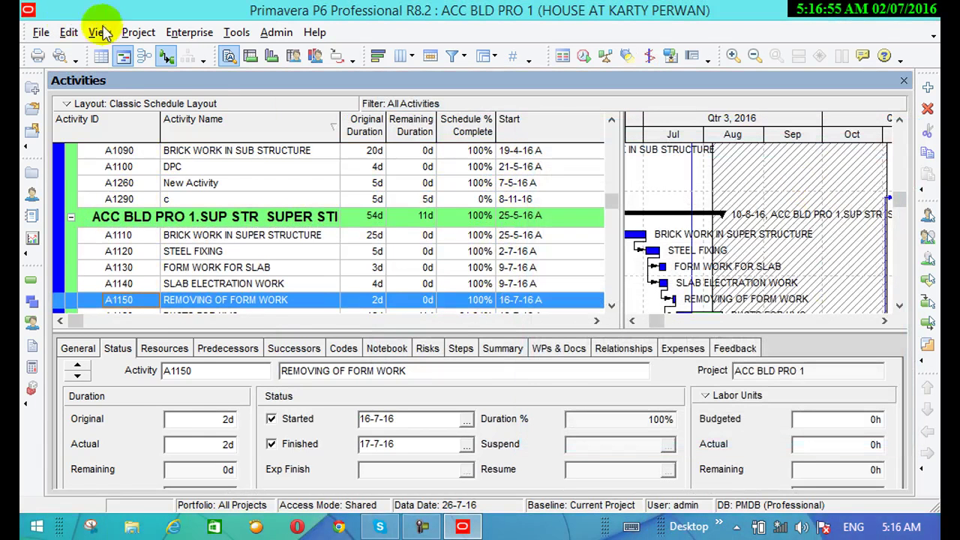
left_click(105, 35)
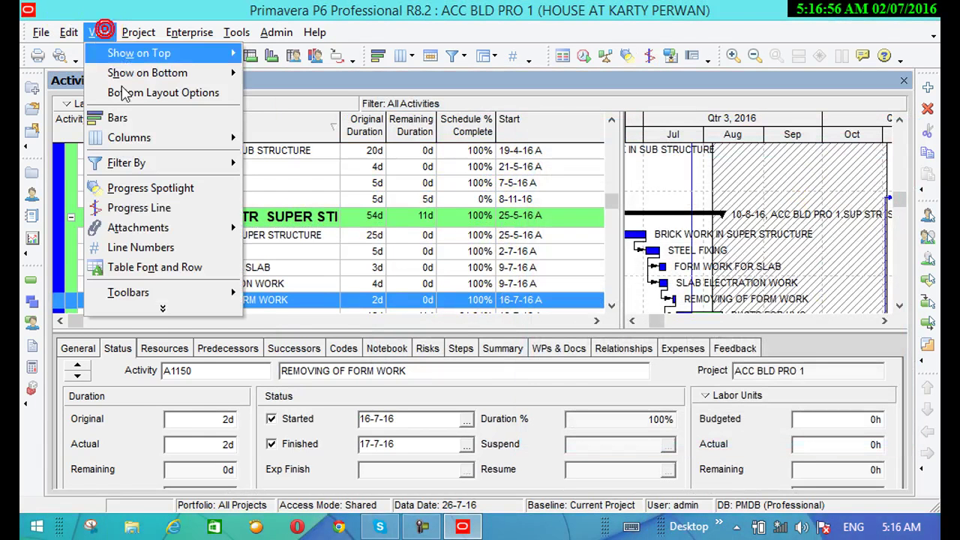
left_click(179, 245)
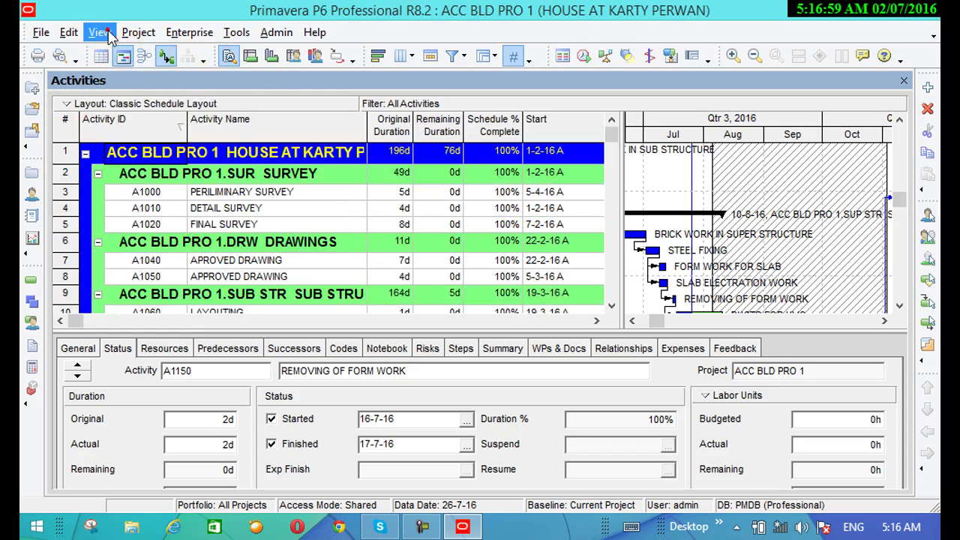
Optimize the activity table's row heights by content with a maximum of 5 lines per row, and restore the default settings
left_click(100, 33)
left_click(186, 270)
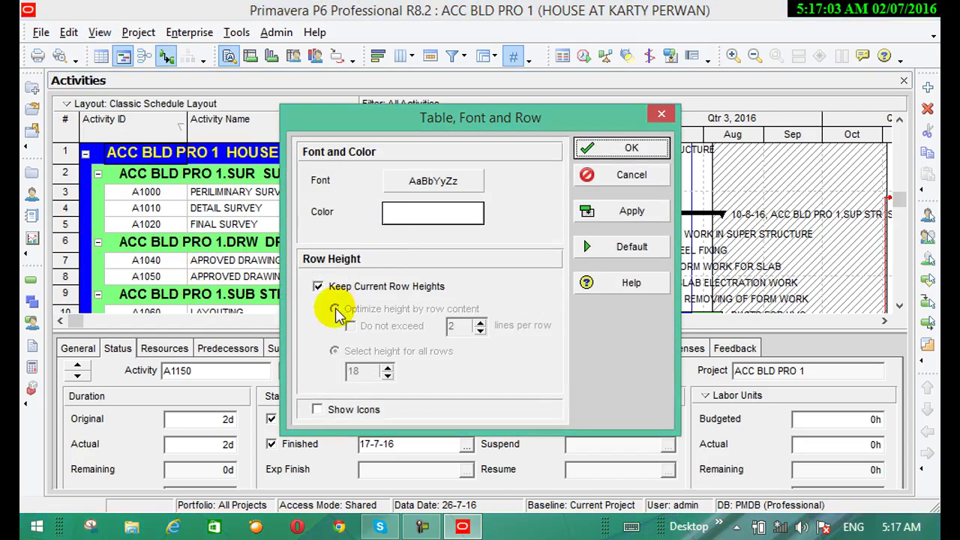
left_click(319, 287)
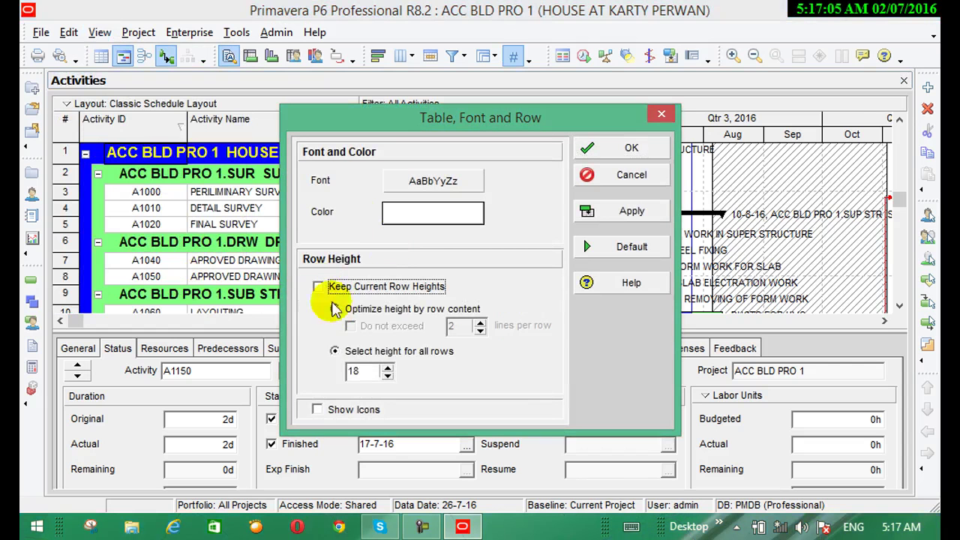
left_click_drag(407, 118, 614, 108)
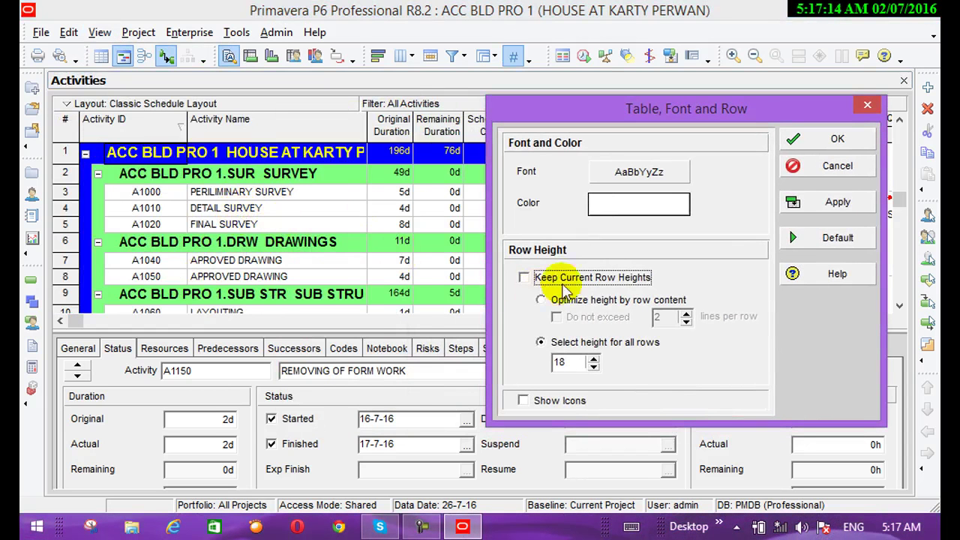
left_click(541, 301)
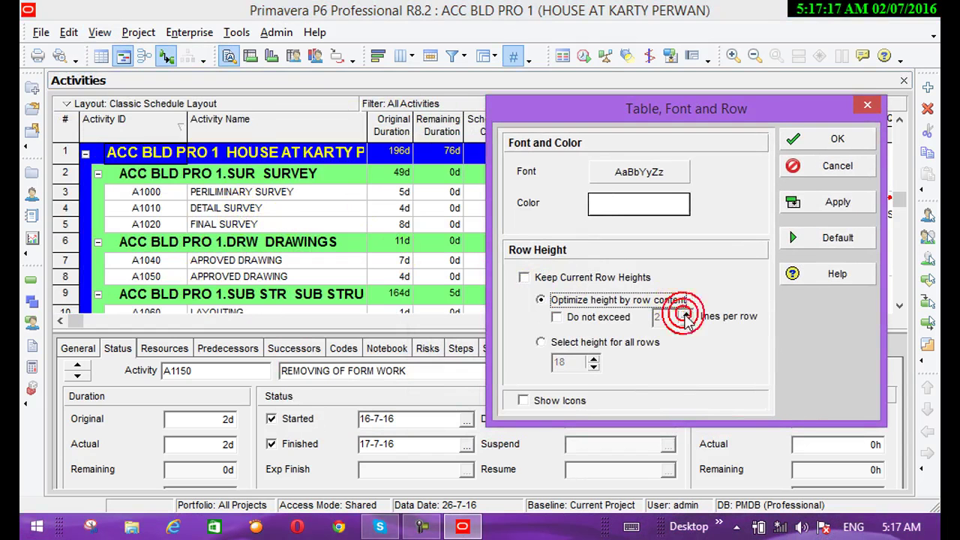
left_click(686, 313)
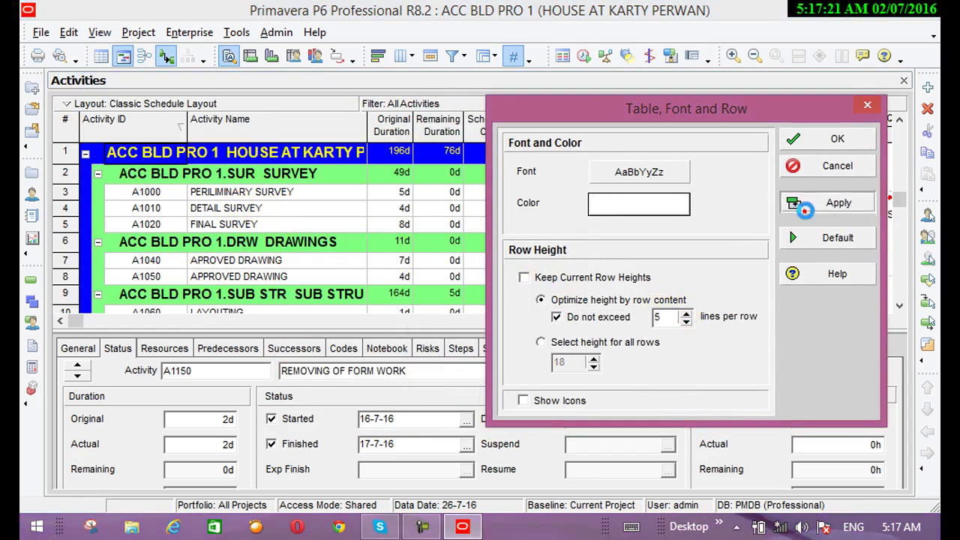
left_click(797, 204)
scroll(330, 231, "down", 5)
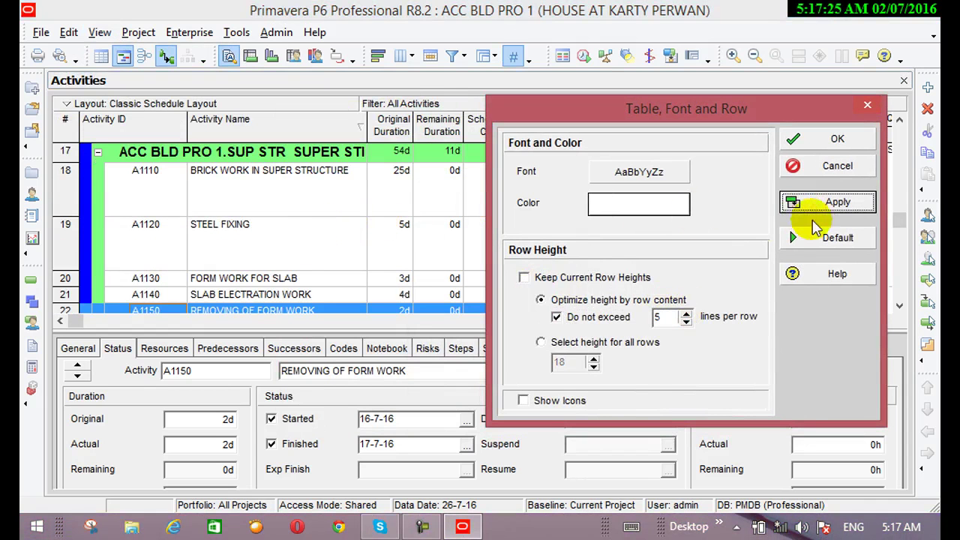
left_click(811, 241)
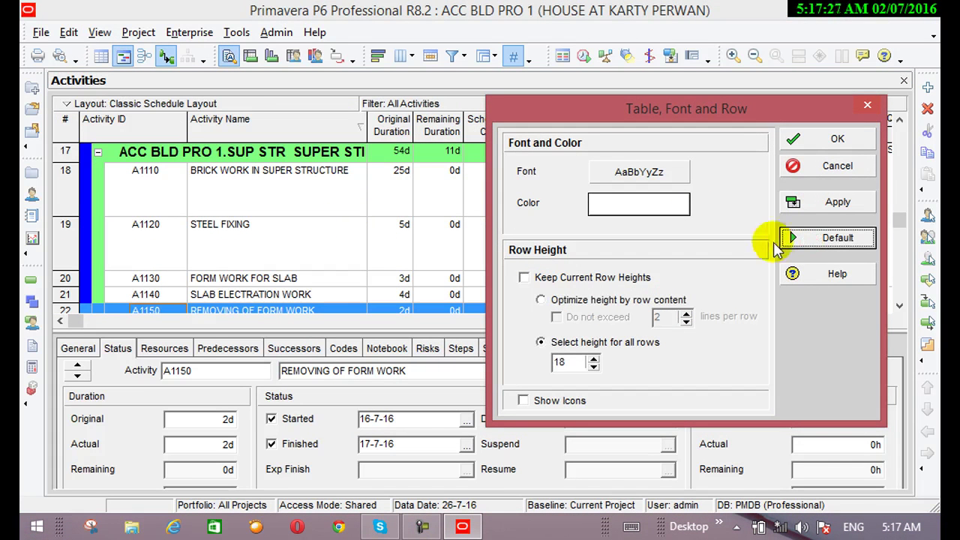
left_click(818, 204)
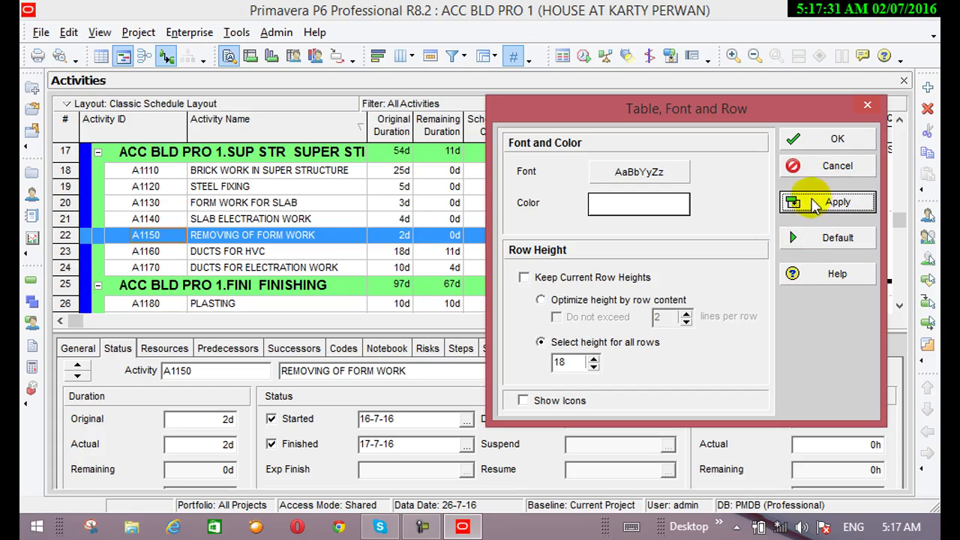
Show icons in the activity table and hide them again
left_click(523, 402)
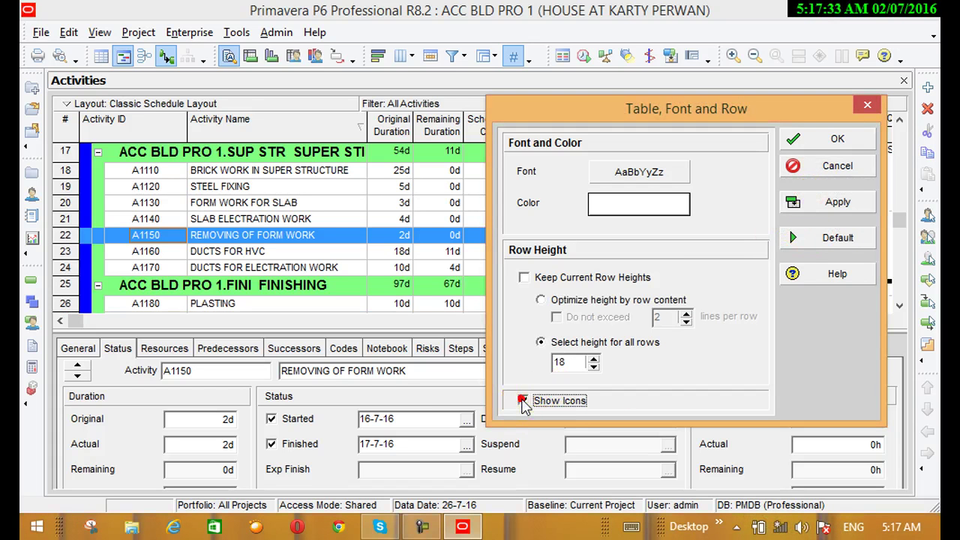
left_click(824, 204)
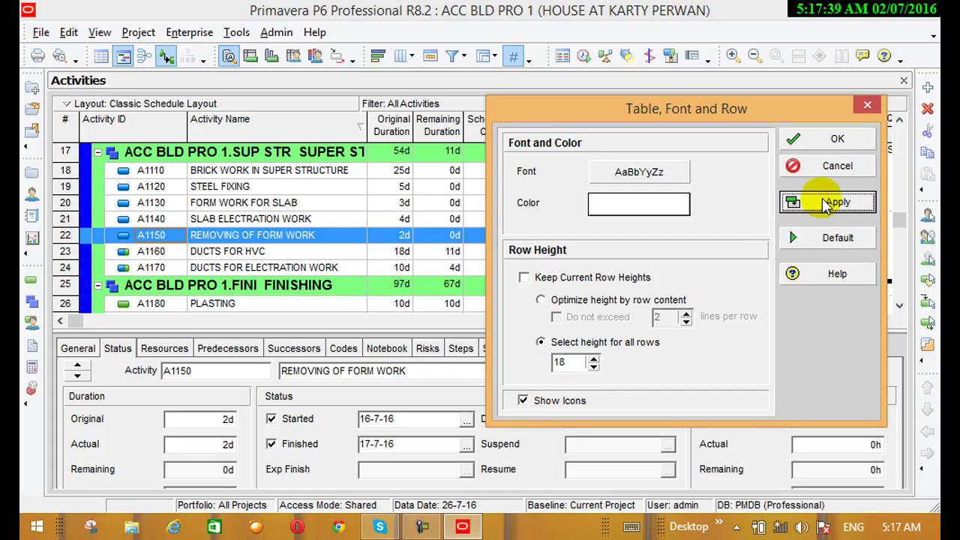
left_click(523, 401)
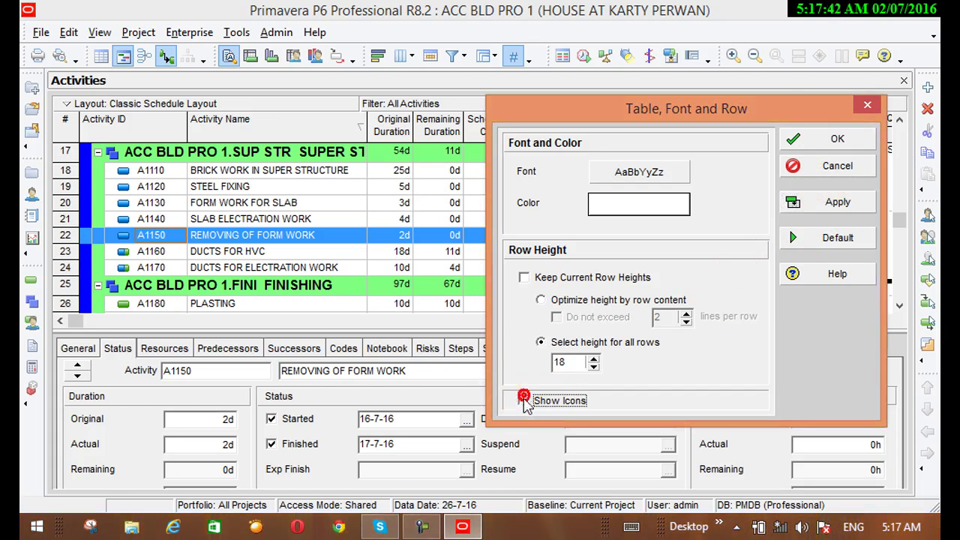
left_click(808, 147)
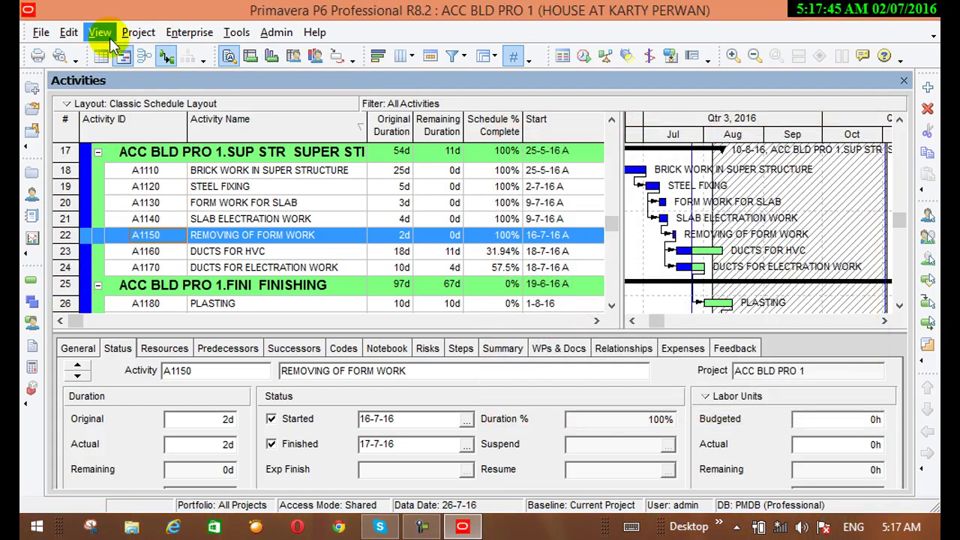
Apply row heights optimized by row content and show icons in the activity table
left_click(109, 36)
left_click(158, 293)
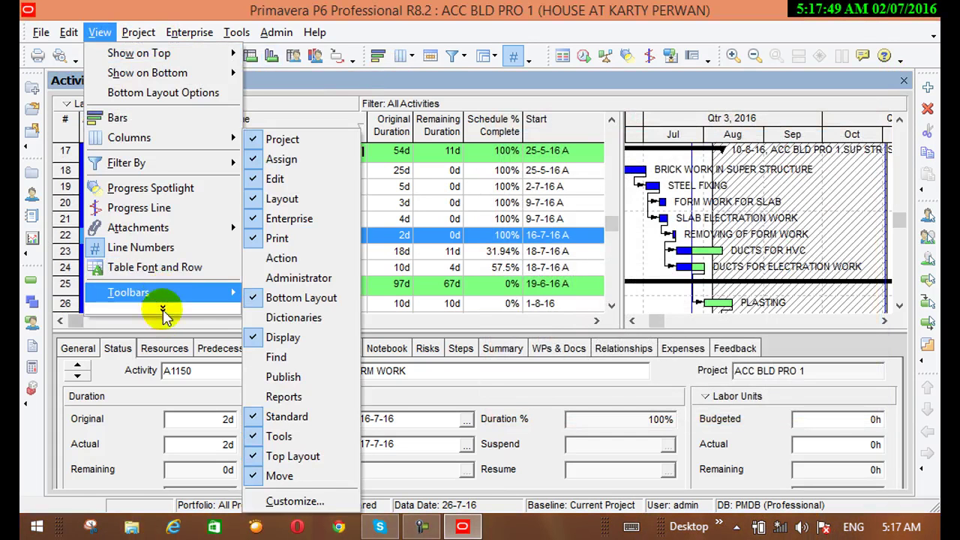
left_click(162, 309)
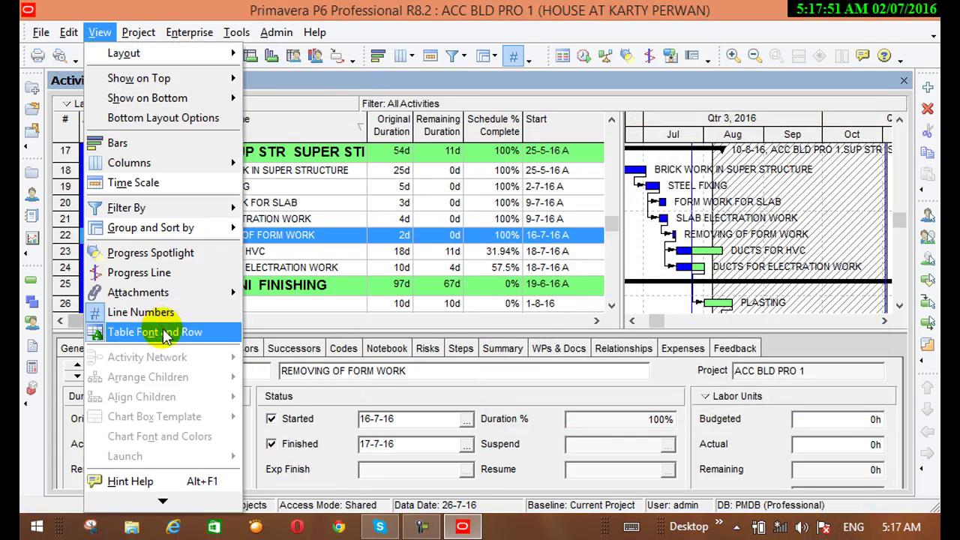
left_click(163, 334)
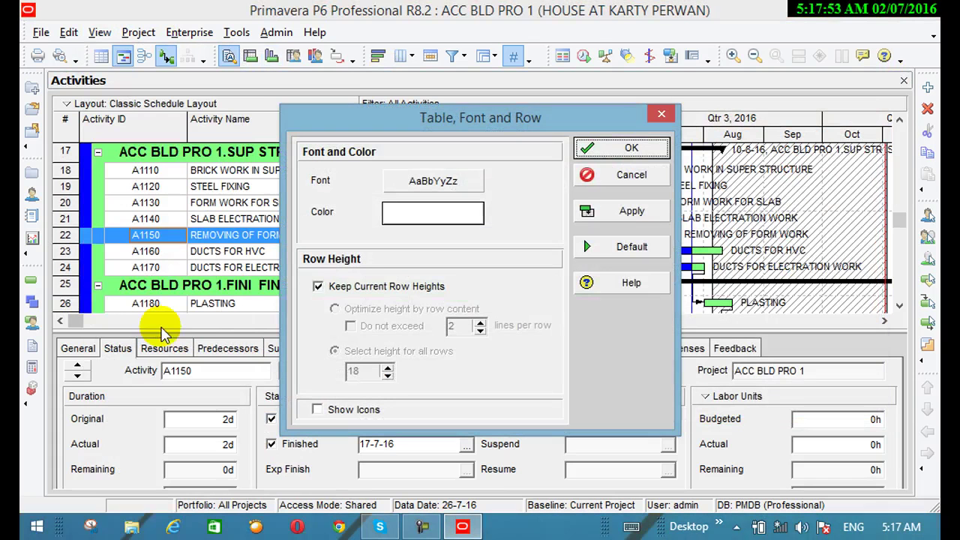
left_click(320, 286)
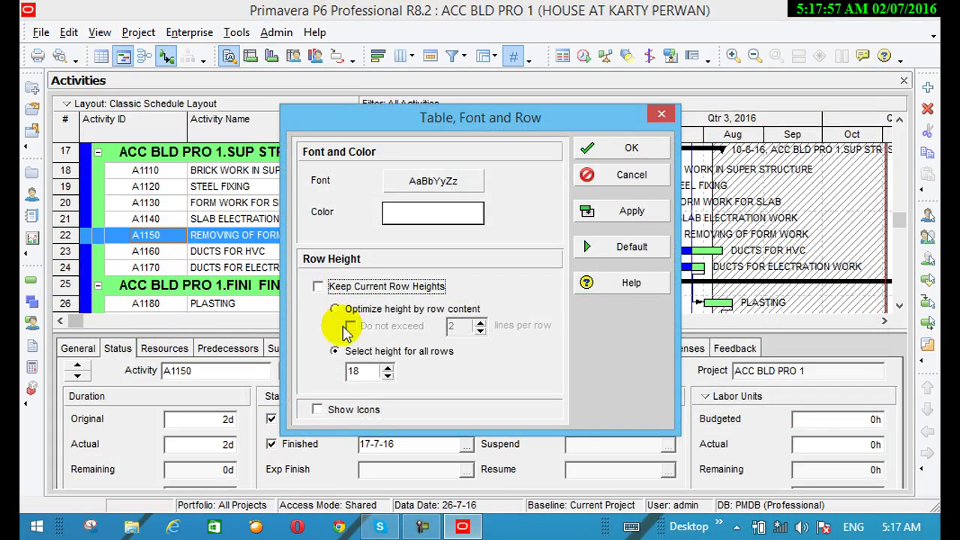
left_click(336, 310)
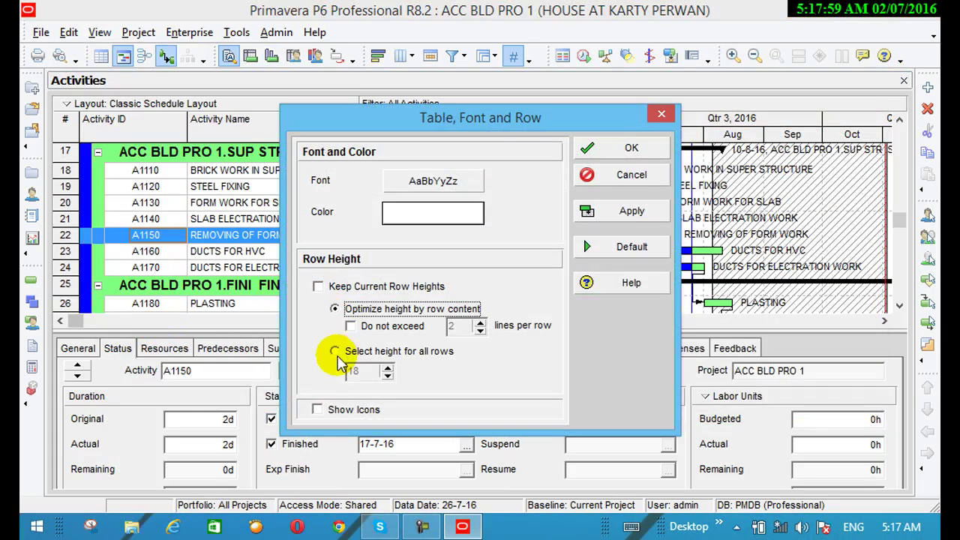
left_click(319, 411)
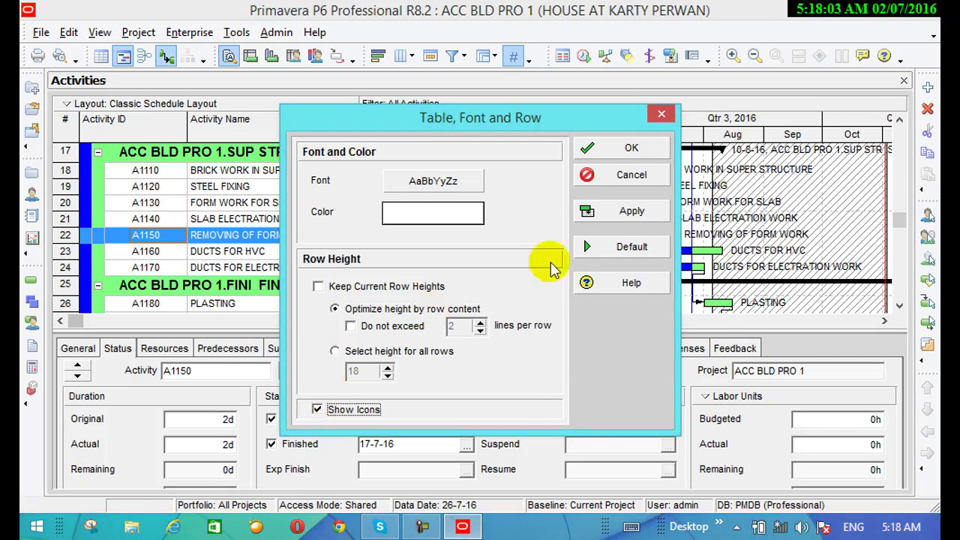
left_click(616, 216)
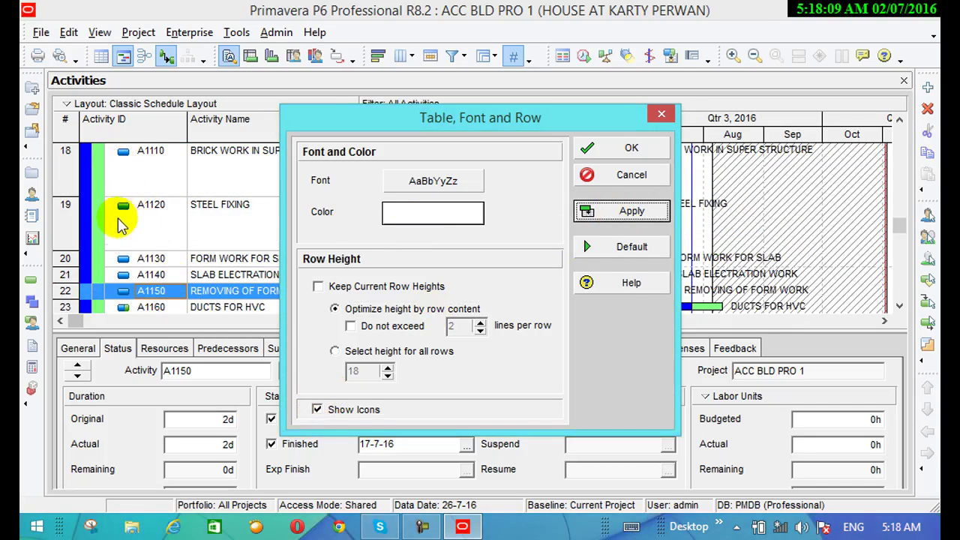
Turn the activity table's icons off and on again, and reset its font and row settings to the defaults
left_click(317, 411)
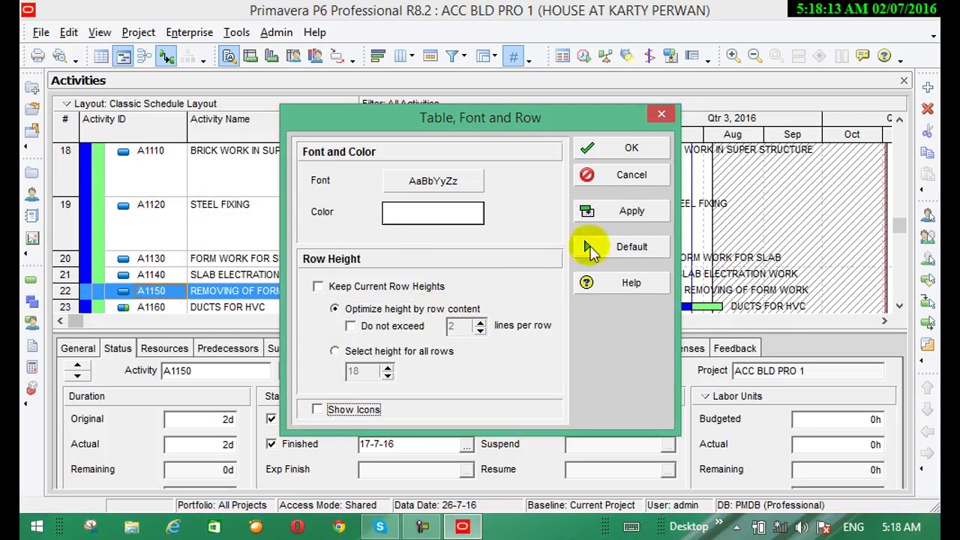
left_click(619, 211)
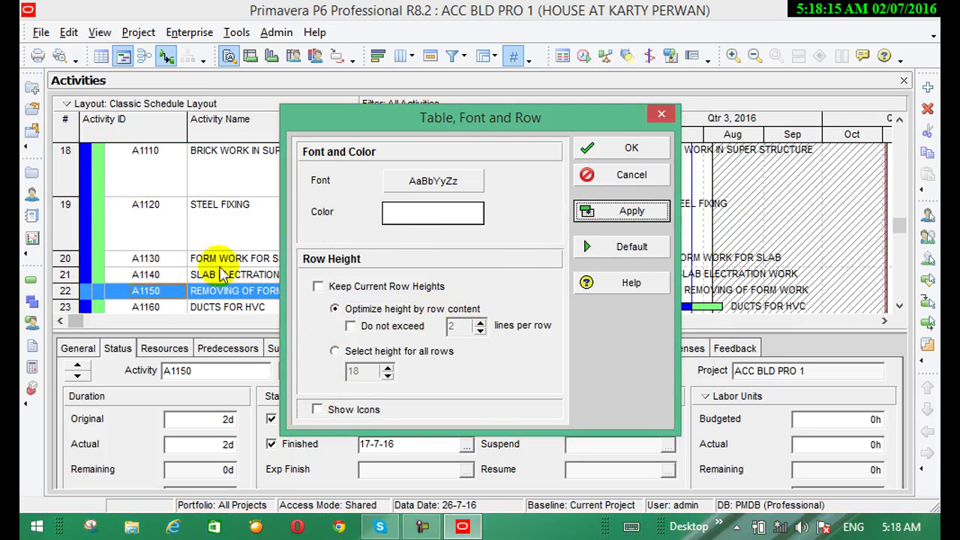
left_click(317, 410)
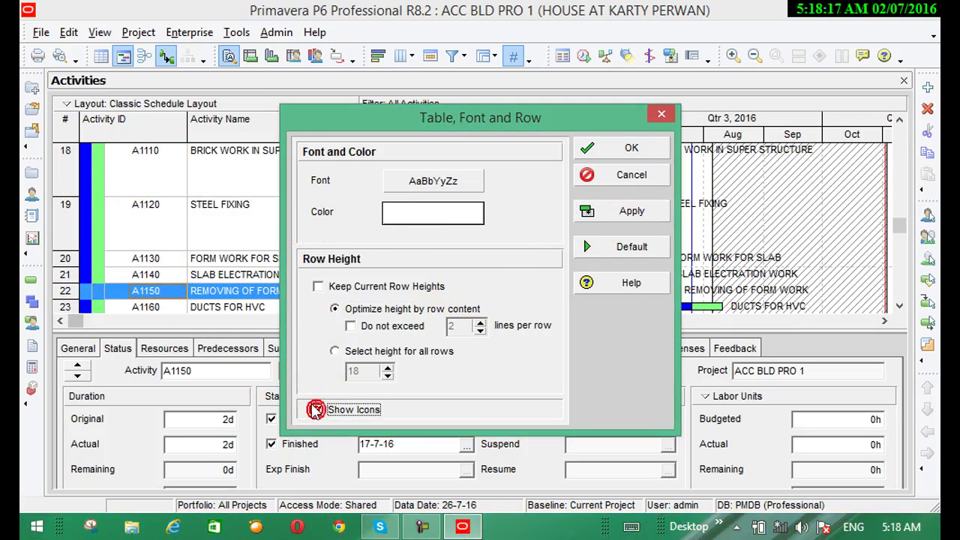
left_click(619, 215)
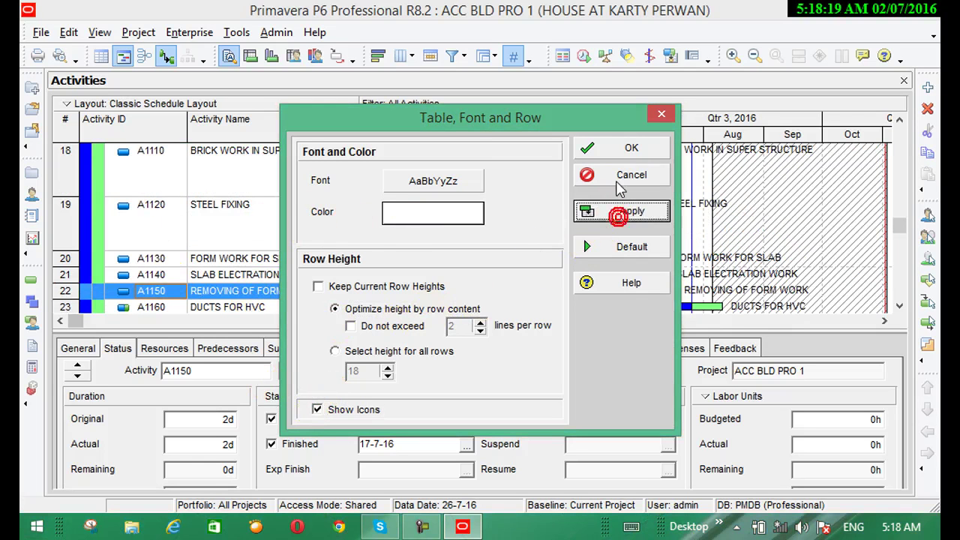
left_click(617, 245)
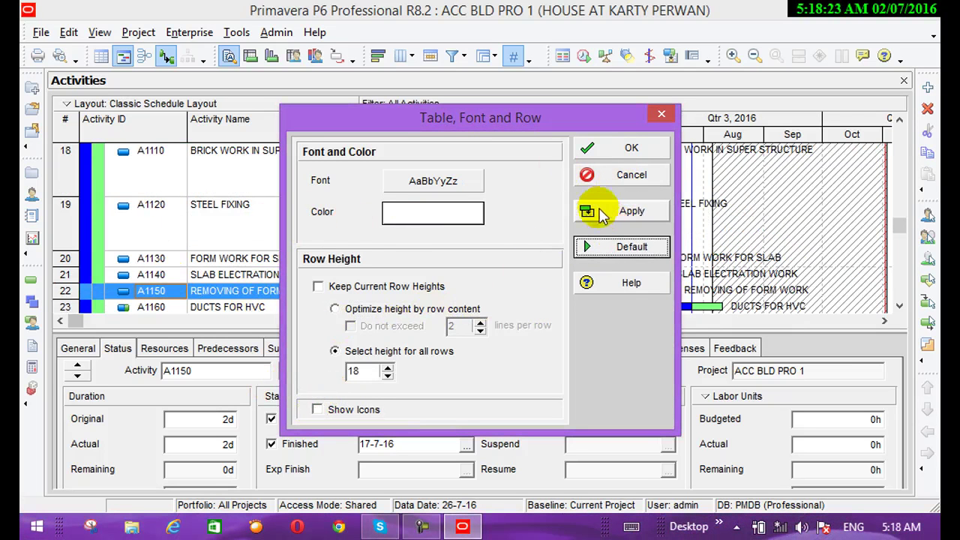
left_click(622, 150)
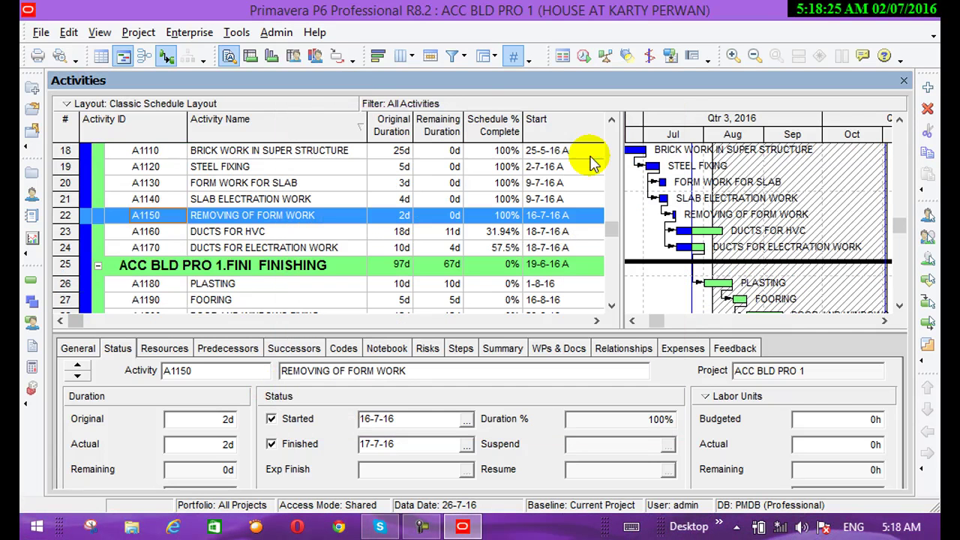
left_click(102, 34)
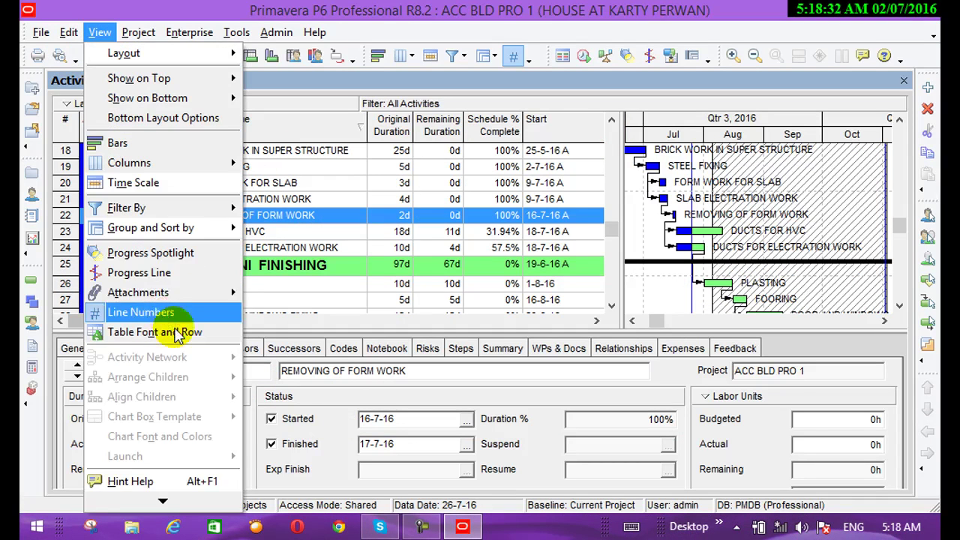
left_click(175, 330)
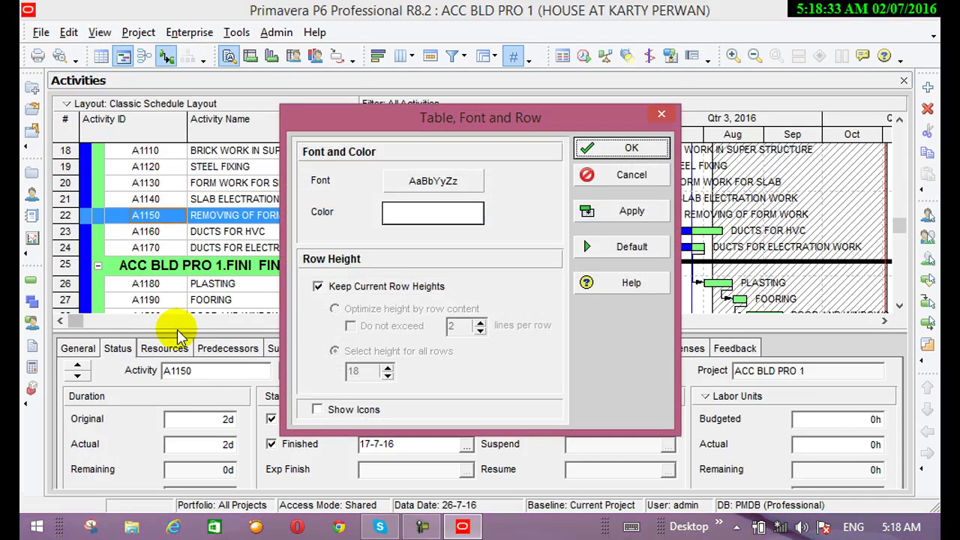
left_click(660, 115)
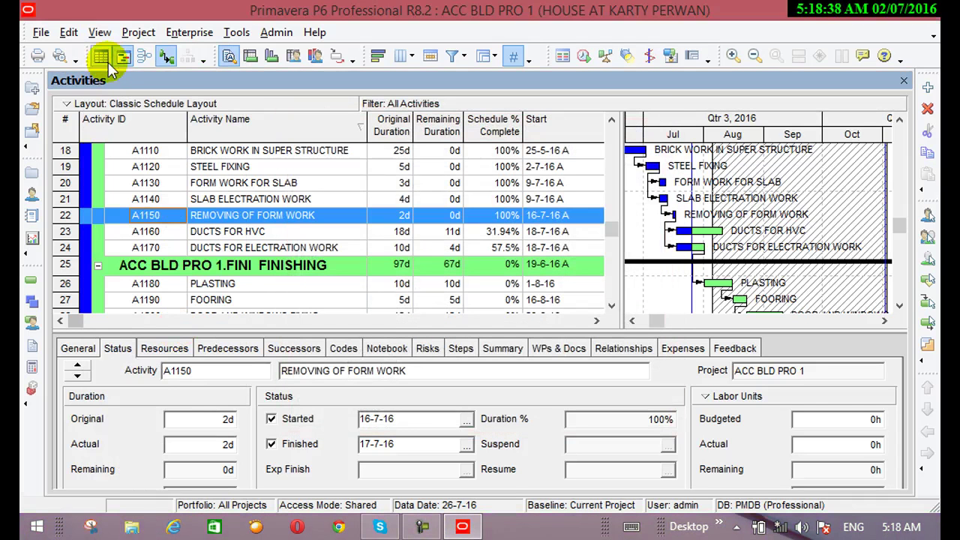
Switch the upper view from the Gantt chart to the Activity Network
left_click(101, 33)
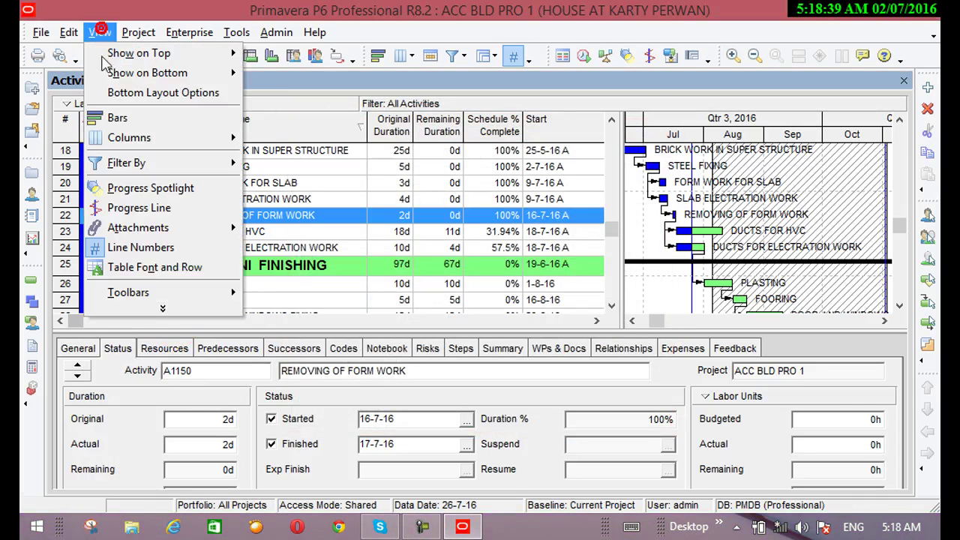
left_click(161, 310)
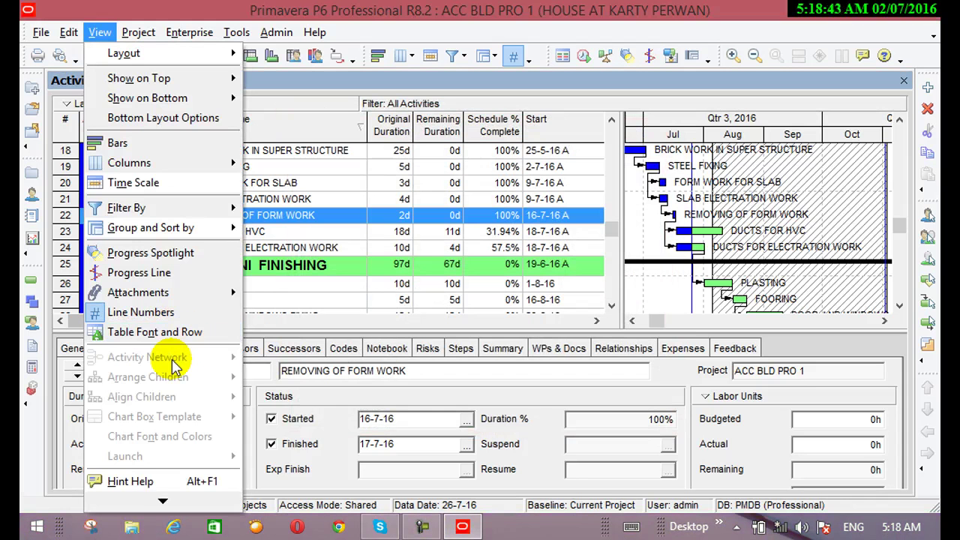
left_click(277, 32)
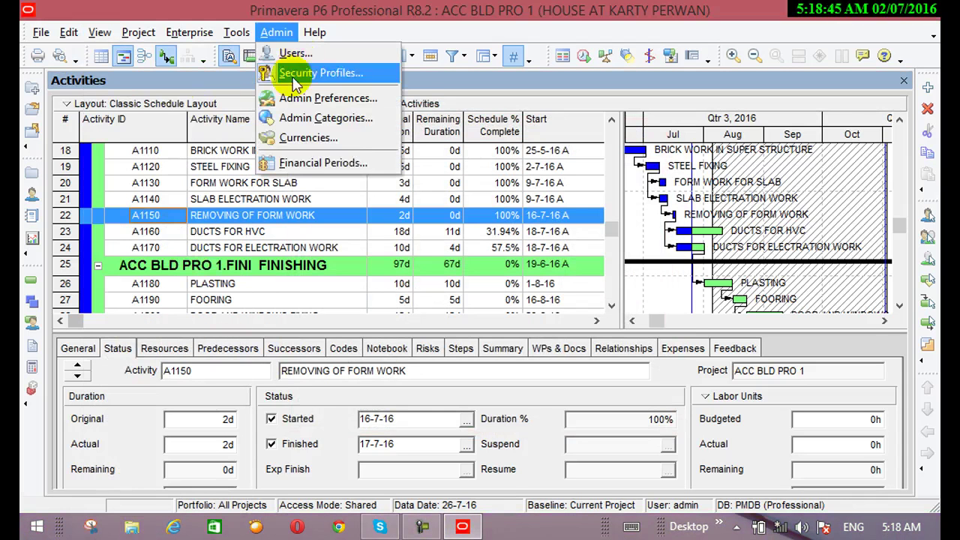
left_click(172, 87)
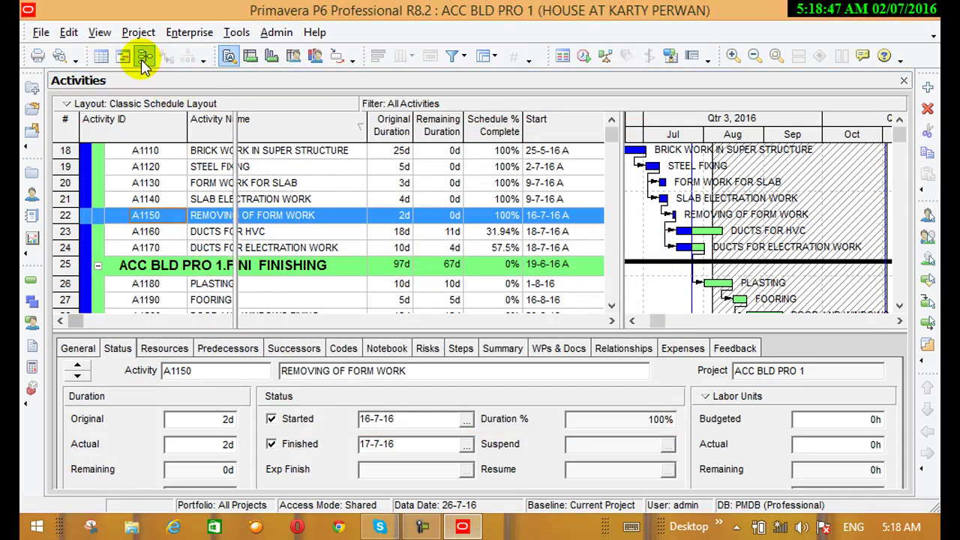
left_click(145, 58)
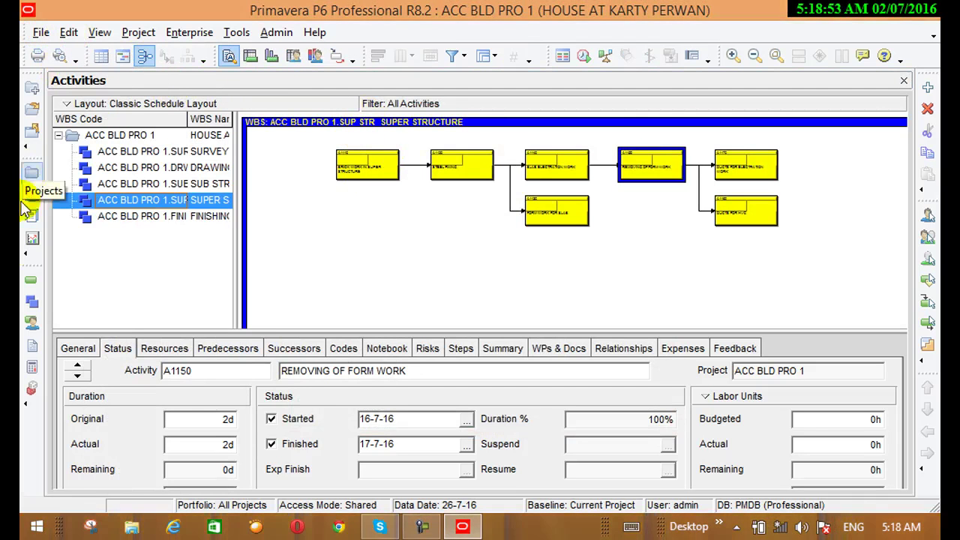
Switch the upper view from the Activity Network to the activity table
left_click(31, 280)
left_click(201, 35)
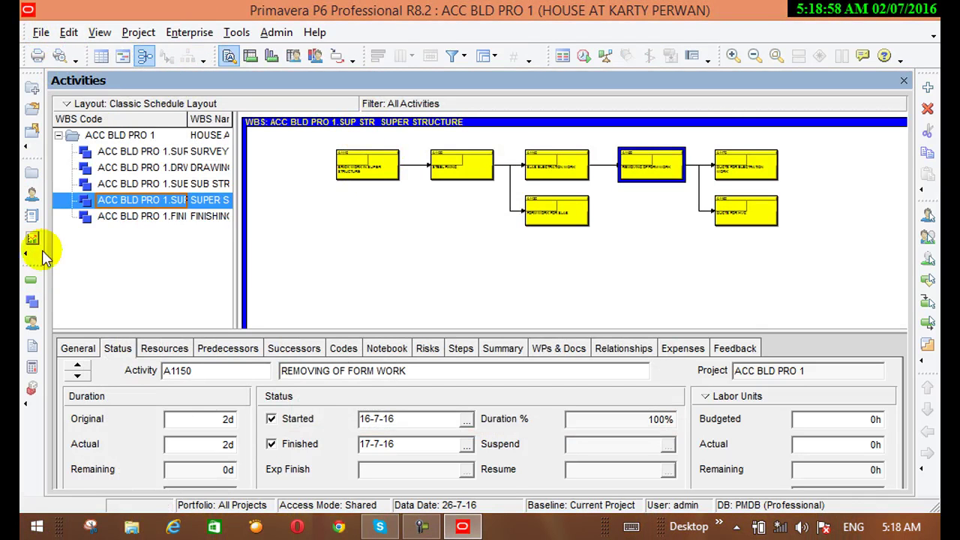
left_click(101, 55)
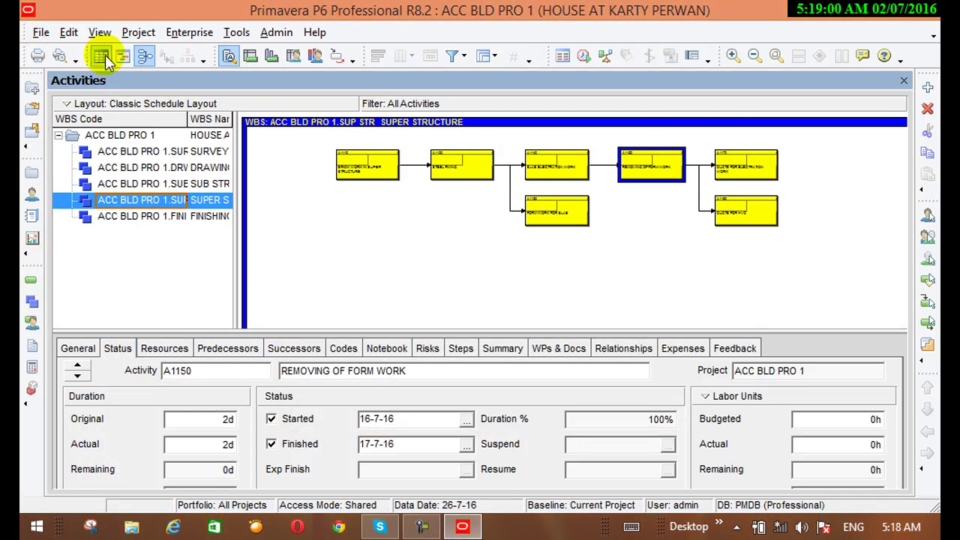
Open the Enterprise Project Structure, look through its display options, and close it
left_click(187, 35)
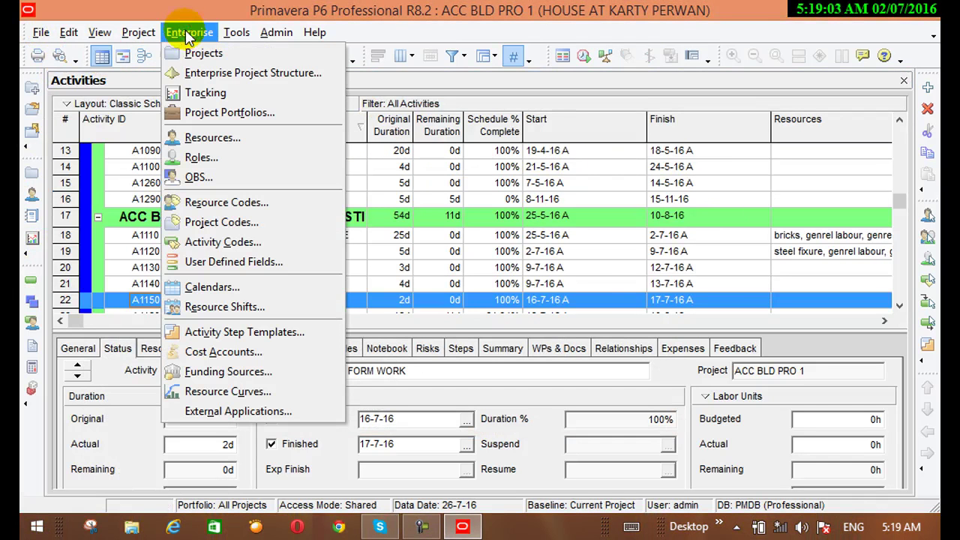
left_click(201, 68)
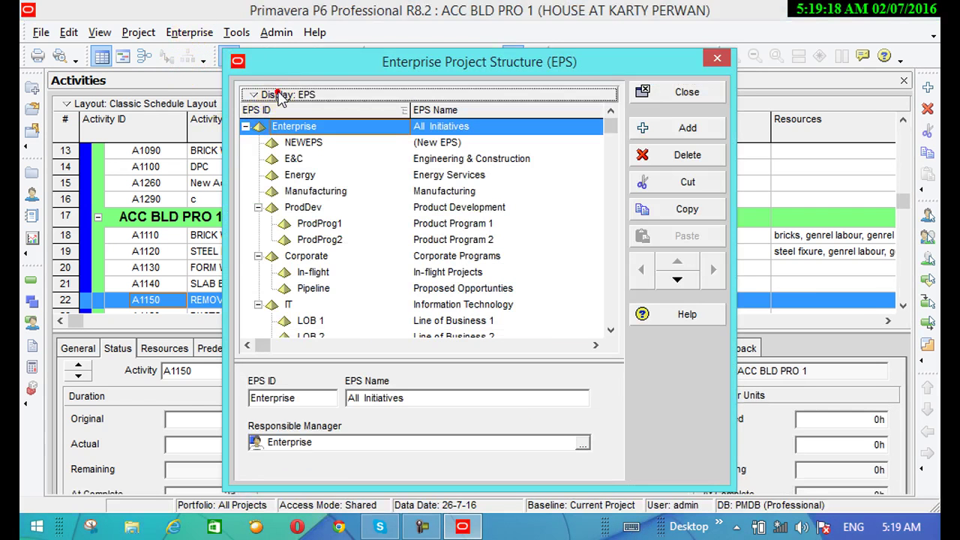
left_click(279, 96)
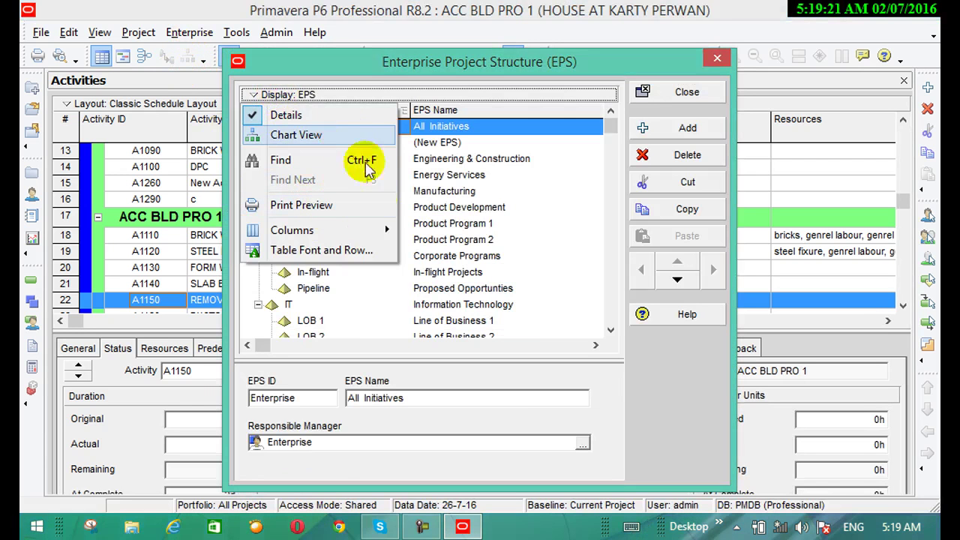
mouse_move(359, 234)
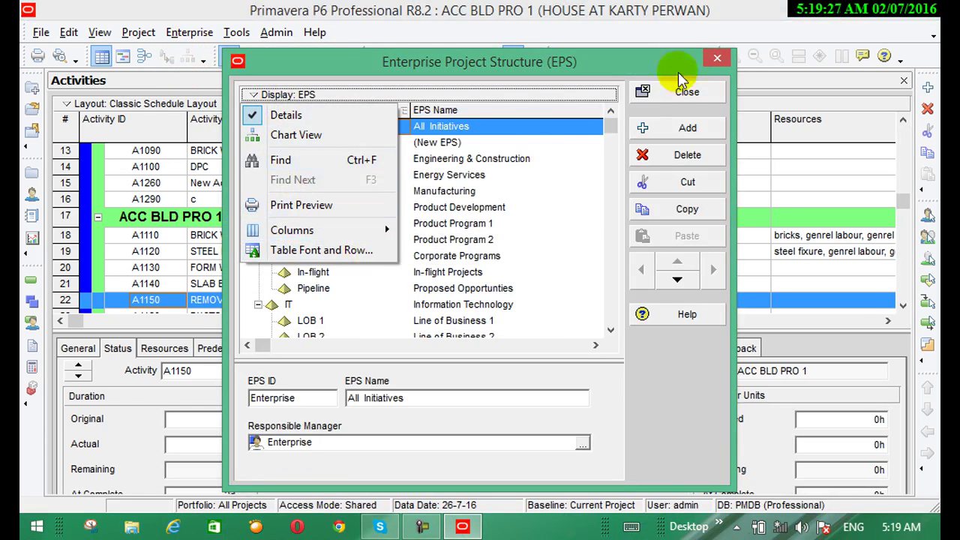
left_click(719, 60)
left_click(719, 60)
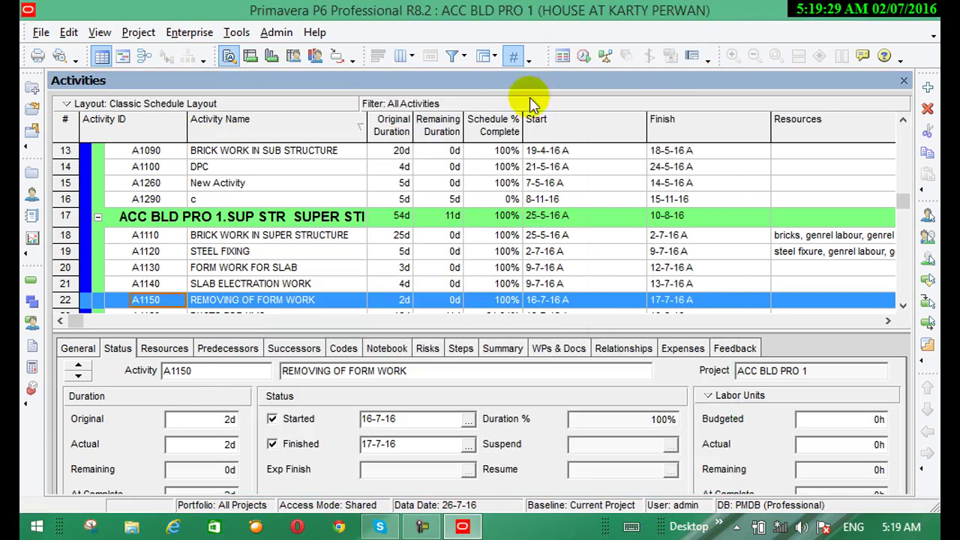
Turn on Hint Help and select the SLAB ELECTRATION WORK activity to view the field descriptions
left_click(92, 34)
mouse_move(69, 33)
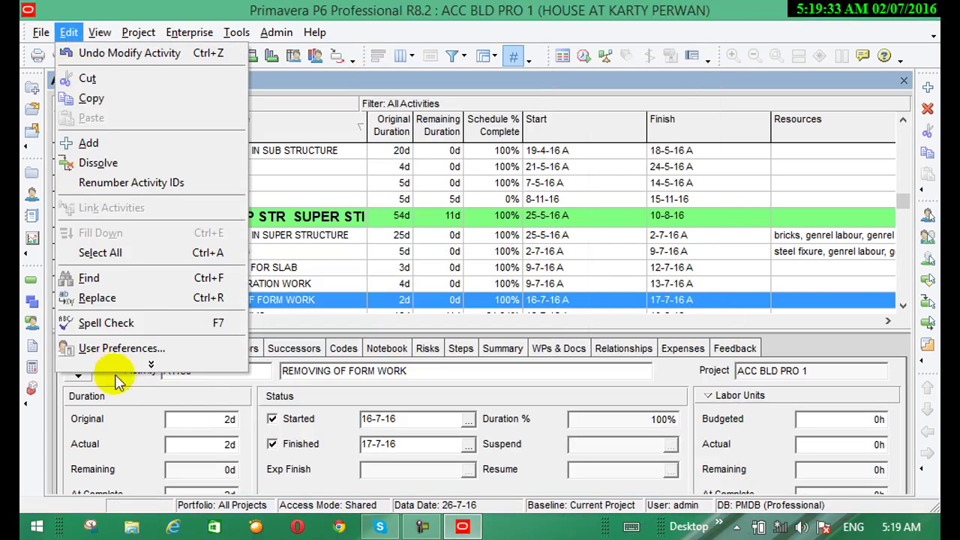
mouse_move(100, 32)
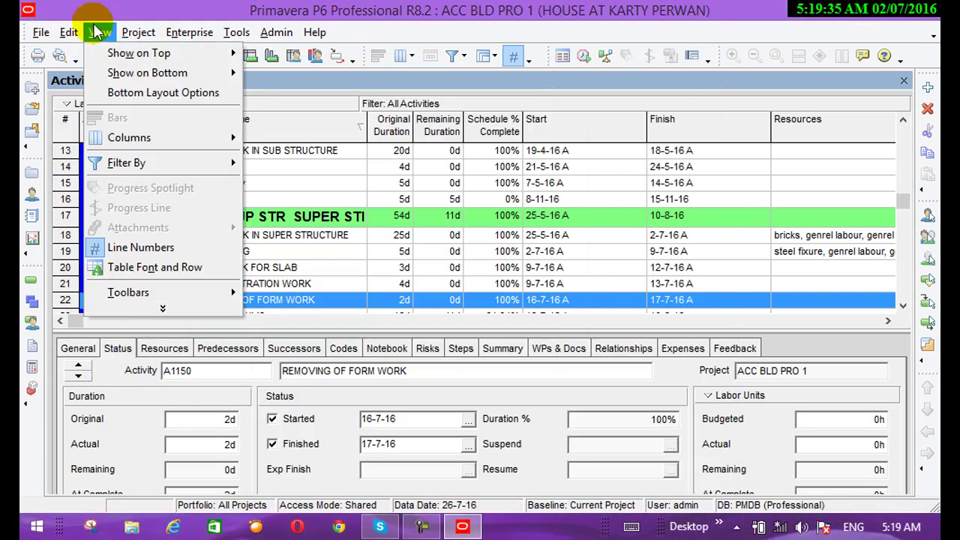
left_click(143, 312)
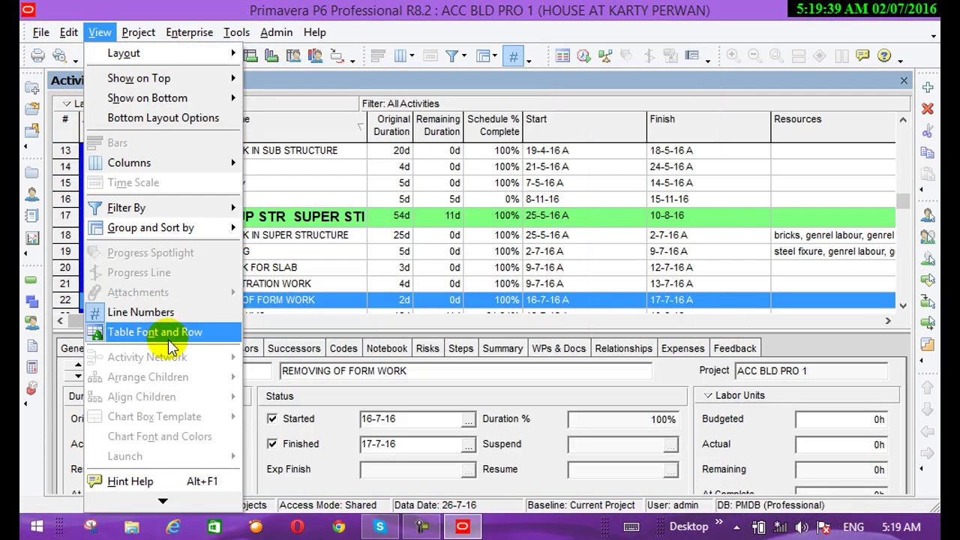
mouse_move(165, 498)
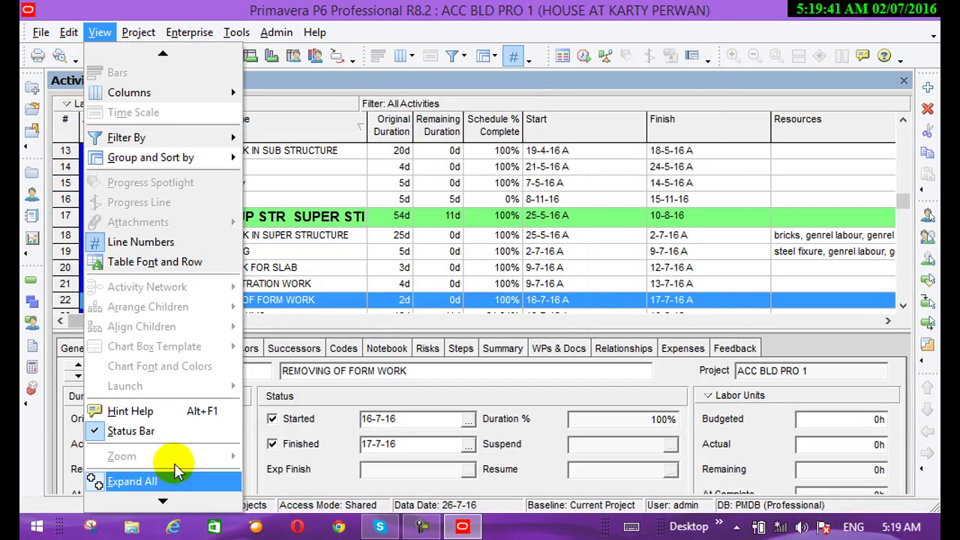
left_click(170, 420)
mouse_move(178, 308)
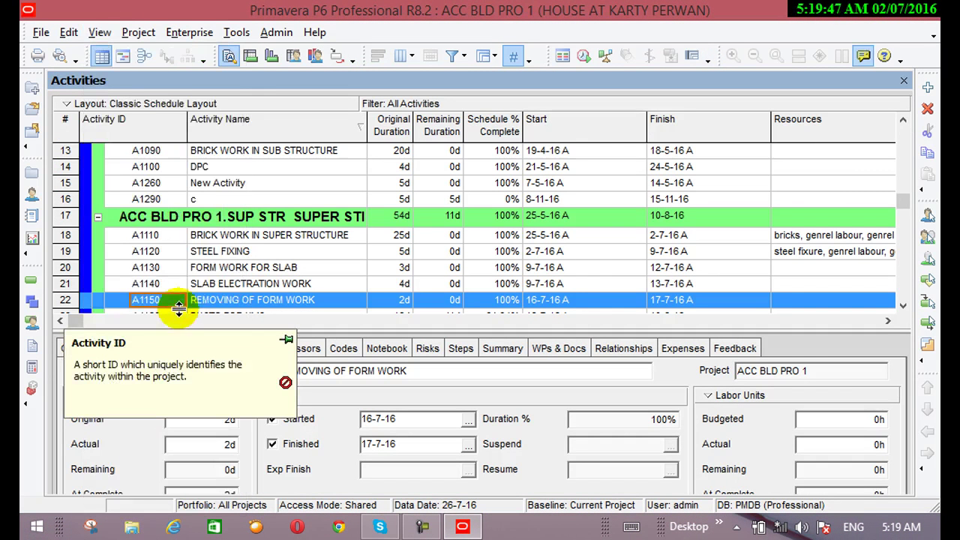
left_click(222, 288)
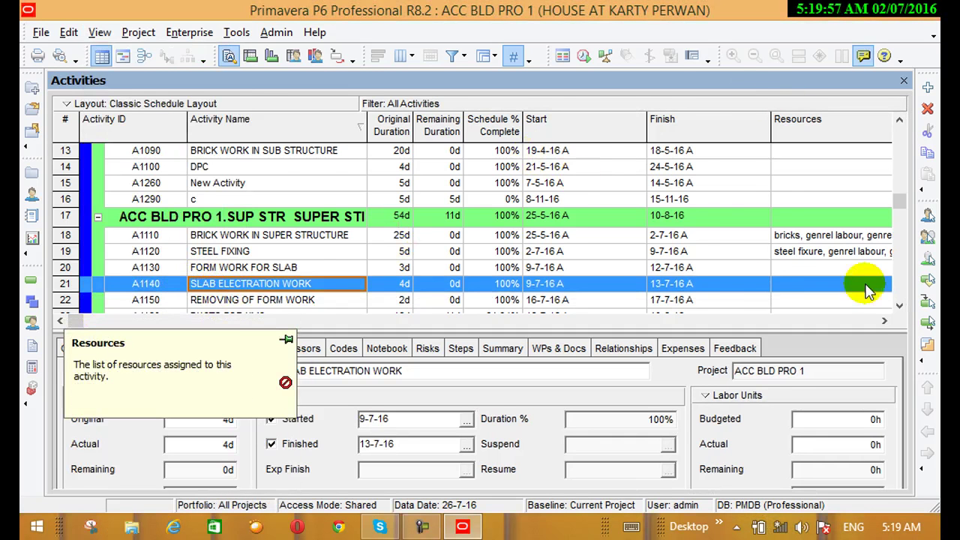
Sort the activities by Budgeted Total Cost, first ascending and then descending, and pin and unpin the hint window
left_click(885, 322)
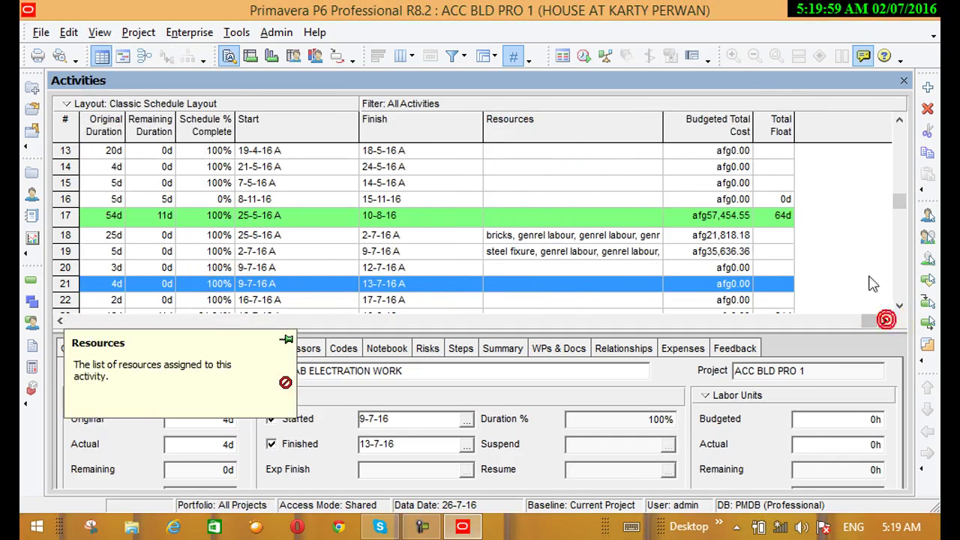
left_click(728, 131)
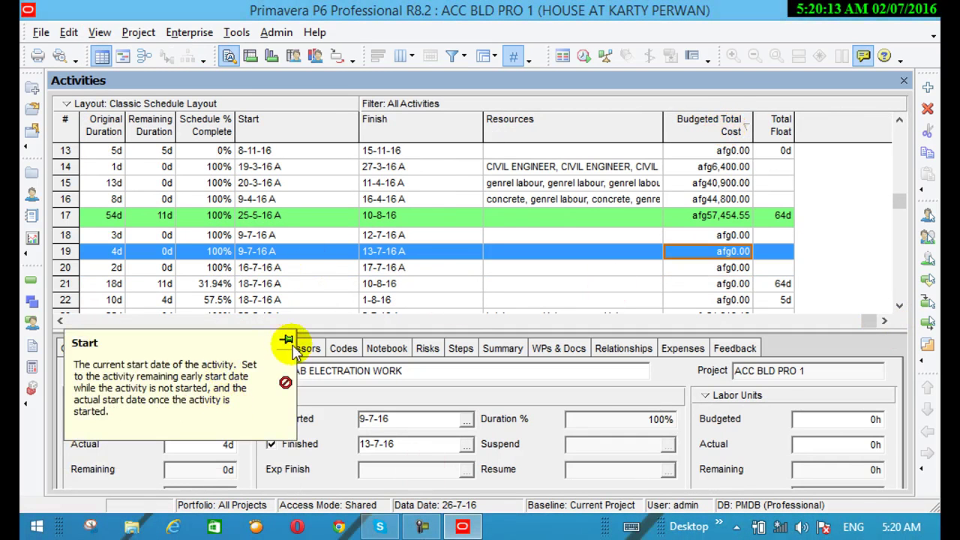
left_click(288, 341)
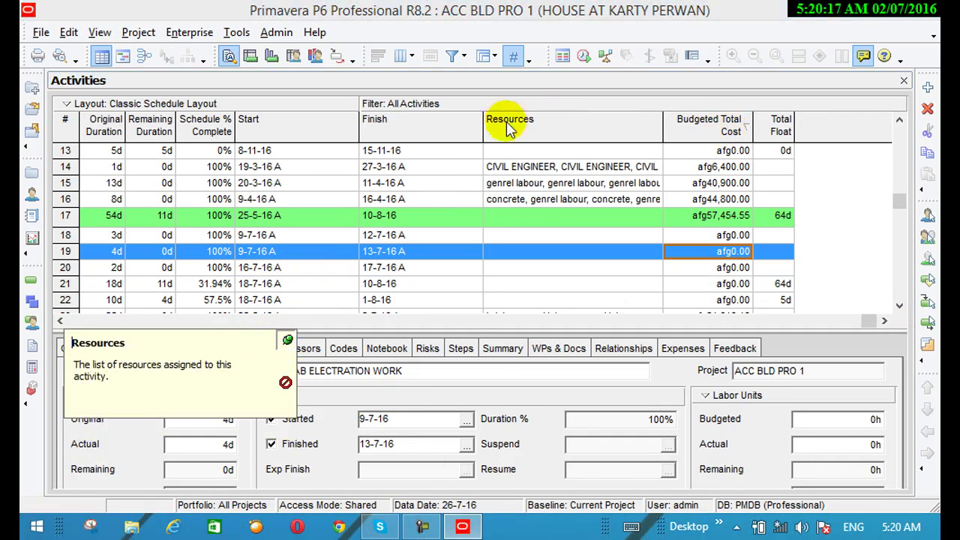
left_click(689, 124)
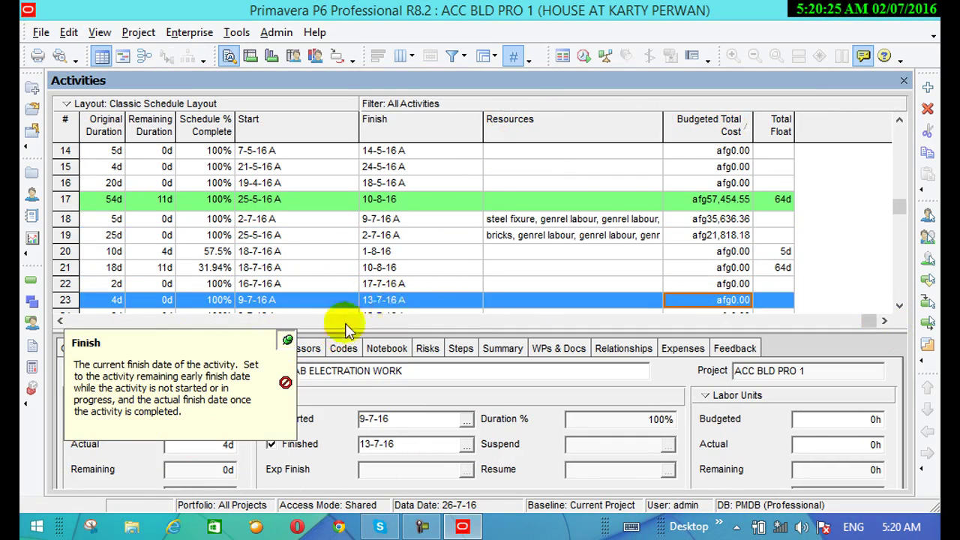
left_click(286, 343)
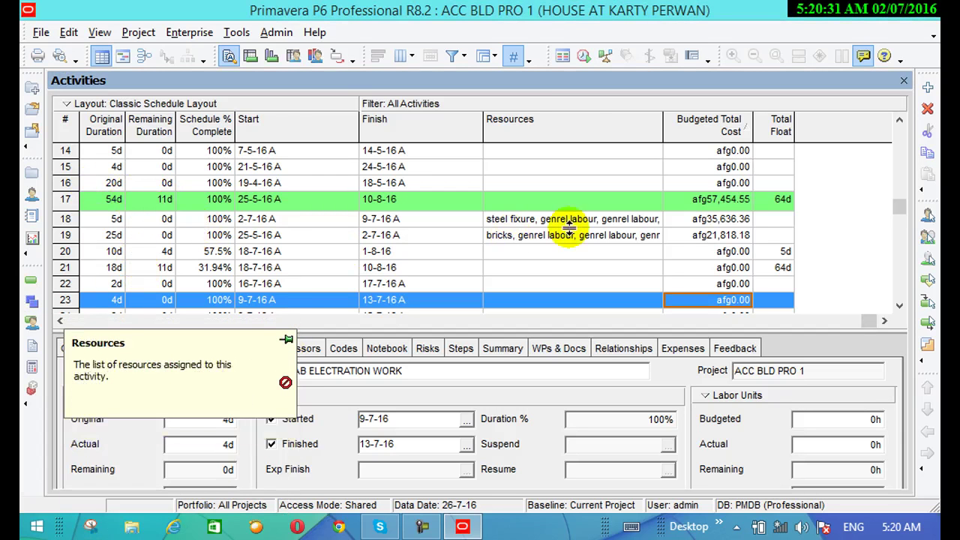
Turn off Hint Help and select the BRICK WORK IN SUPER STRUCTURE activity
left_click(102, 33)
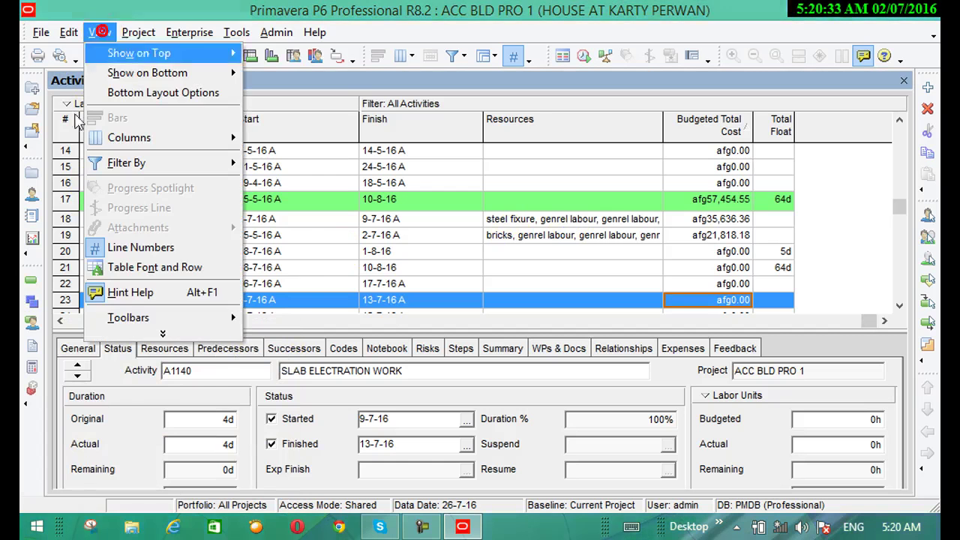
left_click(95, 294)
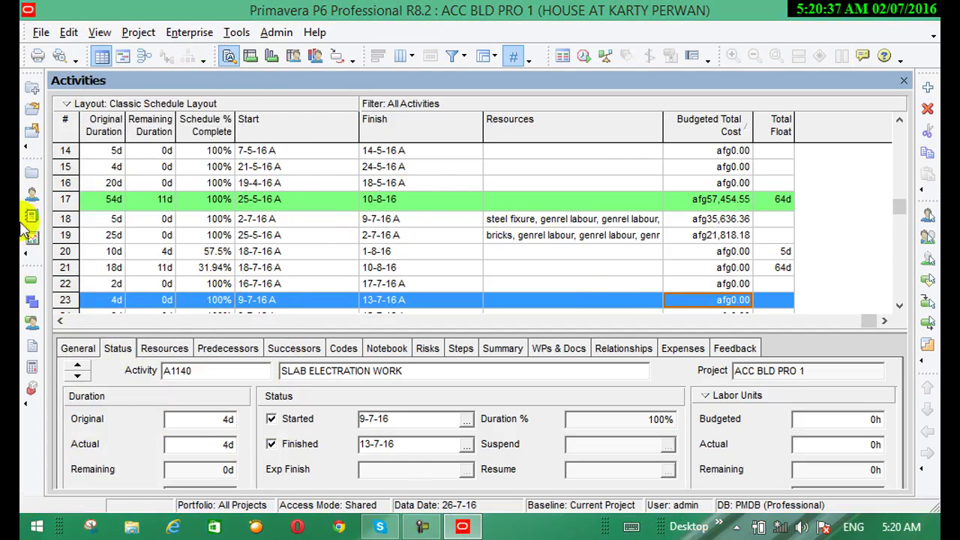
left_click(275, 236)
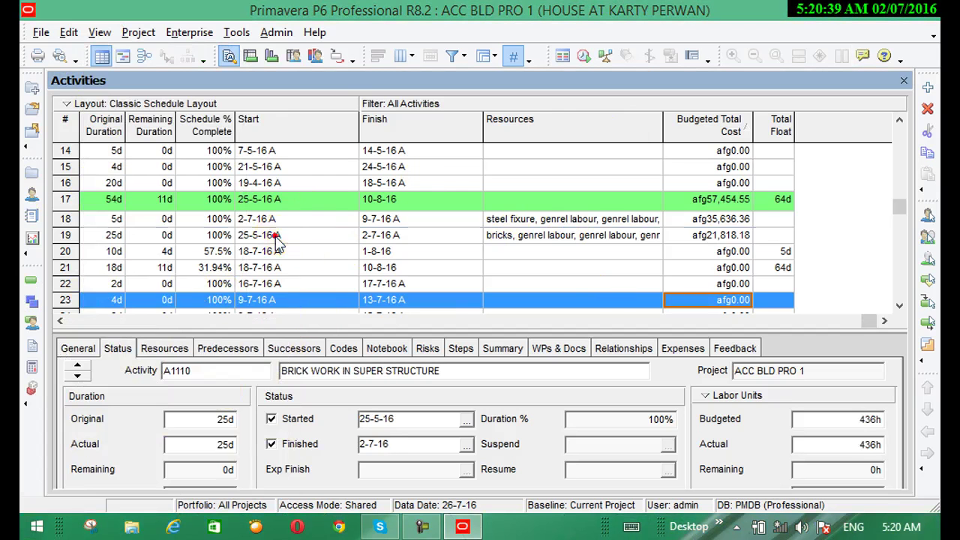
left_click(101, 33)
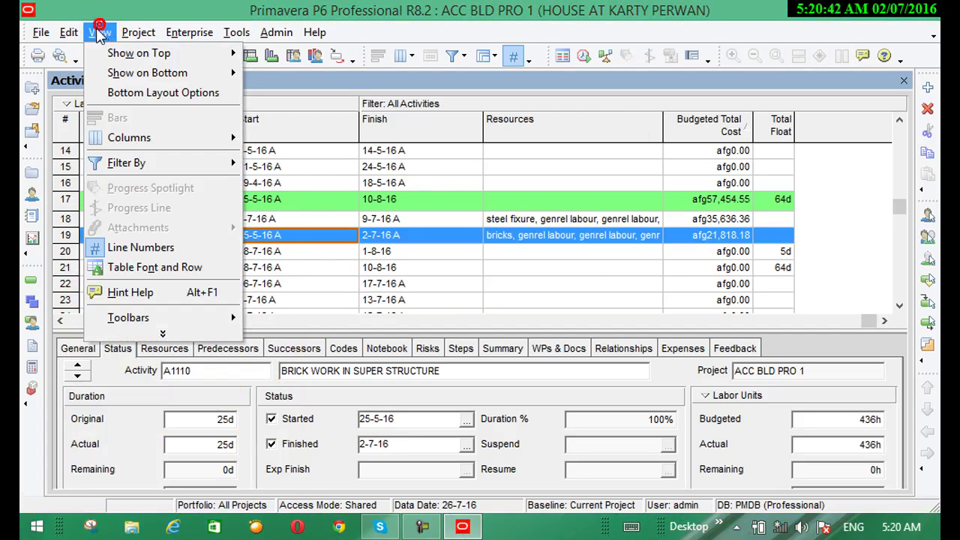
left_click(167, 337)
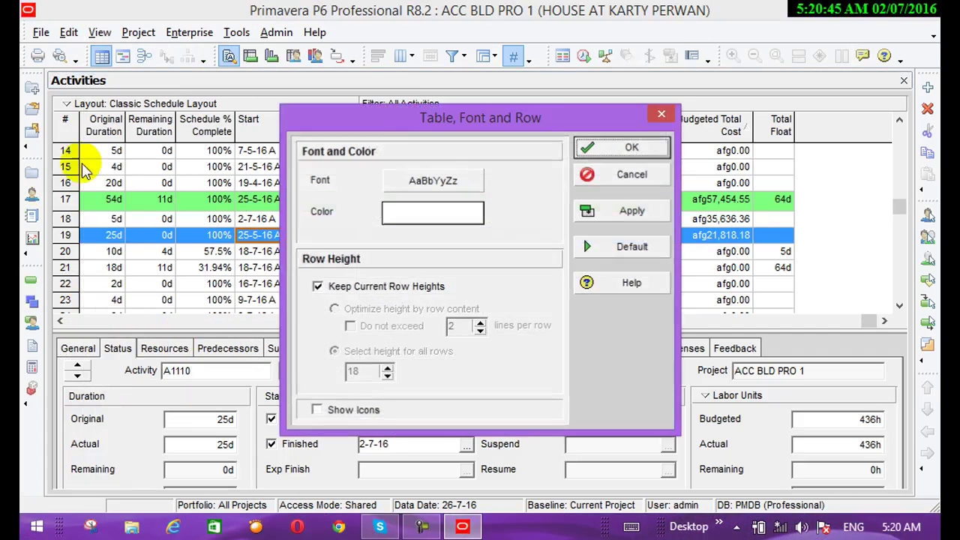
left_click(661, 114)
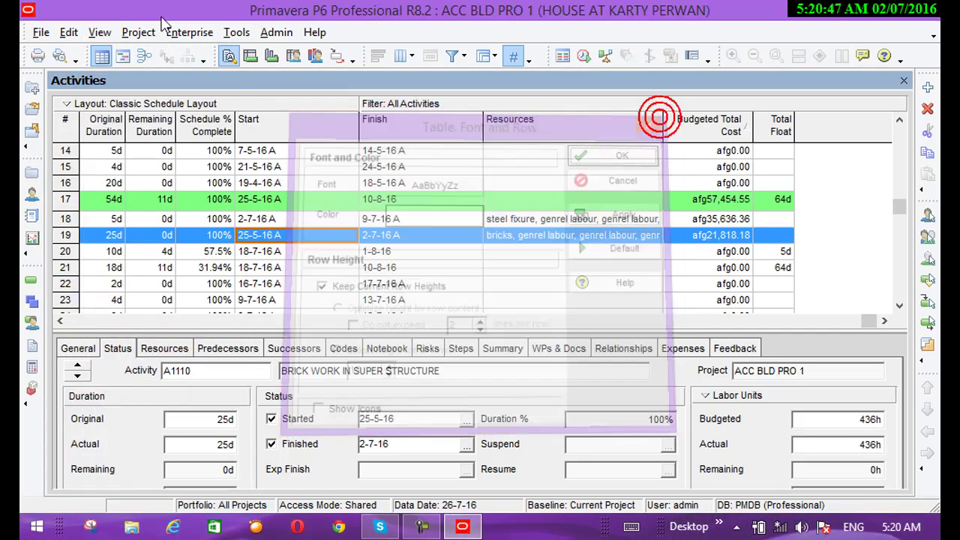
Hide the status bar and show it again
left_click(101, 32)
left_click(163, 332)
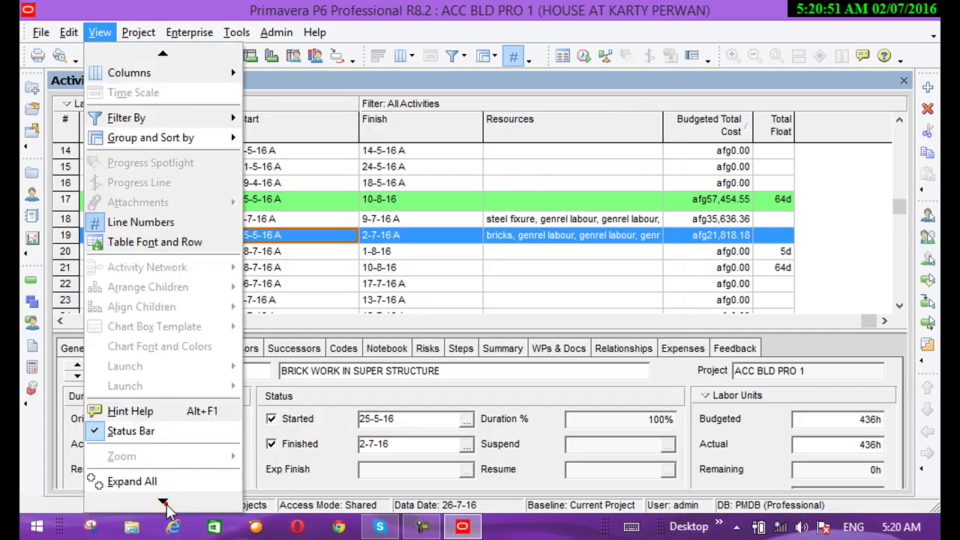
mouse_move(166, 507)
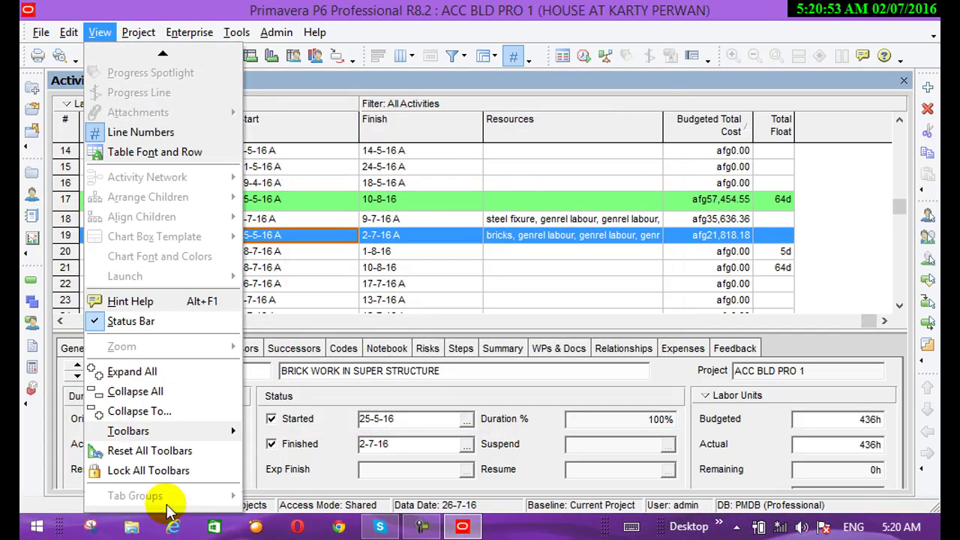
left_click(98, 324)
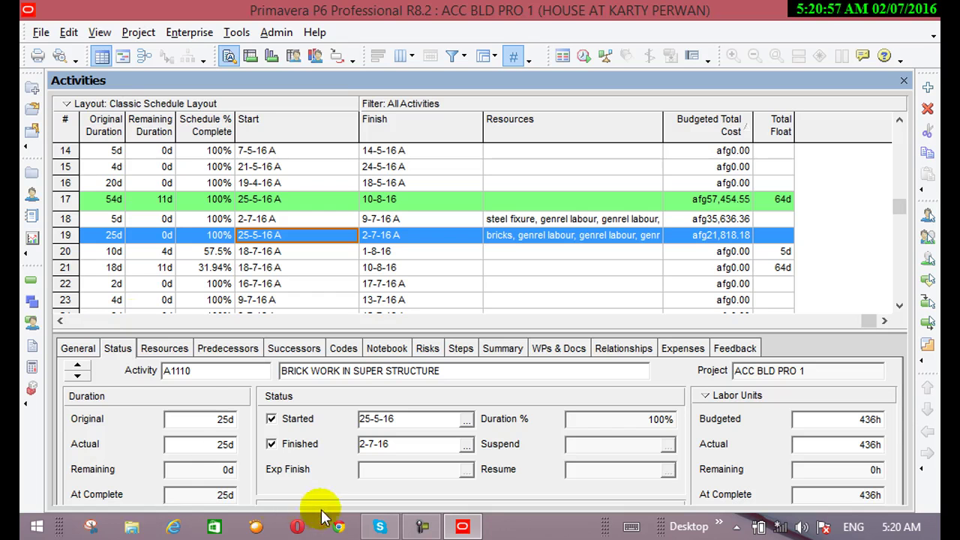
left_click(100, 33)
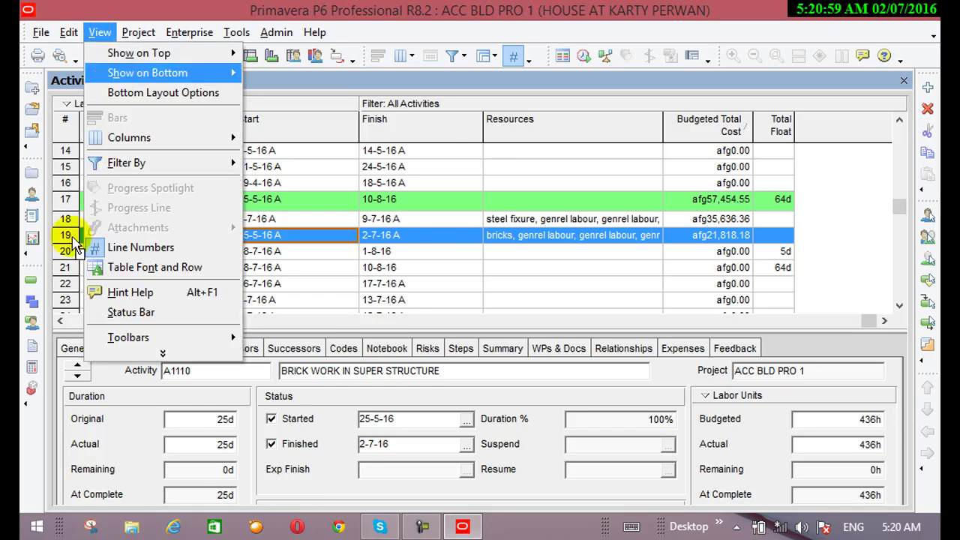
left_click(129, 314)
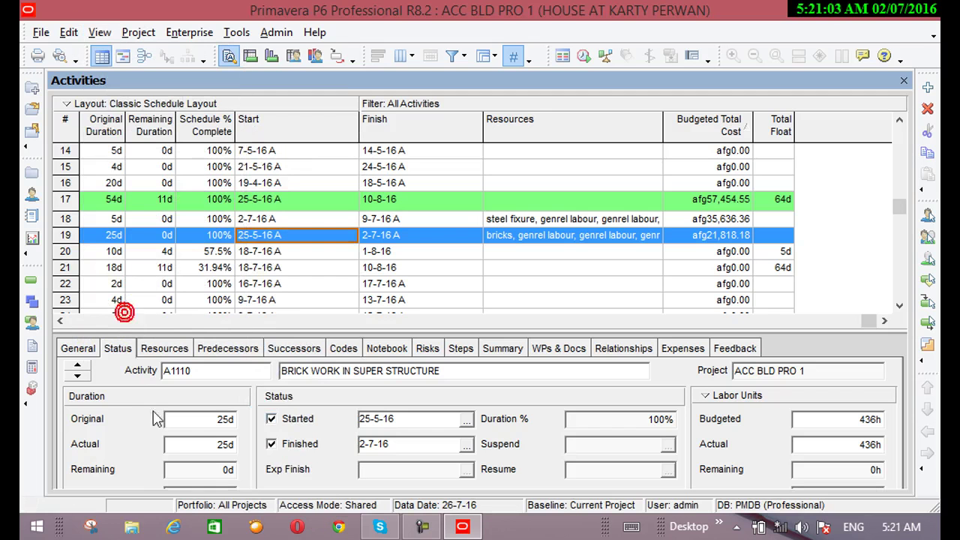
Expand all groups in the activity table
left_click(99, 32)
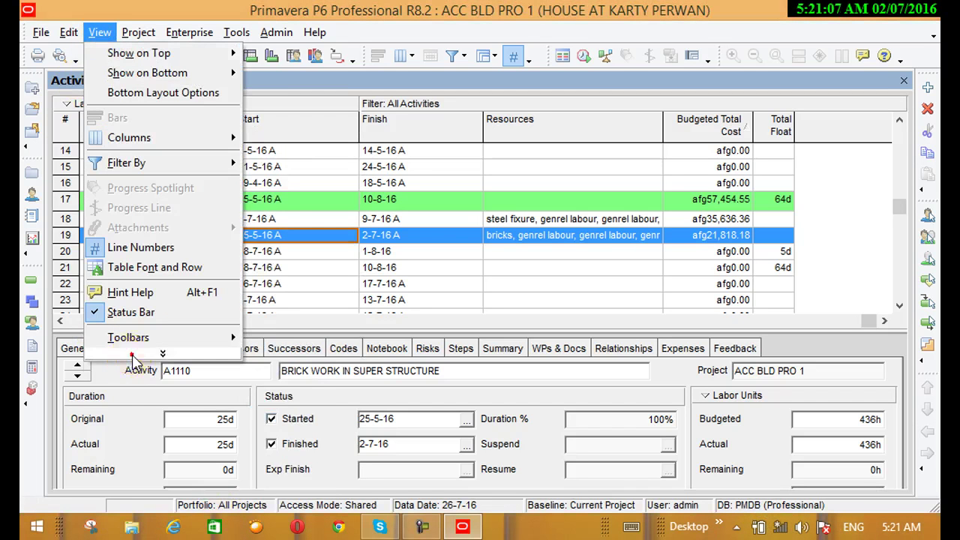
left_click(133, 357)
mouse_move(163, 501)
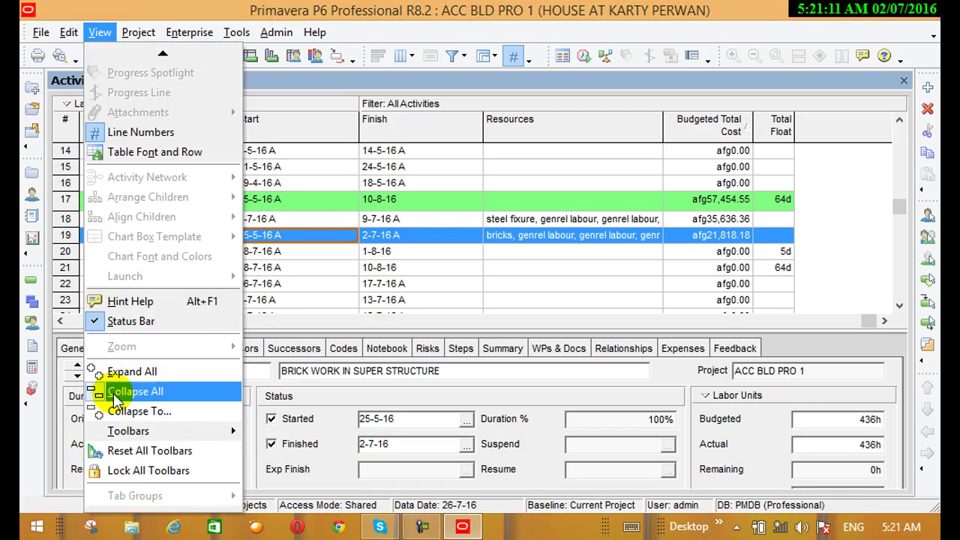
left_click(132, 372)
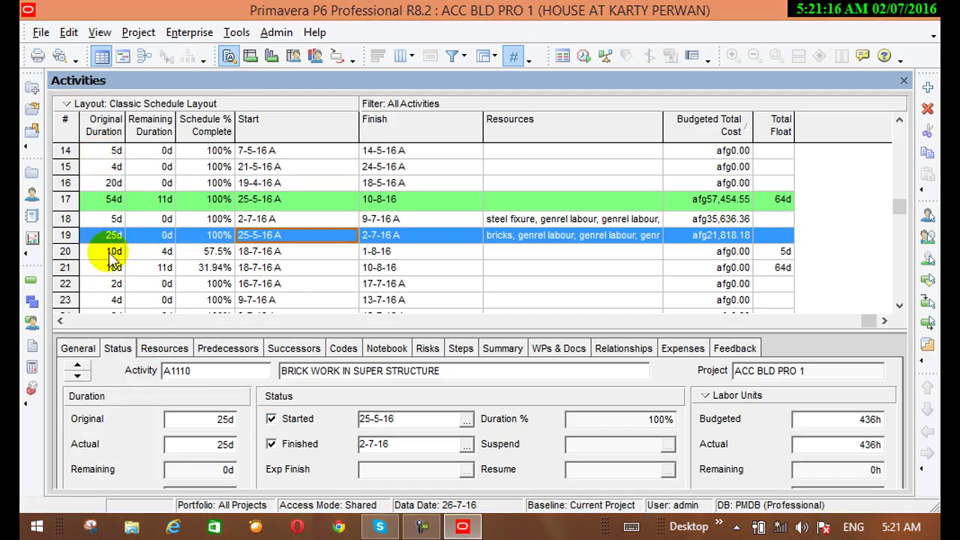
Collapse all groups in the activity table
left_click(95, 35)
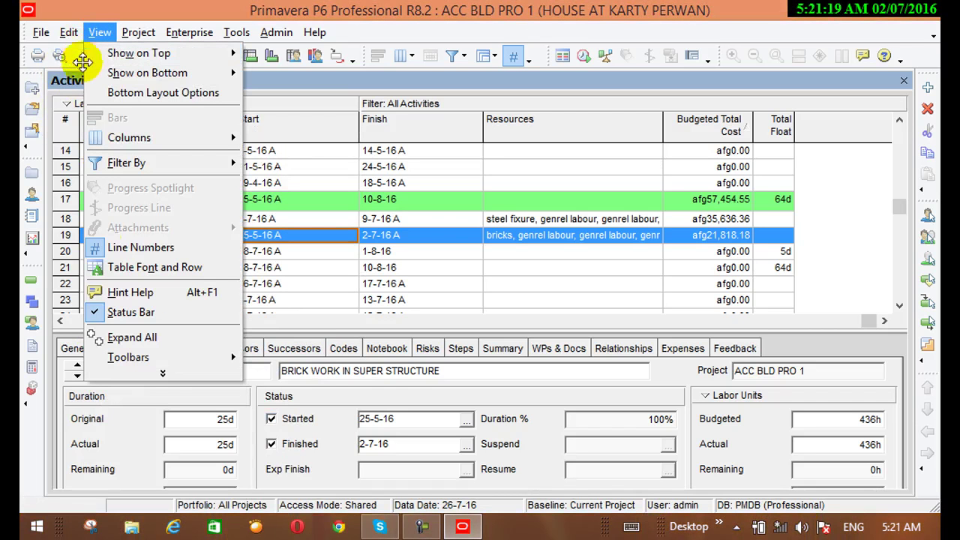
left_click(172, 373)
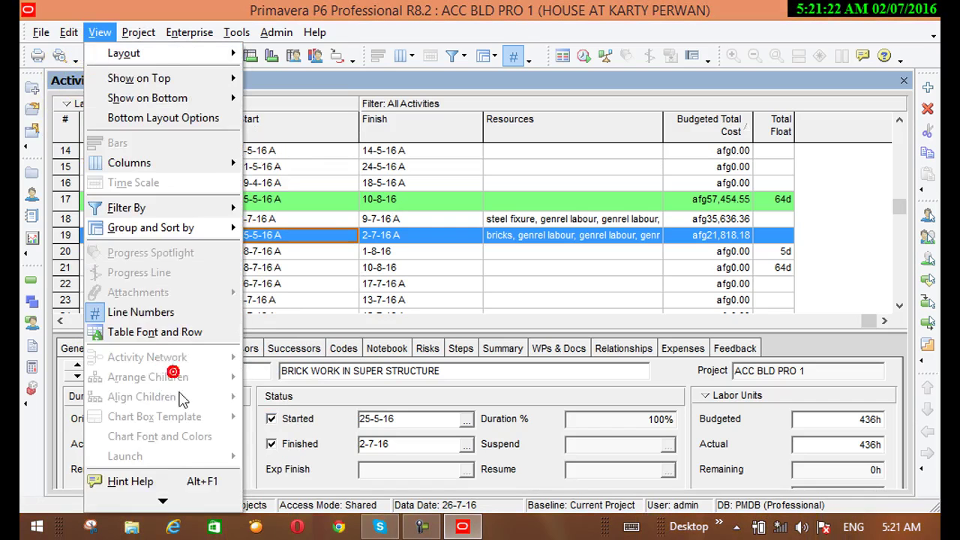
mouse_move(162, 499)
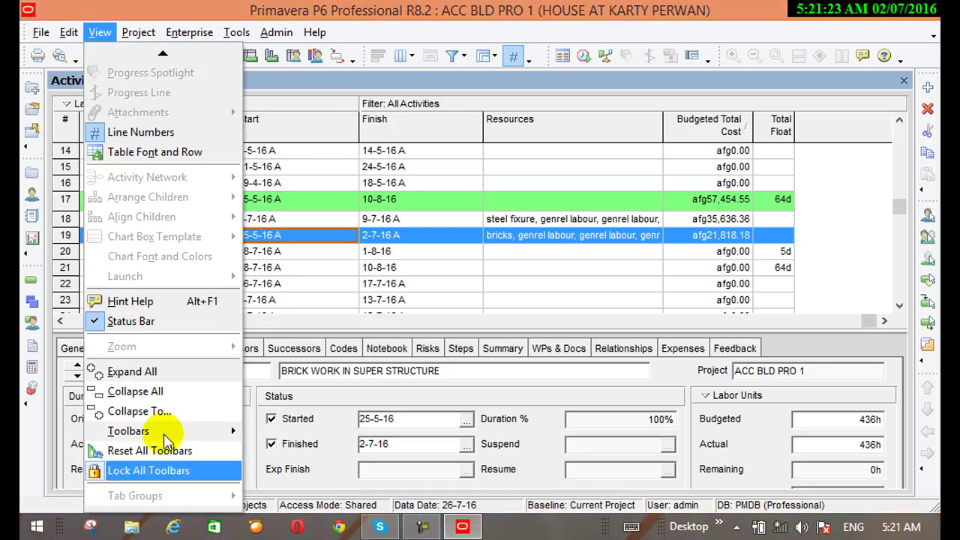
left_click(158, 392)
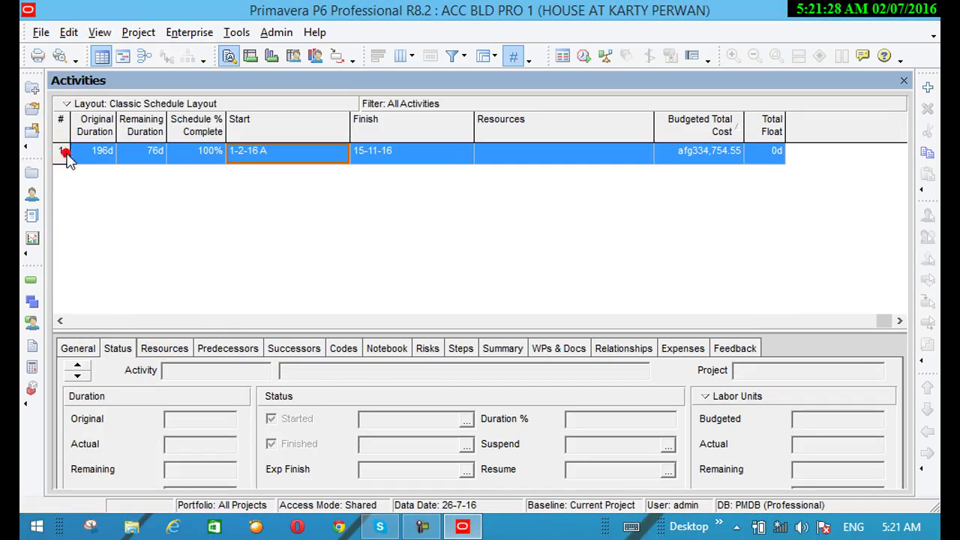
Expand all groups again and bring the Activity ID and Activity Name columns back into view
left_click(69, 32)
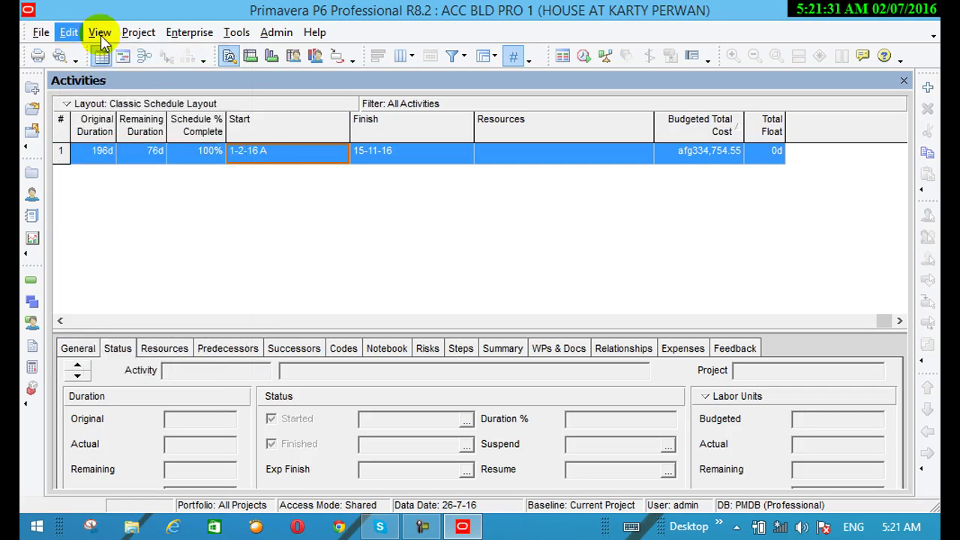
left_click(100, 33)
left_click(163, 393)
mouse_move(158, 504)
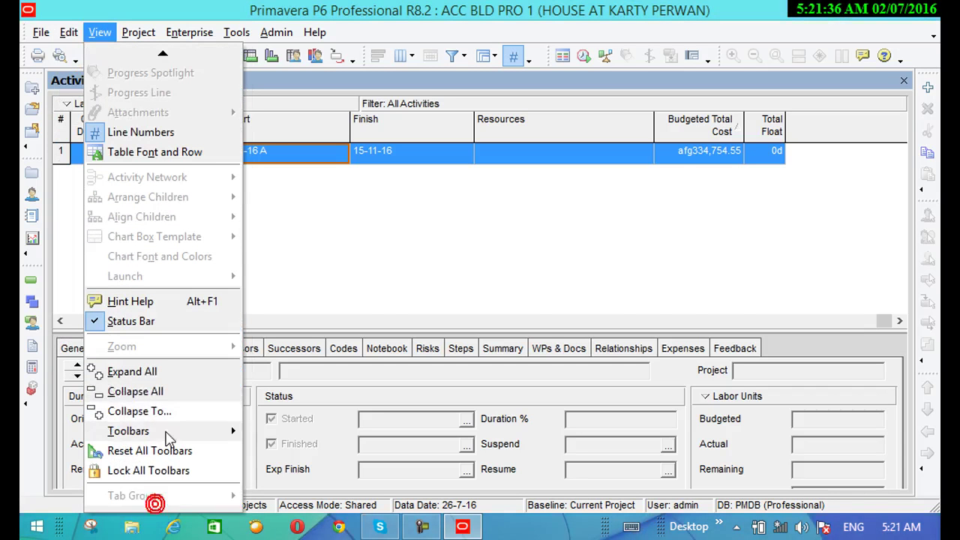
left_click(160, 373)
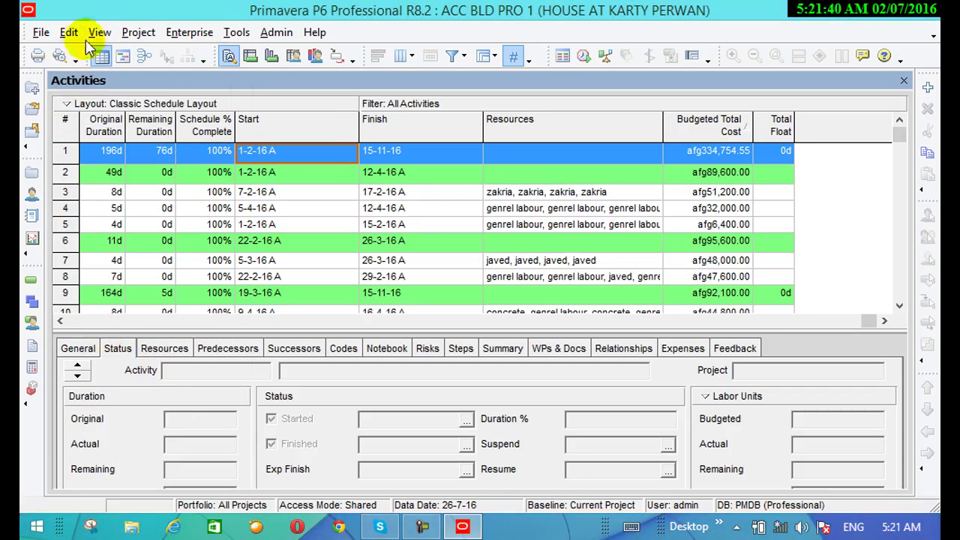
left_click(60, 321)
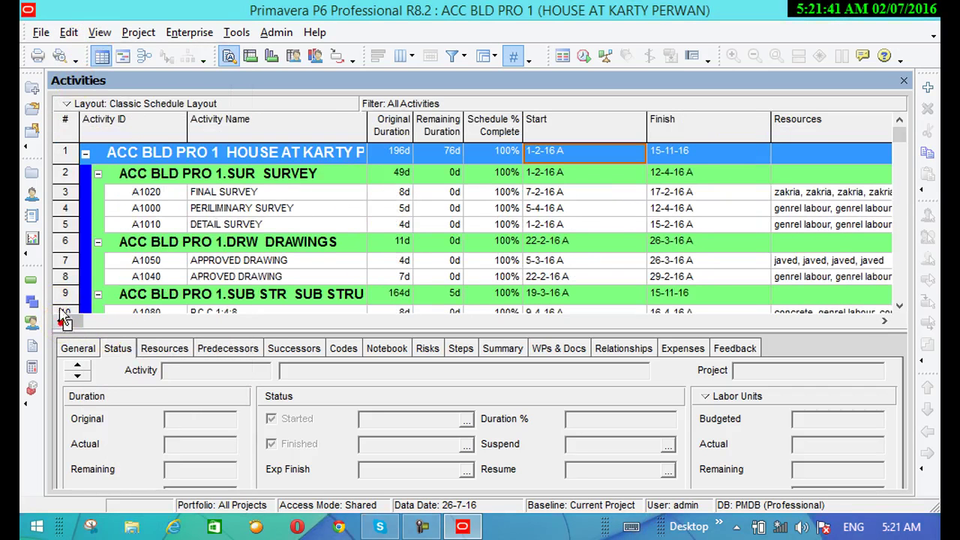
Collapse the grouping bands to WBS Level 1
left_click(100, 33)
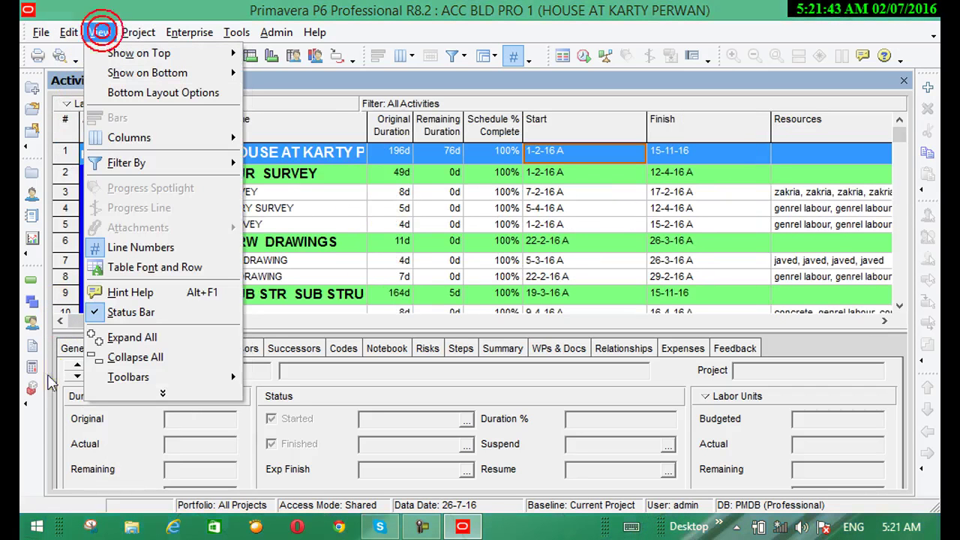
left_click(163, 398)
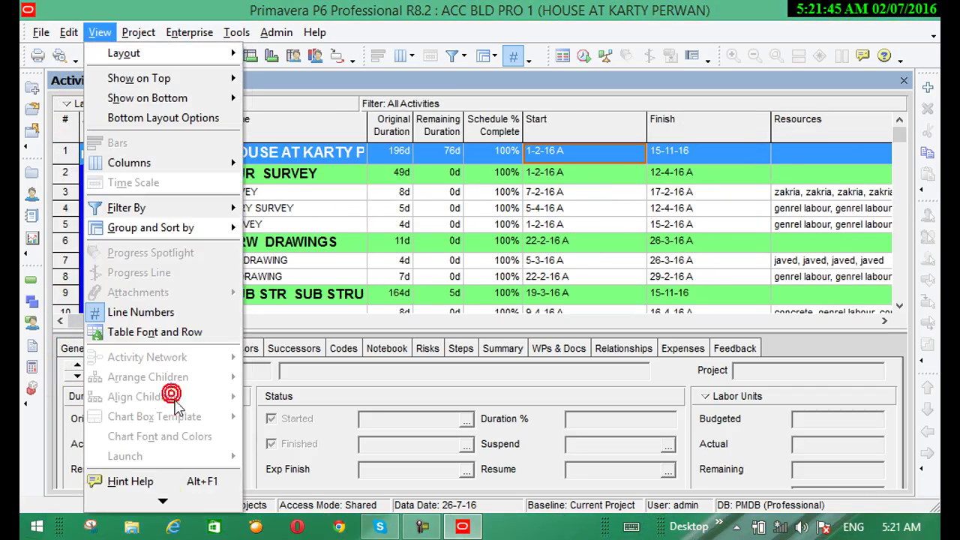
mouse_move(161, 504)
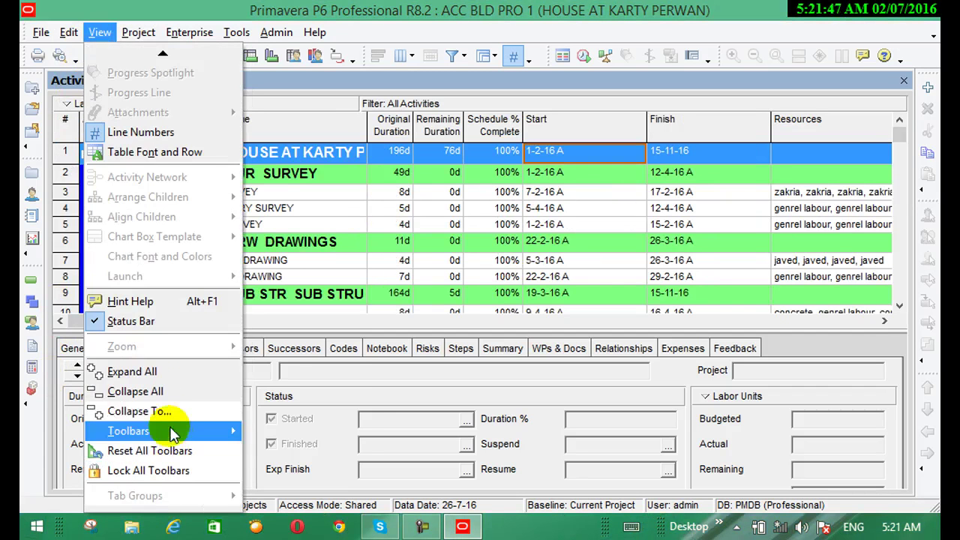
left_click(177, 418)
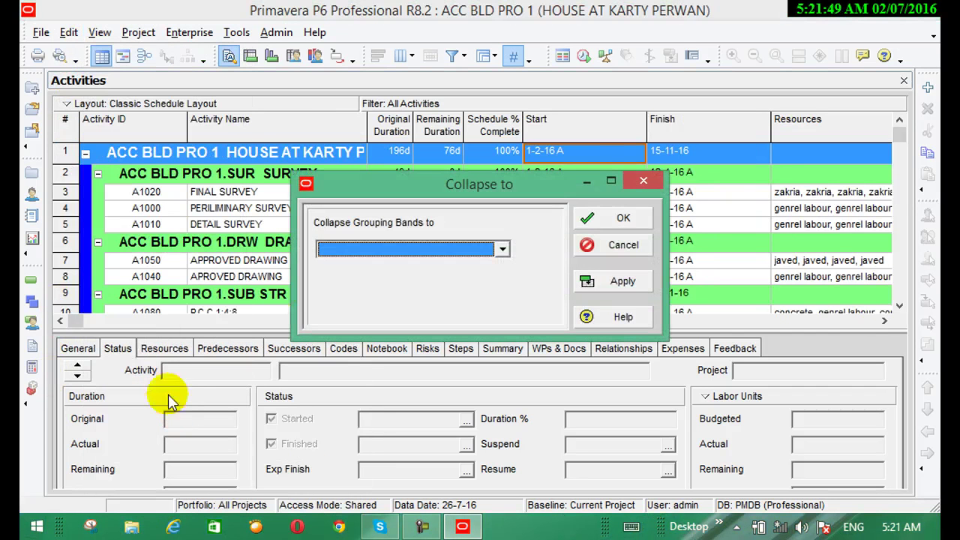
left_click(501, 249)
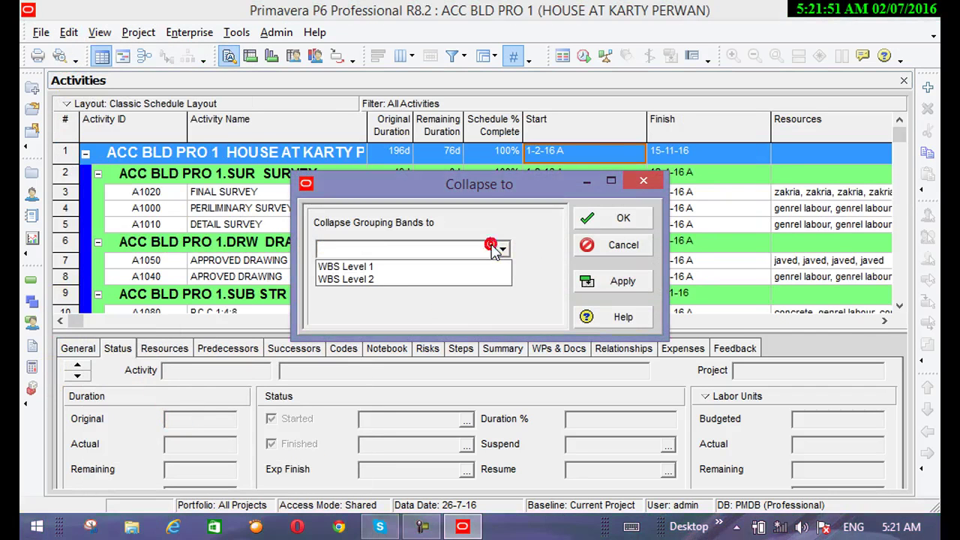
left_click(378, 268)
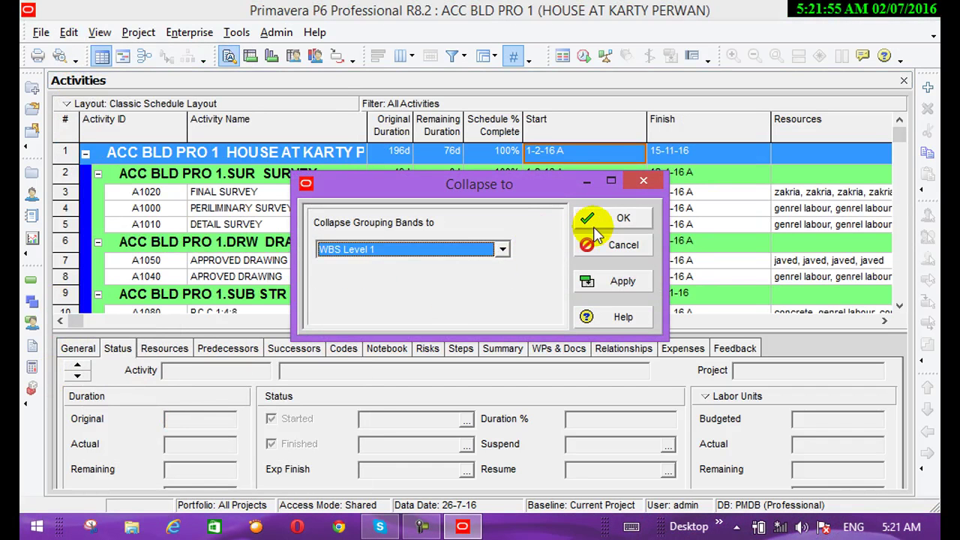
left_click(600, 281)
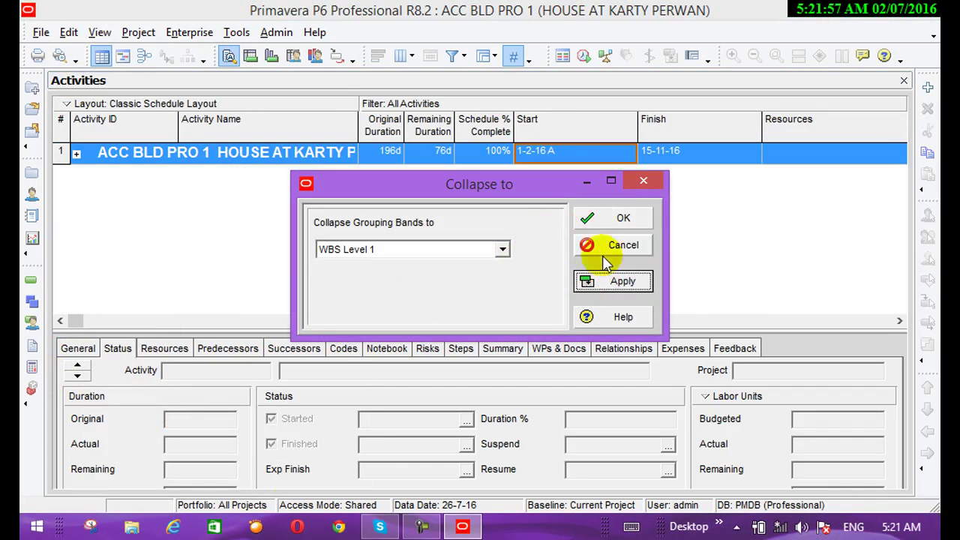
left_click(588, 221)
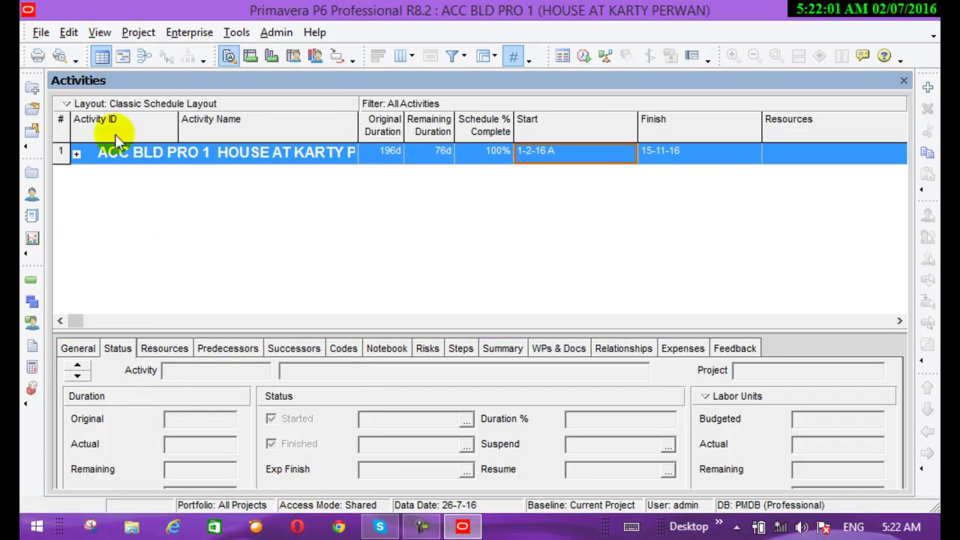
Expand the project band and its SURVEY, DRAWINGS, SUB STR and SUPER STR groups one by one
left_click(78, 152)
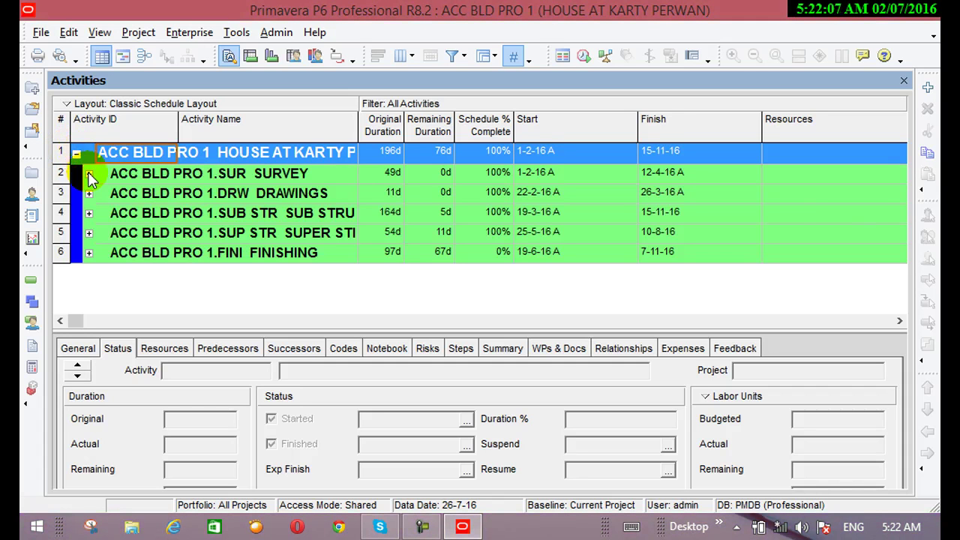
left_click(88, 173)
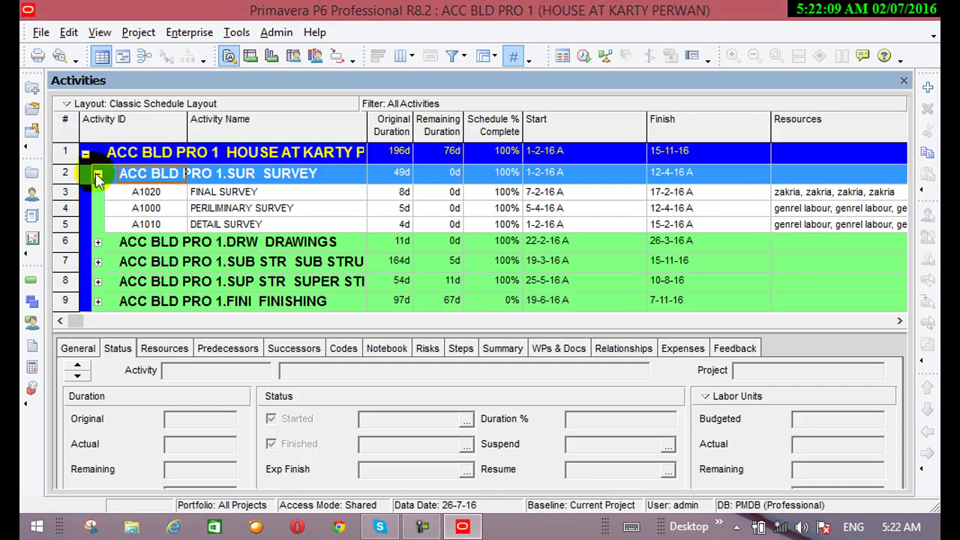
left_click(97, 245)
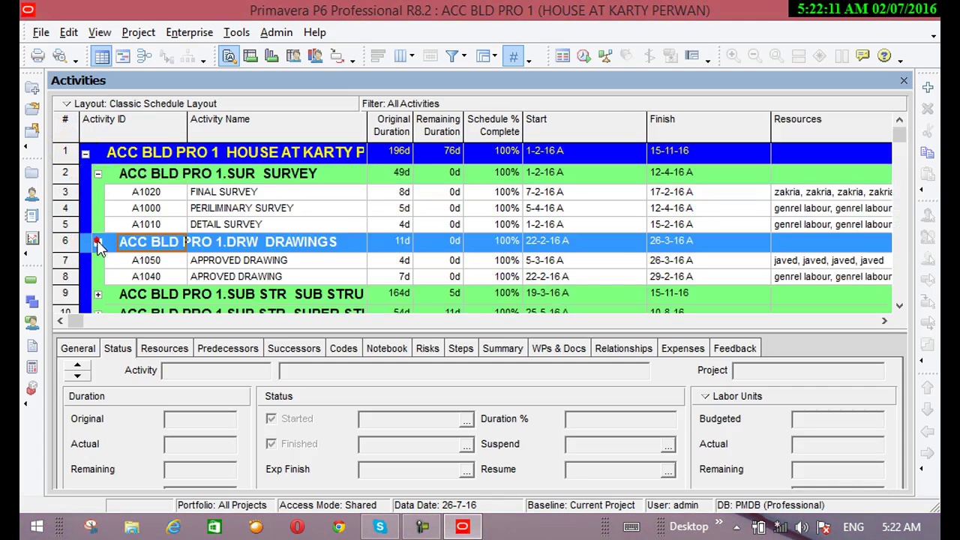
left_click(98, 295)
left_click(97, 300)
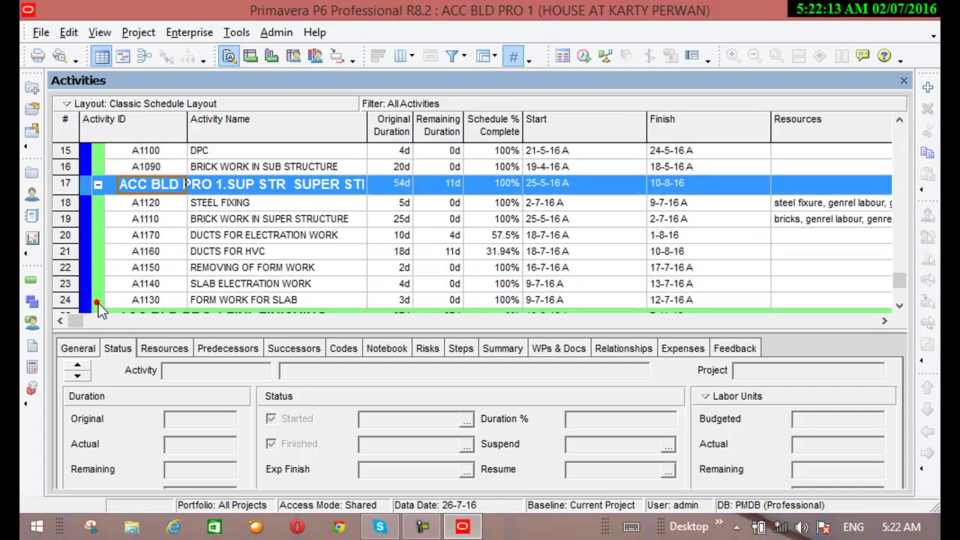
Reset all toolbars to their default layout
left_click(100, 33)
left_click(128, 416)
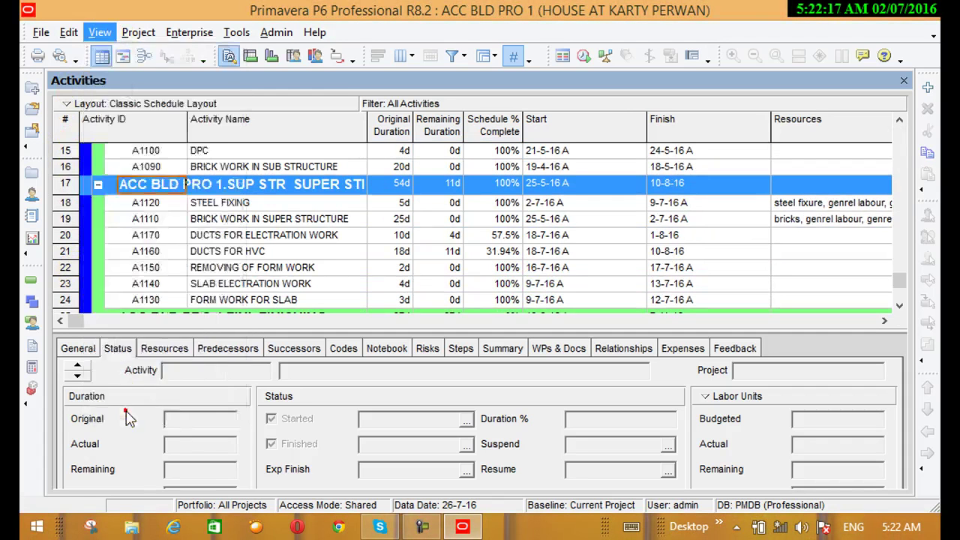
left_click(161, 502)
left_click(159, 503)
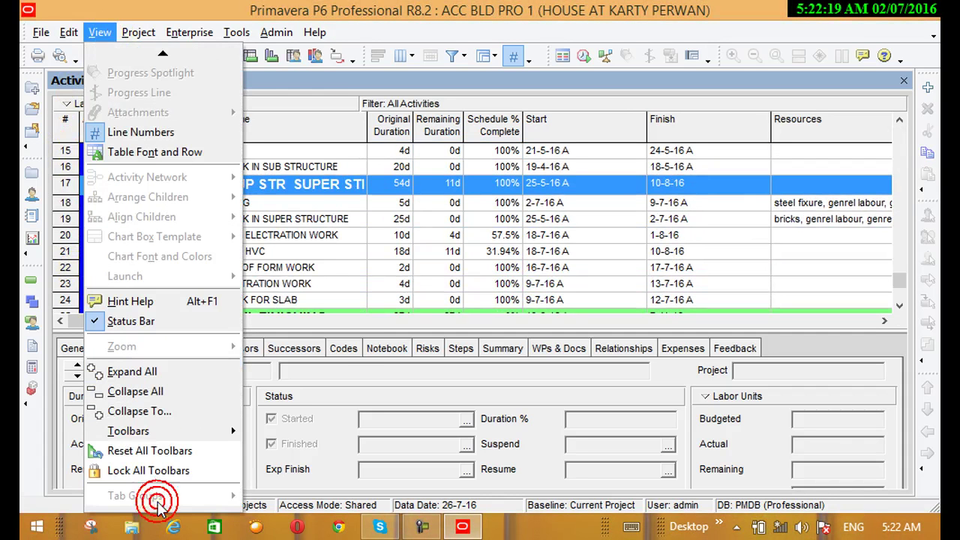
mouse_move(150, 434)
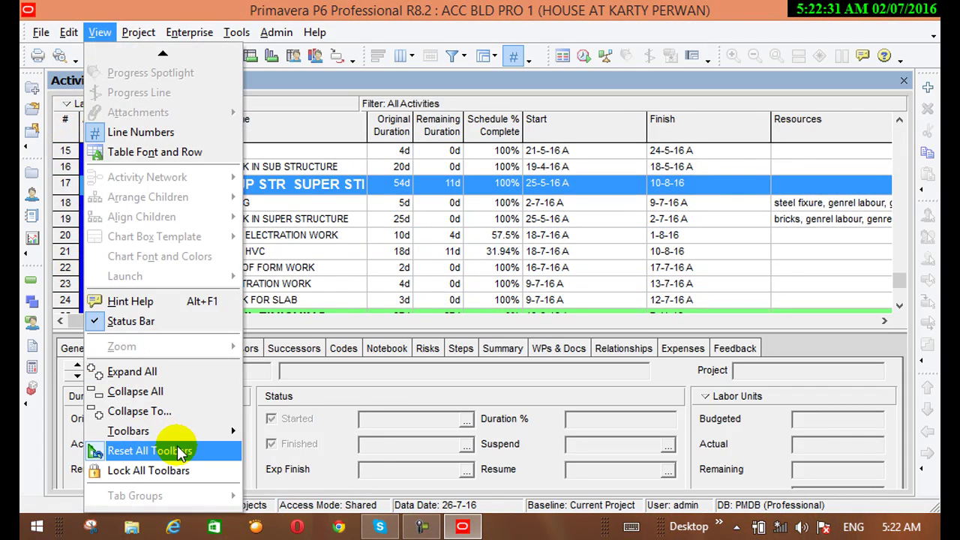
left_click(184, 451)
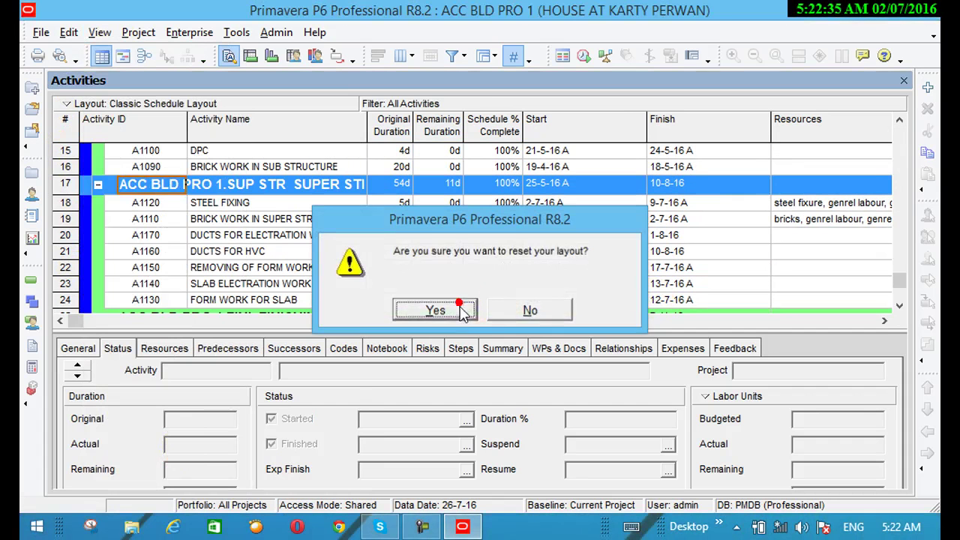
left_click(443, 309)
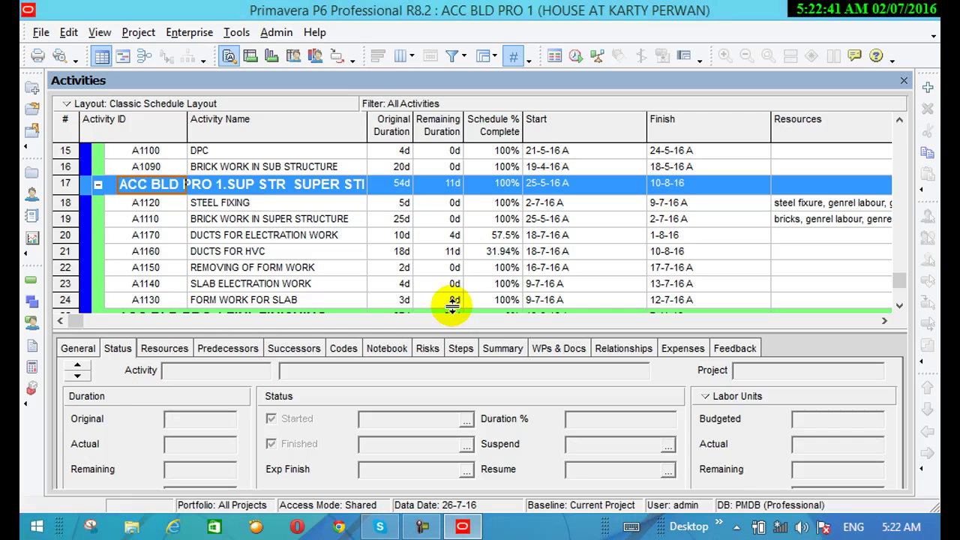
Lock all toolbars in place and unlock them again
left_click(102, 31)
mouse_move(180, 498)
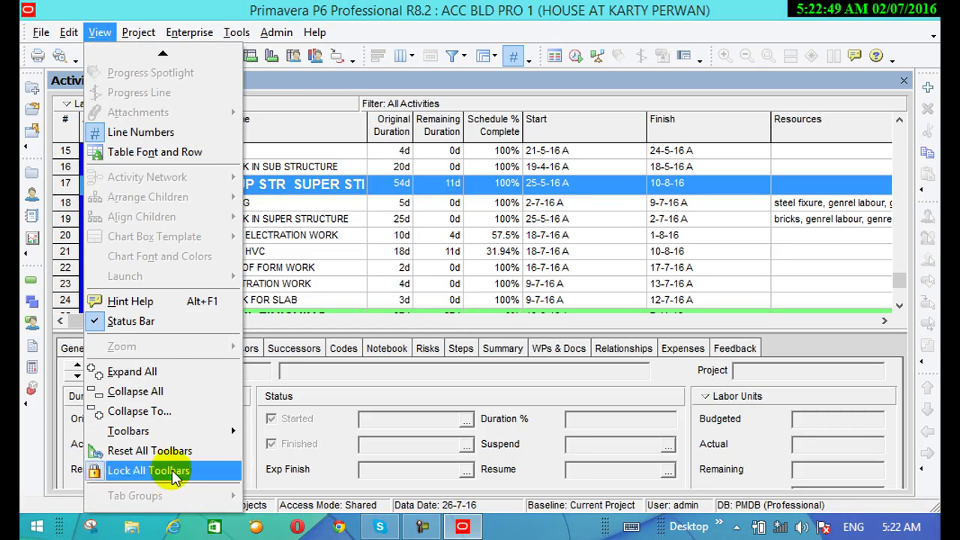
left_click(171, 469)
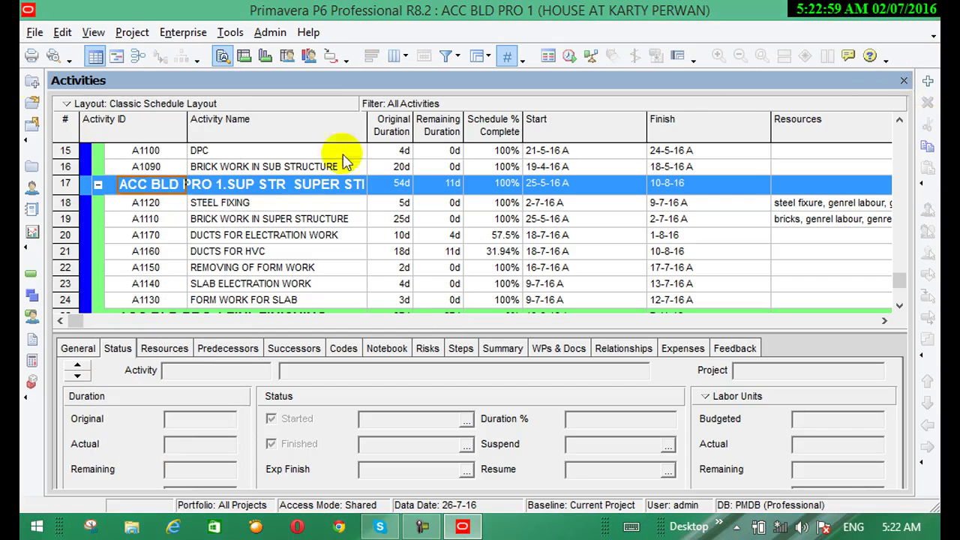
left_click(92, 34)
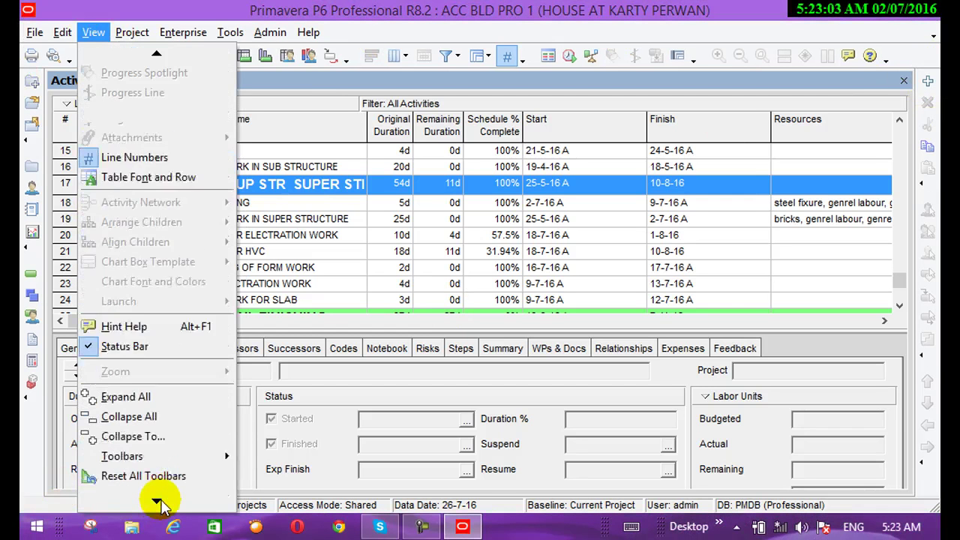
left_click(154, 469)
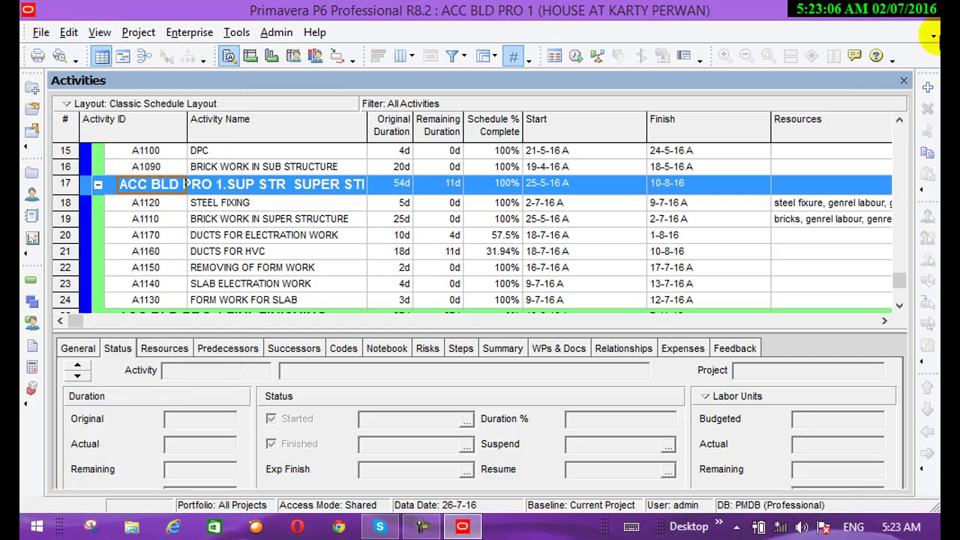
Move the add, delete, cut, copy and paste toolbar to a separate row above the Activities window, and reset all toolbars
left_click_drag(929, 71, 843, 112)
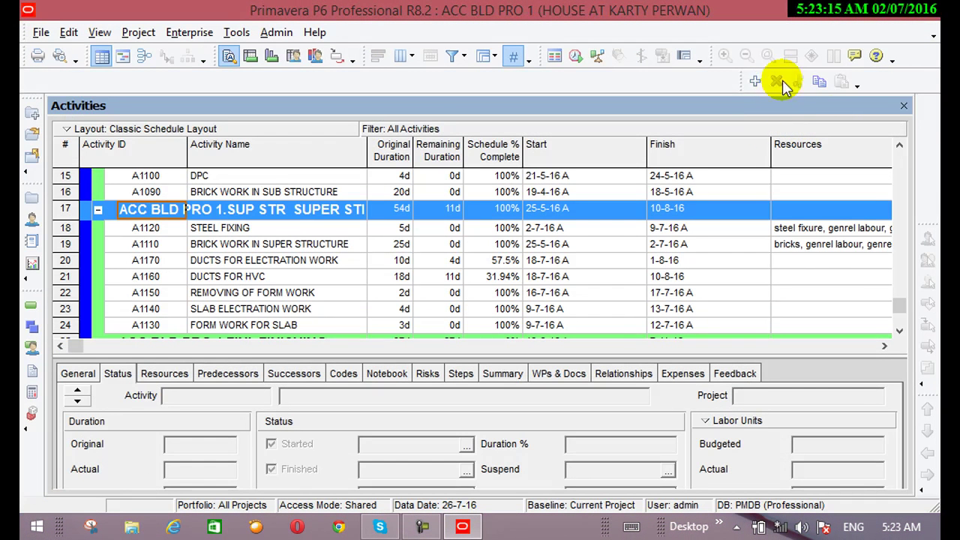
left_click(99, 33)
mouse_move(165, 499)
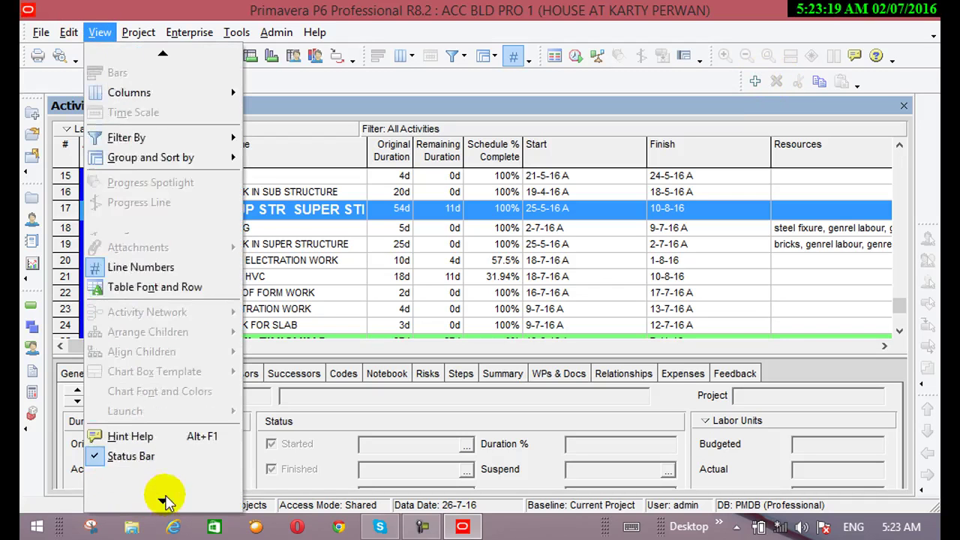
left_click(157, 451)
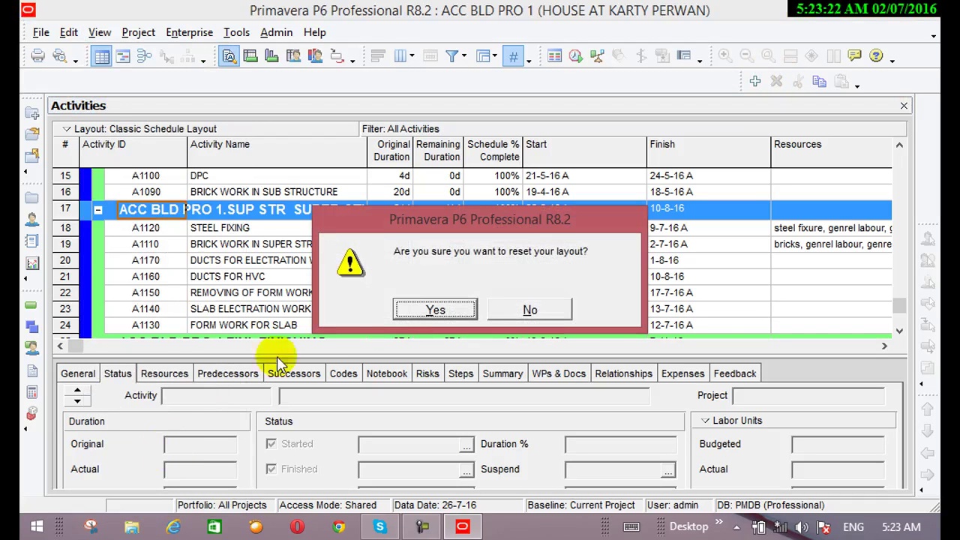
left_click(459, 307)
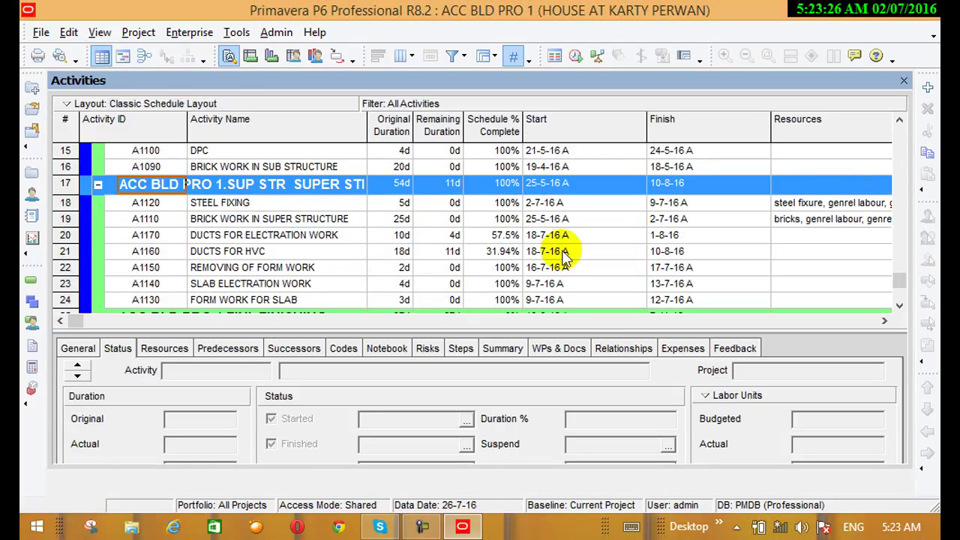
Lock all toolbars
left_click(97, 33)
mouse_move(164, 503)
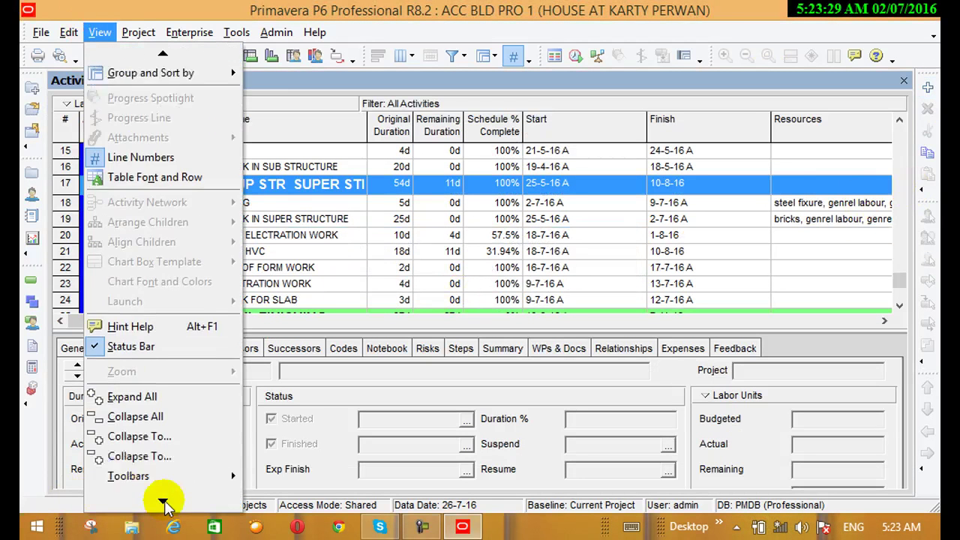
left_click(165, 470)
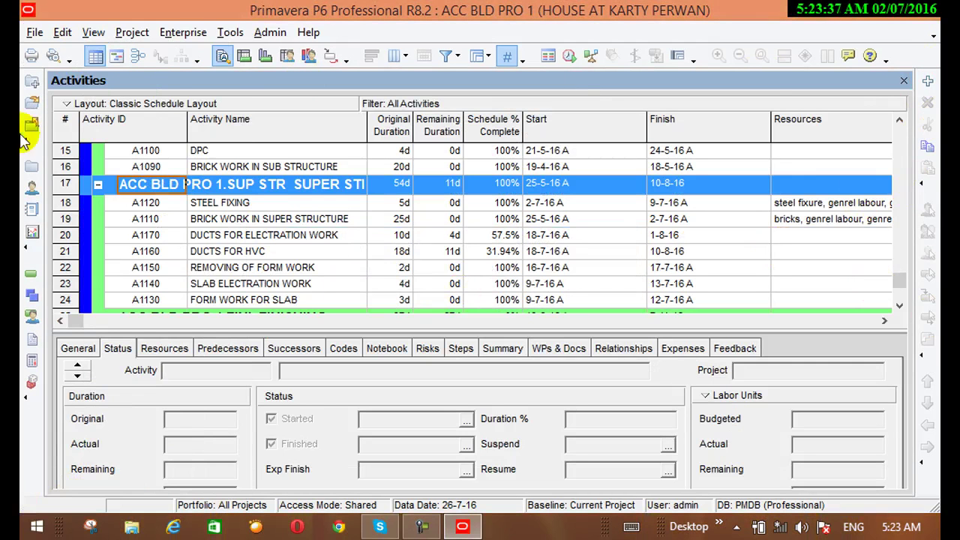
Unlock all toolbars
left_click(91, 33)
mouse_move(159, 491)
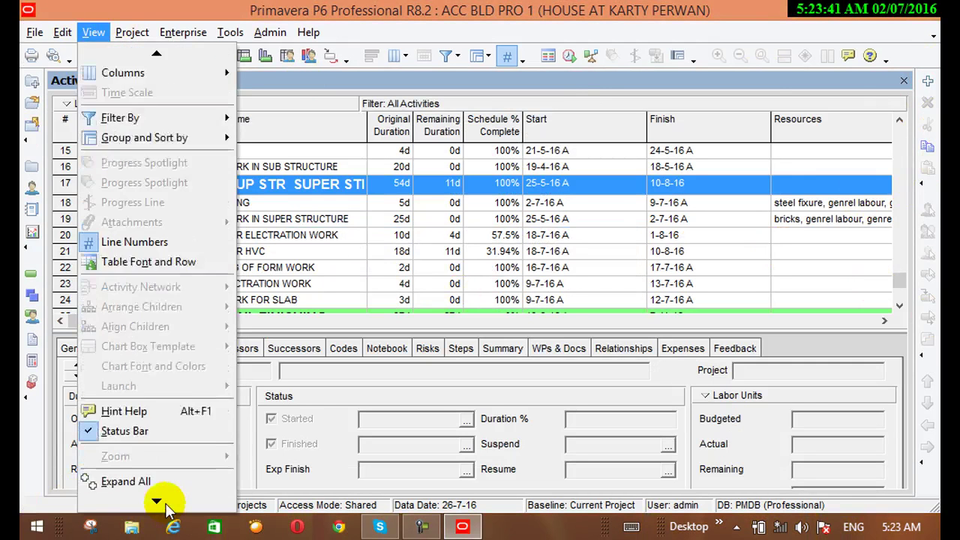
left_click(152, 473)
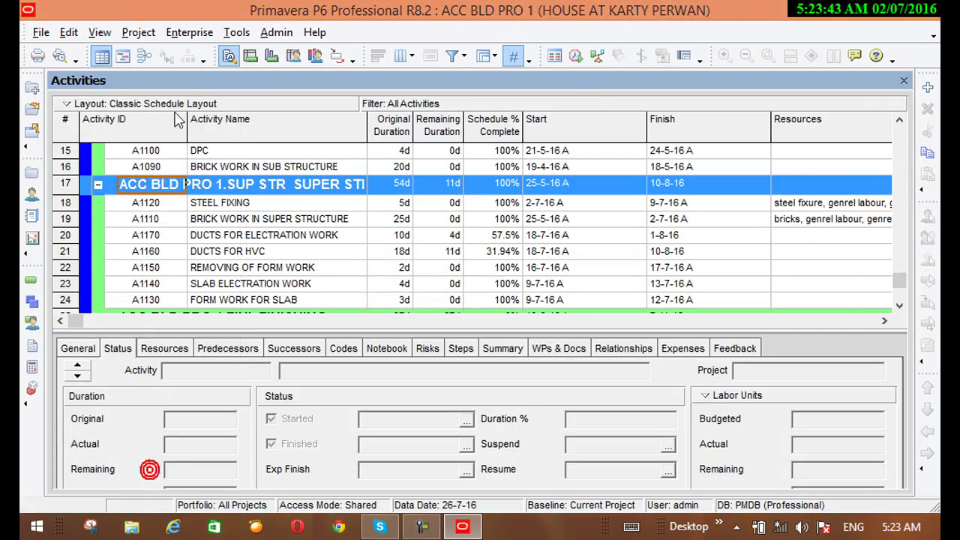
left_click(137, 33)
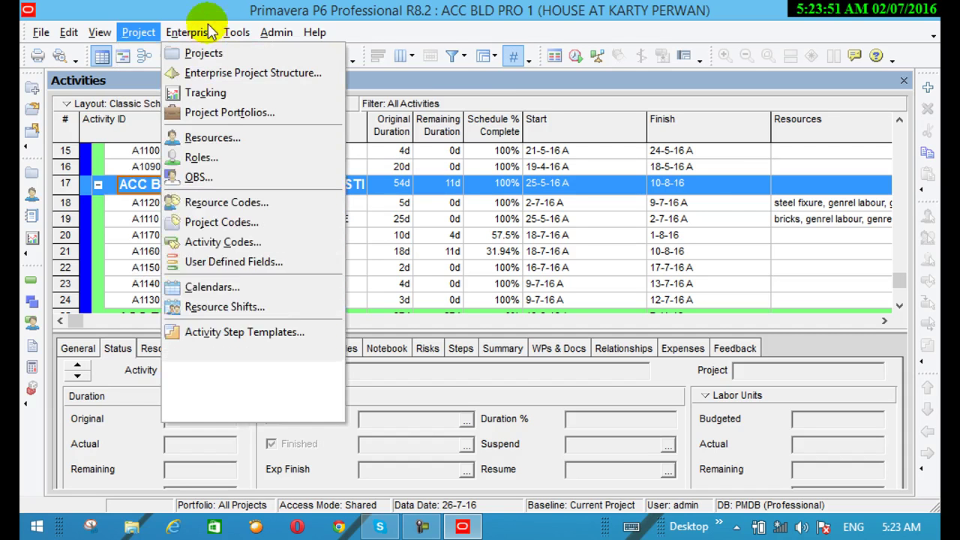
left_click(237, 35)
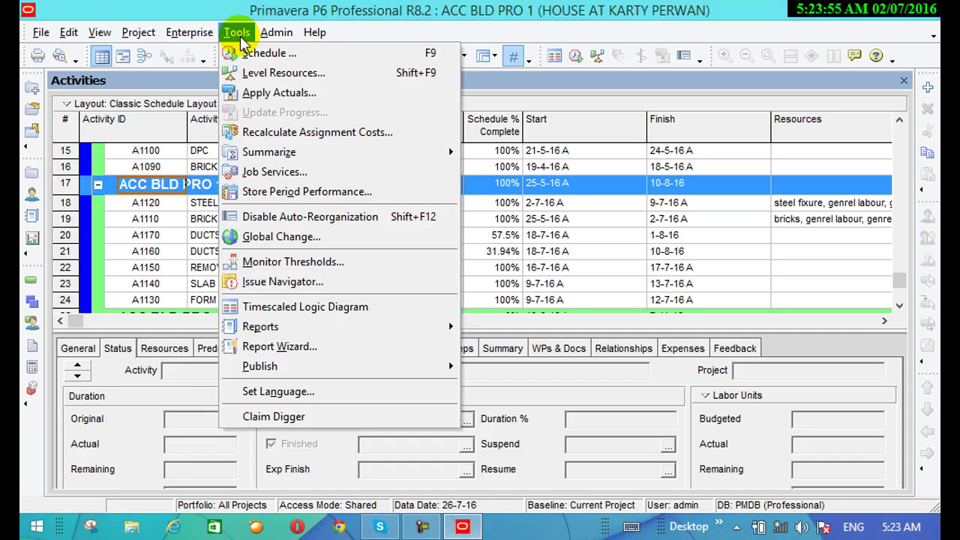
left_click(212, 7)
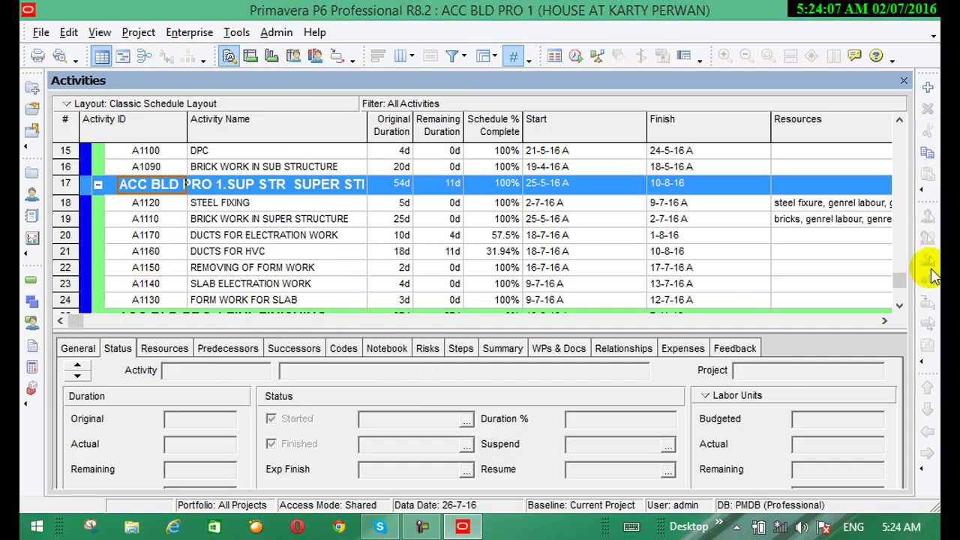
left_click(901, 272)
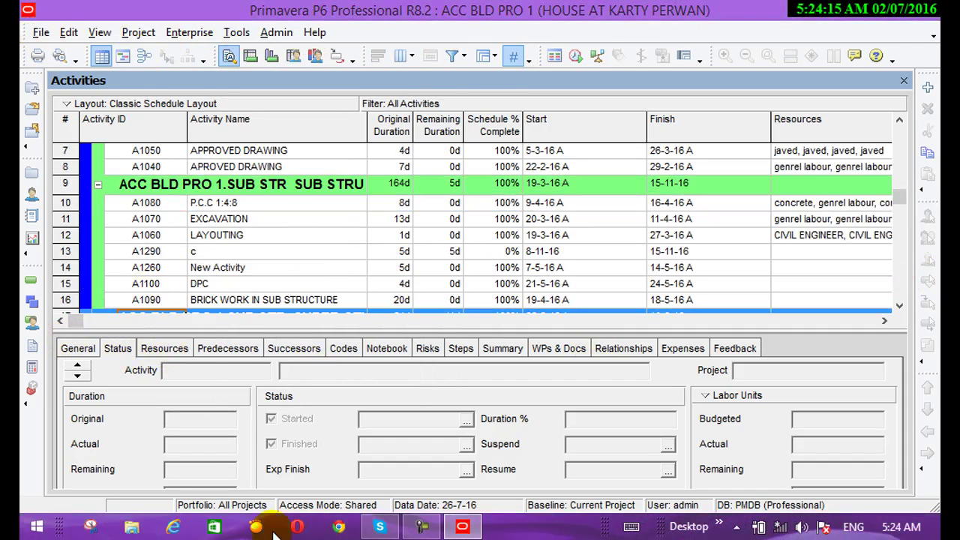
left_click(422, 528)
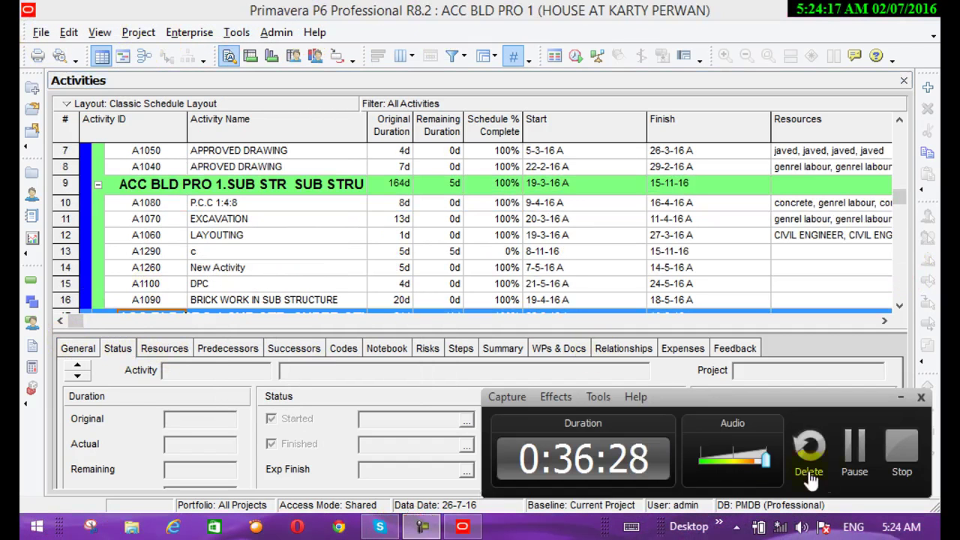